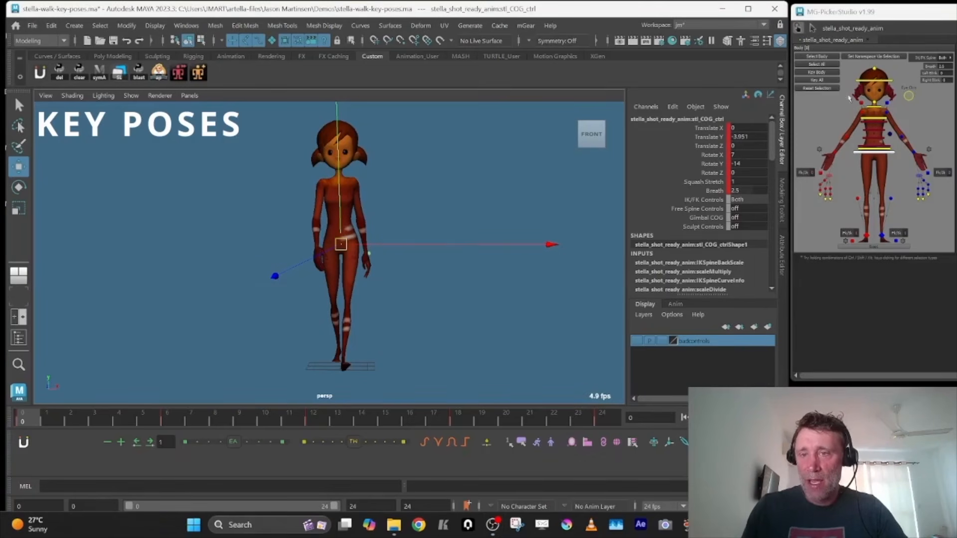
Select all of the character's body controls, clear the selection, and select only the left knee pole vector control
left_click(823, 58)
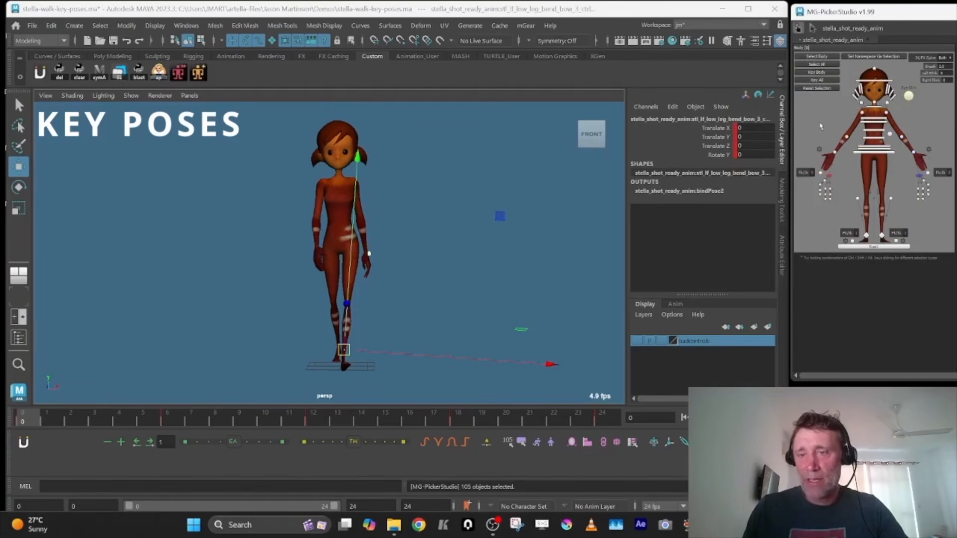
left_click(823, 221)
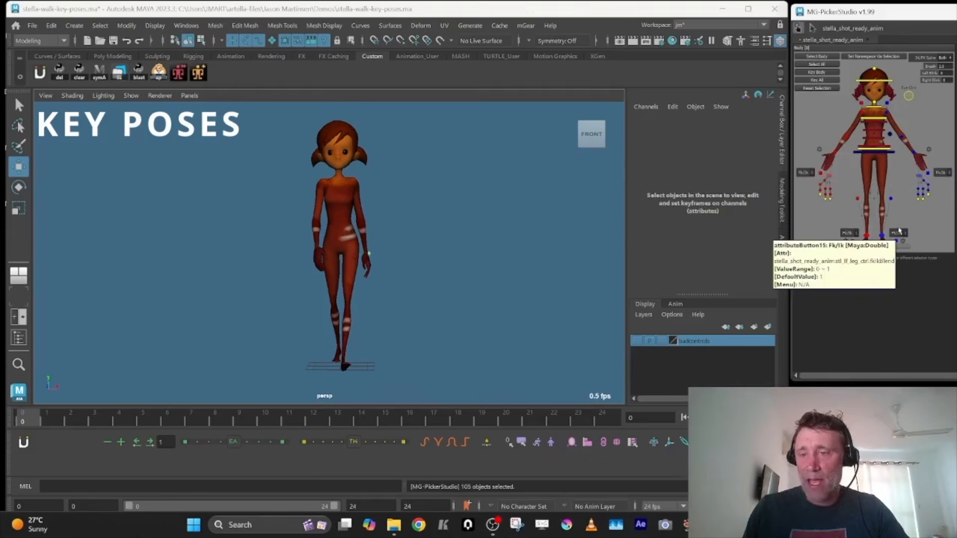
left_click(891, 200)
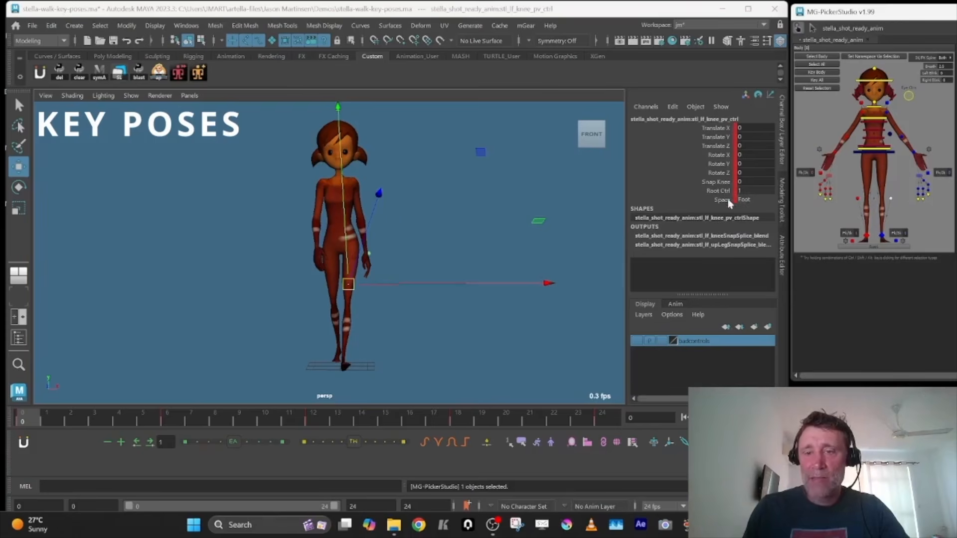
Try rotating the left foot IK control about its Y axis, then undo the rotation
left_click(881, 238)
key("e")
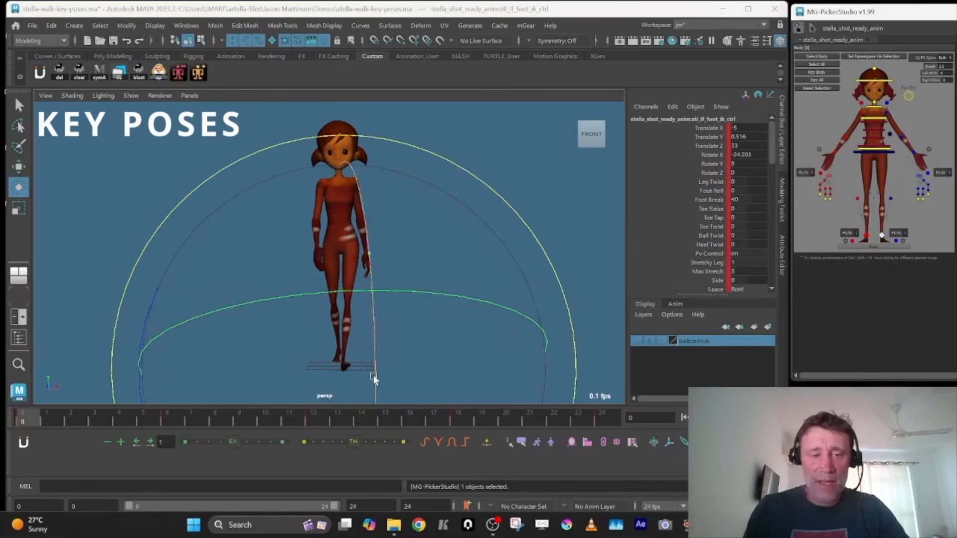
left_click_drag(407, 291, 474, 295)
key("ctrl+z")
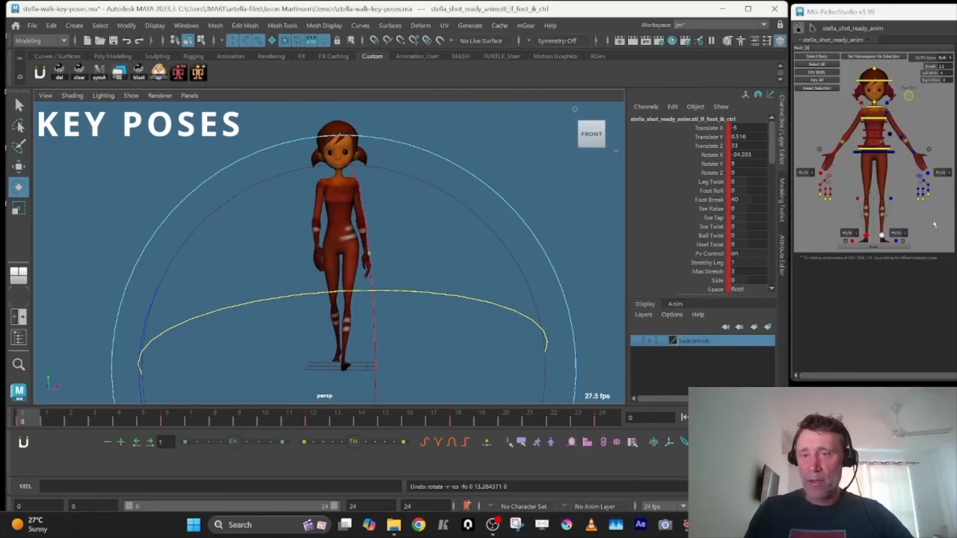
Move the MG-PickerStudio window off this screen and maximize the Maya window
left_click_drag(849, 12, 956, 20)
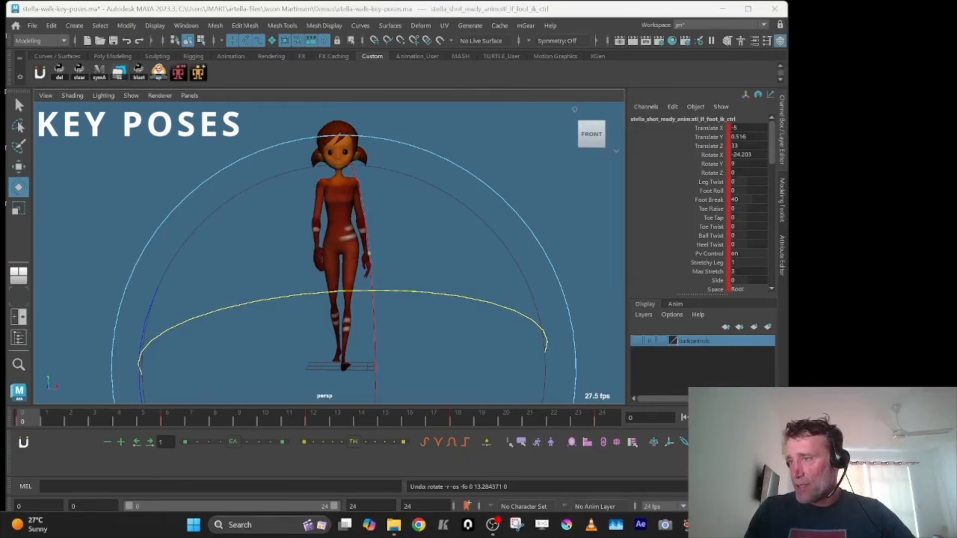
left_click(747, 9)
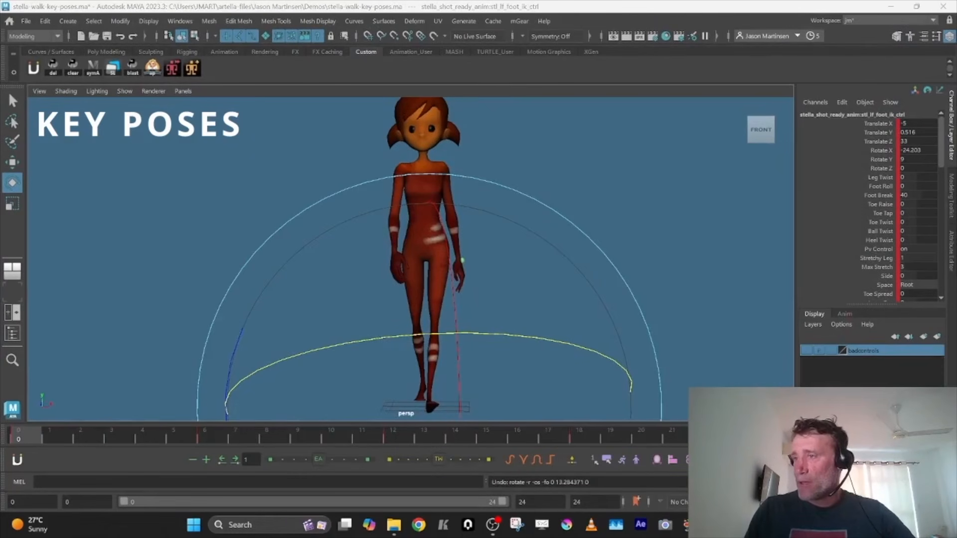
Show the rig's control curves in the viewport and toggle the visibility of the badcontrols layer to compare them from the side
left_click(564, 342)
key("alt+1")
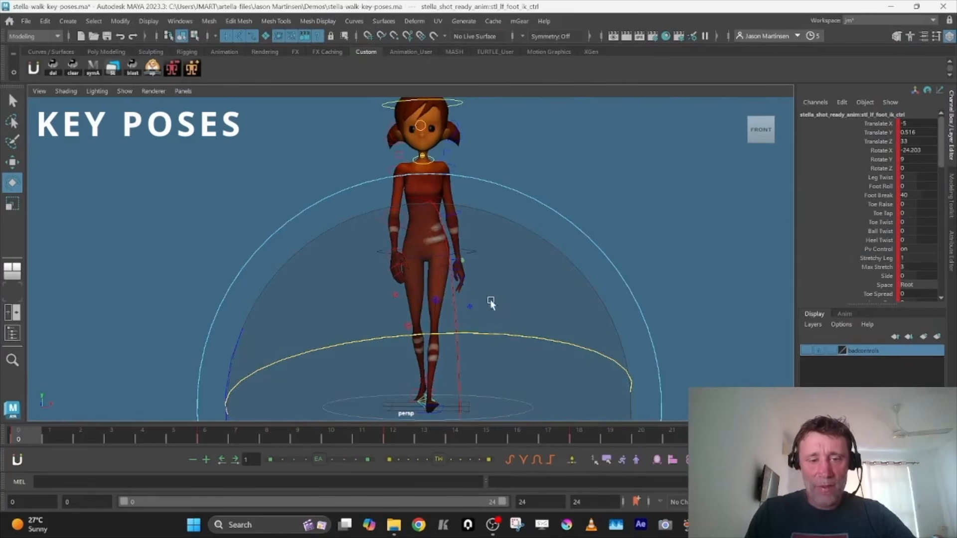
left_click_drag(531, 293, 458, 295, "alt")
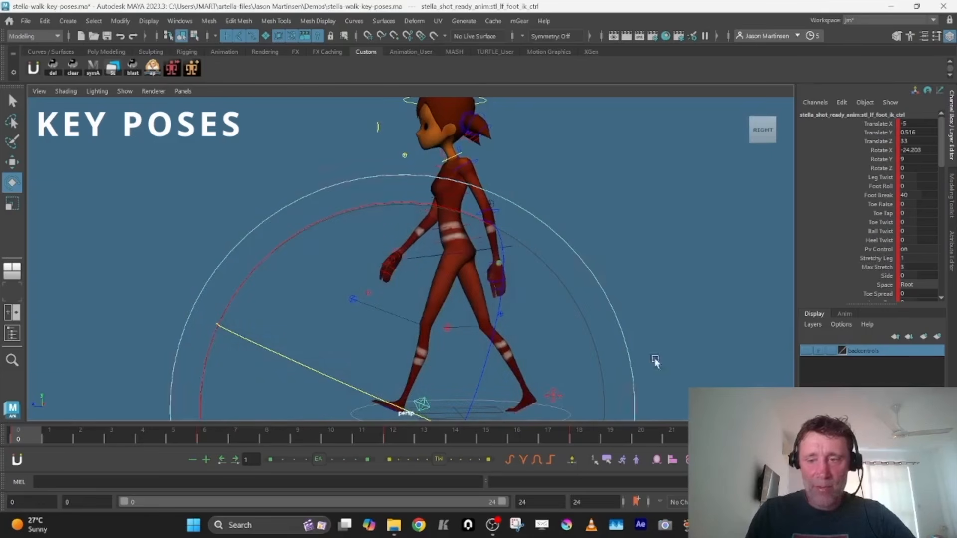
left_click(807, 351)
left_click(807, 351)
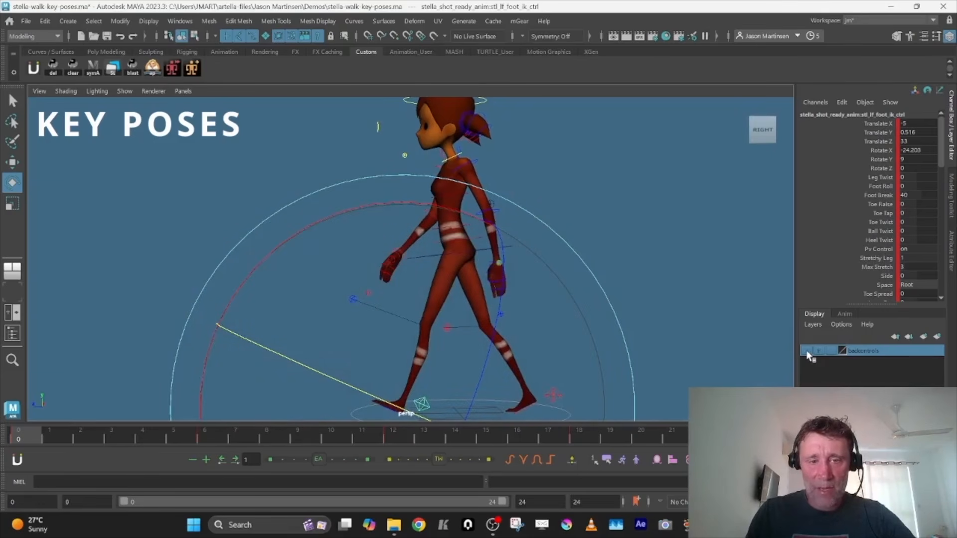
left_click(807, 351)
left_click(807, 351)
mouse_move(488, 292)
left_mouse_down("alt")
mouse_move(576, 295)
mouse_move(540, 278)
mouse_move(489, 277)
left_mouse_up("alt")
Return to the multi-panel layout and switch the perspective panel to an enlarged front orthographic view
key("space")
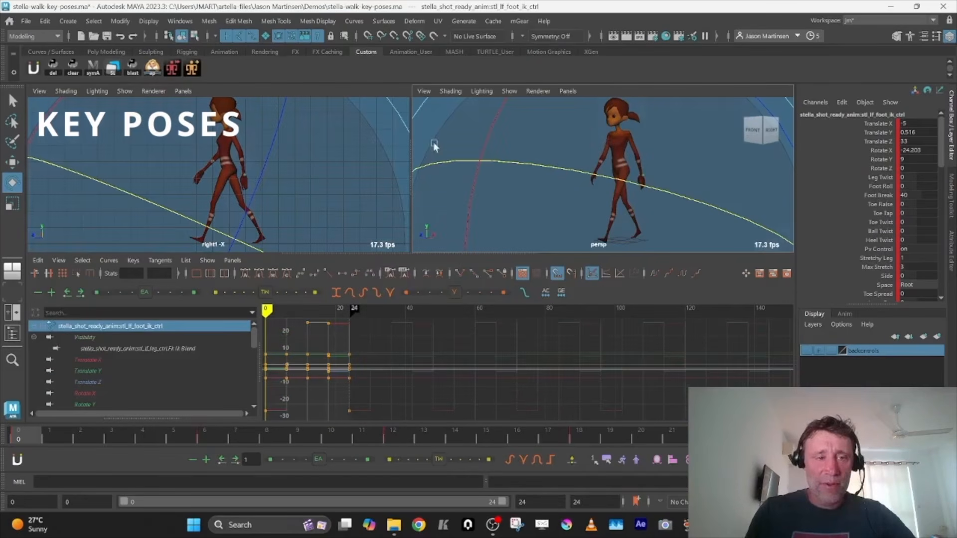
left_click(568, 91)
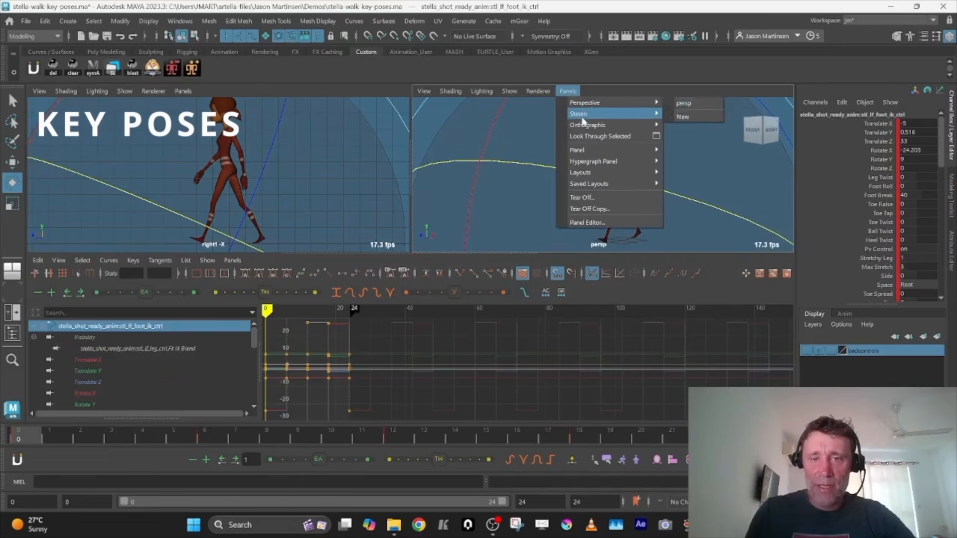
mouse_move(583, 126)
left_click(686, 126)
key("space")
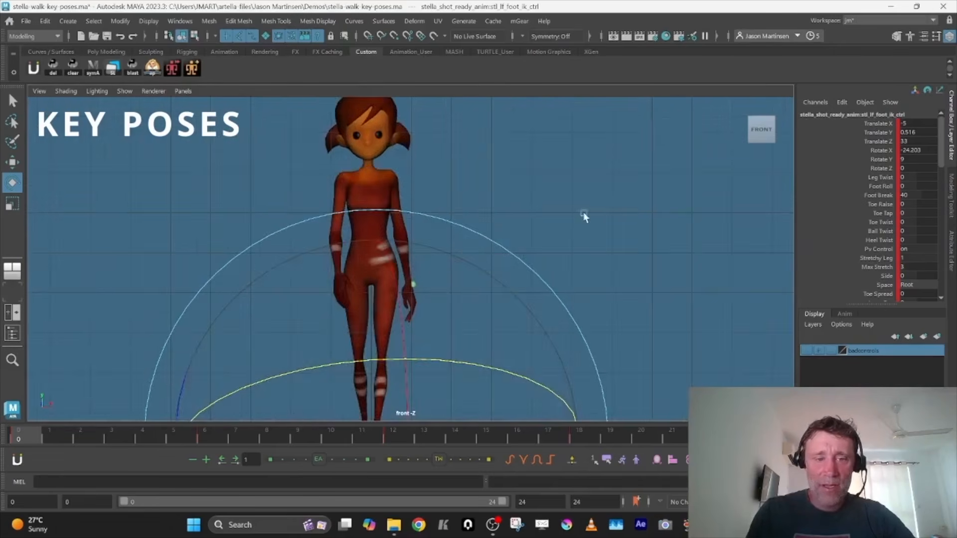
Frame the left foot's animation curves in the Graph Editor and inspect the pose in the enlarged right side view
key("space")
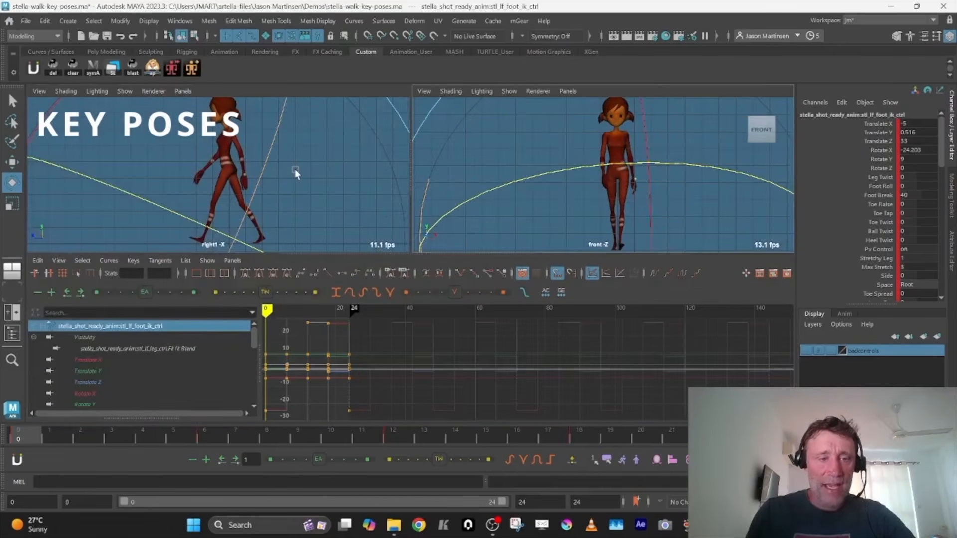
key("f")
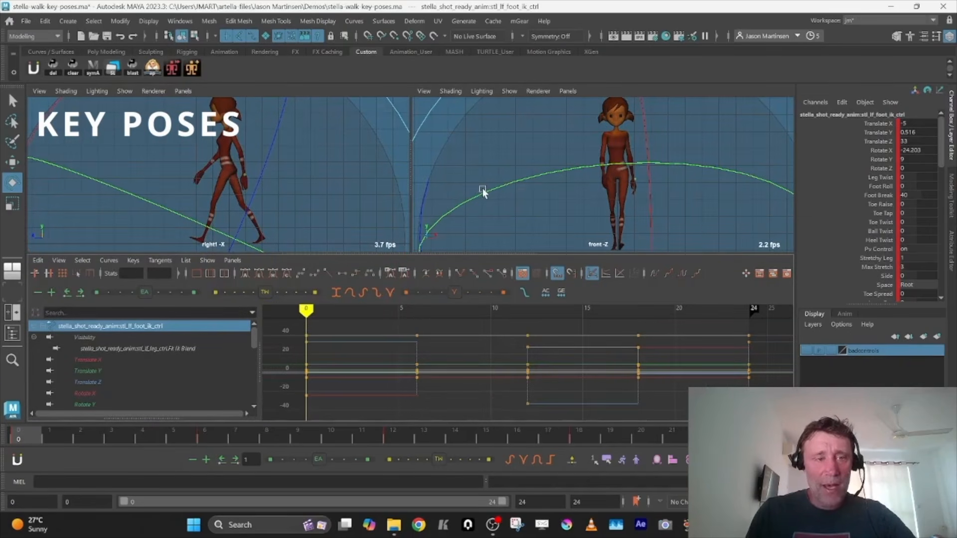
key("space")
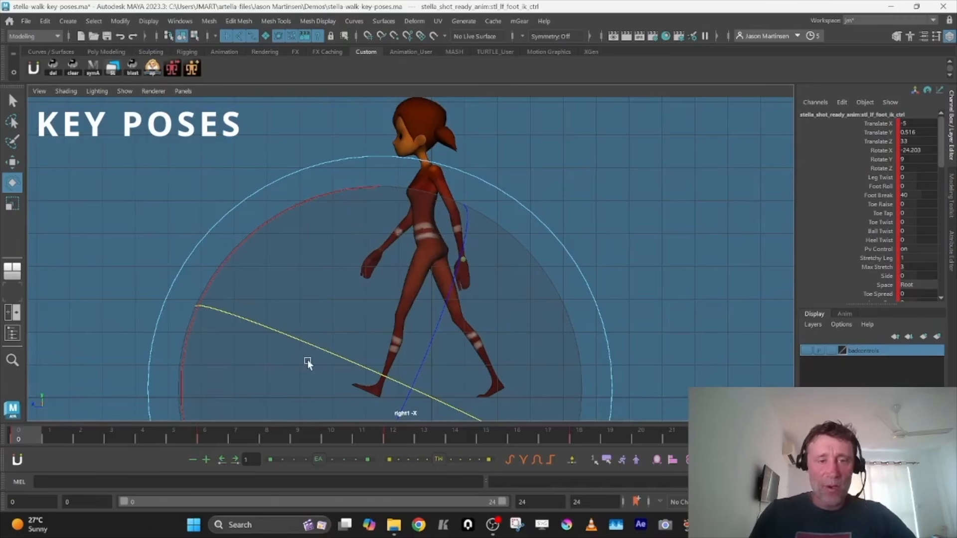
key("space")
Switch the front view panel back to the persp camera, enlarge it and view the character from her left side
left_click(568, 92)
mouse_move(678, 106)
left_click(717, 110)
key("space")
left_click_drag(473, 243, 705, 238, "alt")
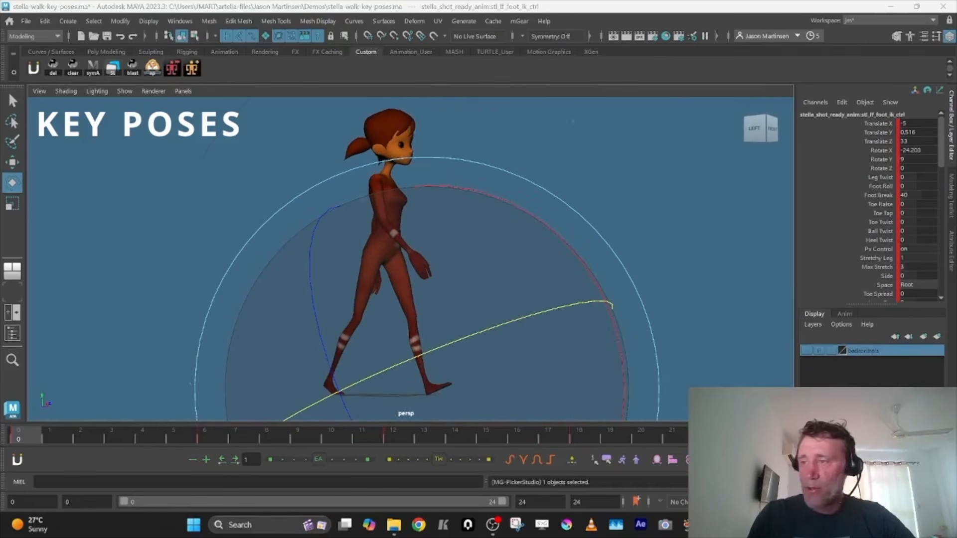
Undo the zeroing of the COG control's translation and rotation to restore its keyed pose
left_click_drag(528, 342, 295, 329, "alt")
key("ctrl+z")
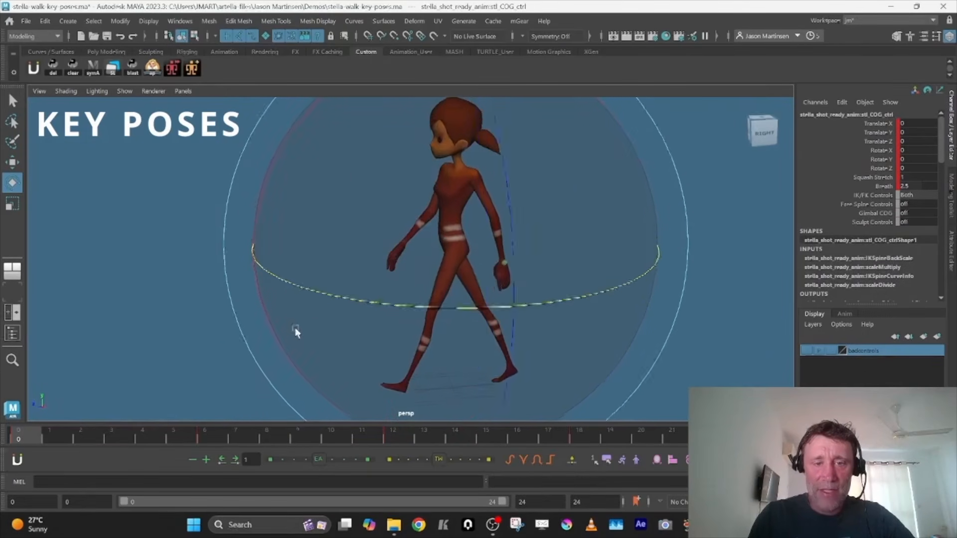
key("shift+z")
mouse_move(441, 313)
left_mouse_down("alt")
mouse_move(418, 306)
mouse_move(521, 306)
mouse_move(522, 298)
mouse_move(419, 305)
mouse_move(437, 322)
left_mouse_up("alt")
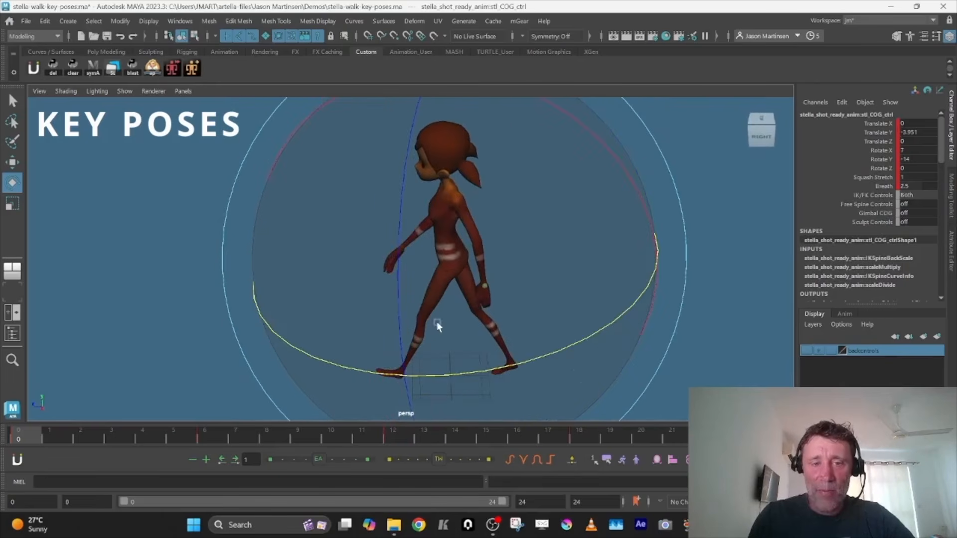
Try rotating the COG control about its Y axis and its Z axis, undoing each rotation
left_click_drag(522, 358, 474, 368)
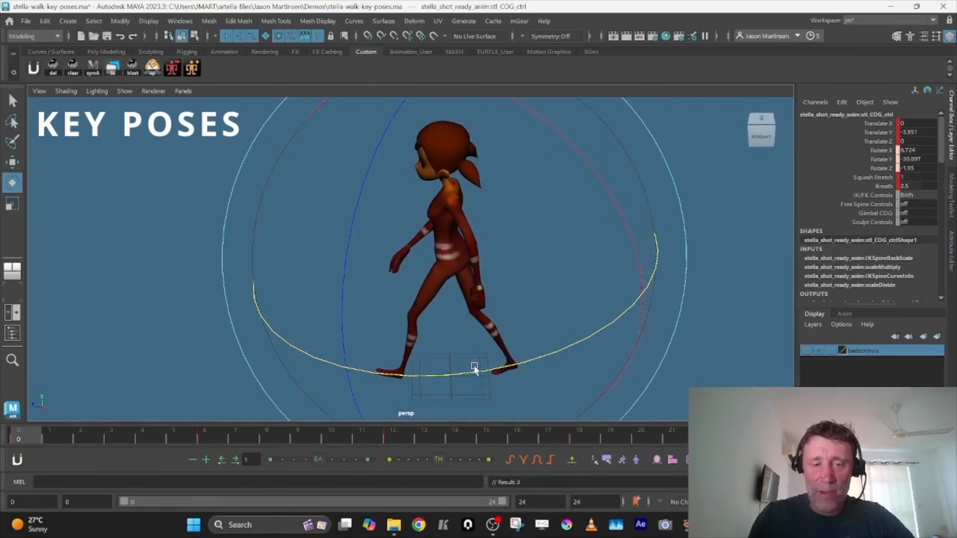
key("ctrl+z")
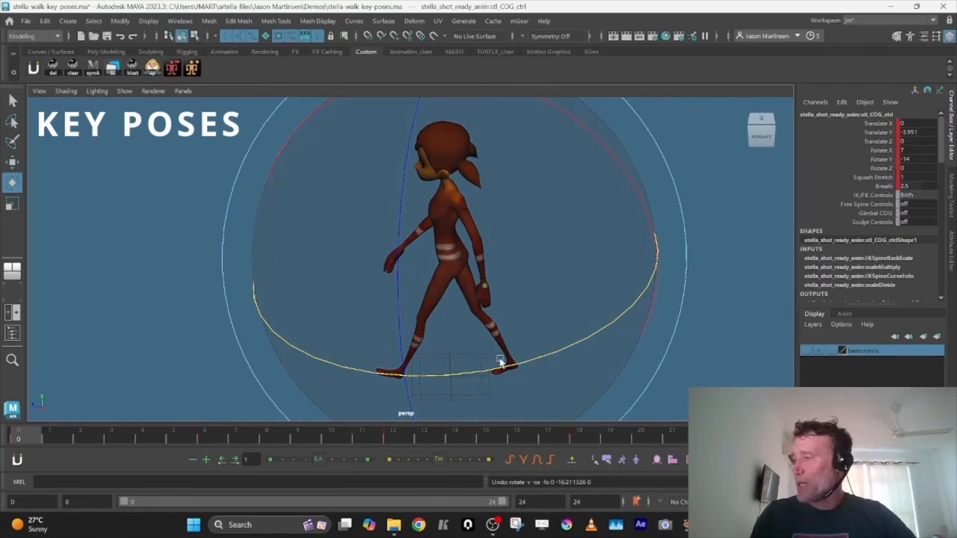
mouse_move(470, 339)
left_mouse_down("alt")
mouse_move(517, 324)
mouse_move(570, 324)
mouse_move(474, 324)
left_mouse_up("alt")
left_click_drag(495, 261, 555, 275)
key("ctrl+z")
left_click_drag(607, 158, 577, 132)
key("ctrl+z")
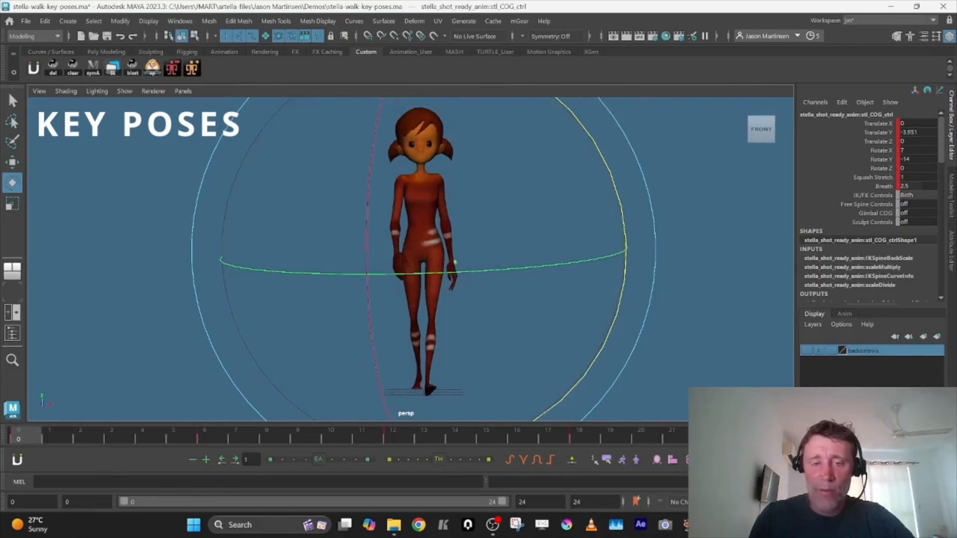
Play back the walk from the front and the side, then scrub through its frames on the timeline
key("alt+v")
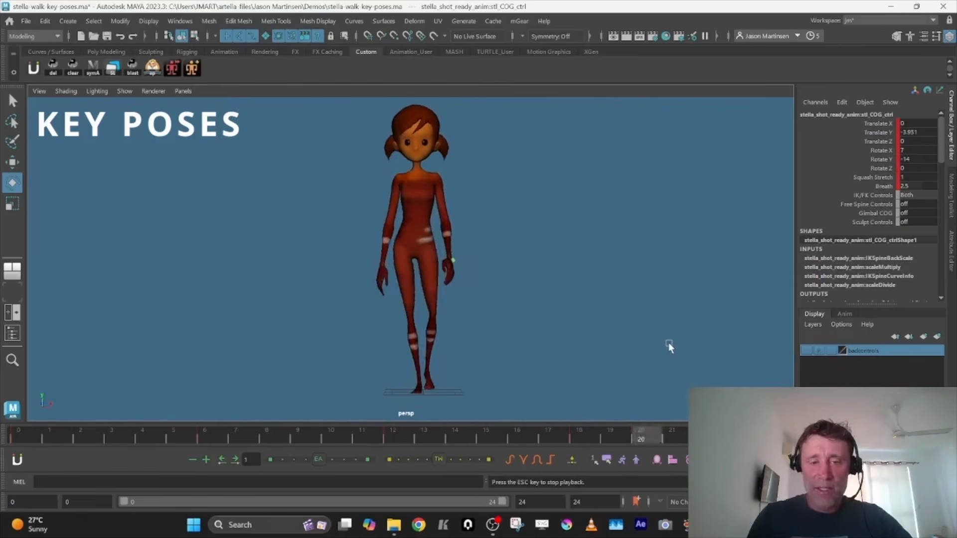
left_click_drag(646, 321, 513, 308, "alt")
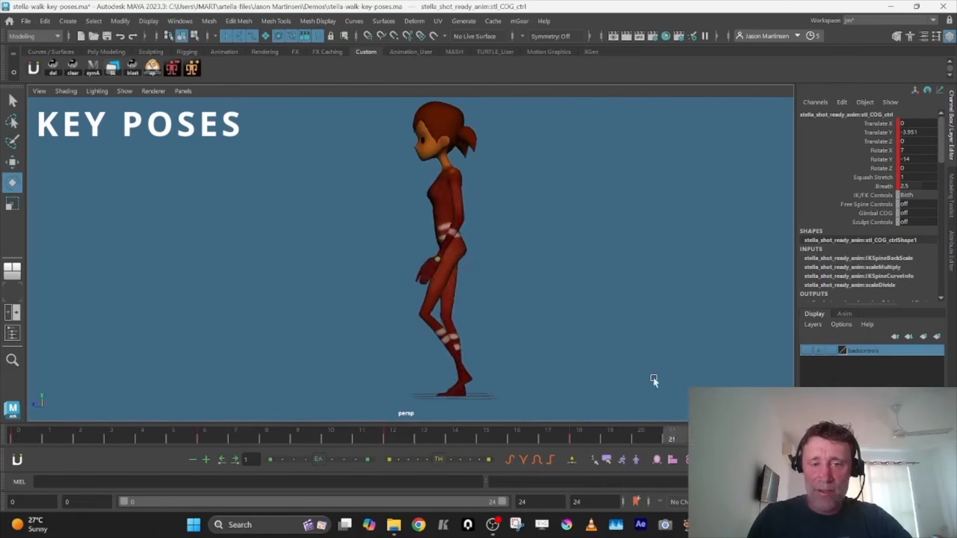
left_click(124, 438)
left_click_drag(127, 434, 713, 437)
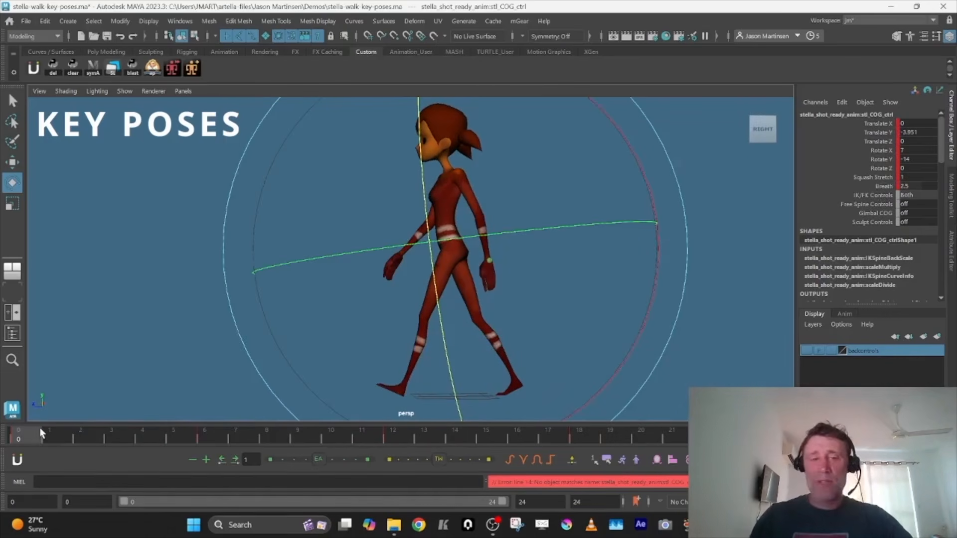
Try tilting the head controls up and down while viewing the left side, undoing each rotation
left_click_drag(234, 324, 580, 268, "alt")
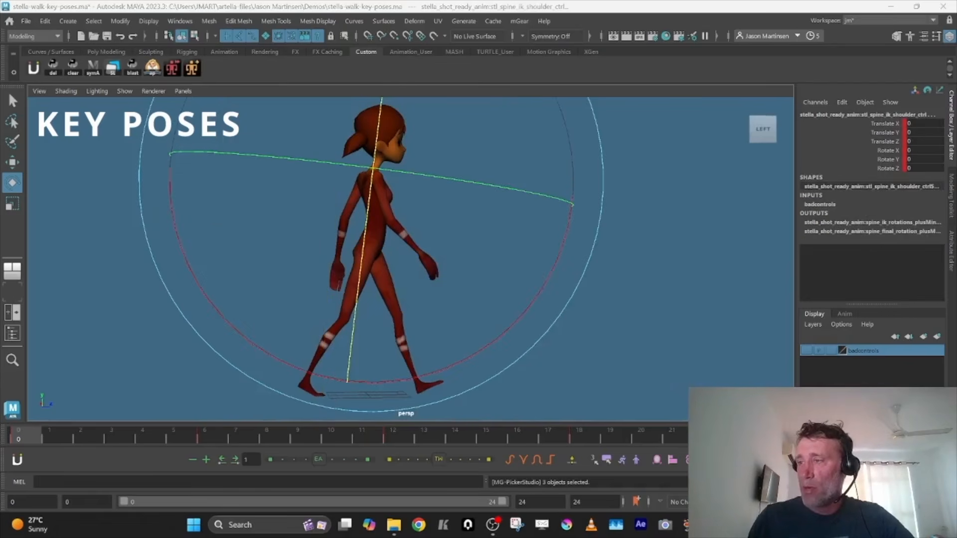
left_click(528, 327)
left_click_drag(528, 327, 545, 302)
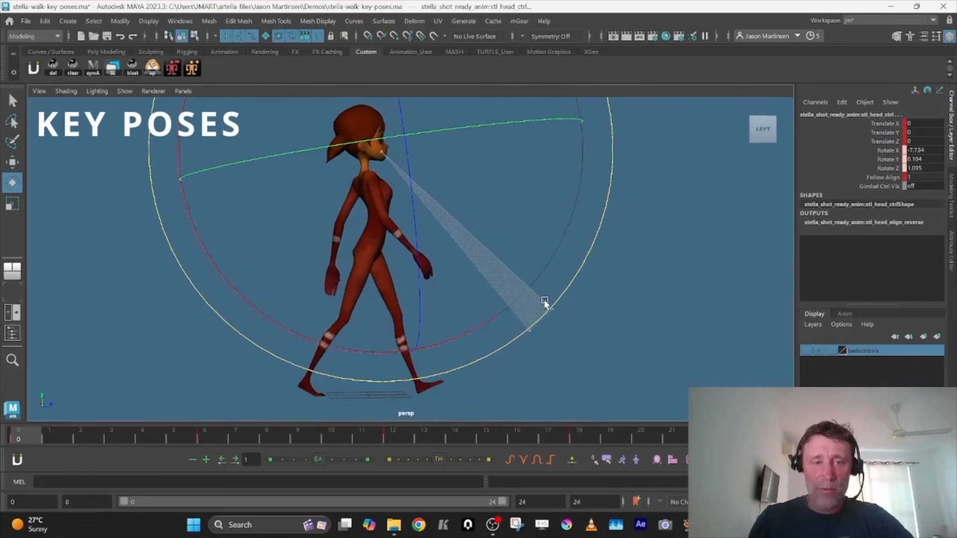
key("ctrl+z")
key("ctrl+z")
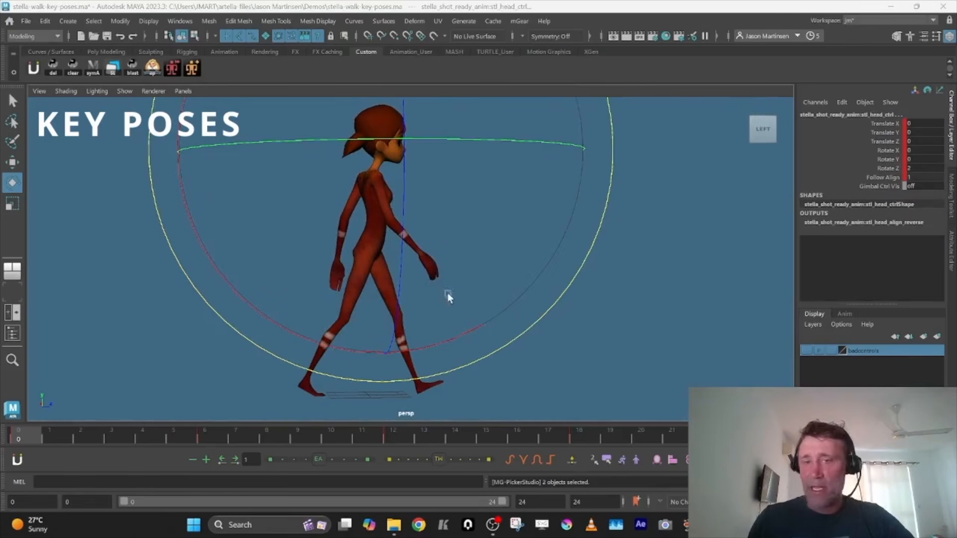
left_click_drag(486, 315, 523, 280)
Try rotating the spine's FK shoulder control to lean the upper body, then undo the rotation
key("ctrl+z")
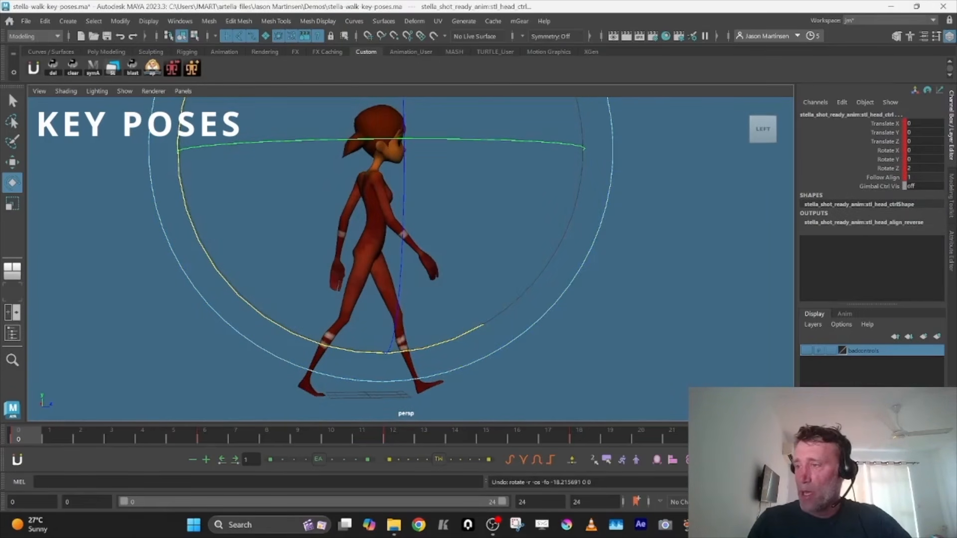
key("ctrl+z")
left_click_drag(595, 124, 585, 211)
key("ctrl+z")
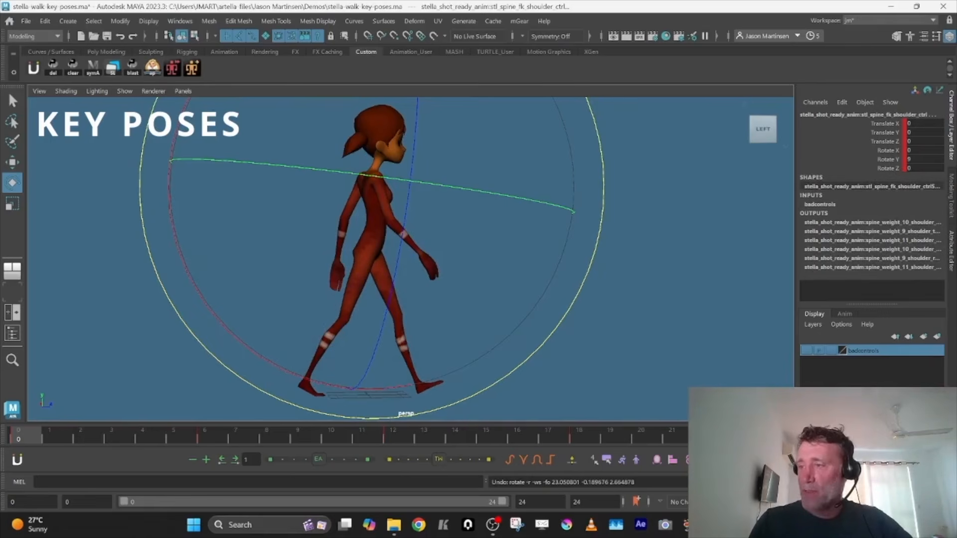
Try rotating the COG control about its X axis, then undo the rotation
key("ctrl+z")
left_click_drag(567, 206, 576, 291)
key("ctrl+z")
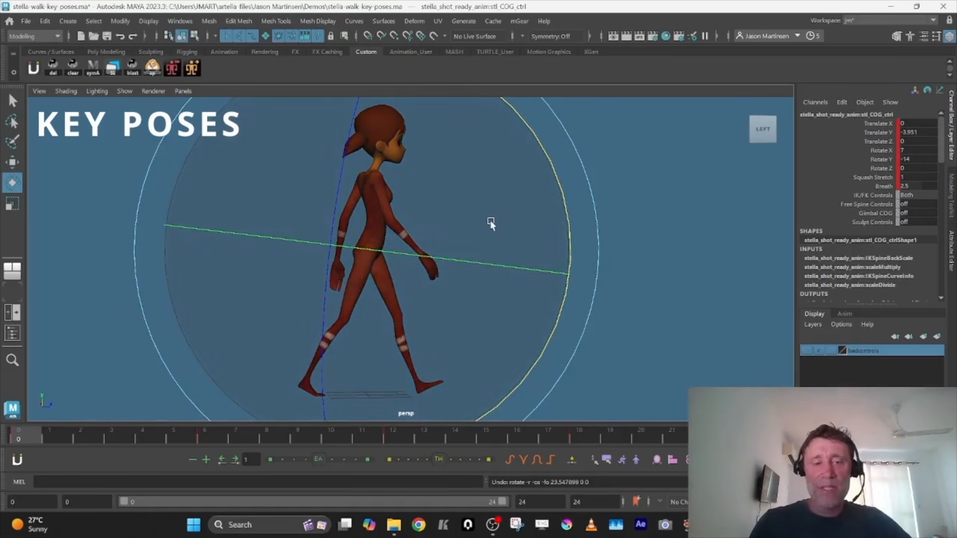
Compare the contact pose at frame 12 with the contact pose at frame 0
mouse_move(500, 230)
left_mouse_down("alt")
mouse_move(401, 229)
mouse_move(506, 225)
left_mouse_up("alt")
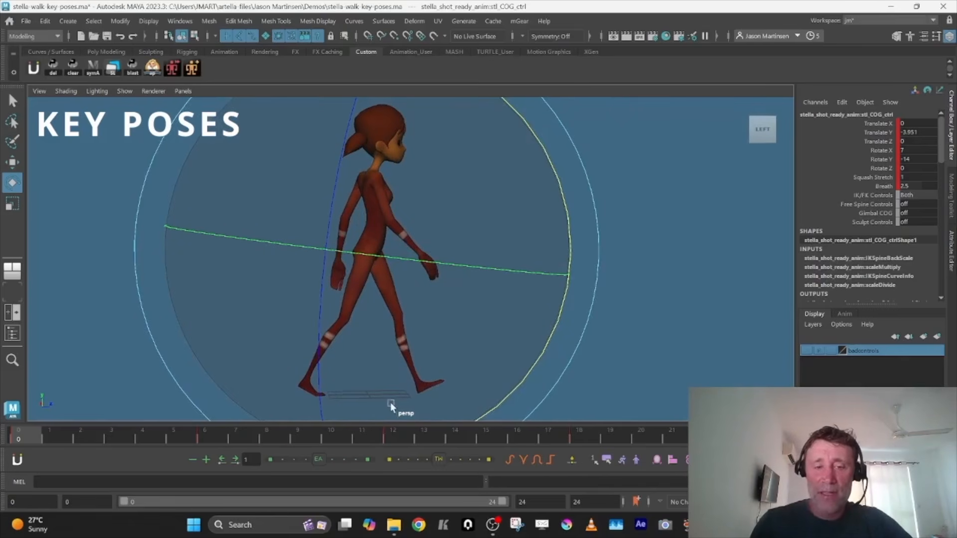
left_click(395, 438)
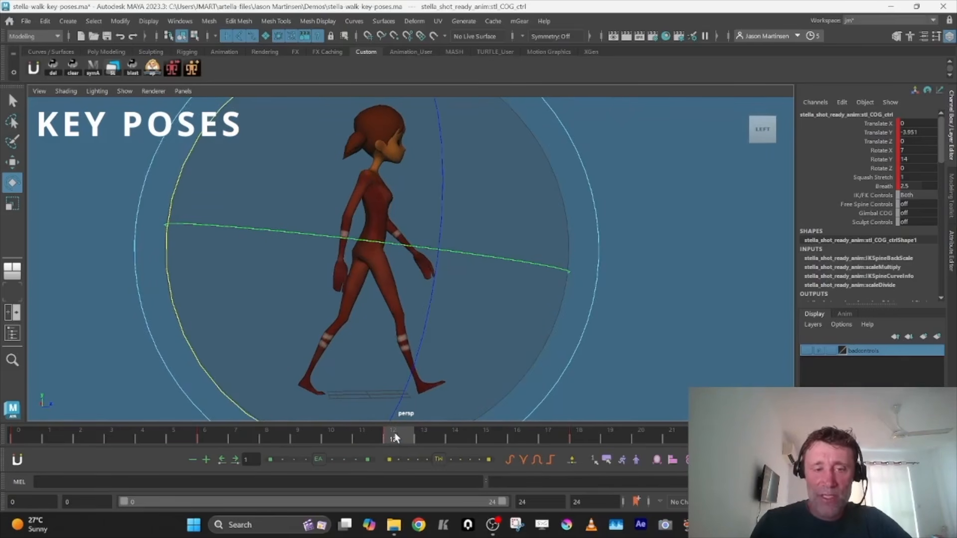
left_click(19, 438)
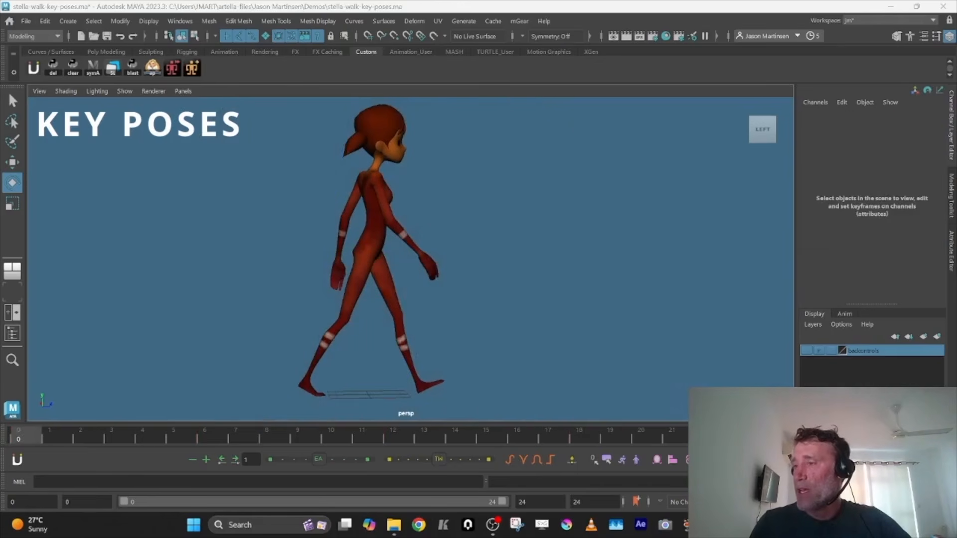
Copy the contact pose of all body controls from frame 0 to frame 12 and key it there
left_click(480, 374)
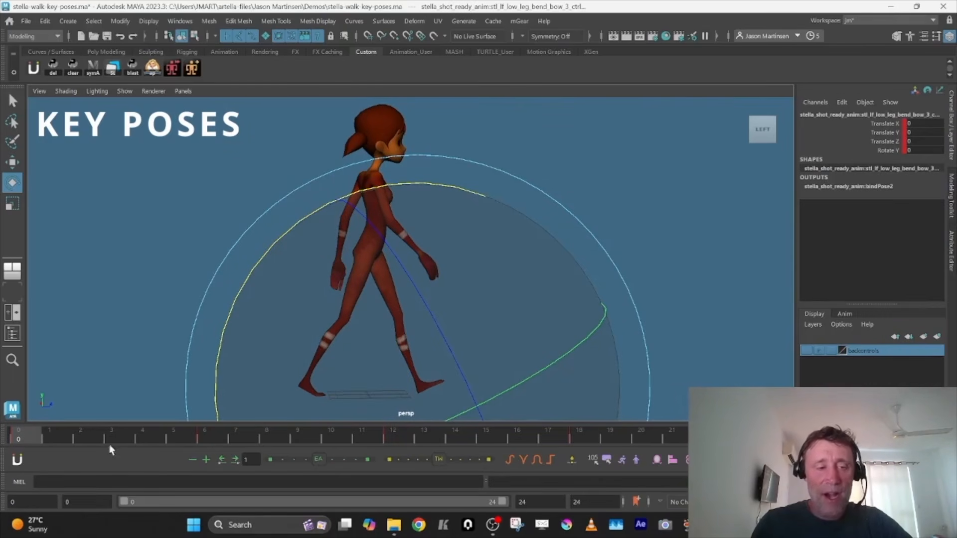
left_click_drag(36, 437, 394, 438)
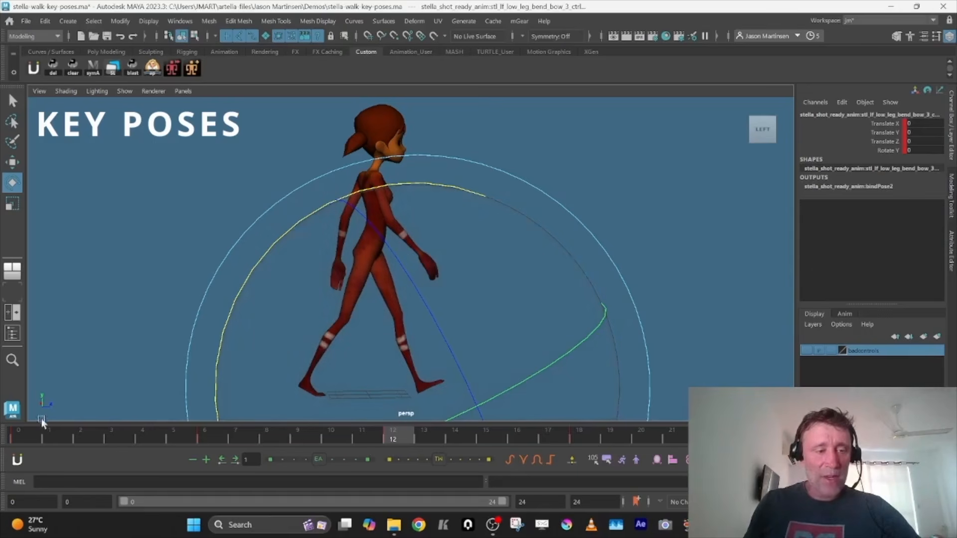
left_click_drag(466, 359, 504, 342)
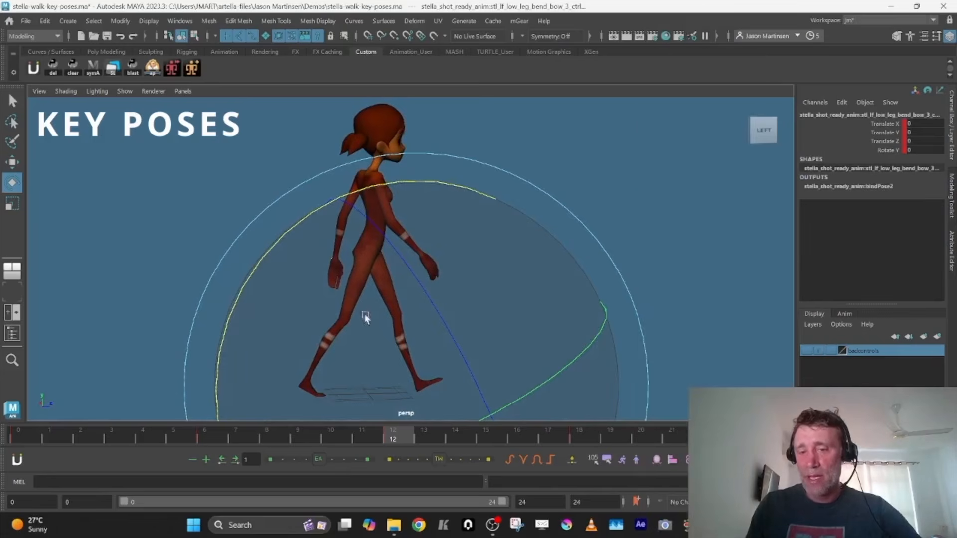
left_click(657, 463)
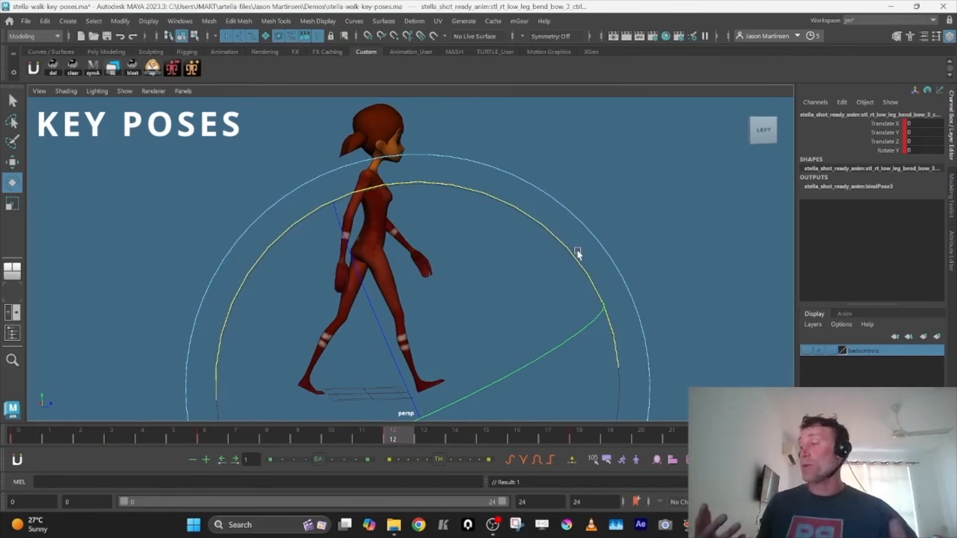
left_click_drag(565, 265, 498, 274, "alt")
left_click(19, 439)
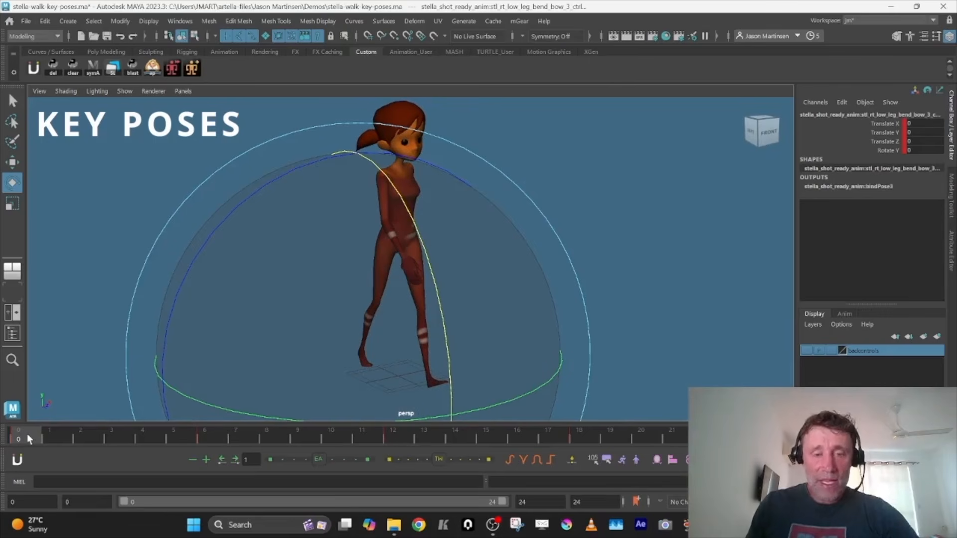
left_click_drag(220, 339, 299, 307, "alt")
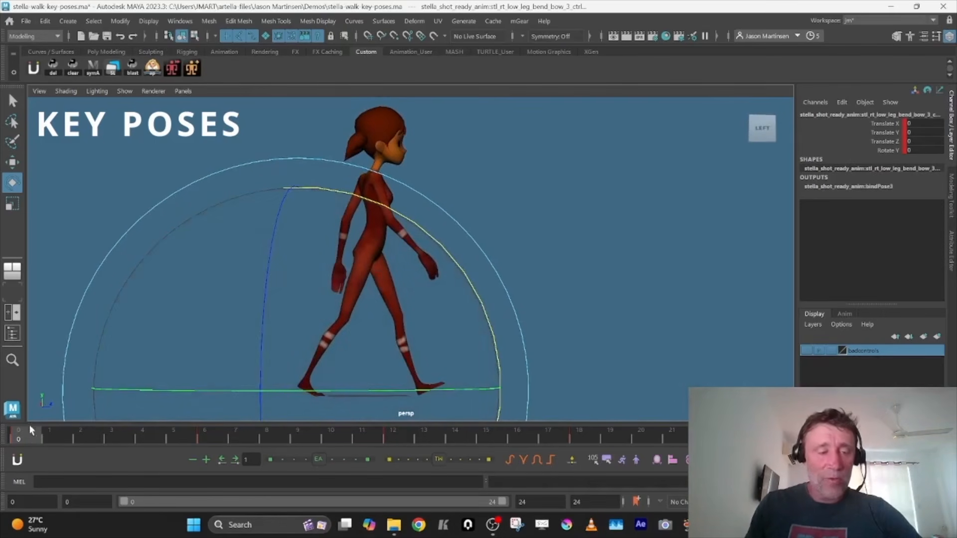
left_click_drag(29, 432, 390, 443)
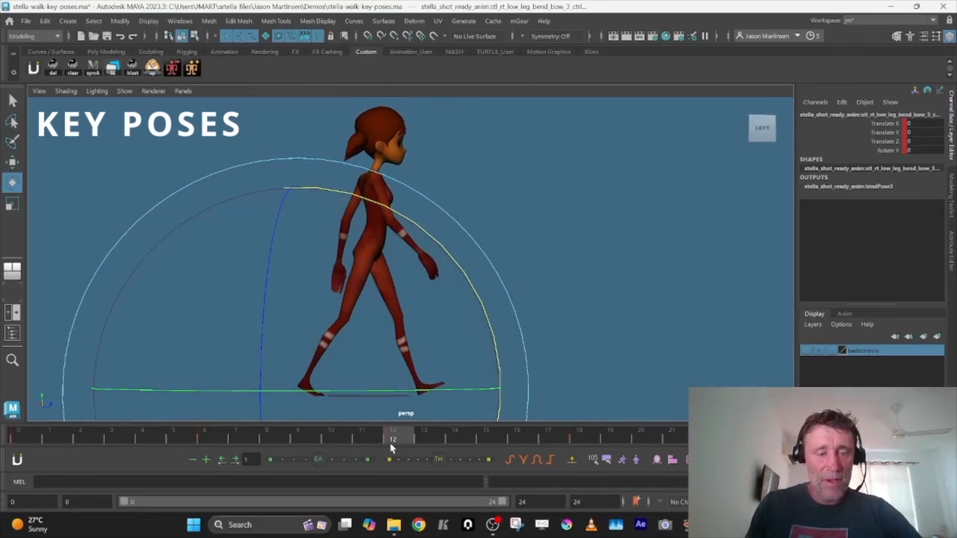
key("s")
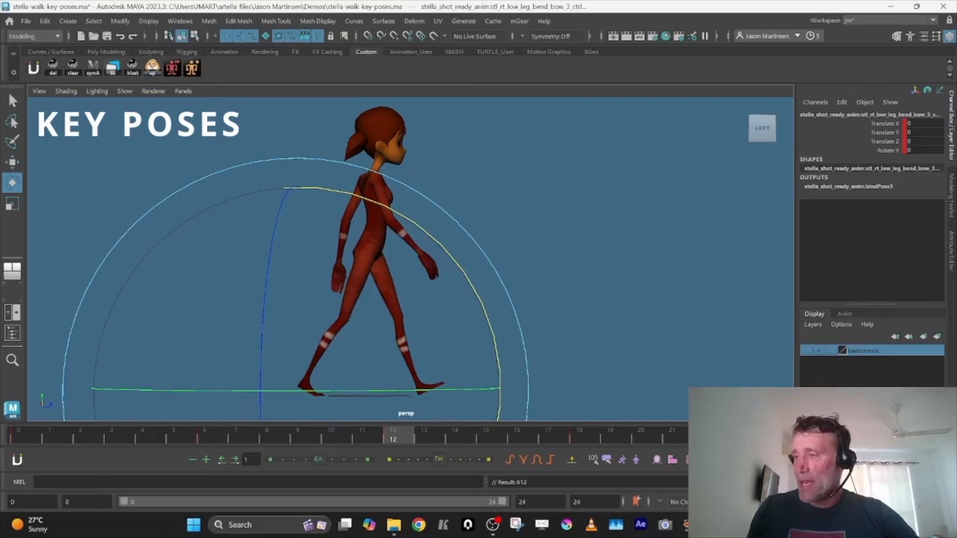
Set the COG control's Rotate Y to 14 at frame 12 to reverse the hip twist
left_click_drag(608, 289, 510, 296, "alt")
key("w")
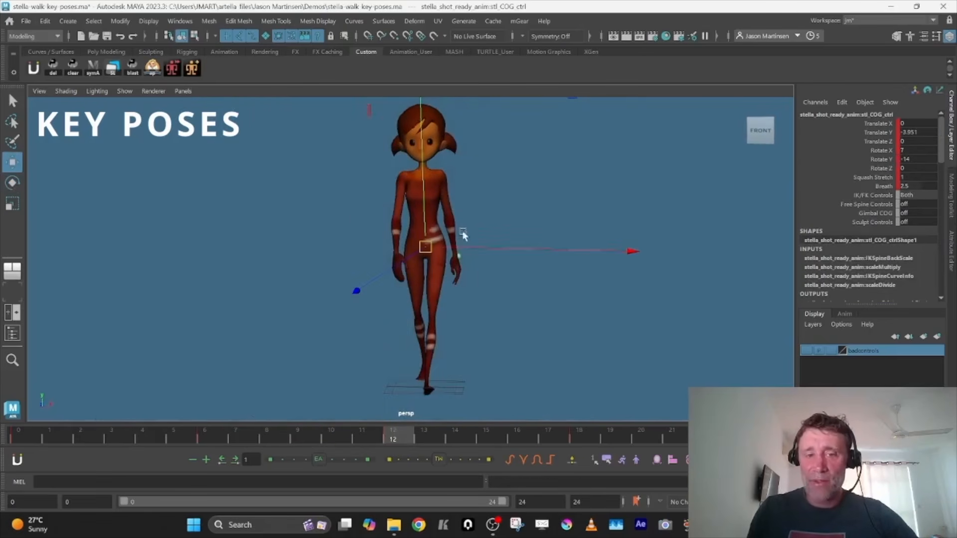
double_click(913, 159)
type("14")
key("Tab")
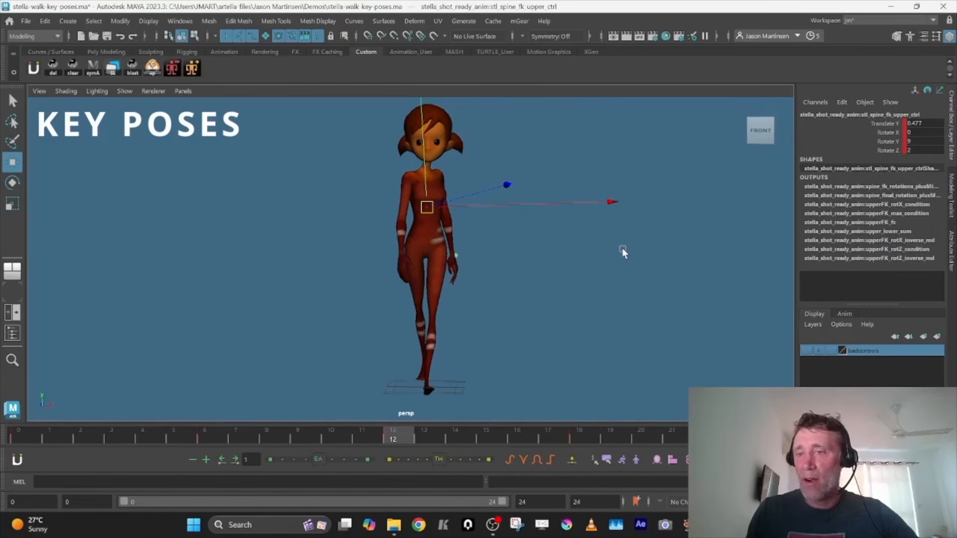
Set the upper spine FK control's Rotate Y to -9 and Rotate Z to -2 at frame 12
left_click(913, 141)
left_click(906, 141)
type("-")
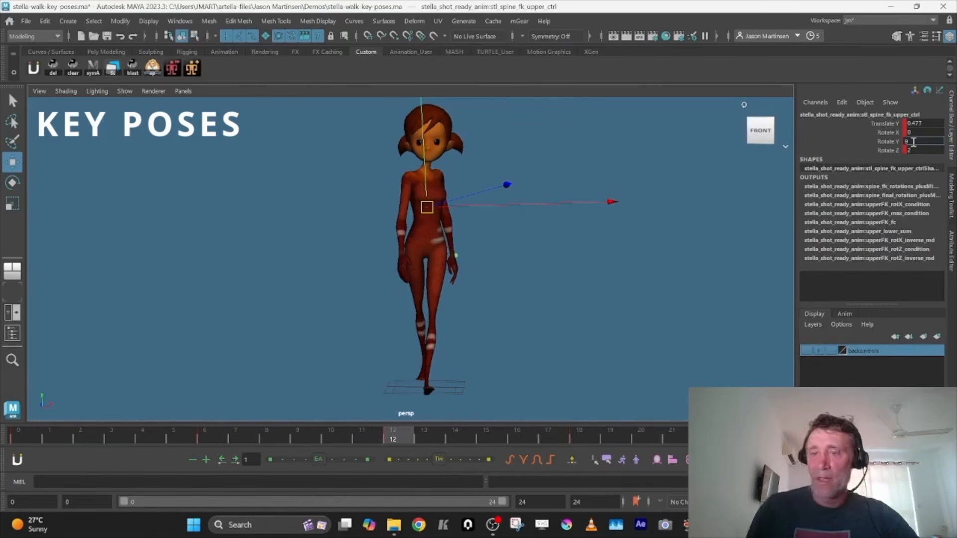
key("Tab")
left_click(905, 150)
type("-")
key("Tab")
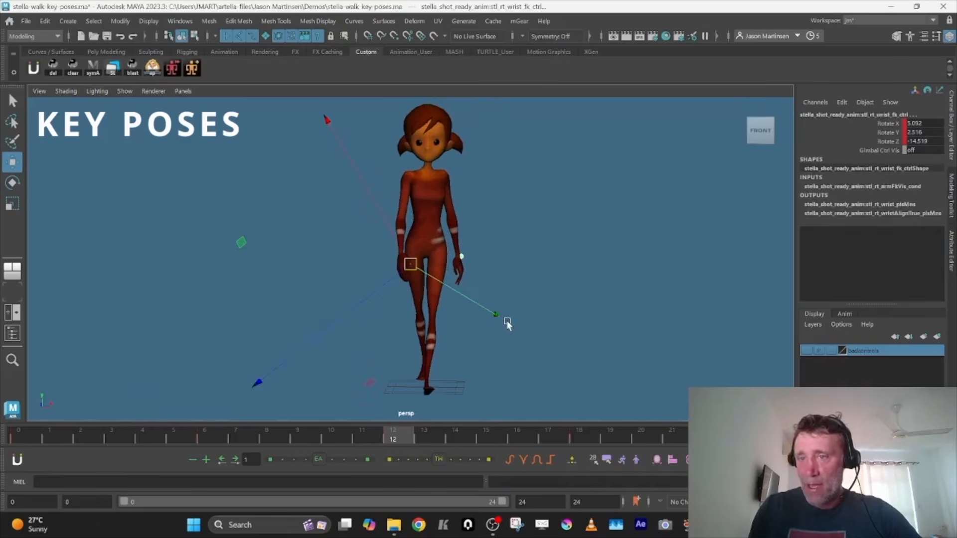
Invert the sign of the spine FK shoulder control's Rotate X, Y and Z keys at frame 12 in the Graph Editor
left_click(89, 371)
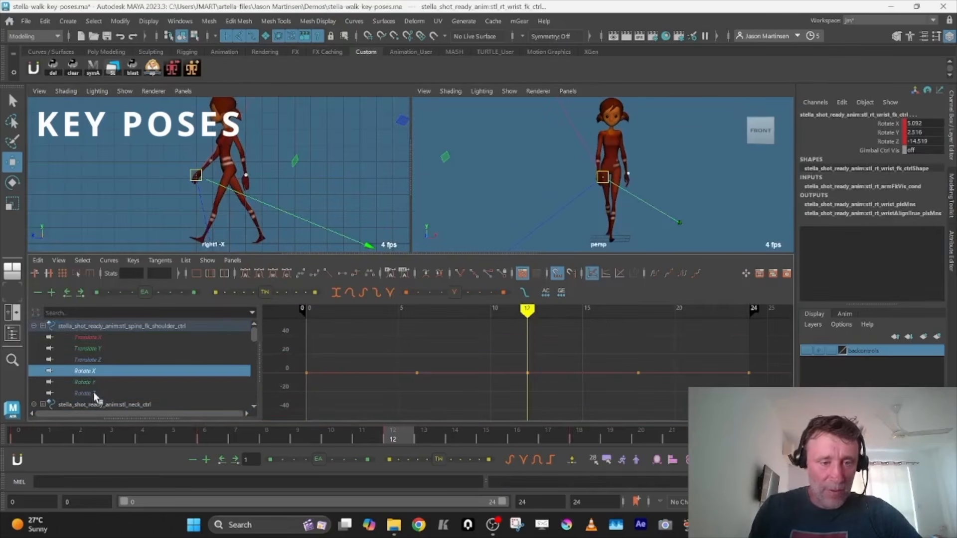
left_click(95, 394, "shift")
key("f")
left_click_drag(294, 325, 772, 414)
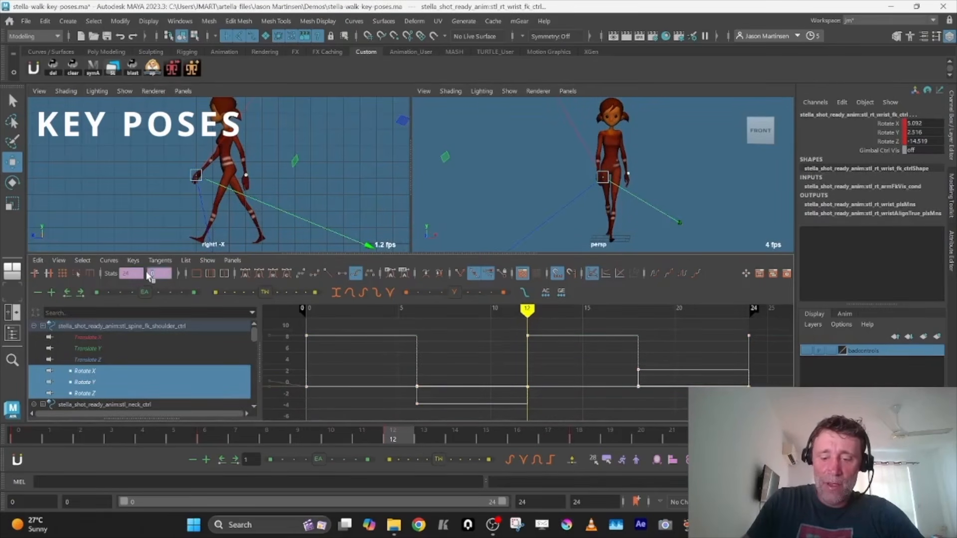
type("*")
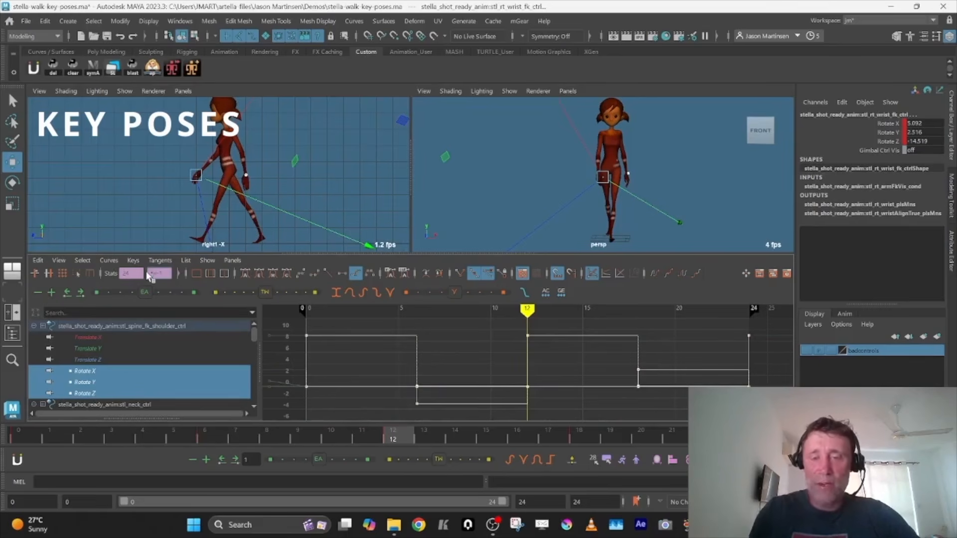
key("Return")
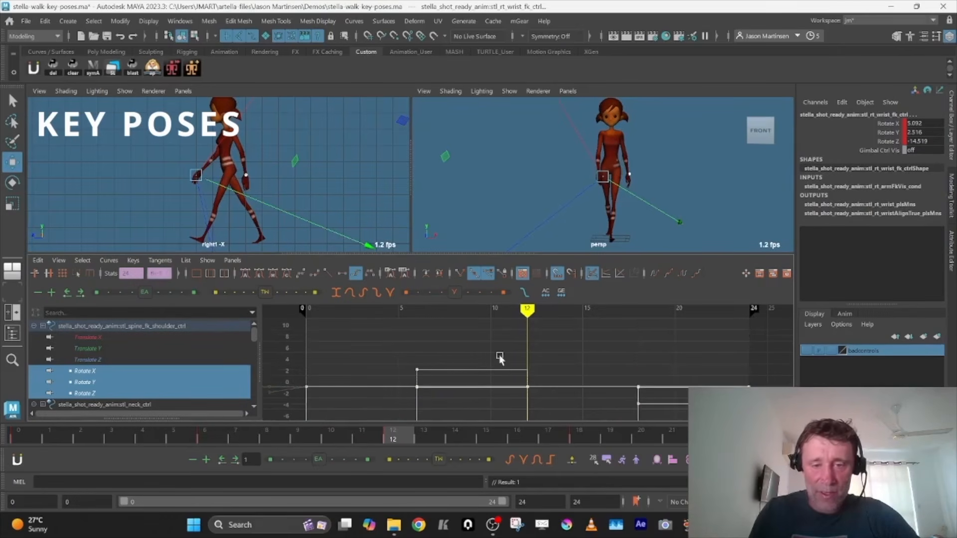
key("ctrl+z")
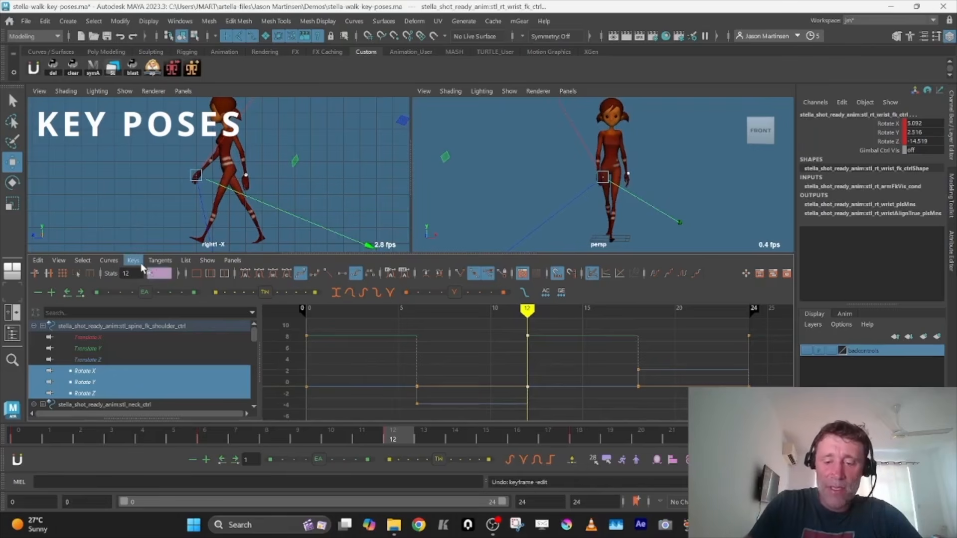
key("Return")
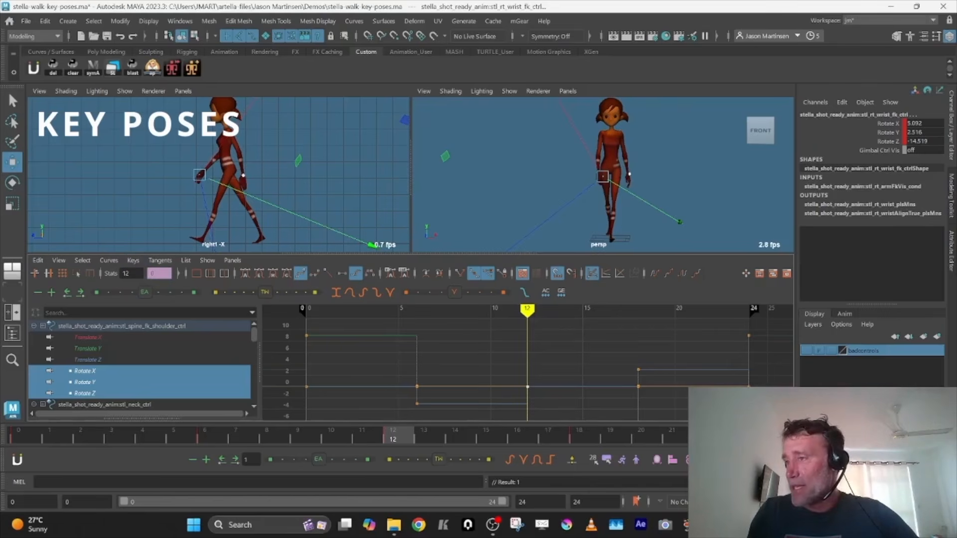
Set the head control's Rotate Z to -2 at frame 12
left_click(523, 396)
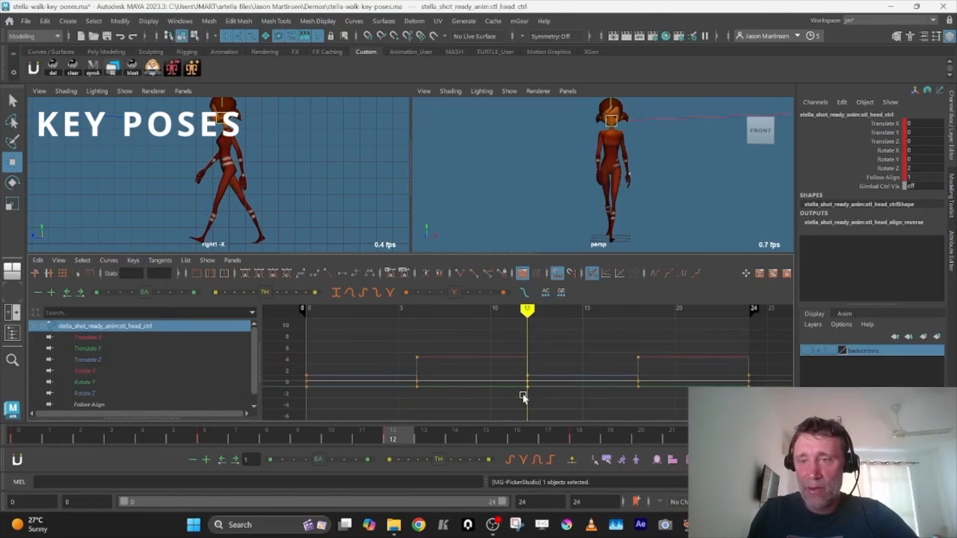
left_click(916, 170)
type("-2")
key("Tab")
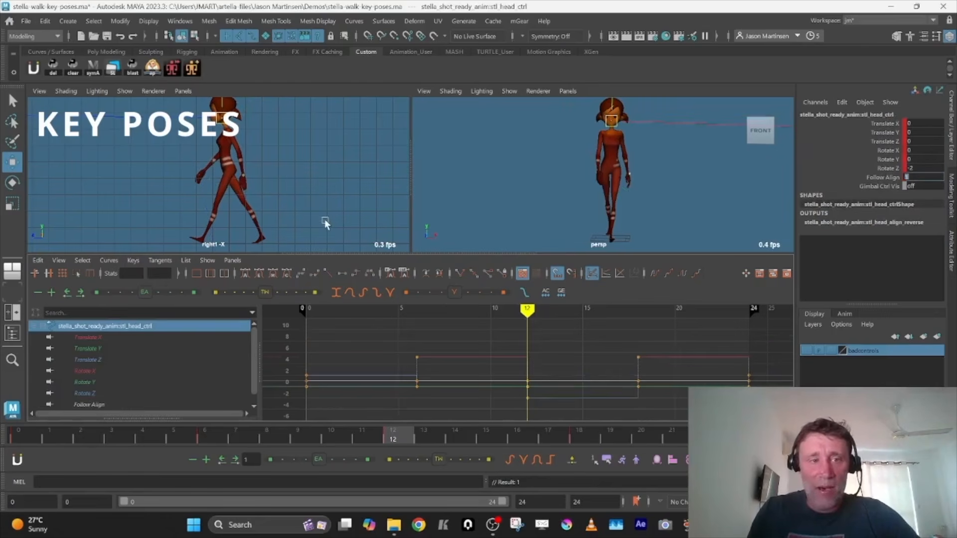
Copy the right arm controls' keys at frame 12 and paste them onto the left arm controls at the same frame
middle_click(324, 220)
key("e")
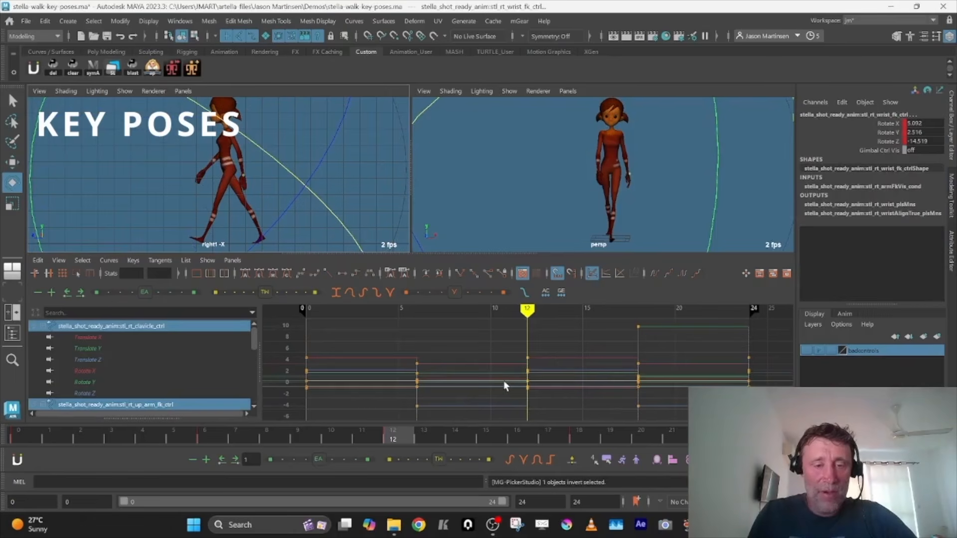
right_click(404, 432)
left_click(424, 235)
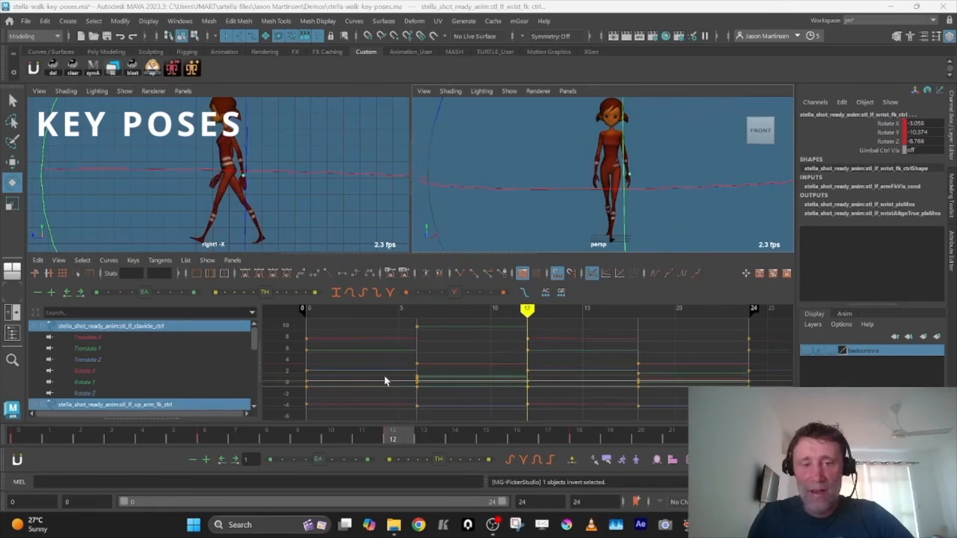
right_click(402, 429)
mouse_move(449, 249)
left_click(556, 249)
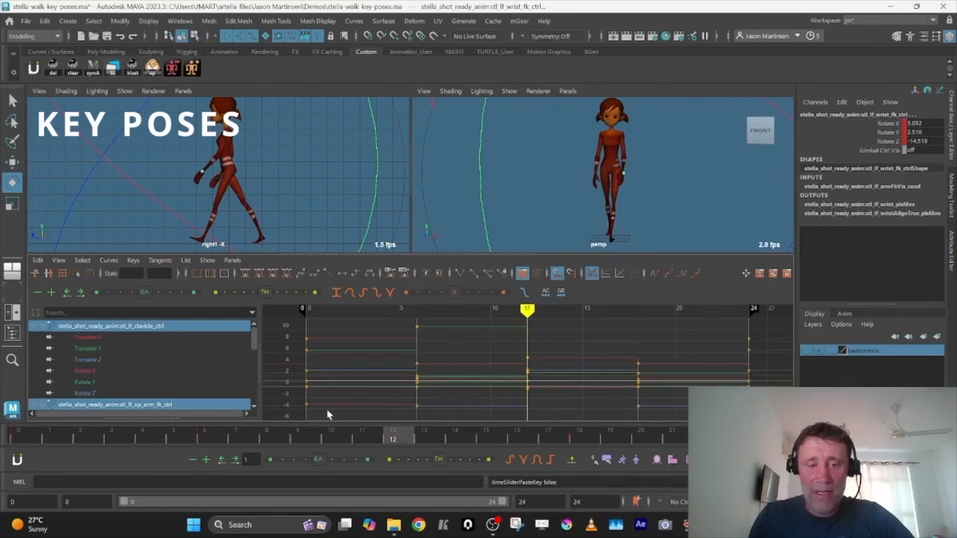
Copy the left arm controls' keys from frame 24 and paste them onto the right arm controls at frame 12
left_click(30, 432)
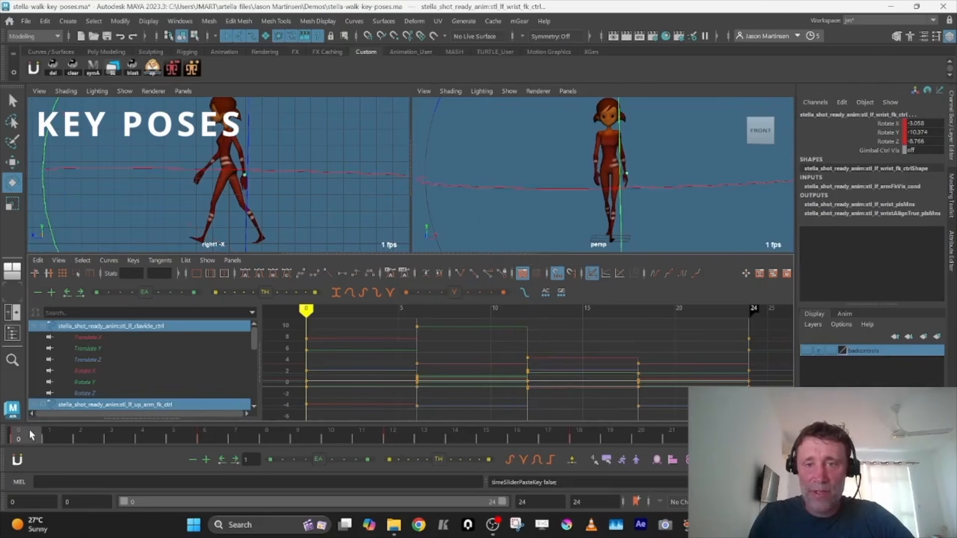
left_click(396, 435)
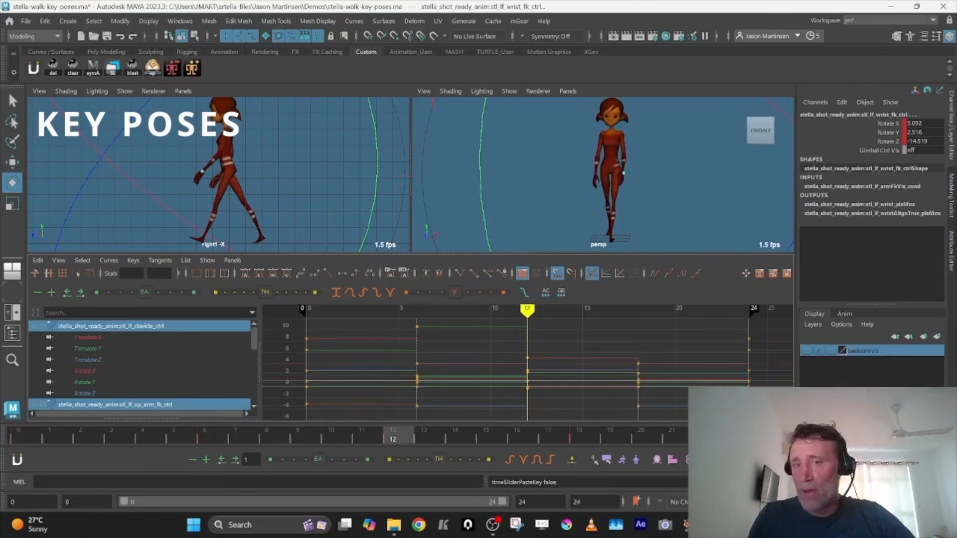
right_click(391, 443)
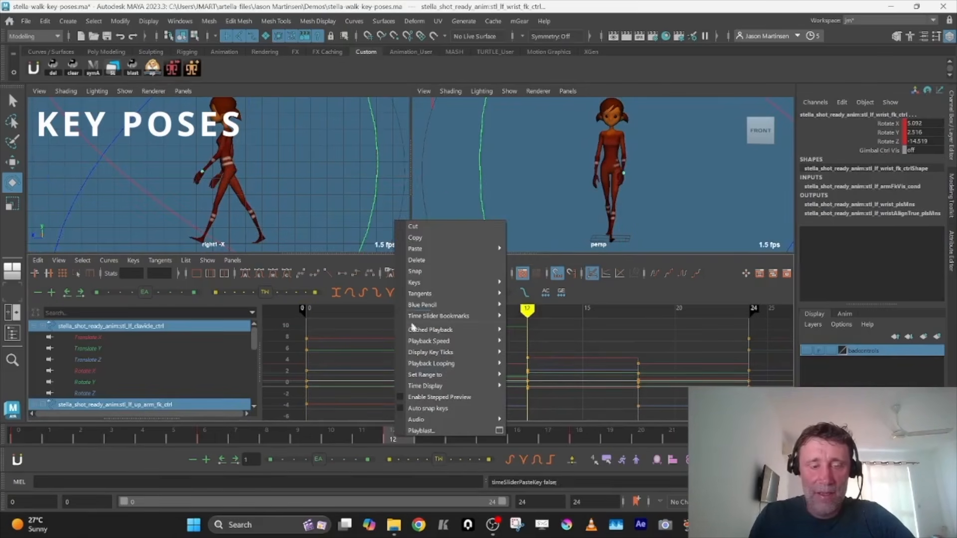
left_click(359, 412)
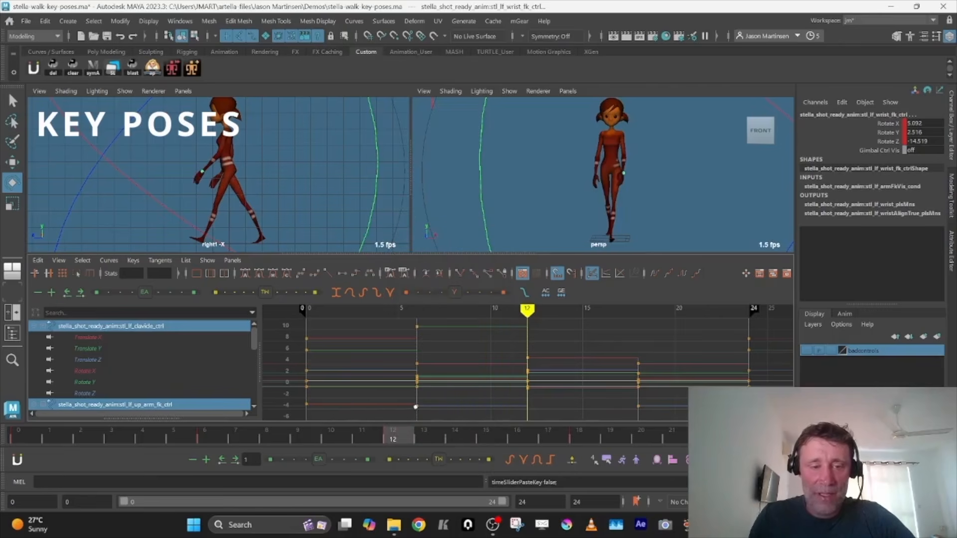
left_click(767, 436)
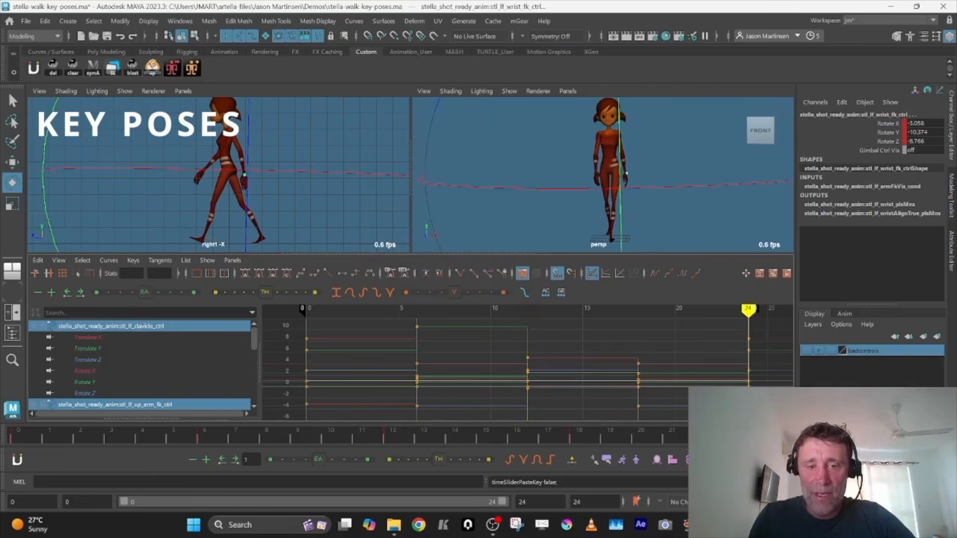
right_click(778, 439)
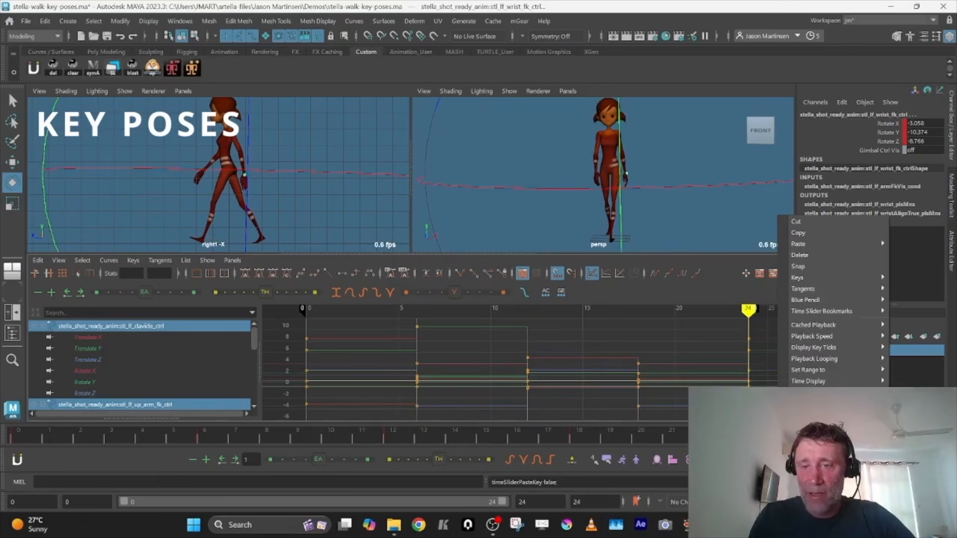
left_click(798, 233)
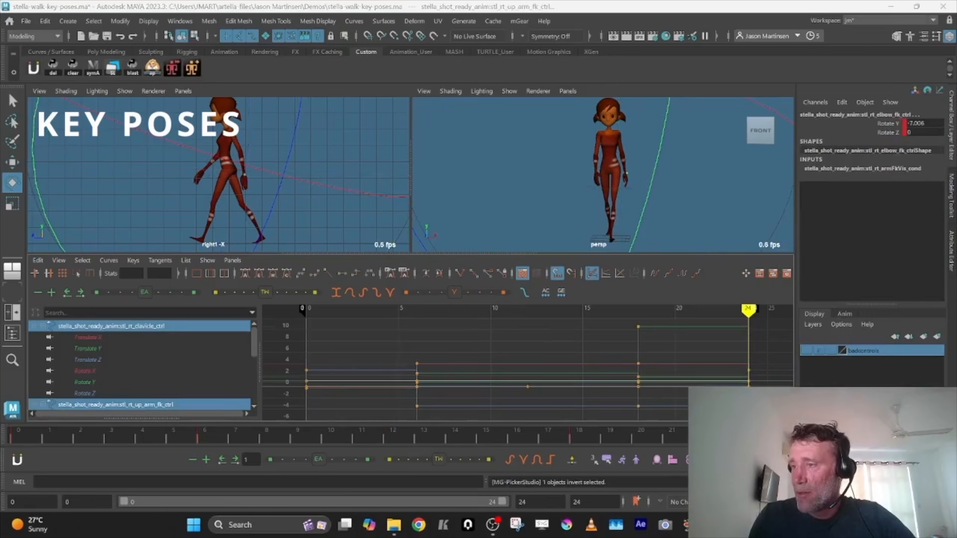
left_click(393, 439)
right_click(394, 439)
mouse_move(503, 252)
left_click(541, 251)
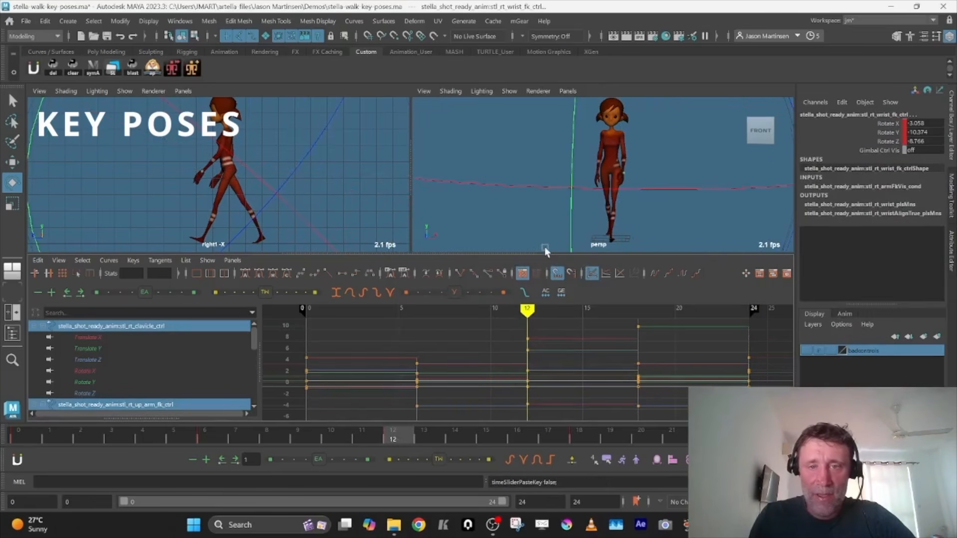
Copy the left foot IK control's key at frame 12 and paste it onto the right foot IK control
middle_click(241, 152)
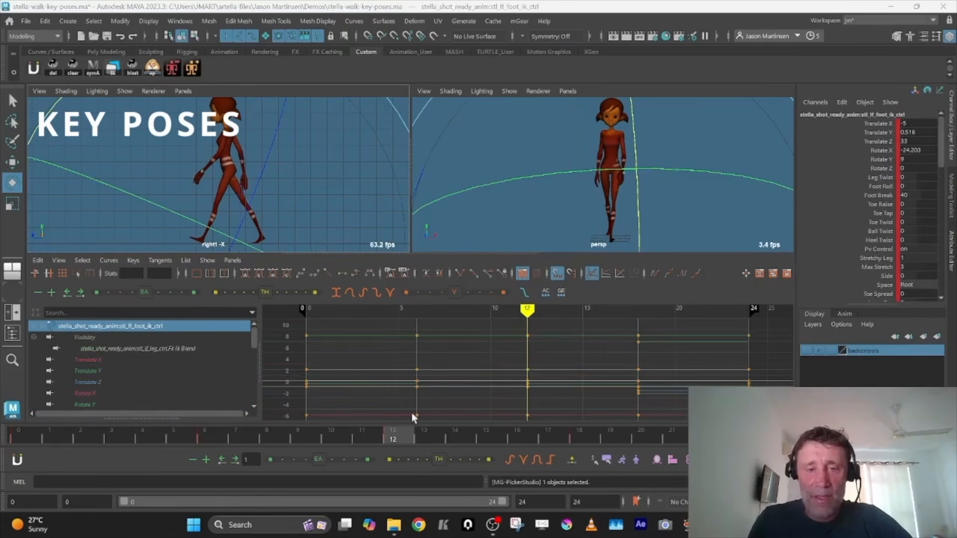
right_click(374, 430)
left_click(426, 230)
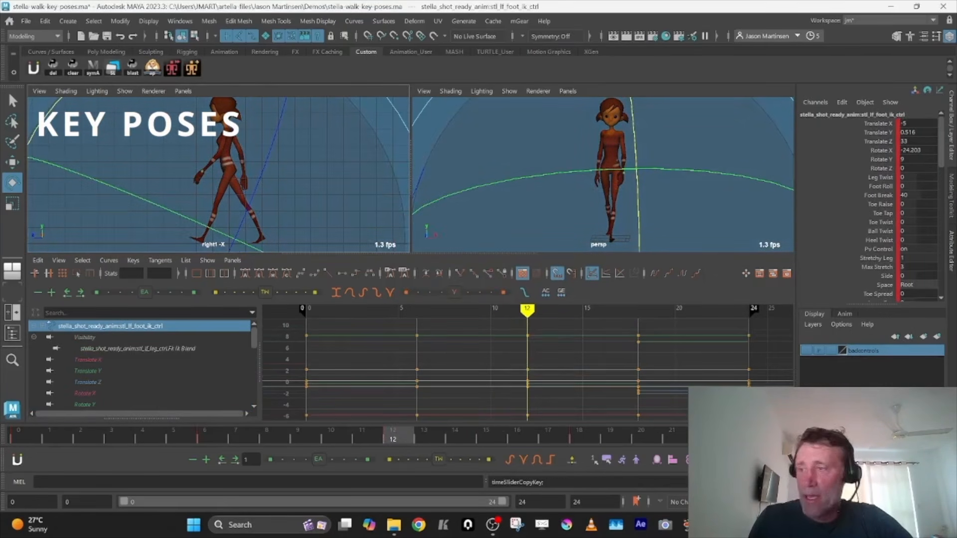
right_click(404, 436)
mouse_move(404, 331)
mouse_move(422, 246)
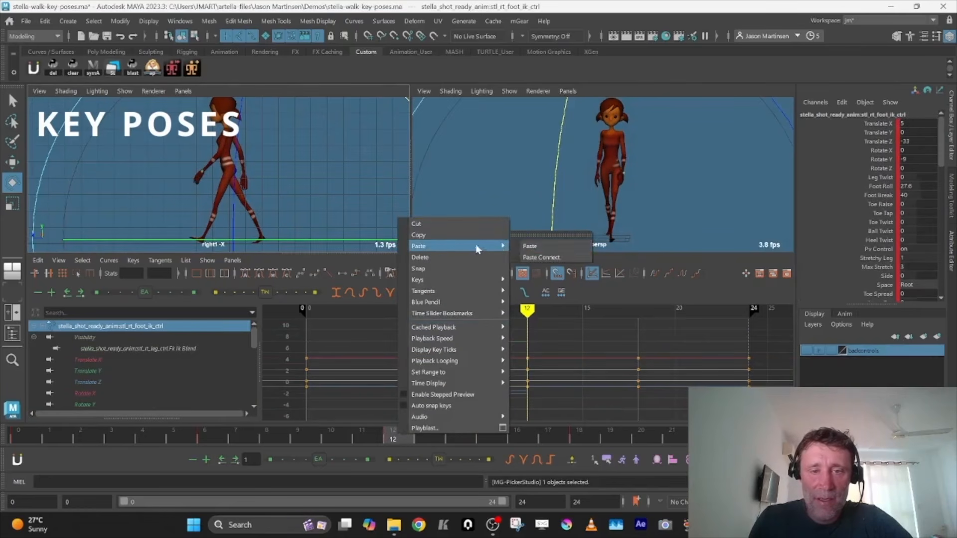
left_click(521, 244)
Set the right foot IK control's Translate X to 5 and Rotate Y to -9 at frame 12
key("space")
double_click(916, 124)
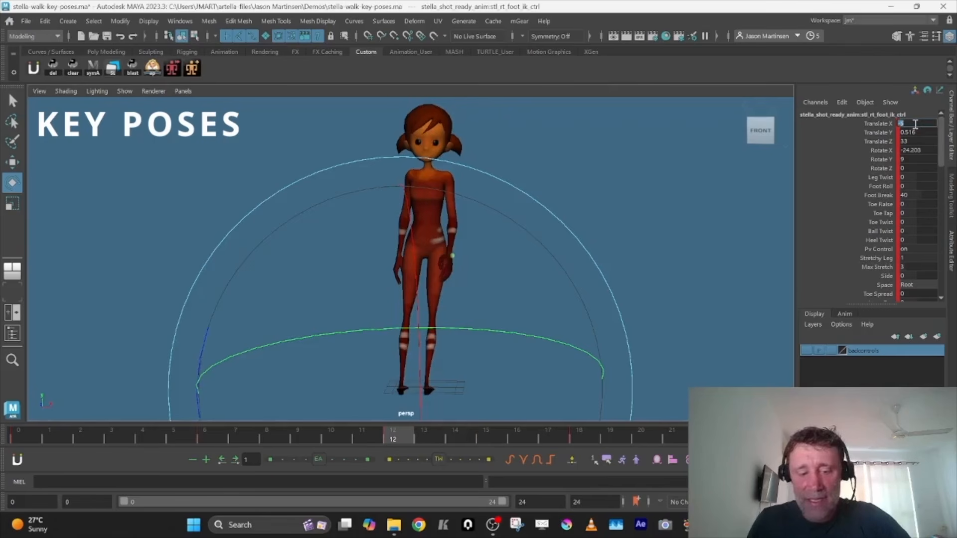
type("5")
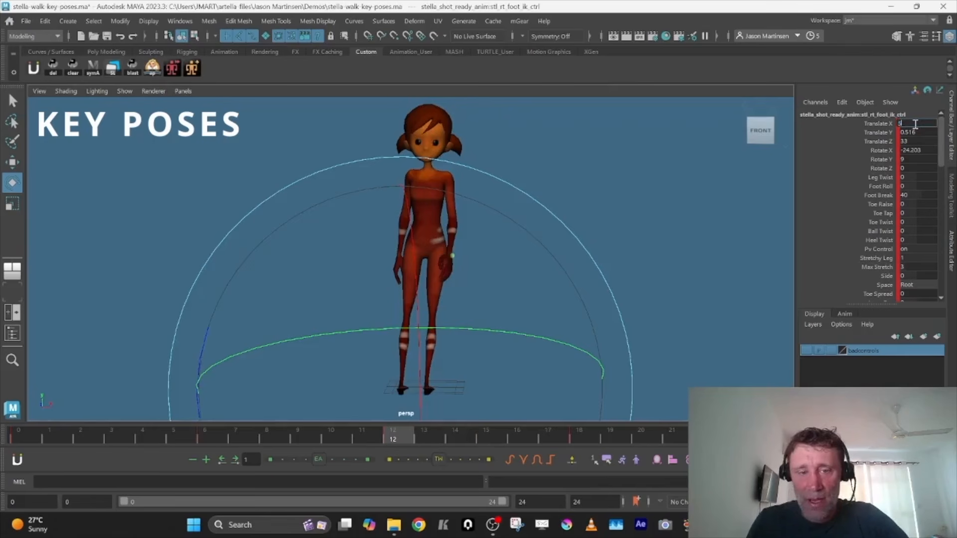
key("Tab")
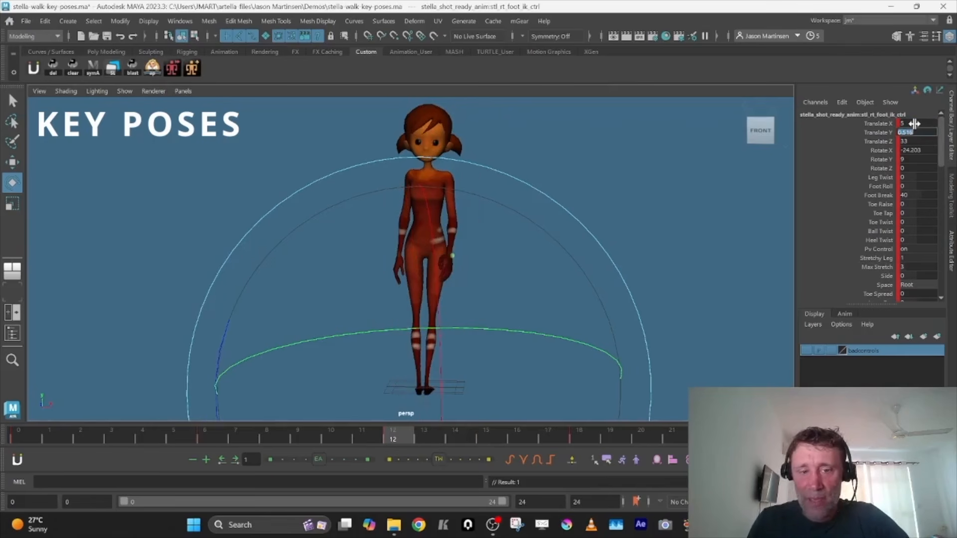
double_click(919, 159)
type("-9")
key("Tab")
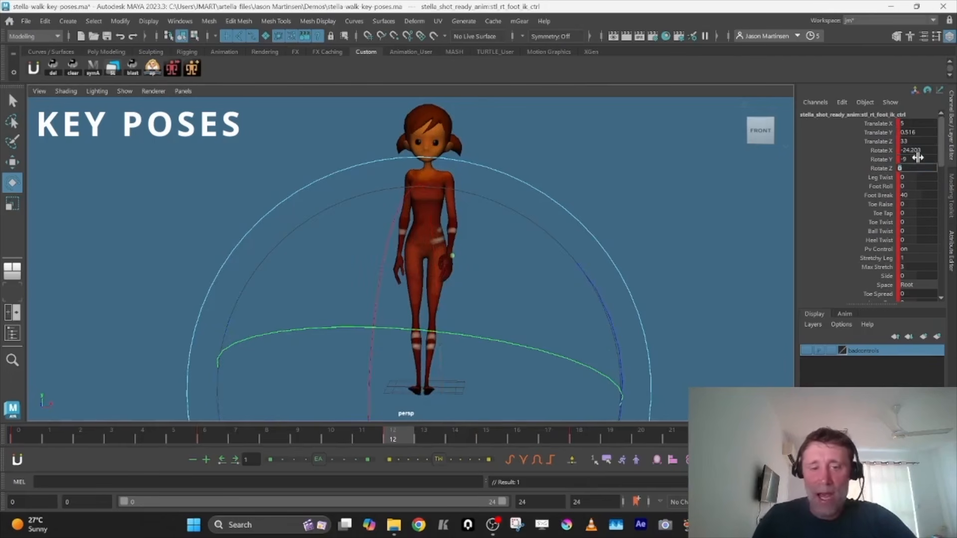
key("alt")
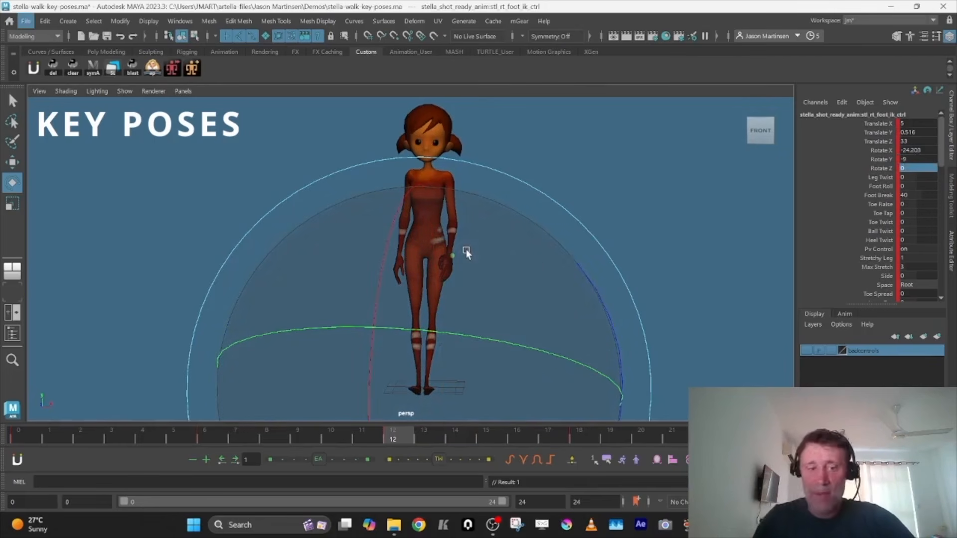
key("alt")
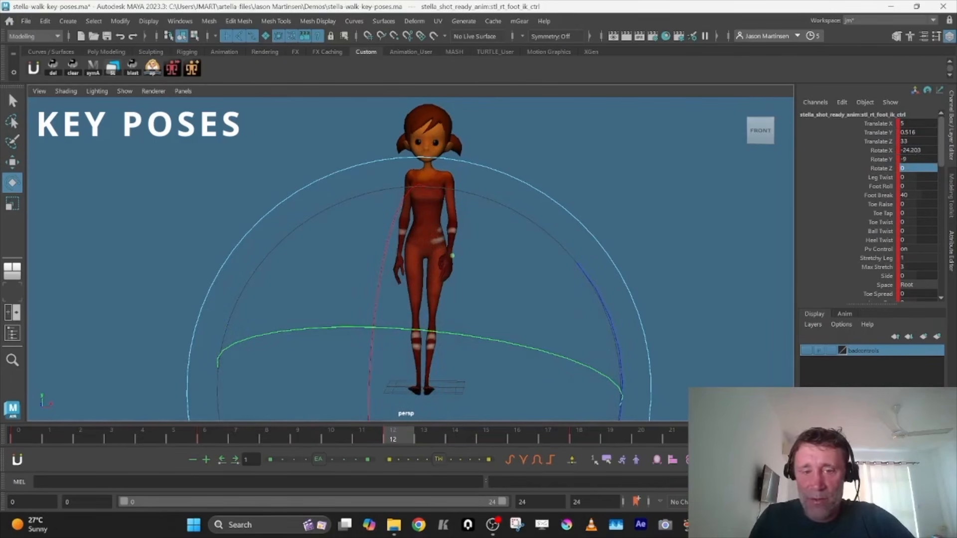
Copy the right foot IK control's key at frame 0 and paste it onto the left foot IK control at frame 12
left_click(29, 433)
left_click(403, 444)
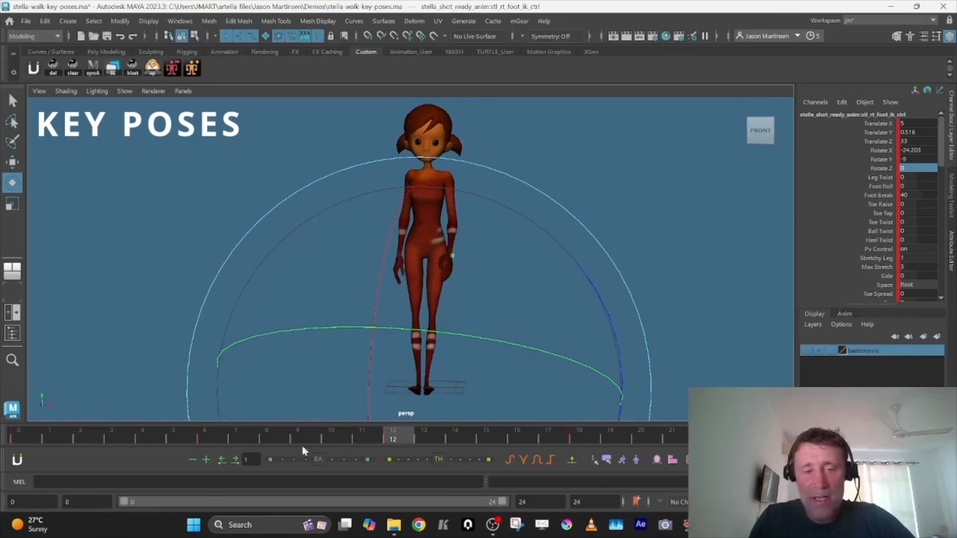
left_click(22, 432)
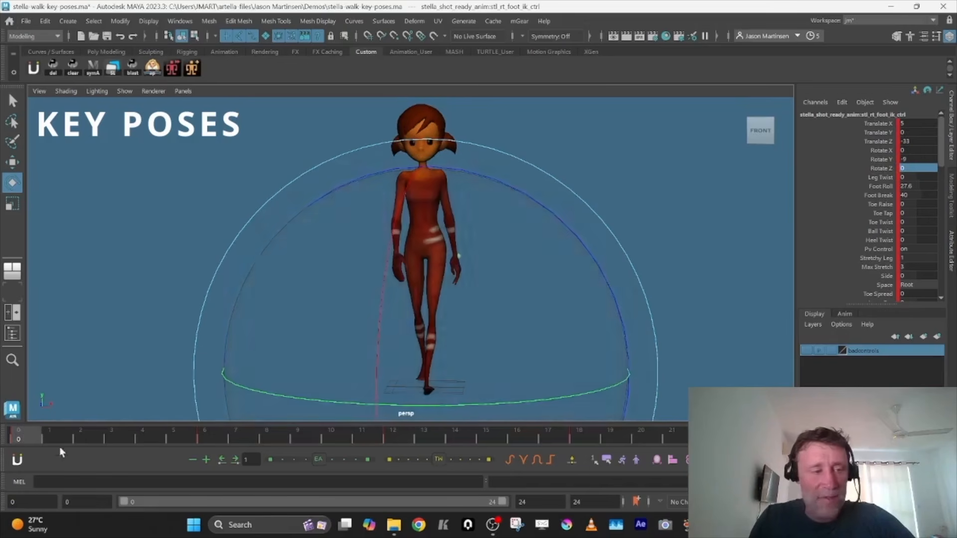
right_click(27, 437)
left_click(65, 240)
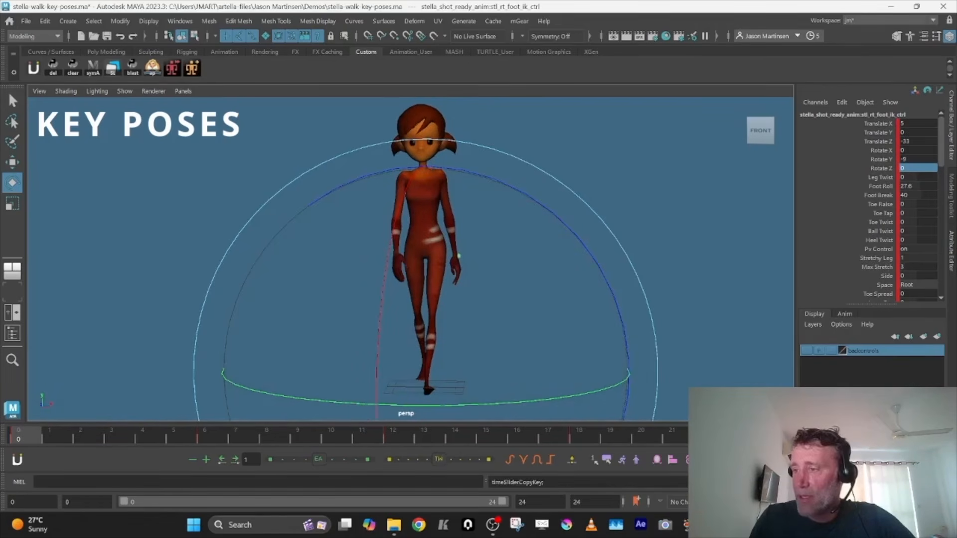
left_click(395, 435)
key("space")
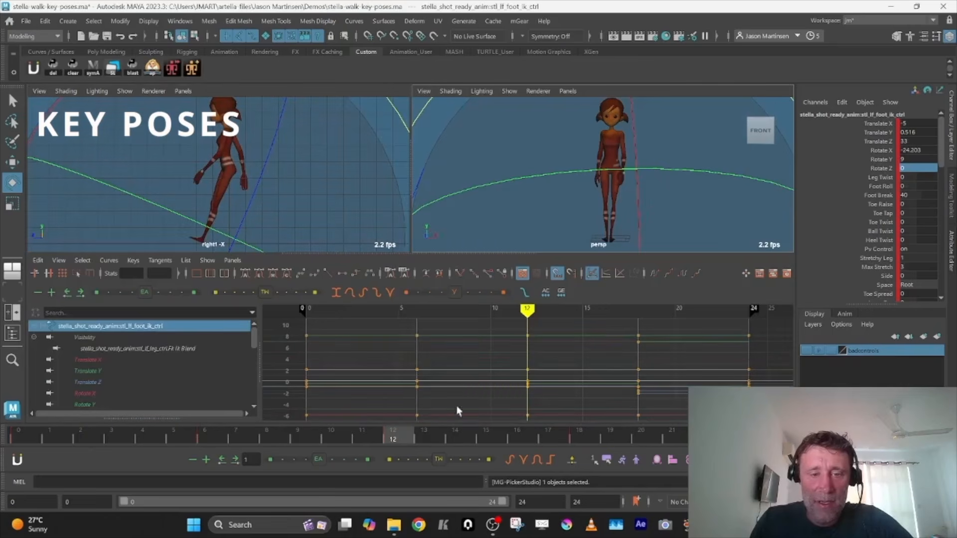
right_click(400, 429)
mouse_move(493, 248)
left_click(527, 249)
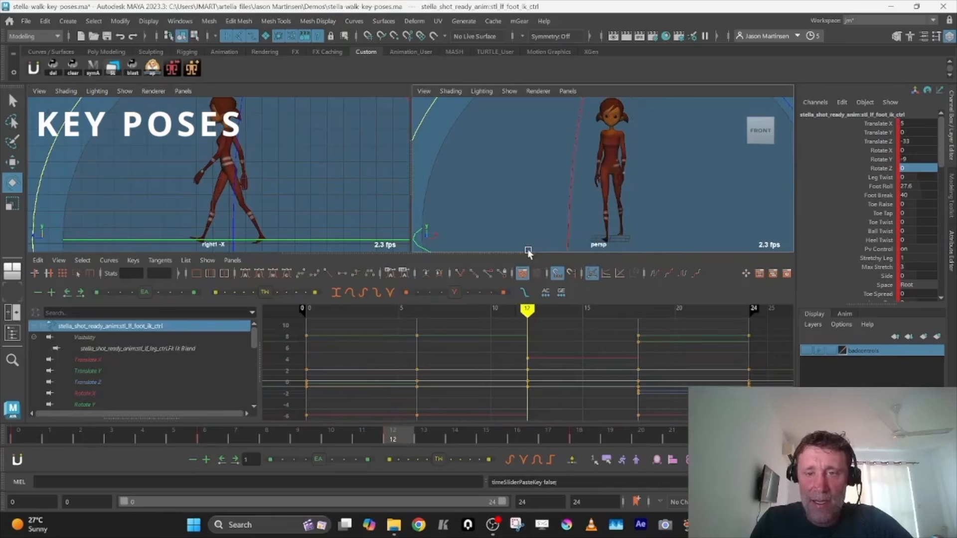
Set the left foot IK control's Translate X to -5 and Rotate Y to 9 at frame 12
double_click(916, 123)
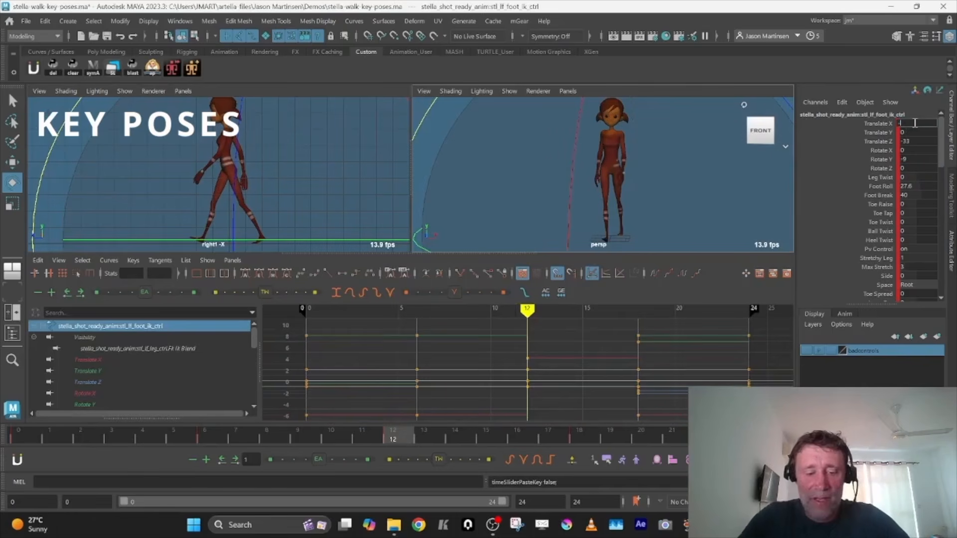
key("Tab")
key("Tab")
key("Tab")
key("Tab")
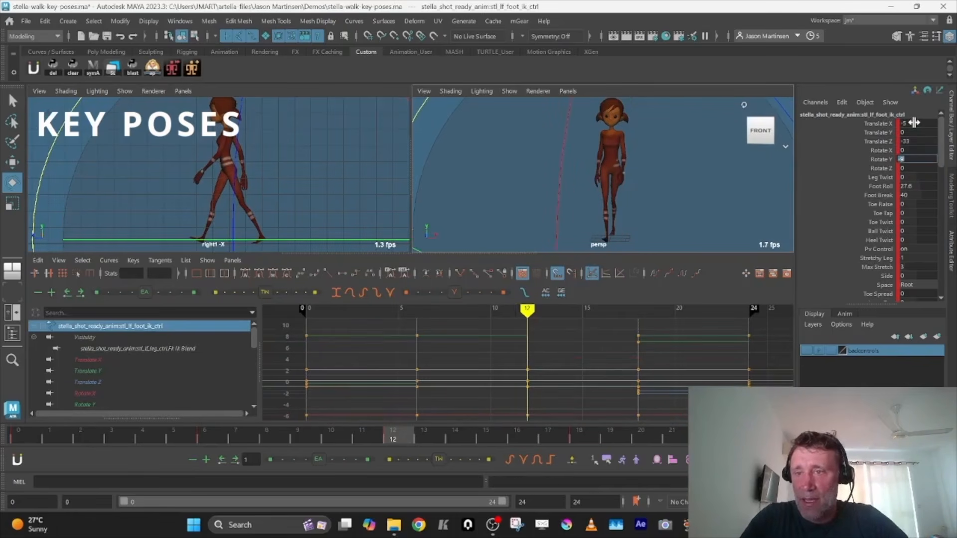
key("Tab")
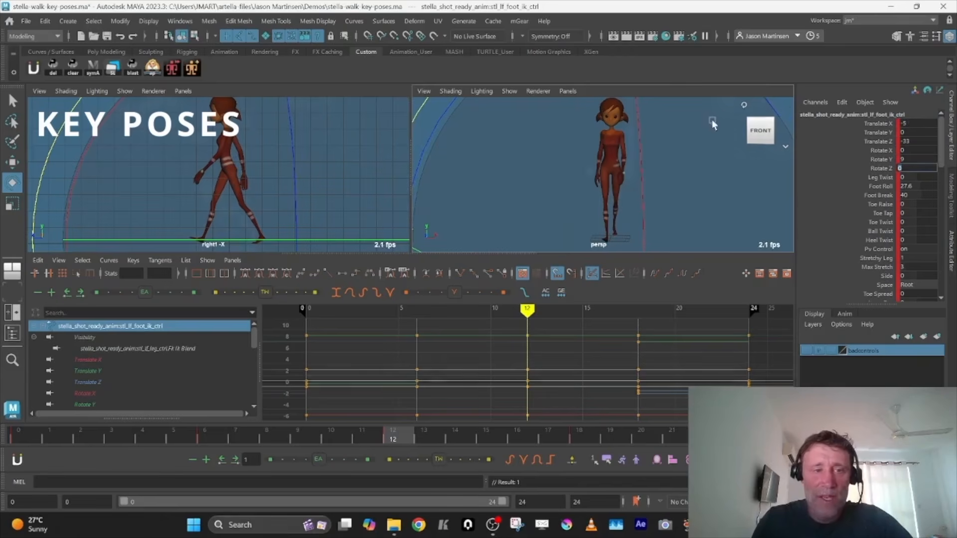
Compare the contact poses at frames 0 and 12 in the side view, and step through the keys to frame 6
key("space")
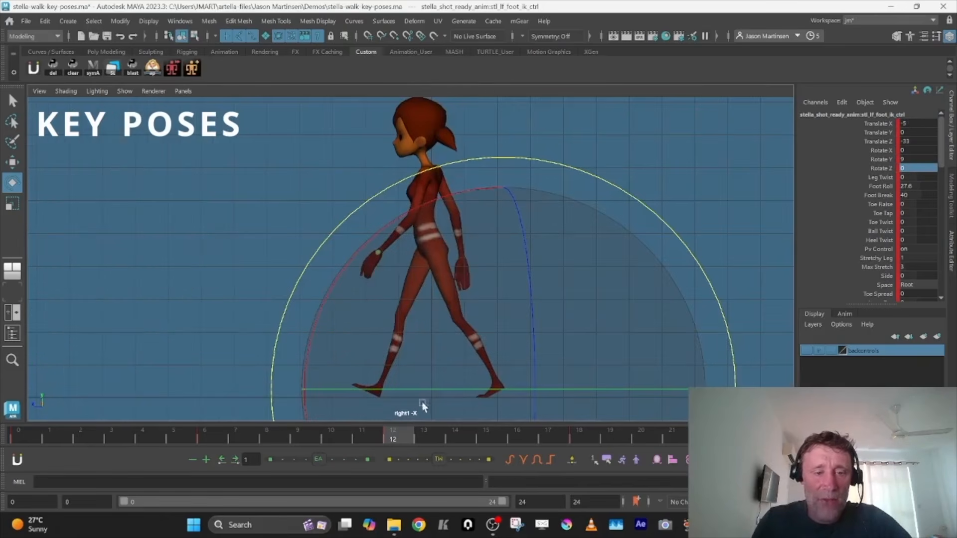
left_click(40, 433)
left_click(398, 432)
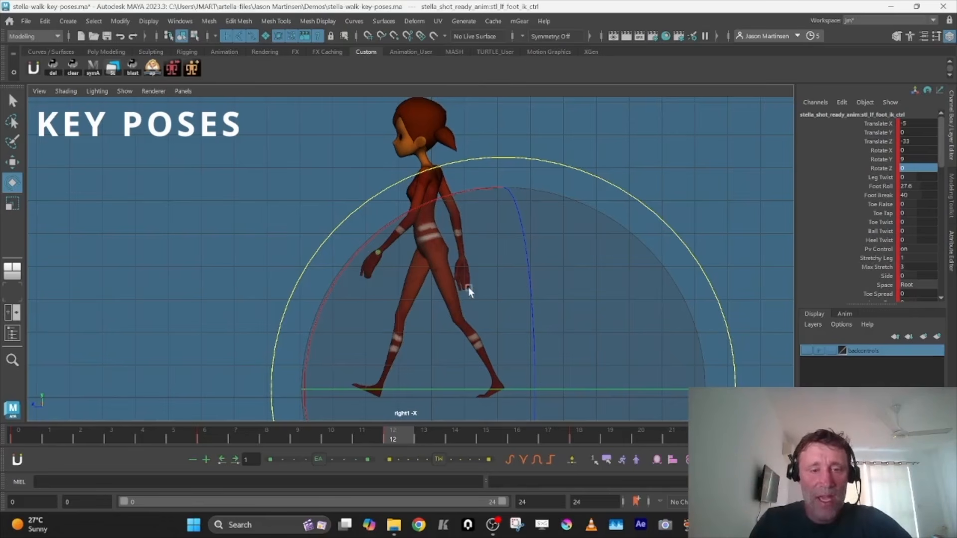
key("comma")
key("comma")
key("period")
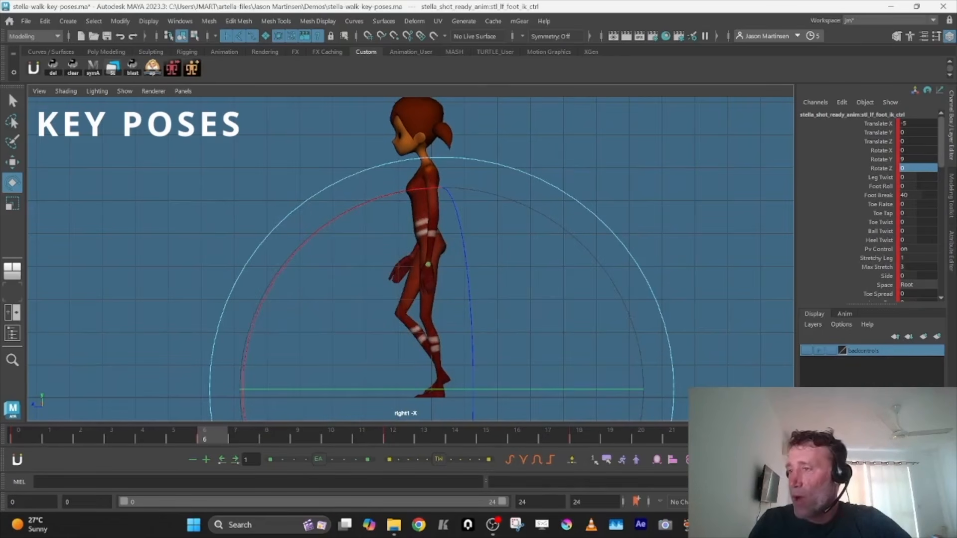
Clear all the character controls' keys at frame 6 and switch their animation curves to linear tangents
left_click(534, 331)
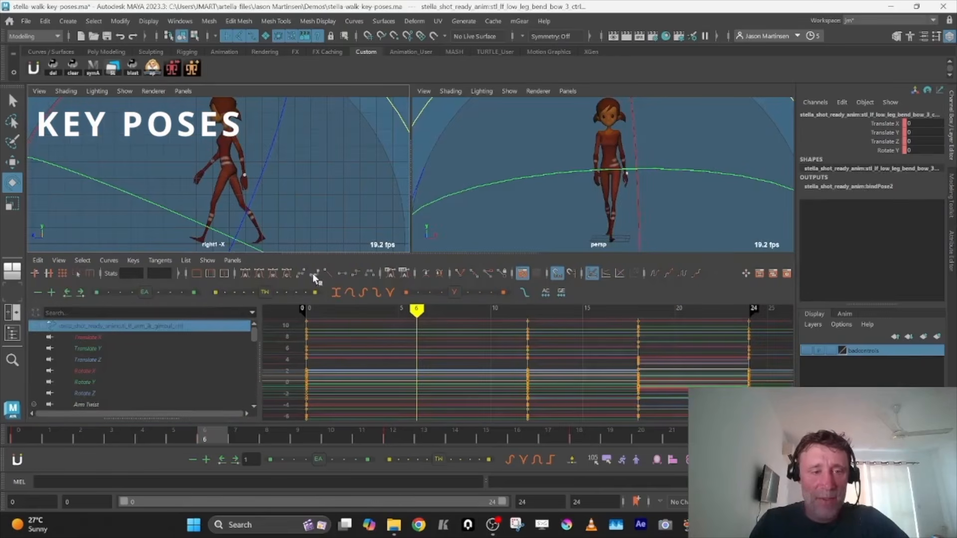
left_click(327, 273)
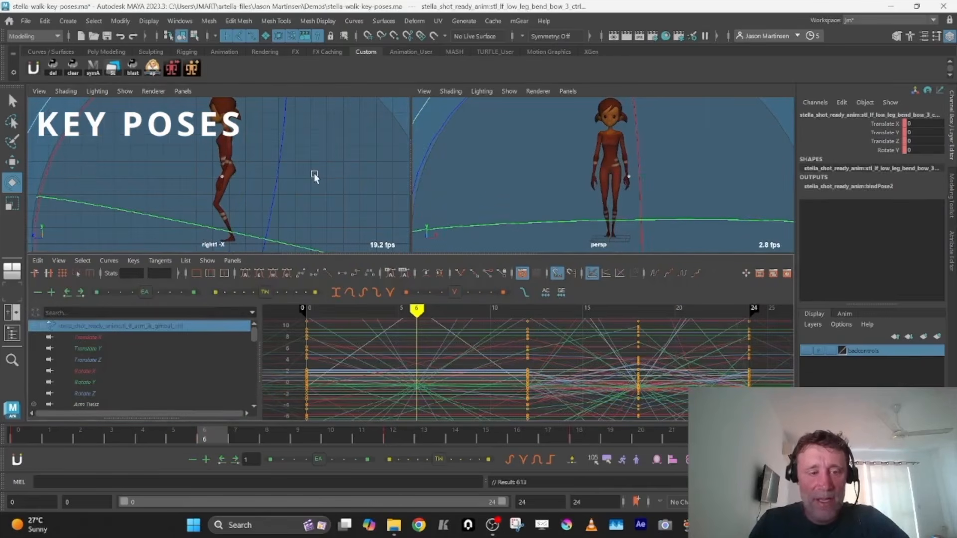
key("space")
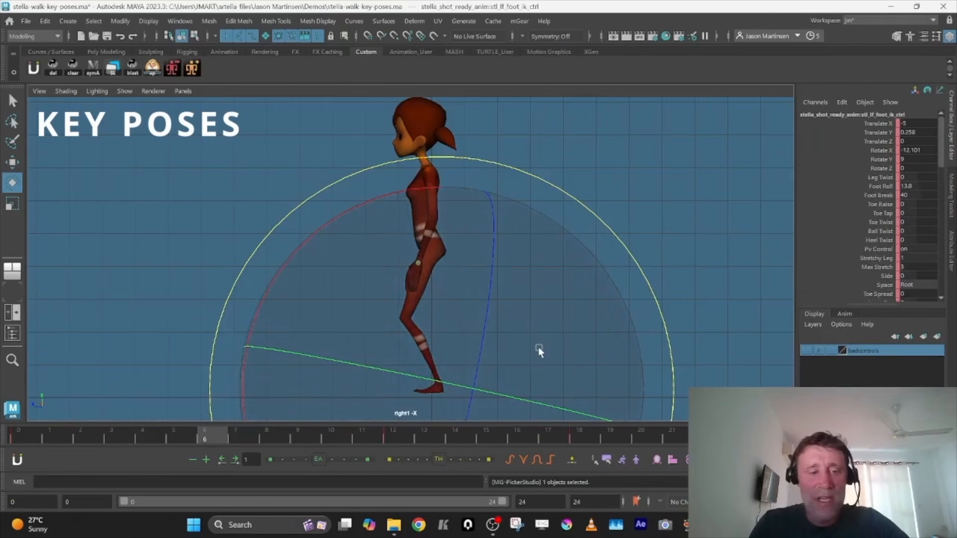
Plant the left foot at frame 6 by setting its IK control's Foot Roll, Translate Y and Rotate X to 0
key("comma")
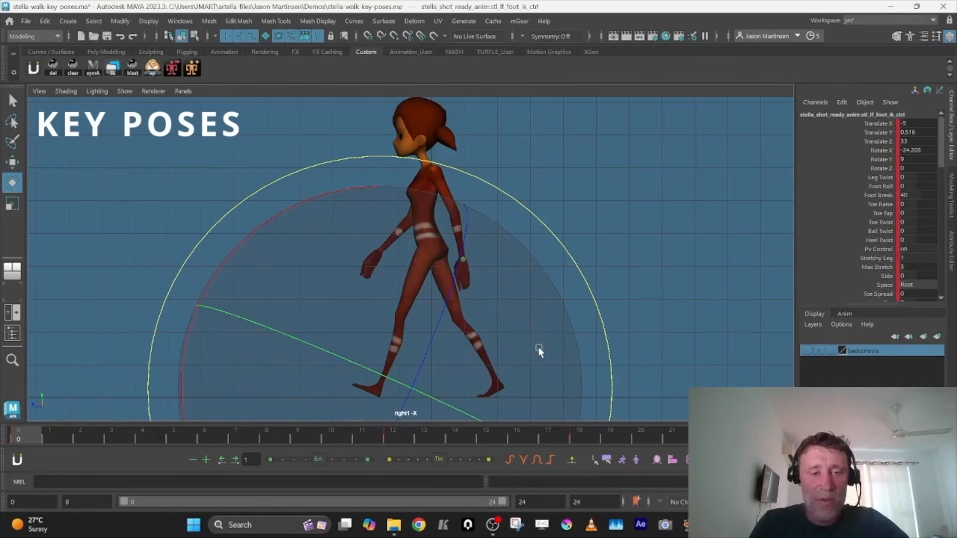
key("w")
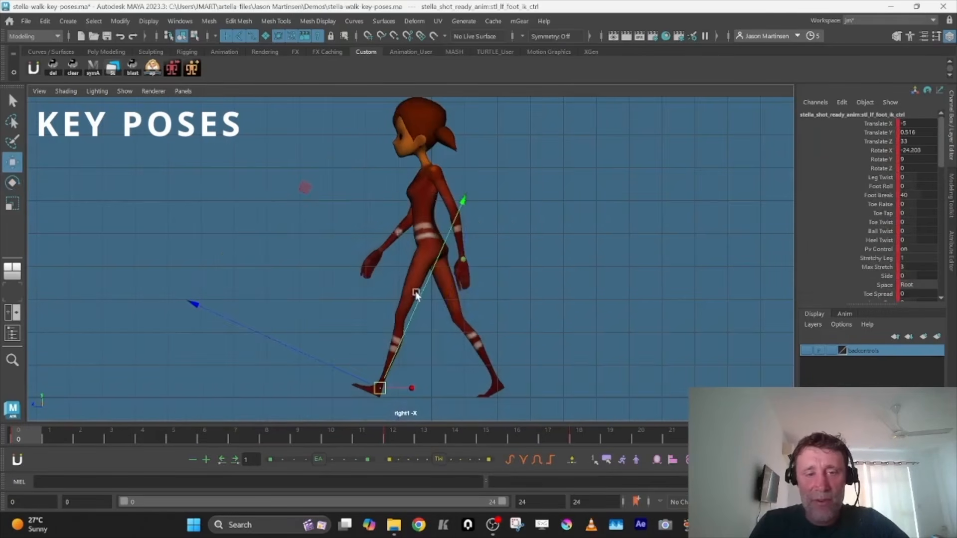
left_click(202, 438)
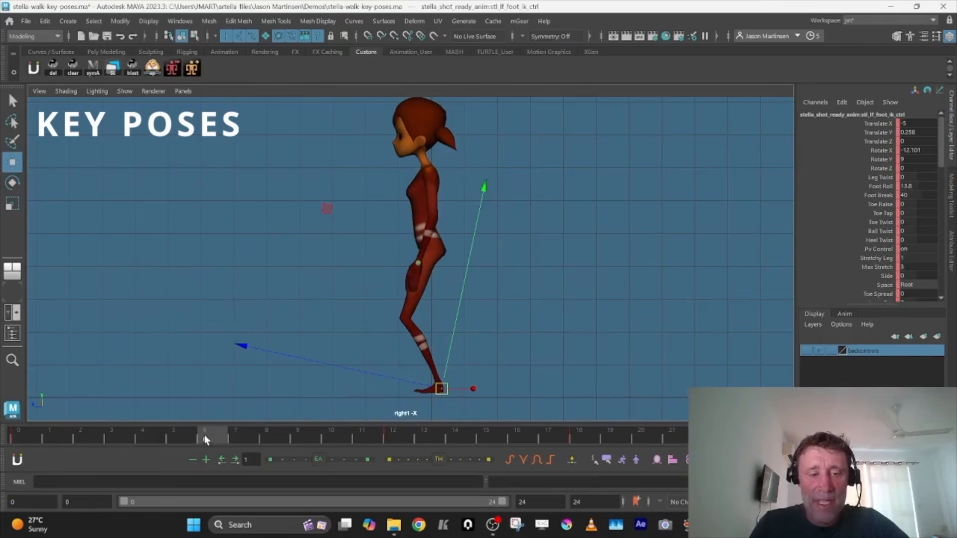
double_click(914, 186)
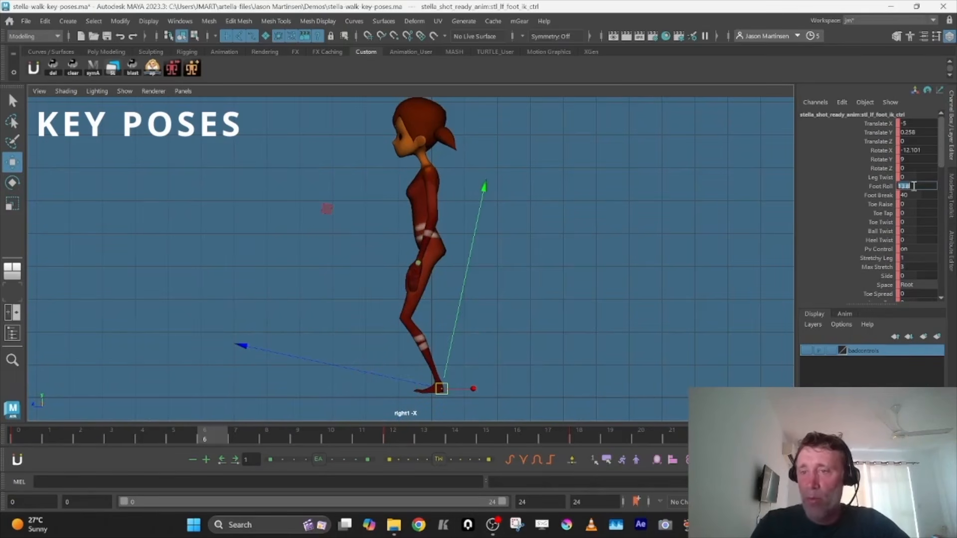
type("0")
key("Tab")
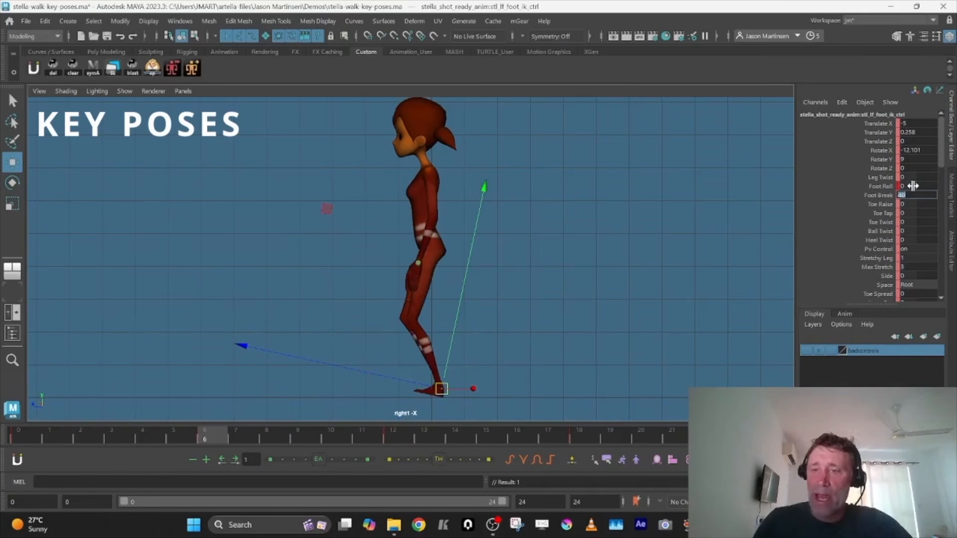
double_click(920, 131)
type("0")
key("Tab")
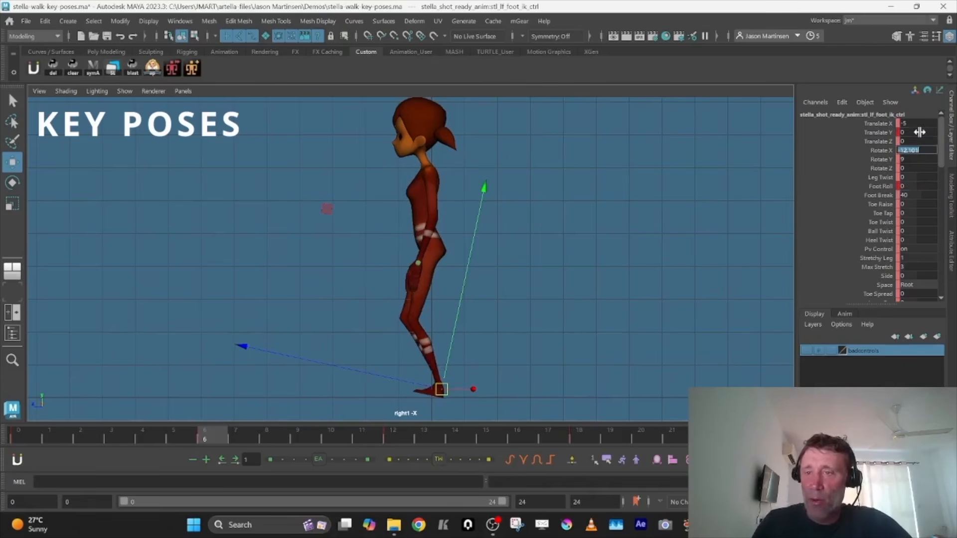
type("0")
key("Return")
key("Tab")
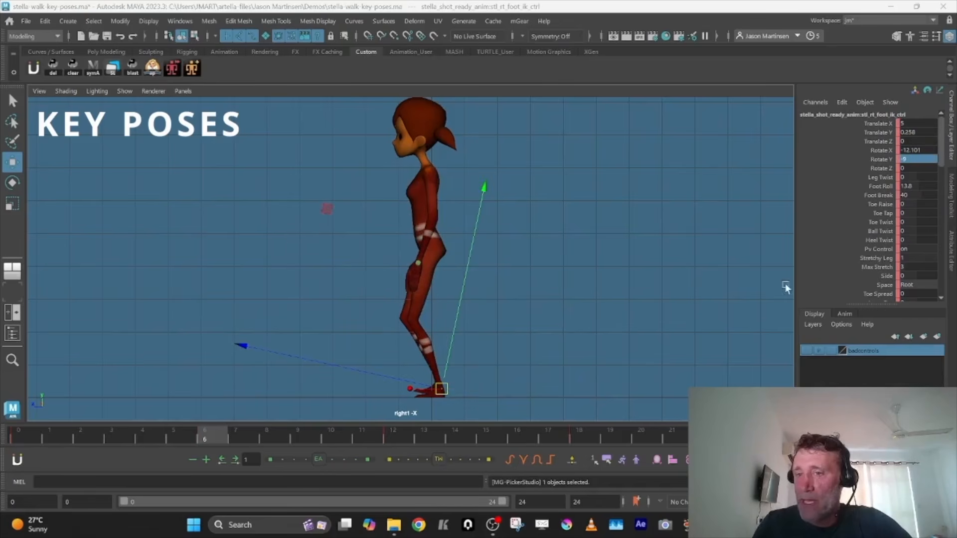
Set the right foot IK control's Foot Roll to 0 at frame 6
double_click(913, 186)
type("0")
key("Return")
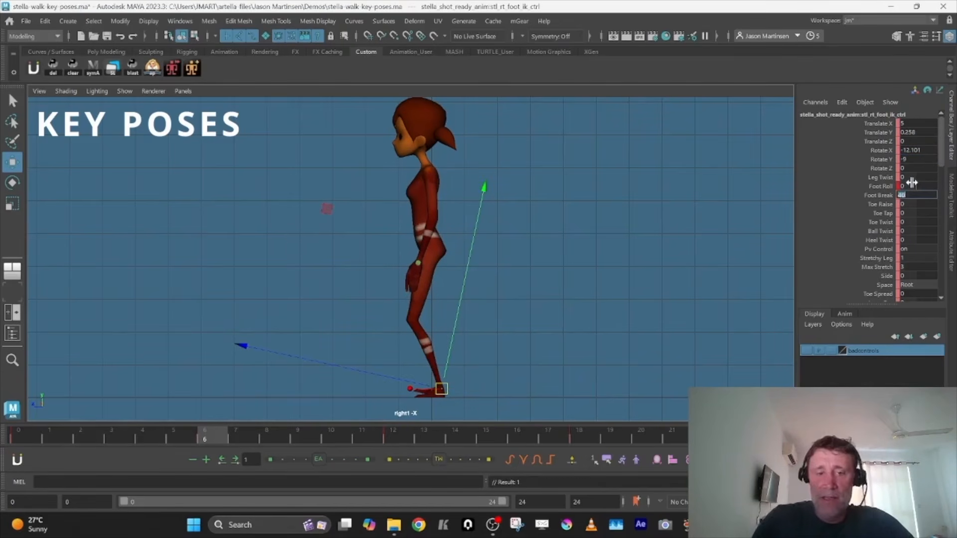
key("Tab")
Pose the lifted right foot at frame 6 with Rotate X at about 22.3 and Translate Y at about 8.2
key("e")
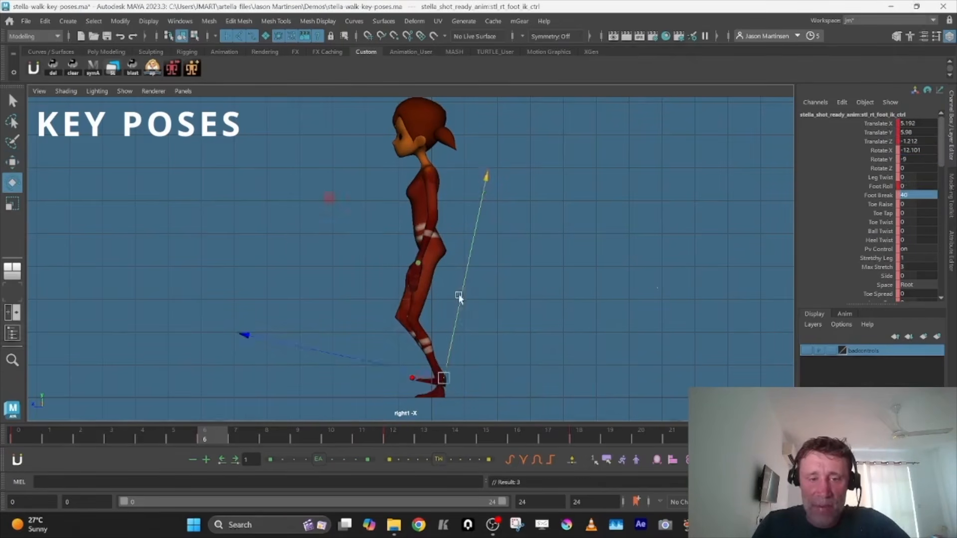
left_click_drag(484, 177, 370, 194)
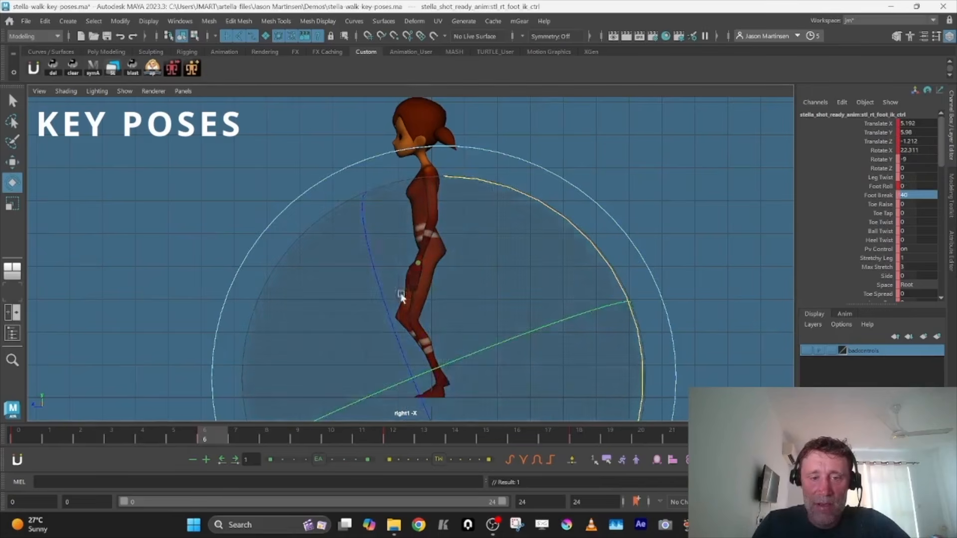
key("w")
left_click_drag(445, 378, 442, 375)
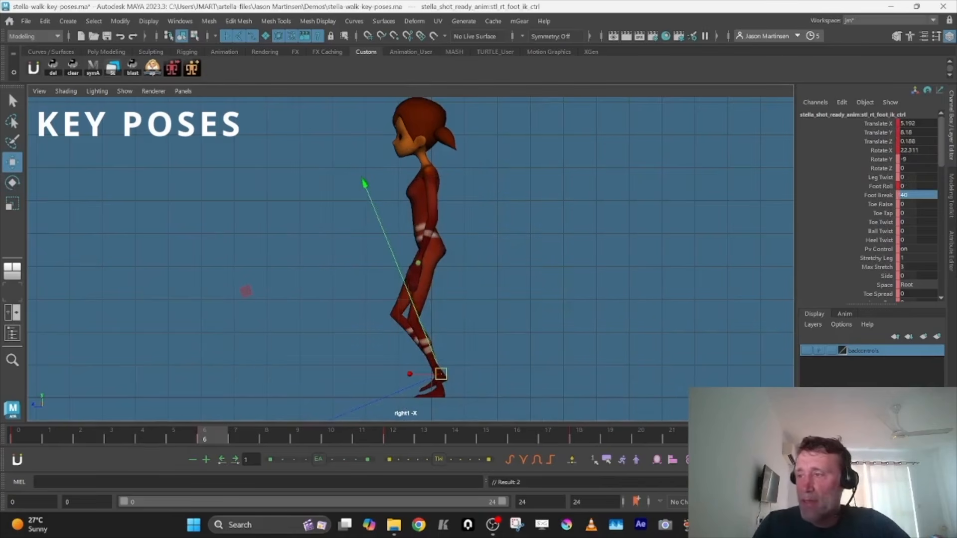
Shift the COG control over the planted left foot at frame 6 with Translate X and Rotate Z both at about 4.1
left_click(457, 247)
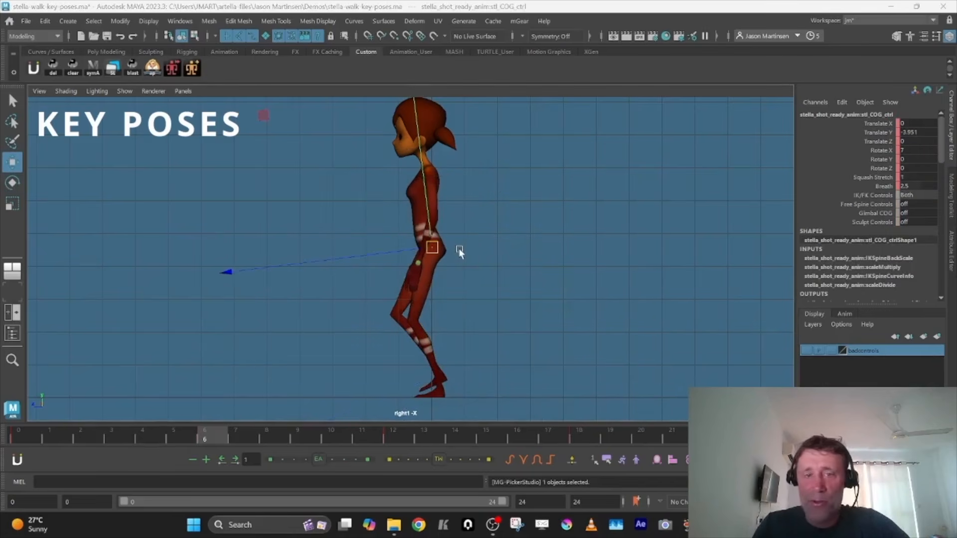
key("space")
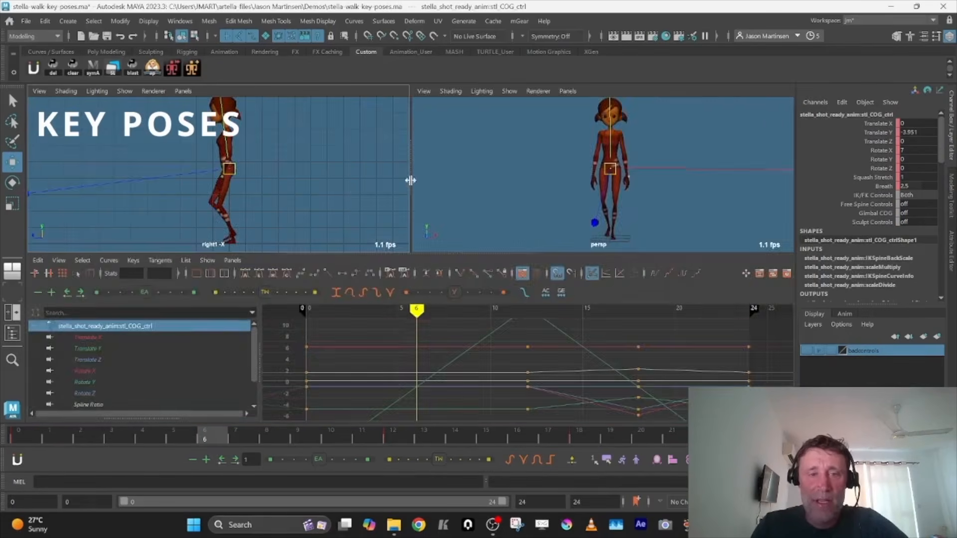
key("space")
left_click(491, 250)
key("ctrl+z")
left_click_drag(483, 253, 492, 254)
key("e")
left_click_drag(614, 143, 602, 134)
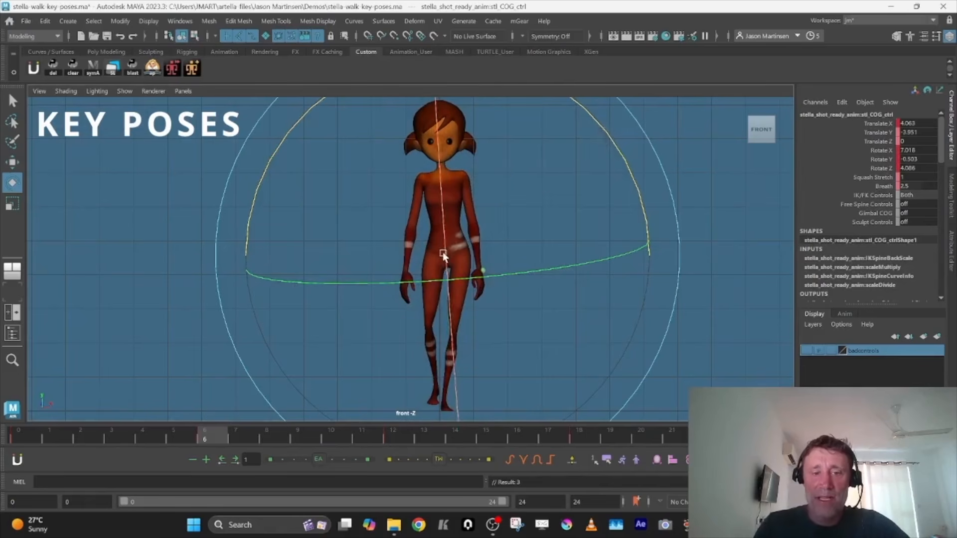
Raise the COG control at frame 6 to a Translate Y of about -1.4 and key it
key("w")
key("e")
key("w")
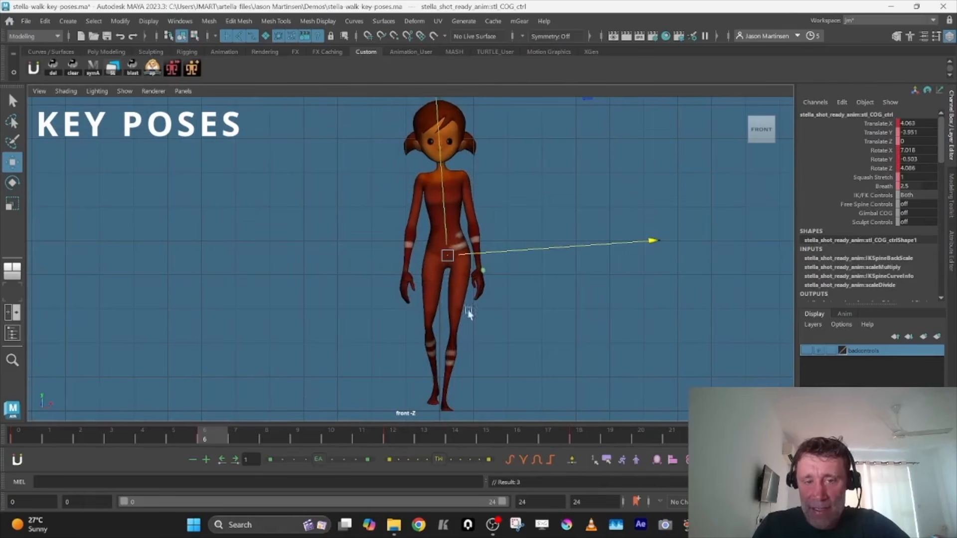
left_click(447, 214)
key("ctrl+z")
left_click_drag(444, 220, 442, 216)
key("s")
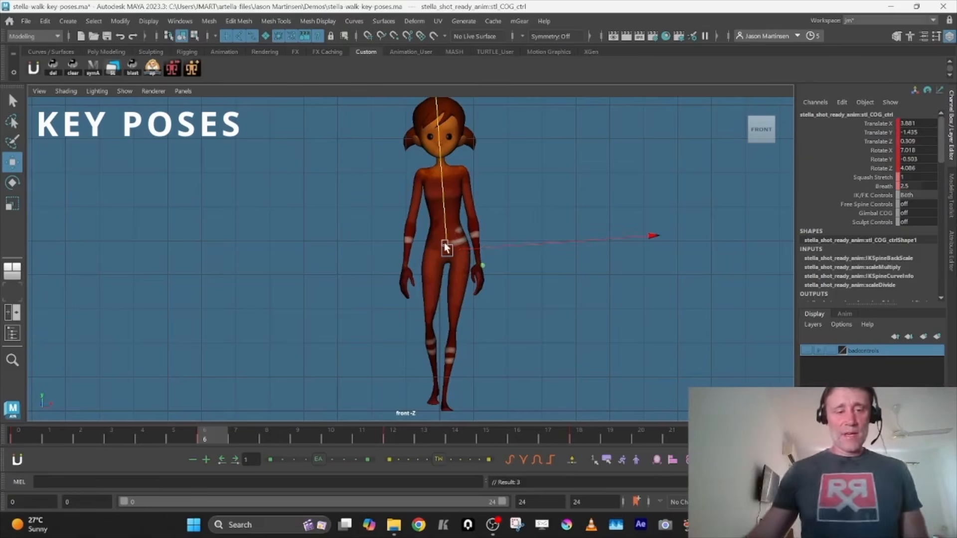
Review the walk's key poses by scrubbing from the start of the timeline through the whole cycle
left_click(18, 435)
left_click(210, 439)
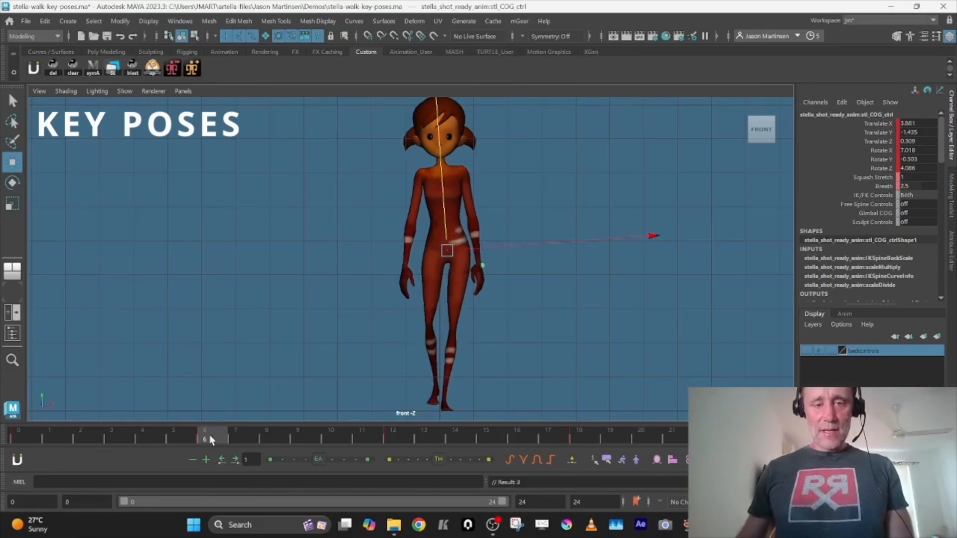
key("space")
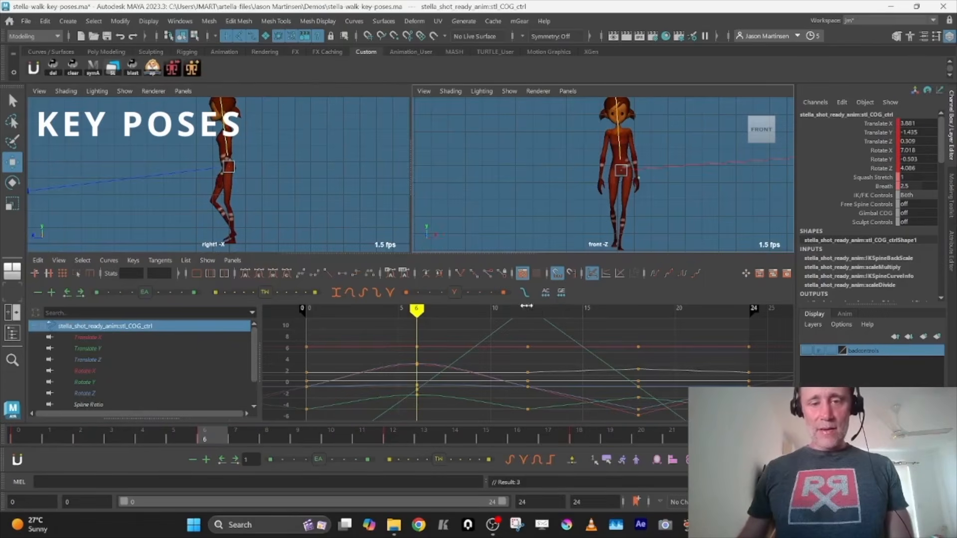
key("space")
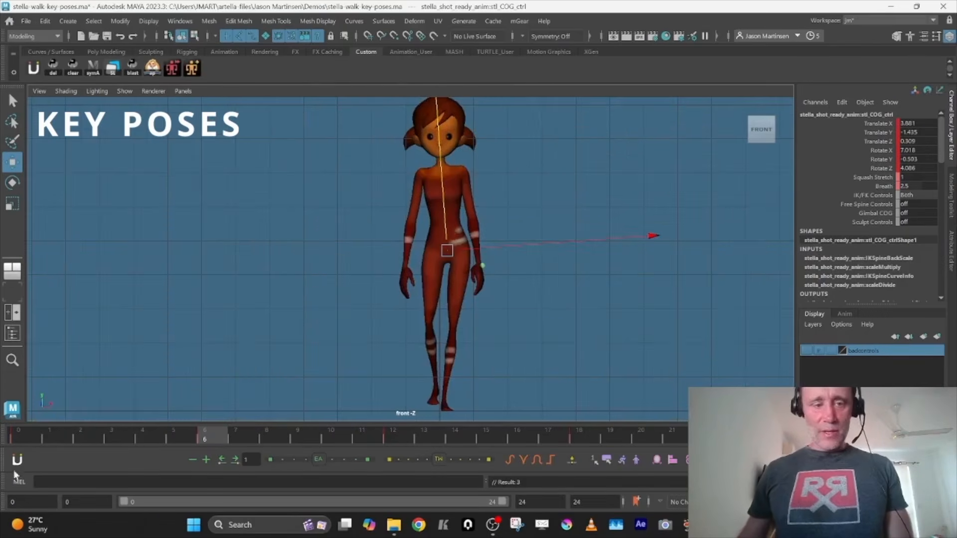
left_click_drag(45, 435, 768, 436)
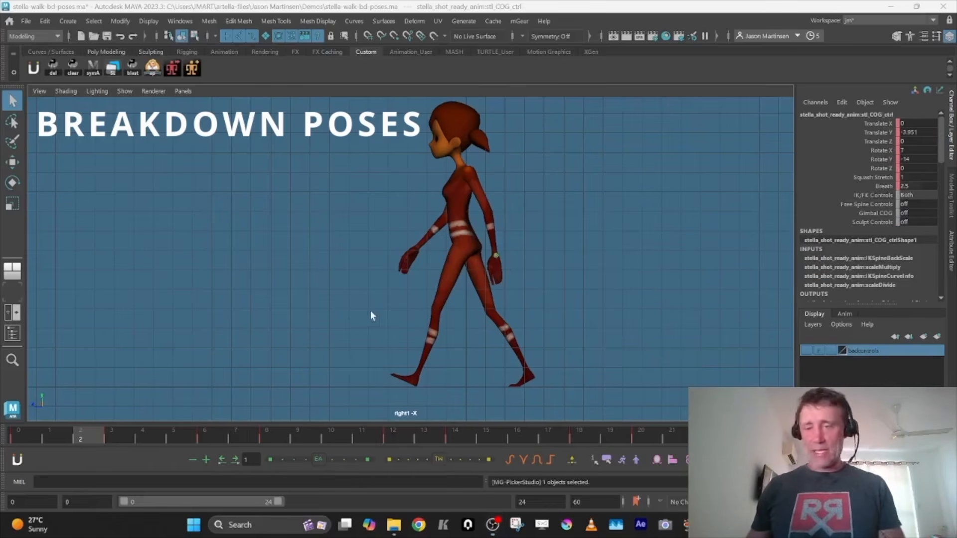
Flatten the left foot at frame 2 by setting its IK control's Rotate X to 0
key("w")
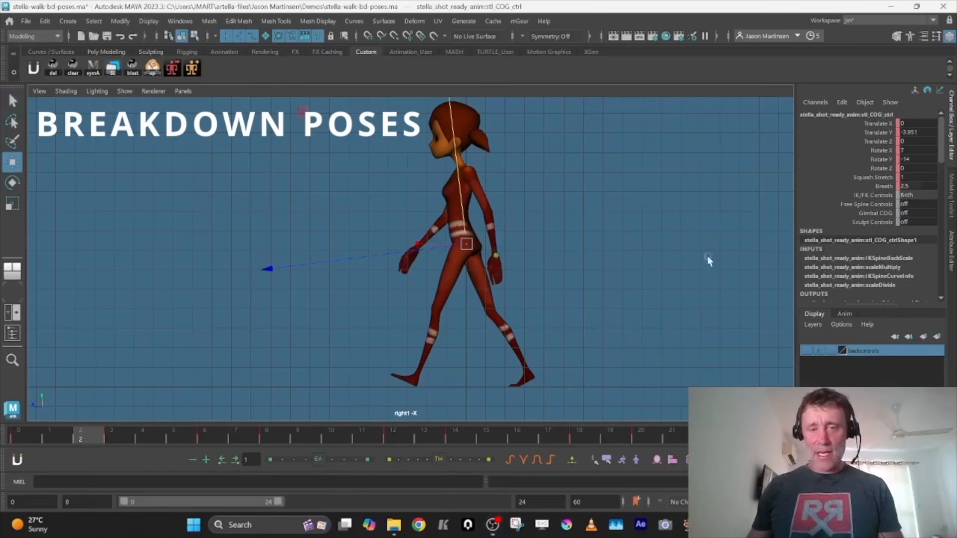
left_click(736, 399)
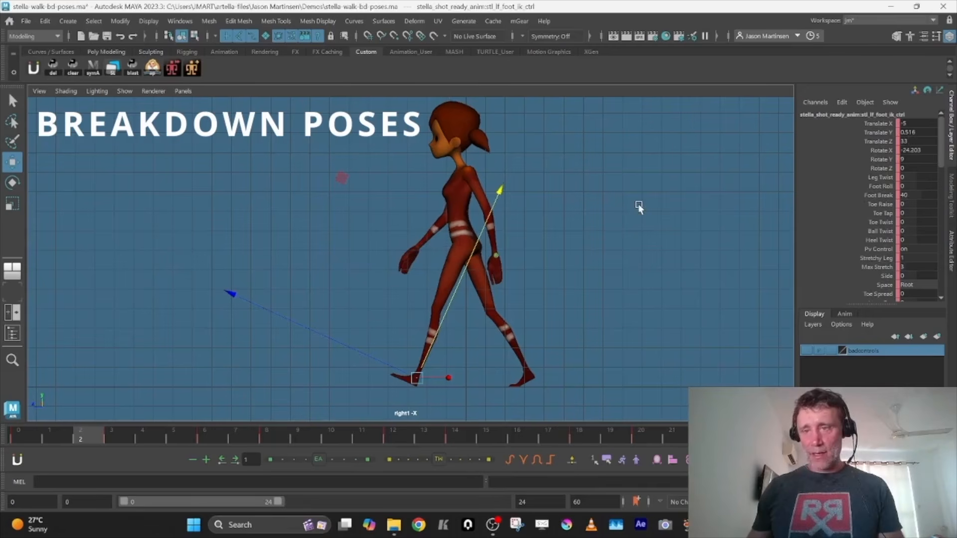
left_click(914, 152)
type("0")
key("Return")
key("Return")
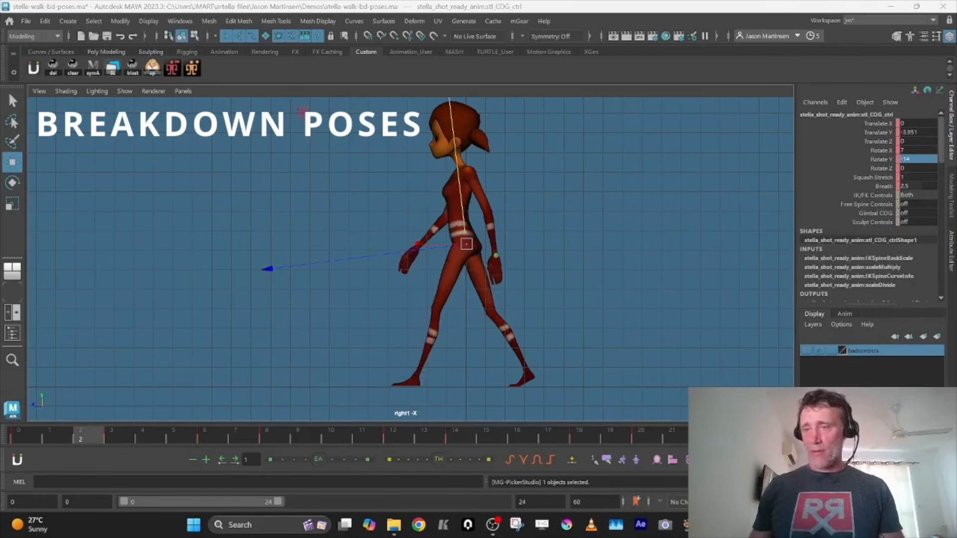
Lower and shift the COG control at frame 2 with Translate Y at about -7.2, Translate X about 1.3 and Rotate Z about 3.2
left_click_drag(462, 194, 463, 200)
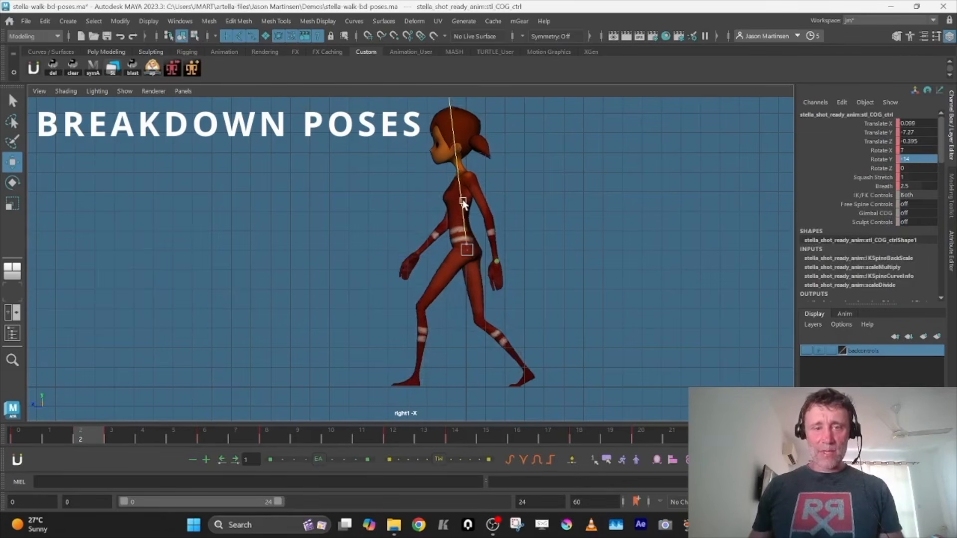
key("e")
key("space")
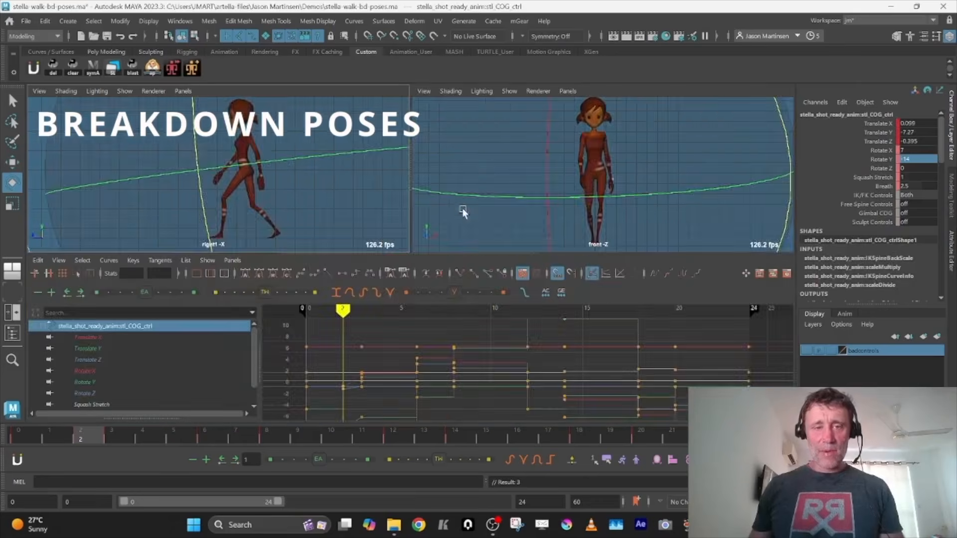
key("space")
left_click_drag(584, 202, 581, 195)
key("w")
left_click_drag(437, 251, 440, 251)
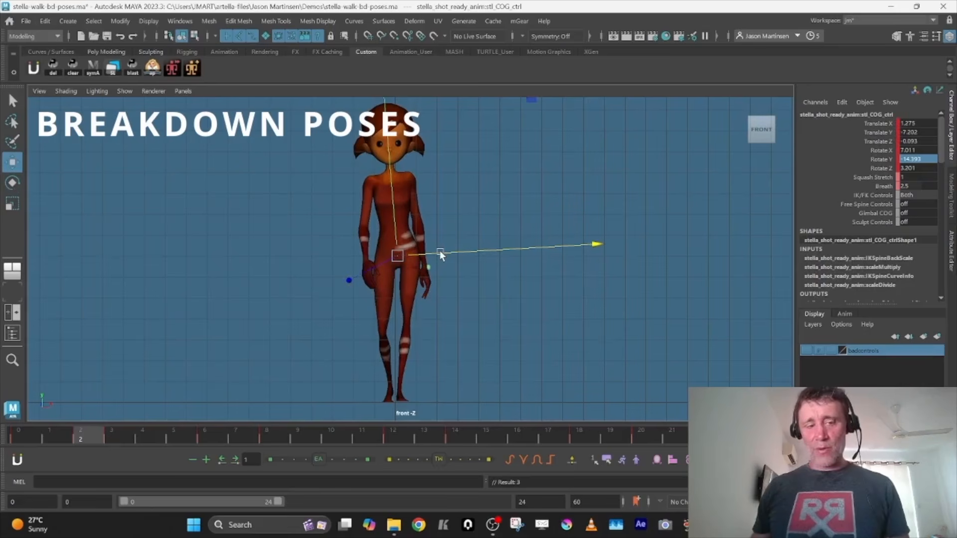
Rotate the COG control at frame 2 to about 8.5 in X, -16.8 in Y and 1.6 in Z, and compare with the previous key
key("space")
key("space")
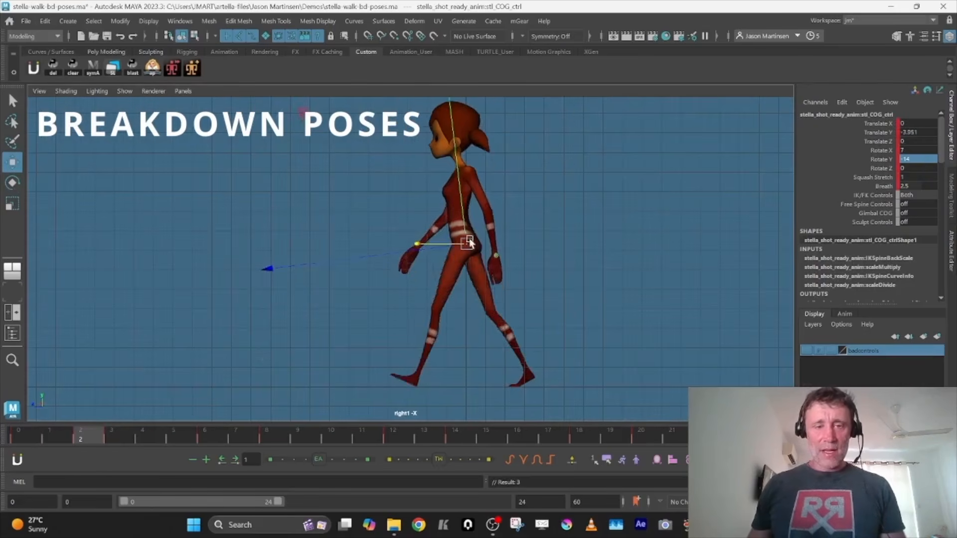
key("e")
left_click_drag(624, 132, 606, 124)
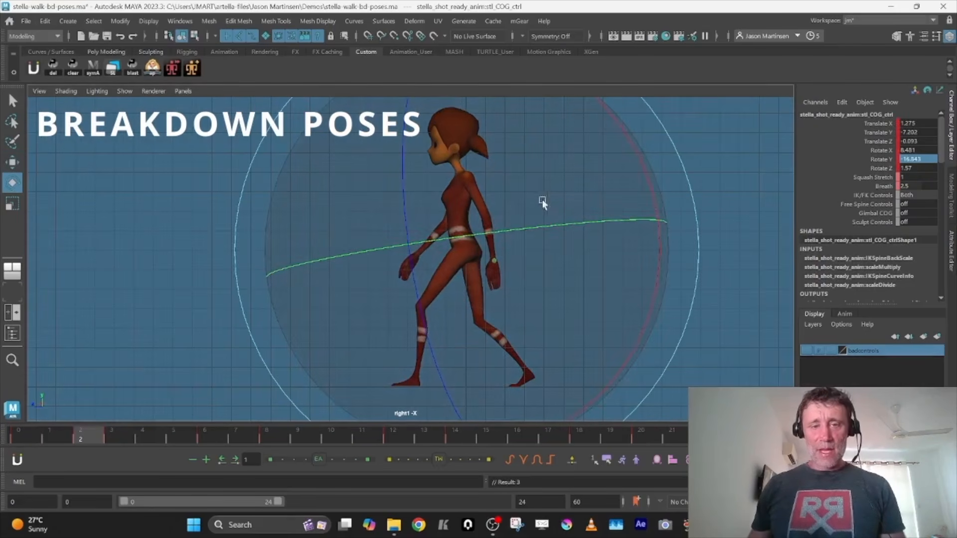
key("w")
key("comma")
key("period")
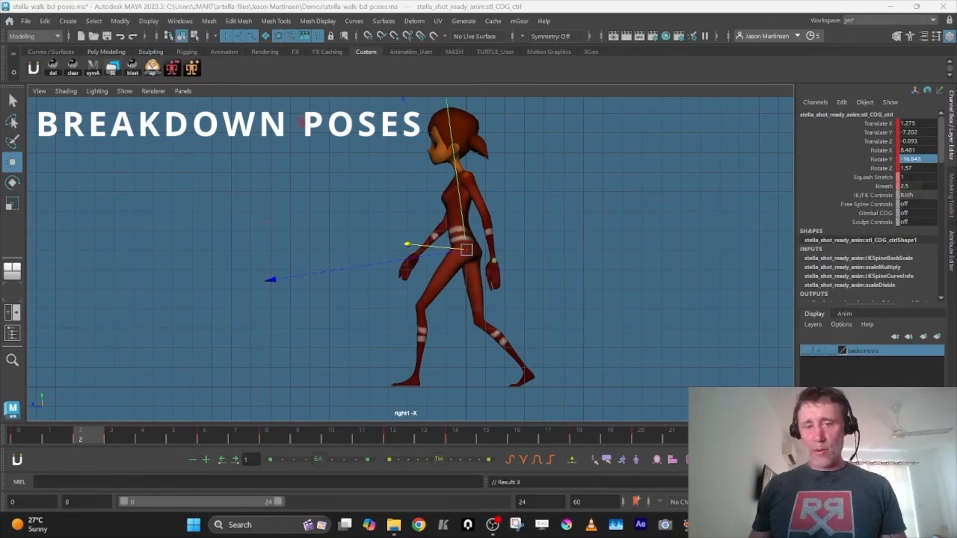
Slide the left foot back at frame 2, setting its IK control's Translate X to -6, Translate Y to 0 and Translate Z to about 26.7
left_click_drag(413, 379, 424, 379)
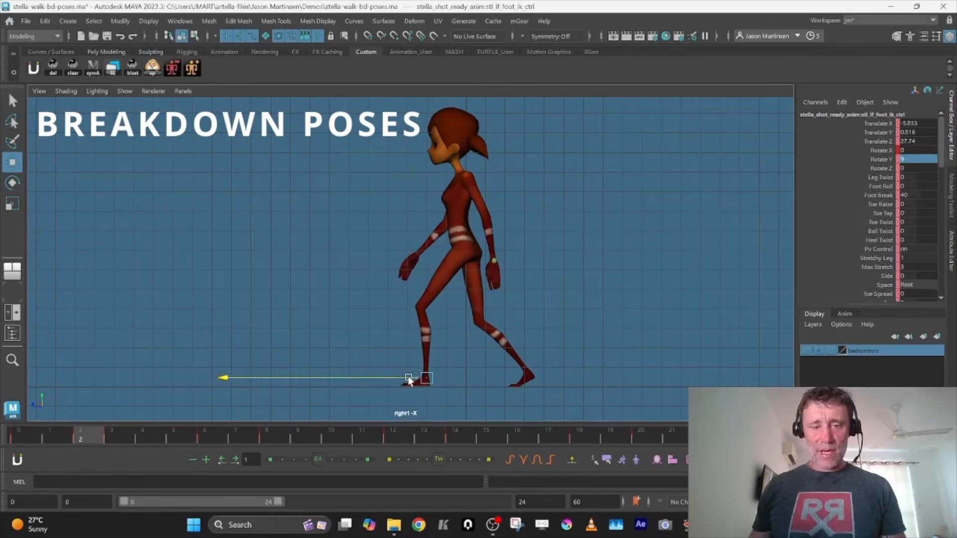
left_click(910, 133)
type("0")
key("Return")
key("comma")
key("period")
key("comma")
key("period")
key("comma")
key("period")
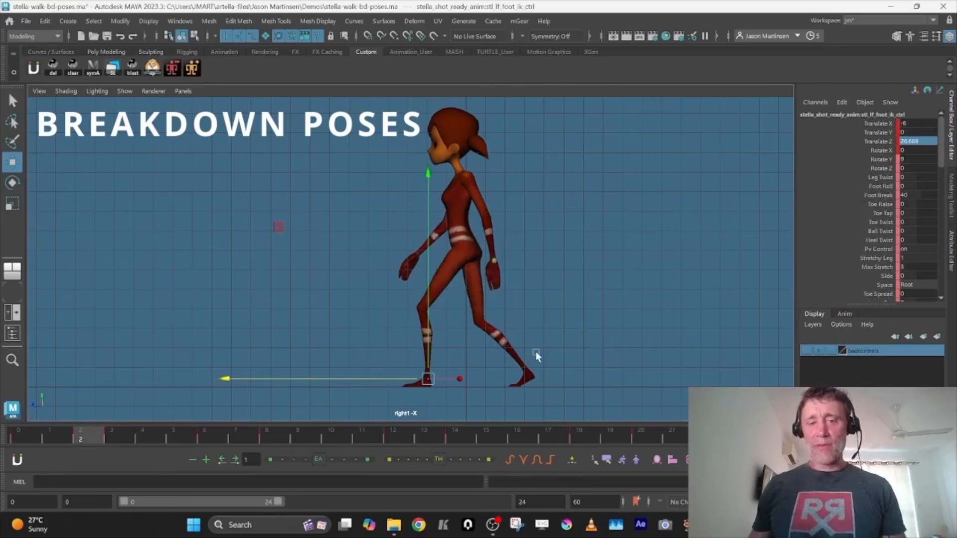
Try adjusting the right foot IK control's Foot Roll and Toe Raise at frame 2
left_click(533, 378)
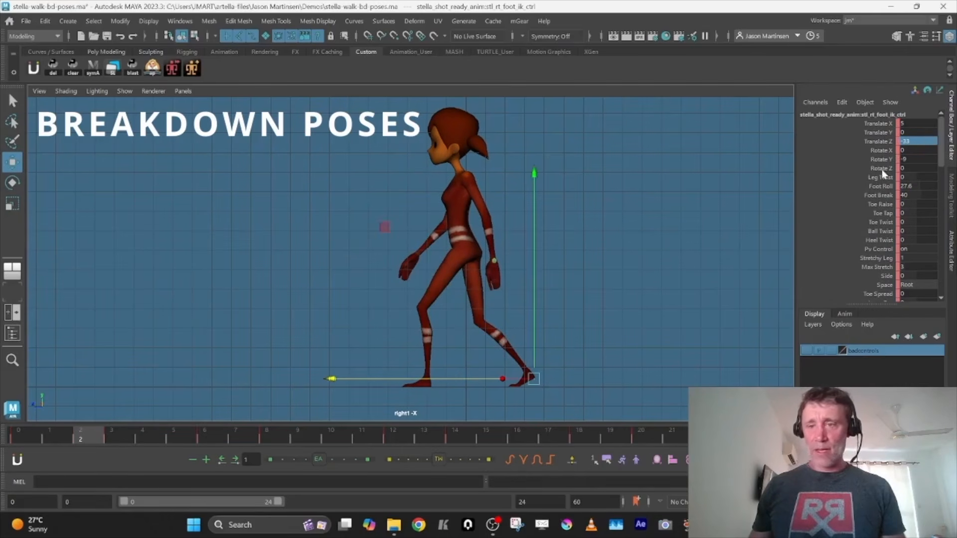
left_click(886, 186)
middle_click_drag(687, 247, 717, 260)
key("ctrl+z")
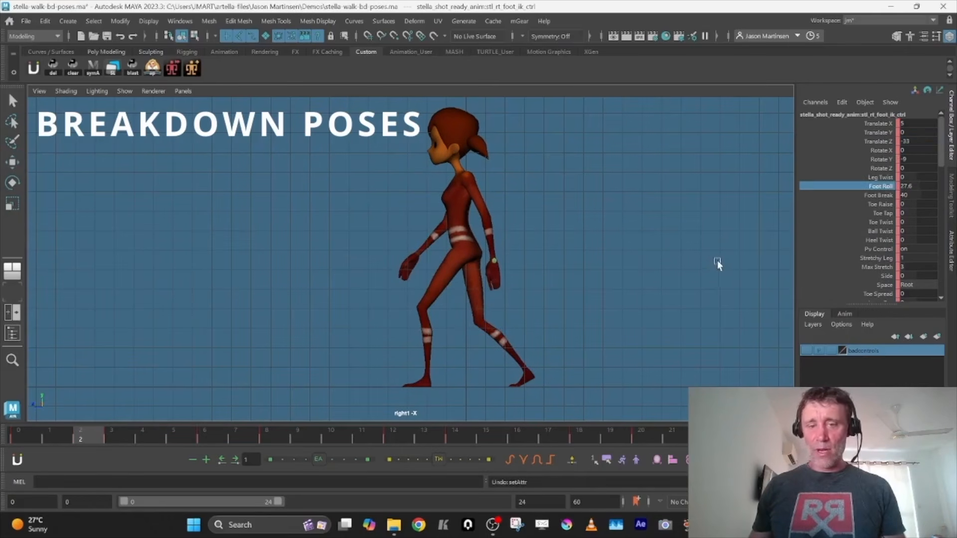
key("e")
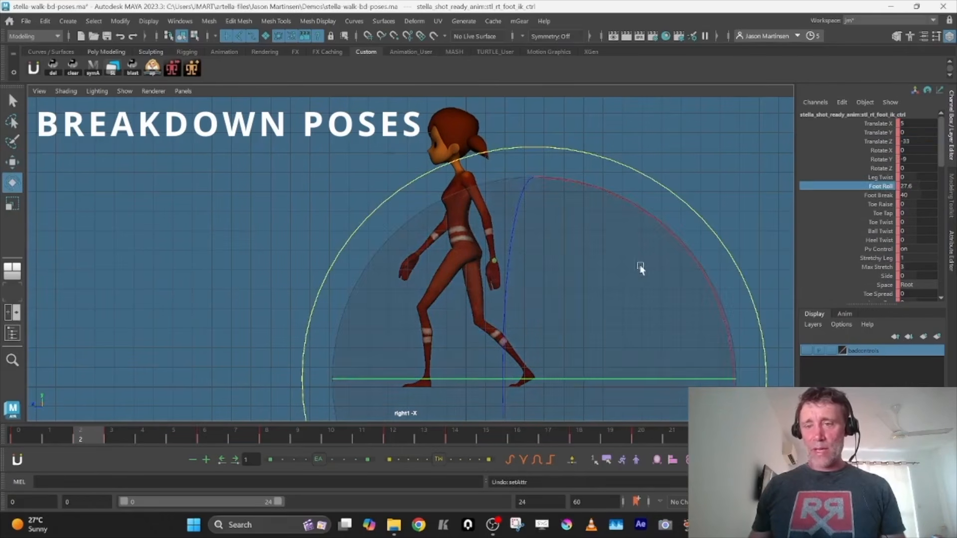
left_click(880, 204)
middle_click_drag(683, 264, 797, 284)
Lift the right heel at frame 2 with Foot Roll at 11.7, Rotate X at about 26 and Translate Y at about 5.6
left_click(880, 186)
middle_click_drag(723, 245, 627, 242)
key("ctrl+z")
key("ctrl+z")
key("e")
left_click_drag(602, 196, 523, 172)
key("w")
left_click_drag(509, 313, 502, 307)
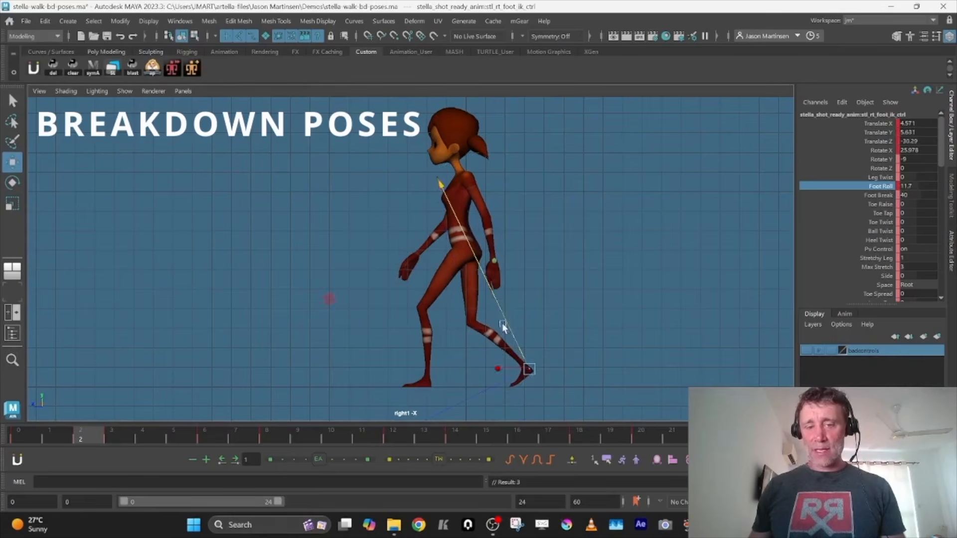
Move the right foot back at frame 2 to a Translate Z of about -35.1 and compare the pose with the neighbouring key
left_click(887, 142)
middle_click_drag(668, 255, 631, 255)
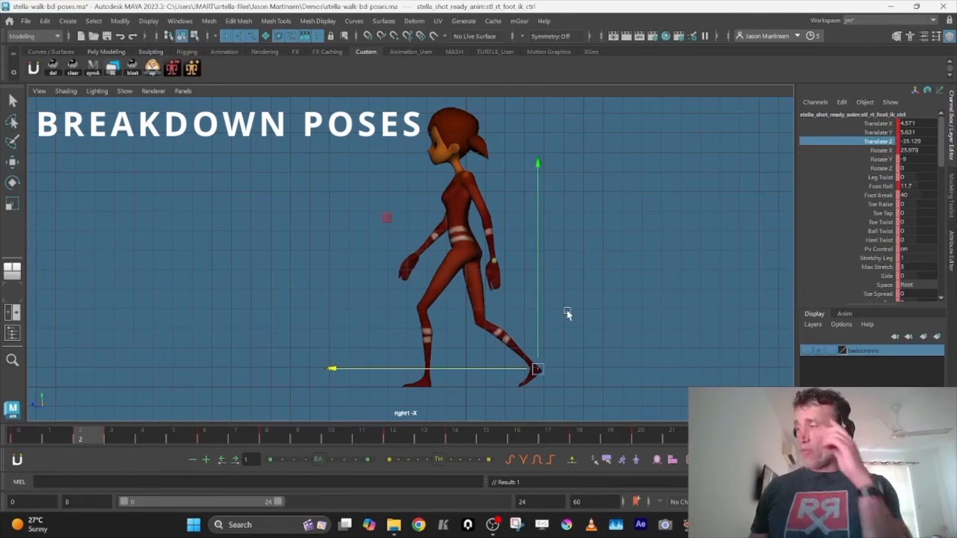
key("comma")
key("period")
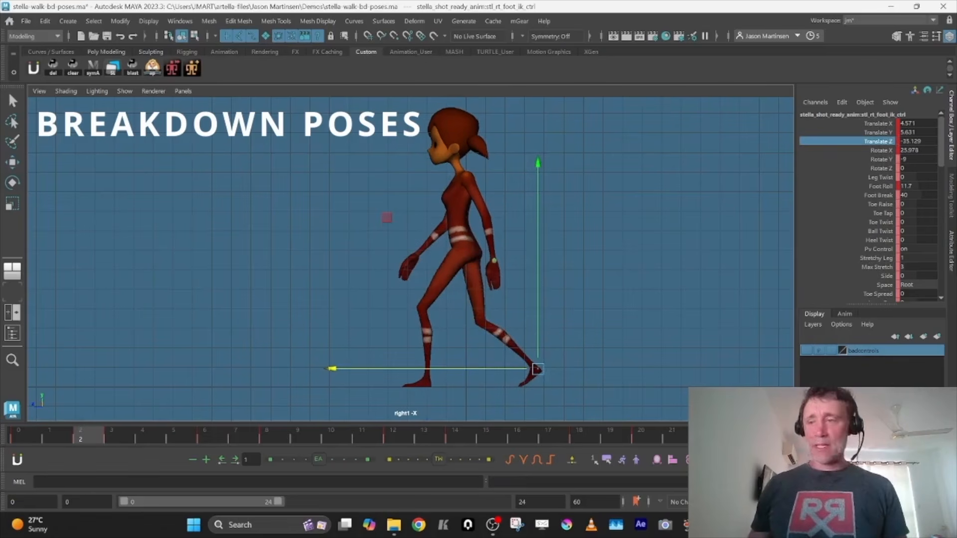
key("comma")
key("period")
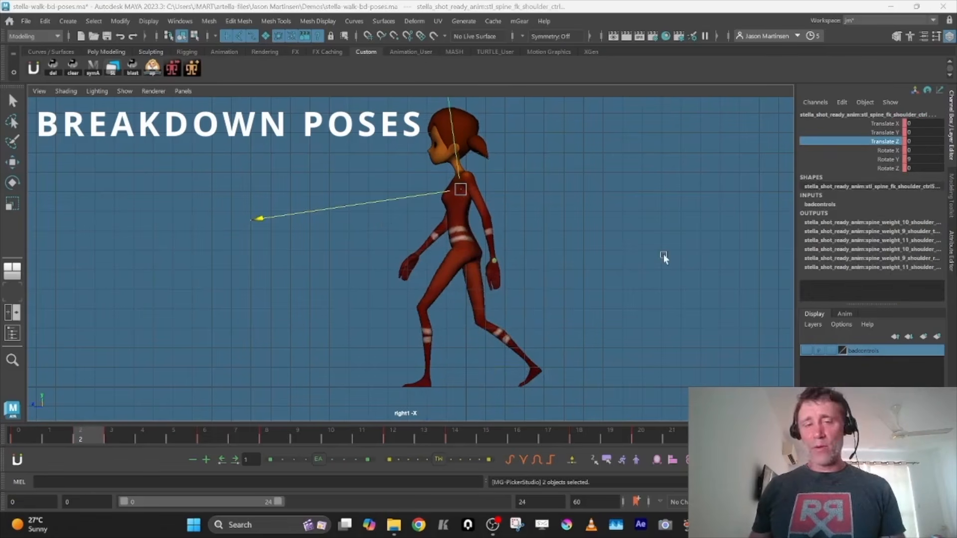
Try raising the spine FK shoulder control at frame 2
key("w")
left_click_drag(455, 166, 455, 157)
key("ctrl+z")
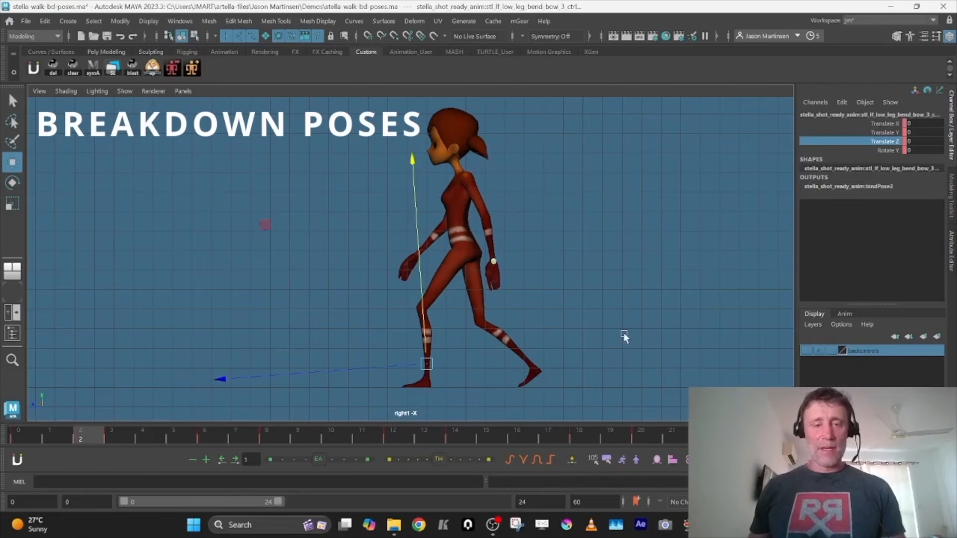
Examine the frame 3 breakdown pose and compare it with the contact pose at frame 0 and the passing pose at frame 6
left_click(95, 427)
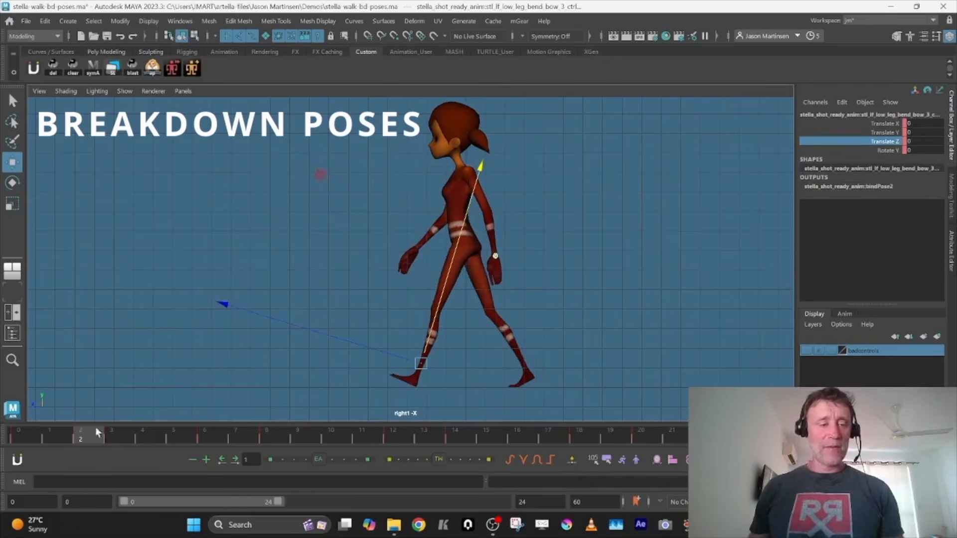
left_click(110, 435)
key("space")
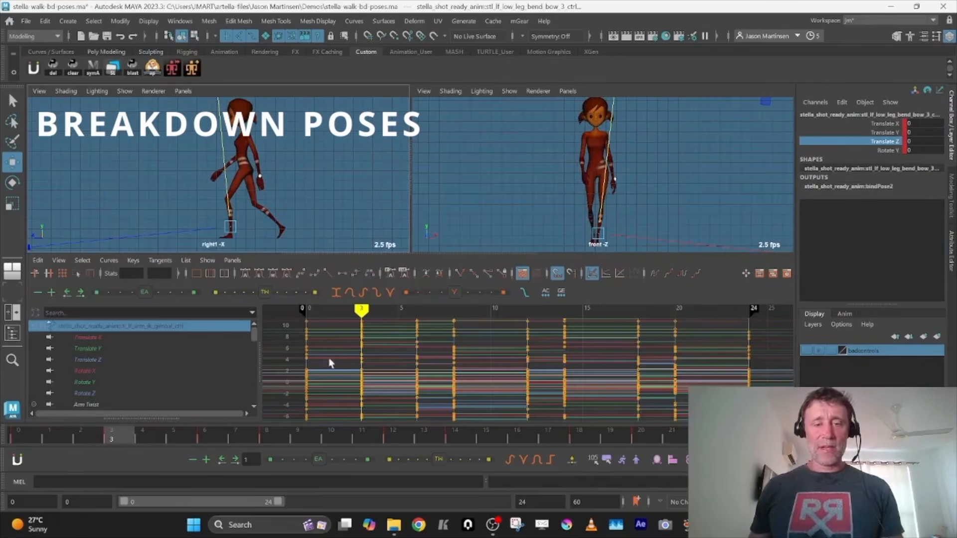
key("minus")
key("equal")
key("space")
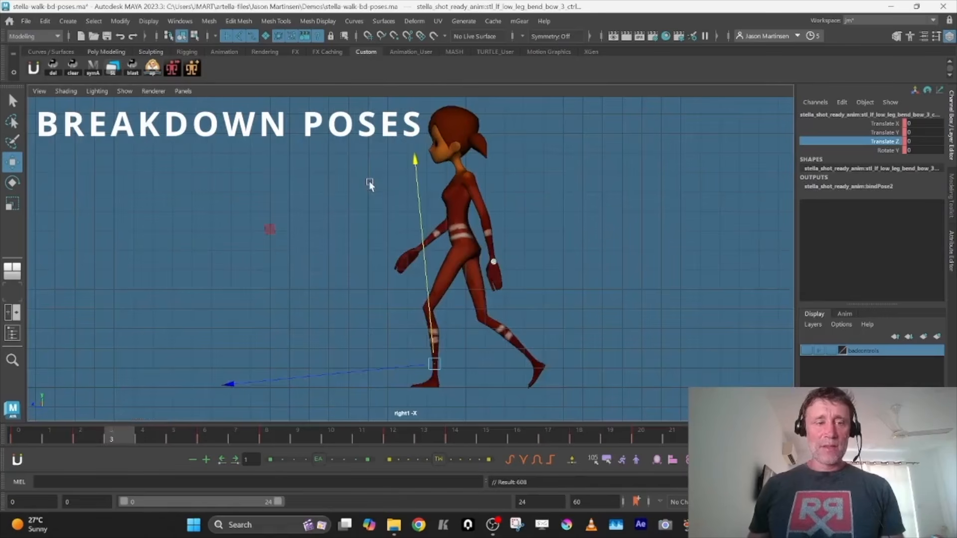
key("comma")
key("comma")
key("period")
key("period")
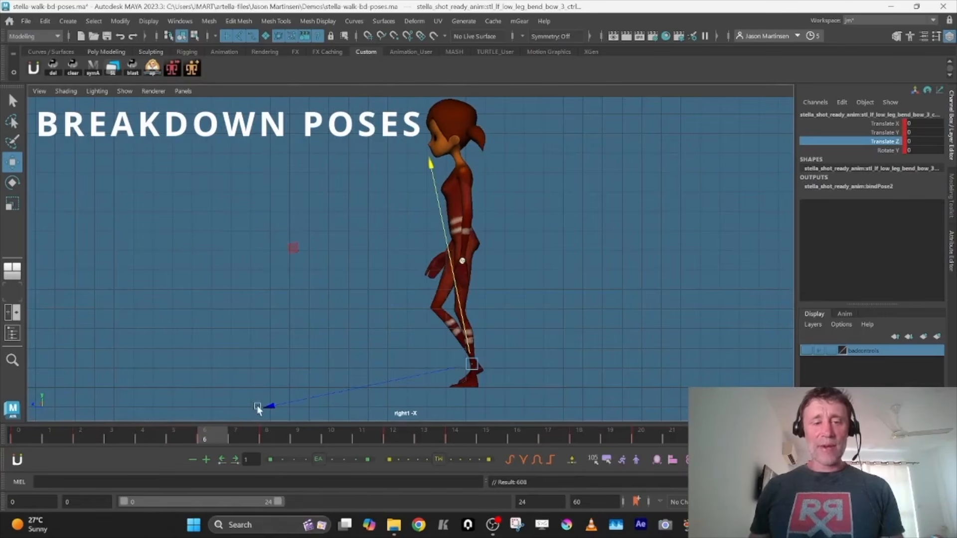
left_click_drag(268, 403, 261, 419)
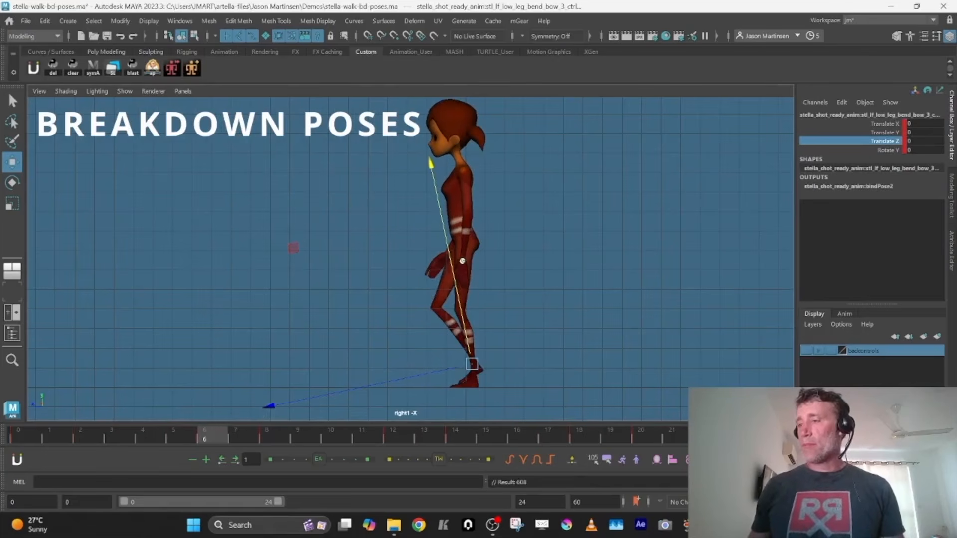
Try raising the COG control at frame 7 to a Translate Y of about -0.6
left_click(474, 227)
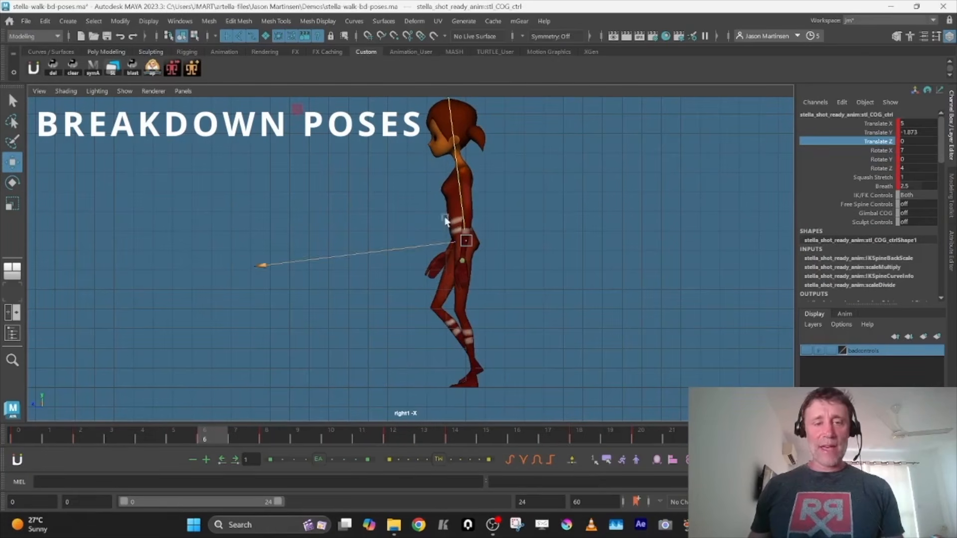
key("alt+period")
left_click_drag(461, 193, 461, 189)
key("shift+w")
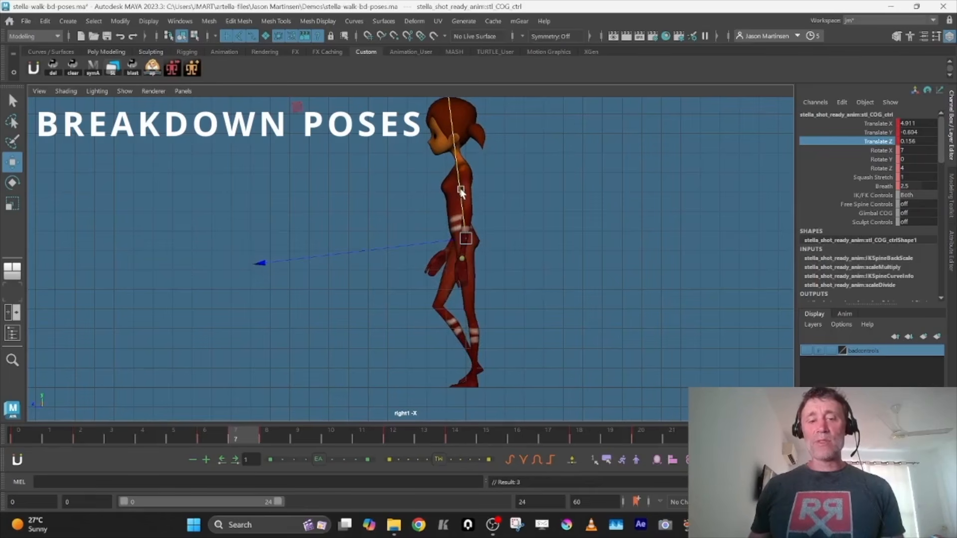
key("ctrl+z")
key("ctrl+z")
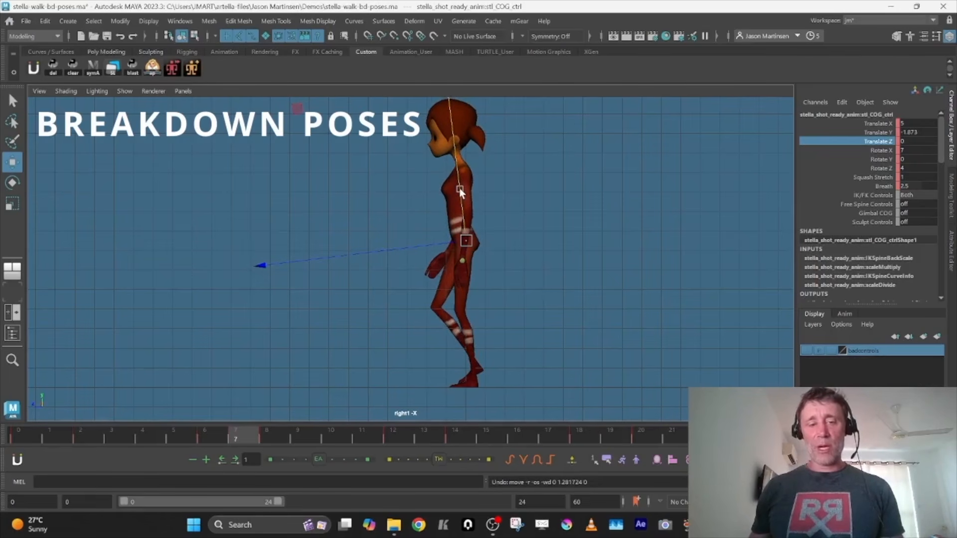
Try a Foot Roll of 0 on the left foot control at frame 8 and undo the Foot Roll changes
key("comma")
key("period")
key("comma")
key("period")
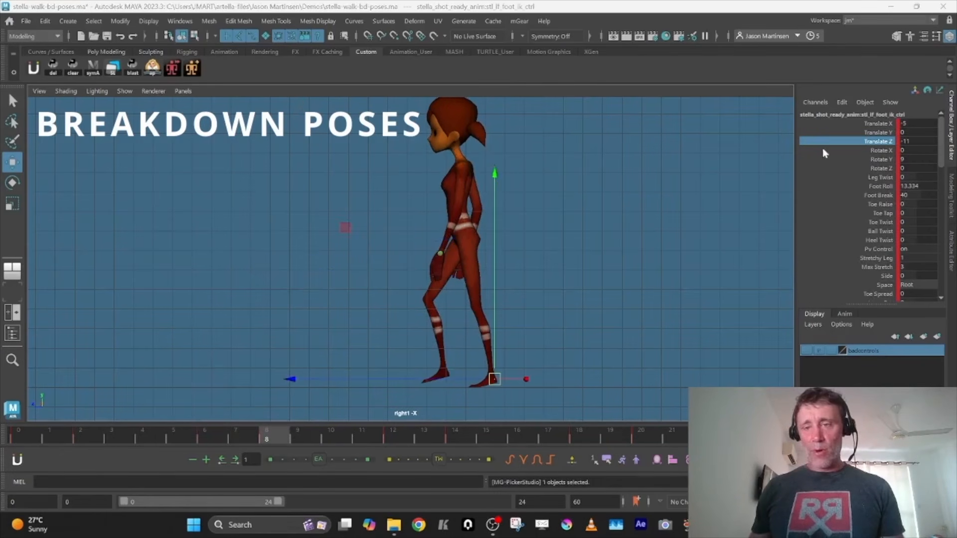
left_click(905, 186)
type("0")
key("Tab")
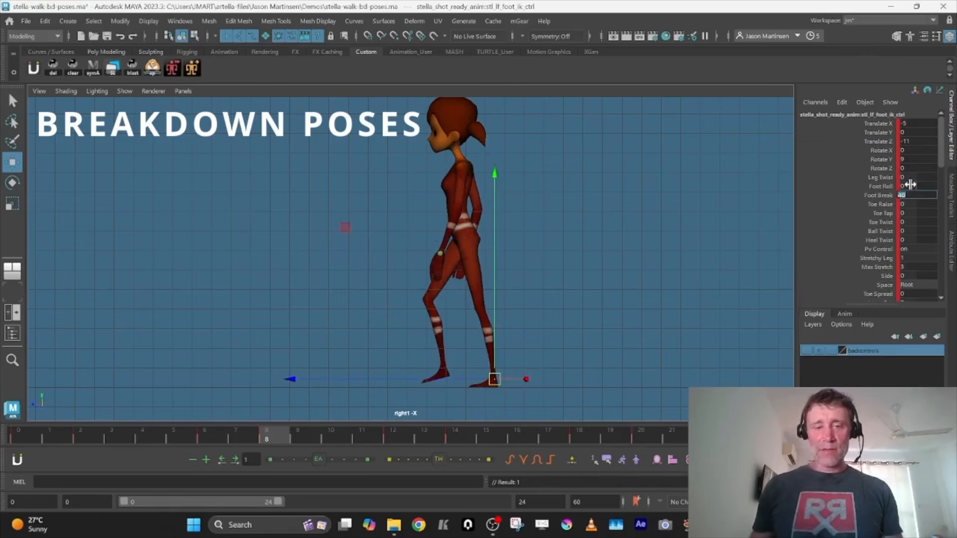
key("ctrl+z")
left_click(881, 186)
middle_click_drag(578, 262, 555, 260)
key("ctrl+z")
Compare the poses at frames 2, 6 and 8 in the front and side views
key("space")
key("space")
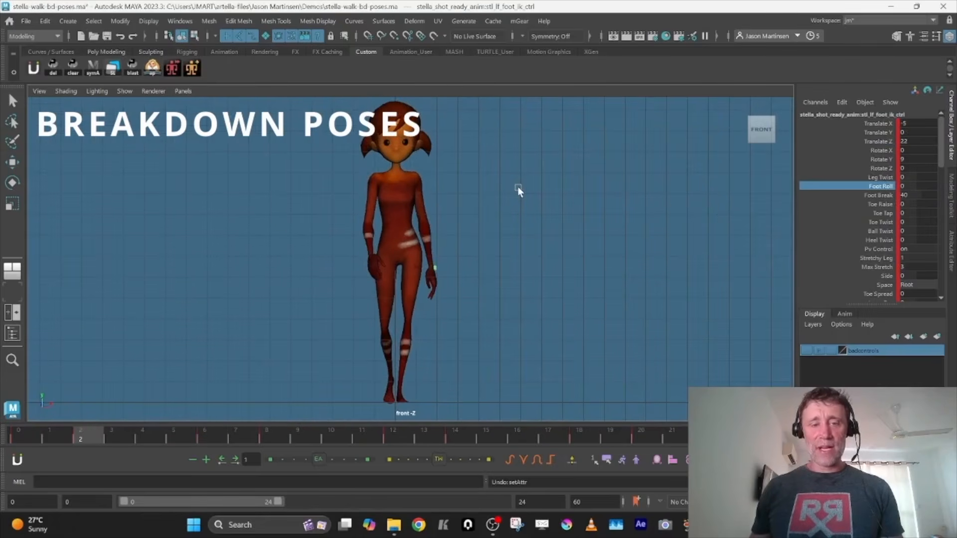
key(".")
key(".")
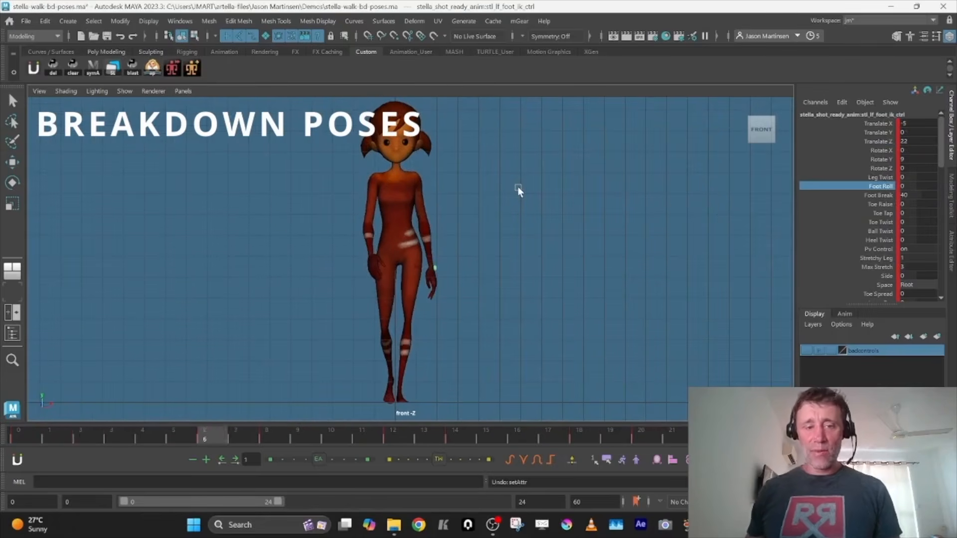
key("space")
key("space")
key("space")
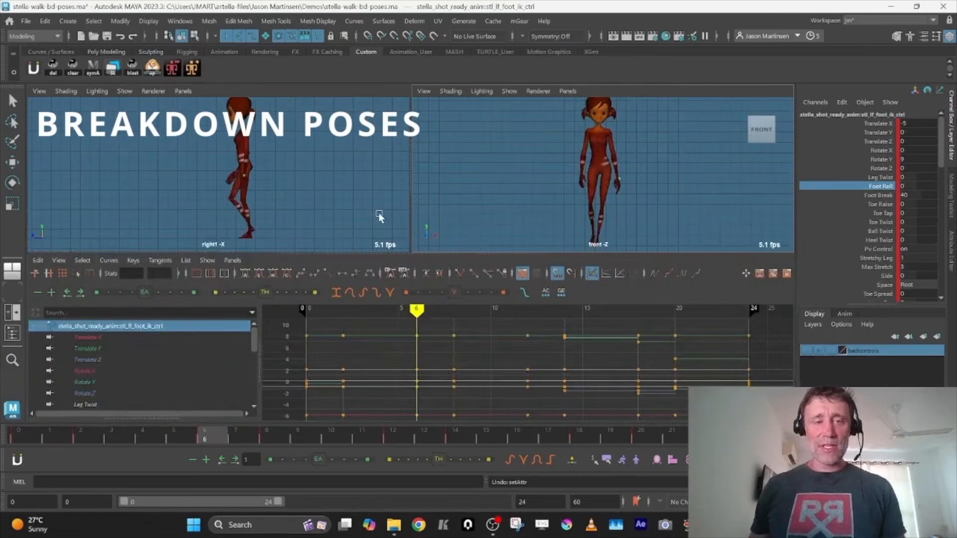
key("space")
key(".")
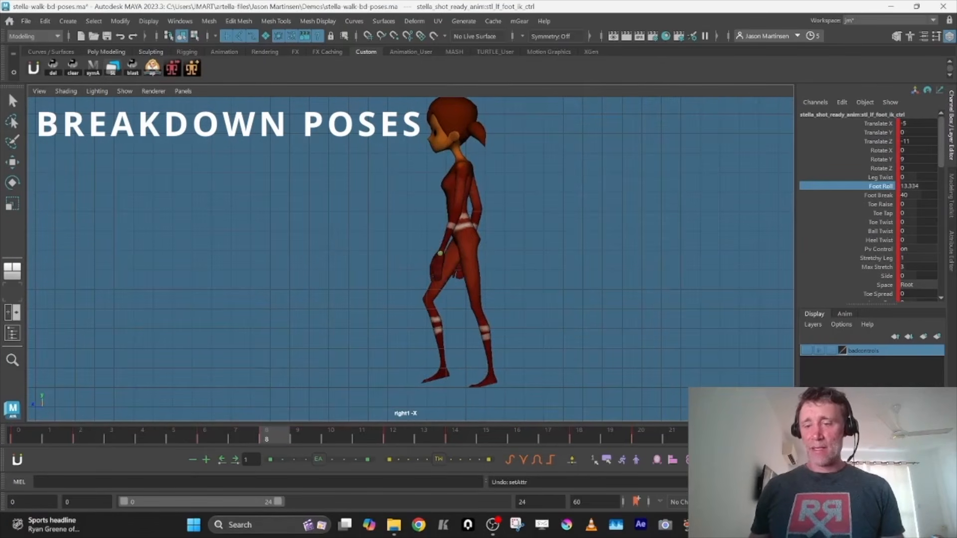
Step through the key poses from frame 0 to frame 12 in the side view and play back the walk cycle
key("alt+shift+v")
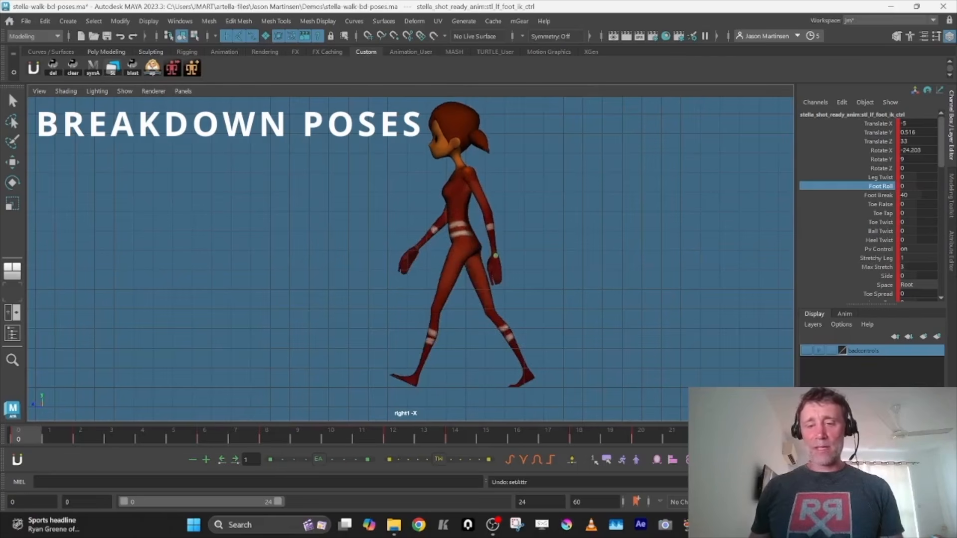
key(".")
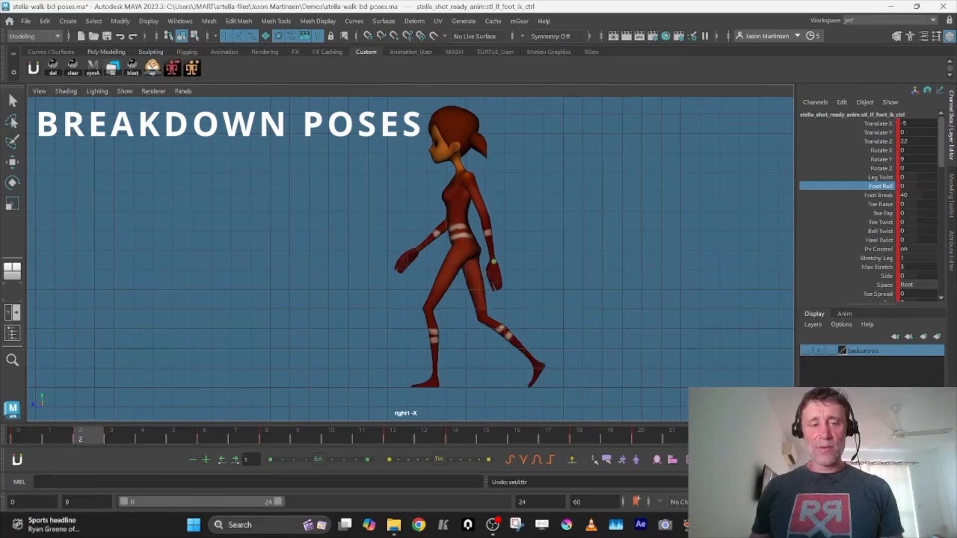
key(".")
key(".")
key(".")
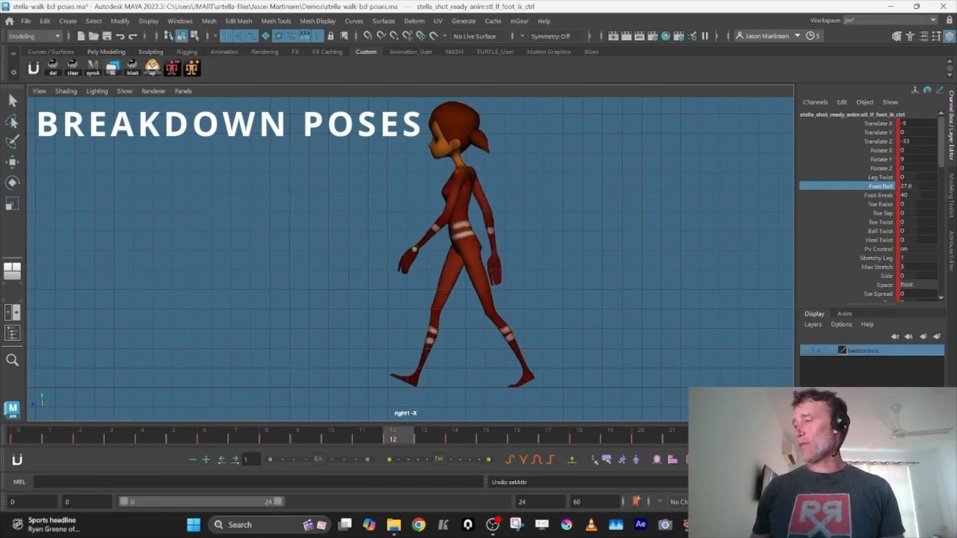
key("alt+v")
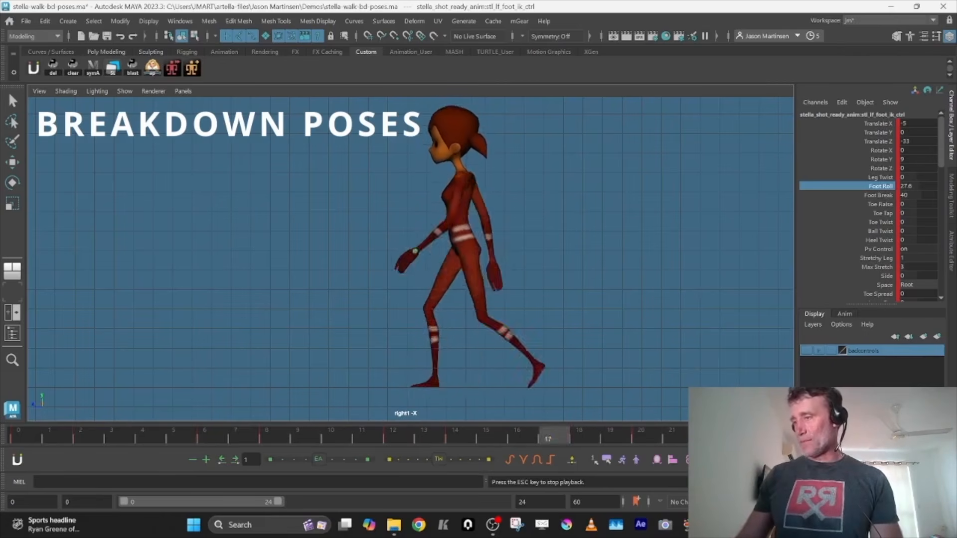
key("Escape")
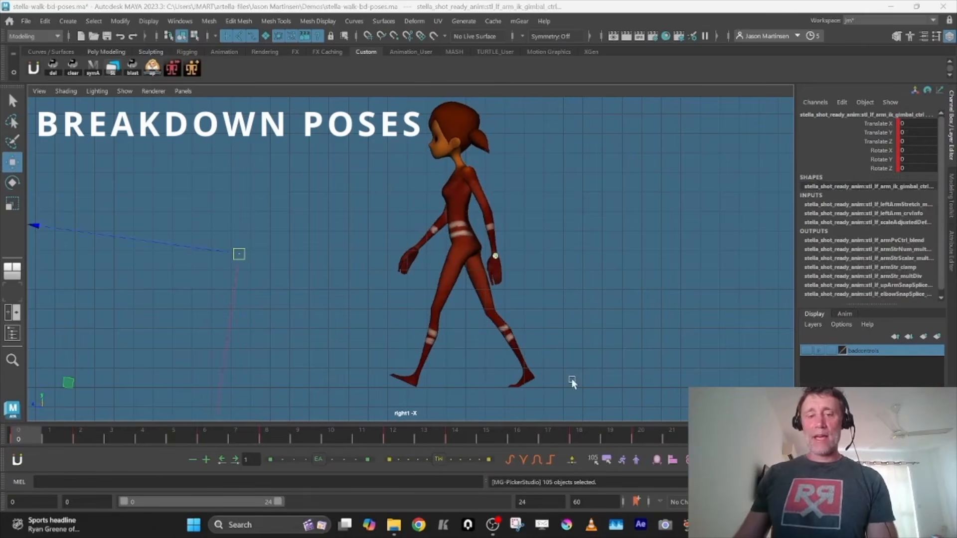
Isolate the right foot control's Translate Z curve and set its keys from frame 12 onward to linear tangents
key("ctrl+2")
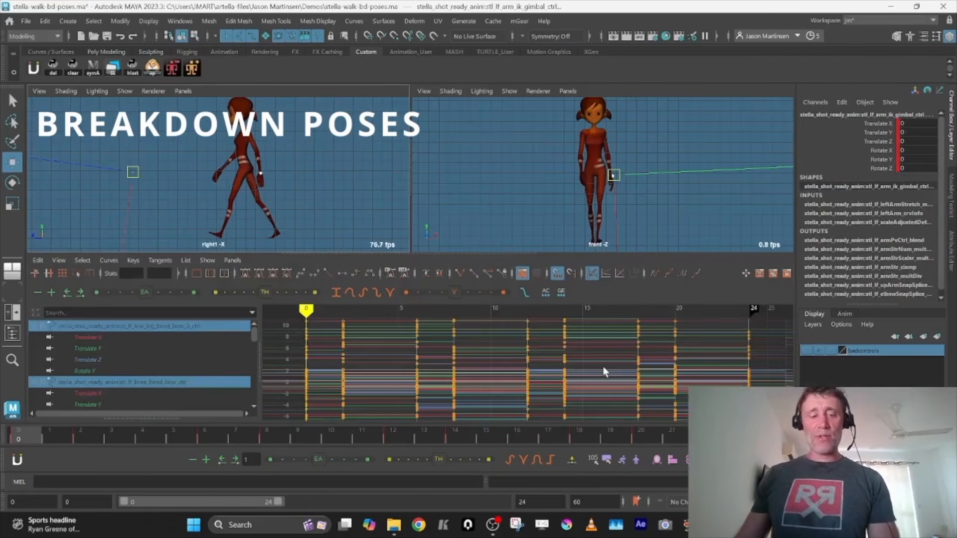
key("F2")
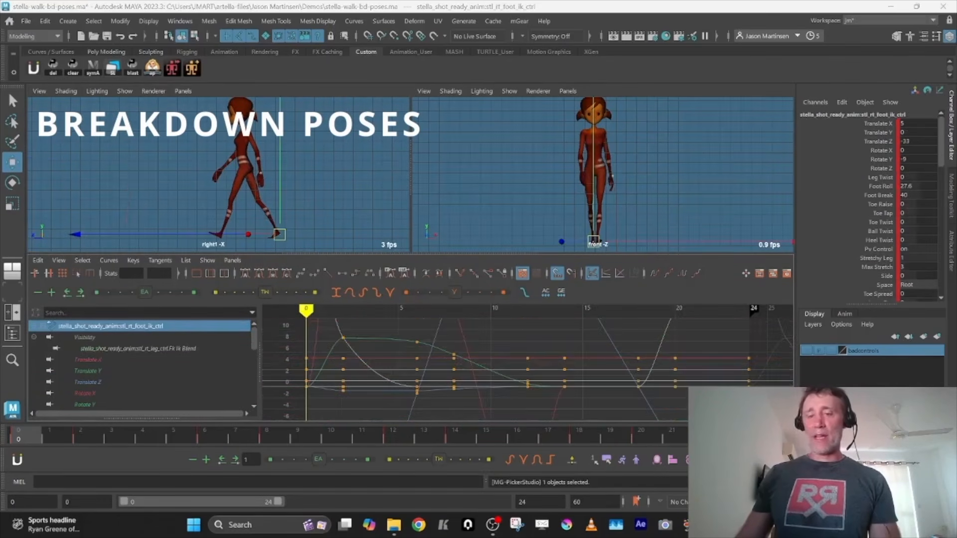
left_click(102, 383)
key("f")
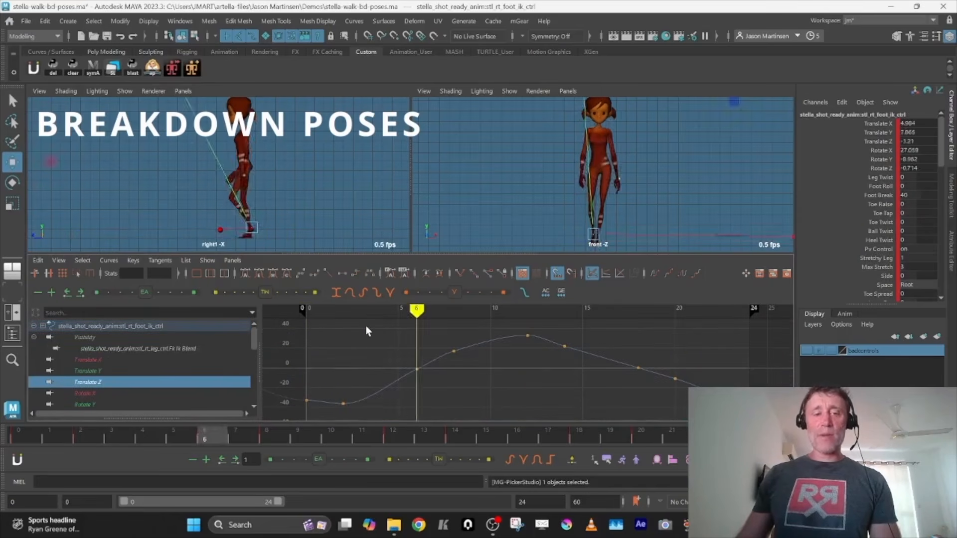
left_click_drag(543, 325, 708, 420)
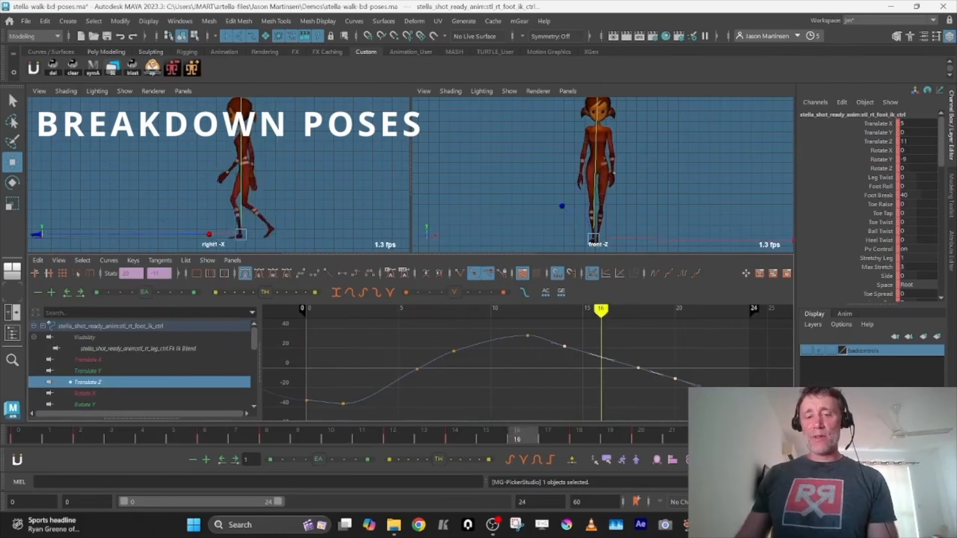
left_click(527, 336)
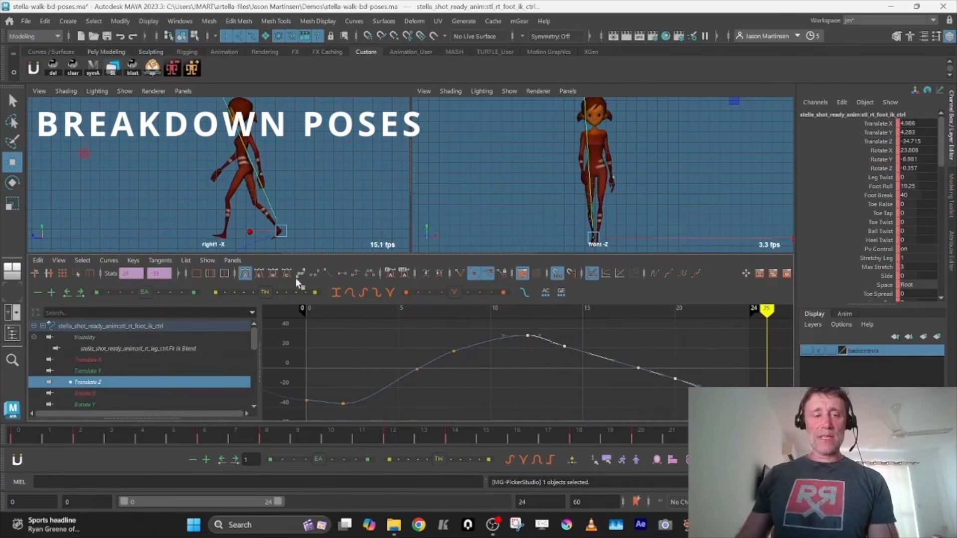
left_click(325, 270)
Delete the right foot's Translate Z keys at frames 14, 18 and 20 and break the tangents of the frame 12 key
left_click_drag(560, 340, 684, 387)
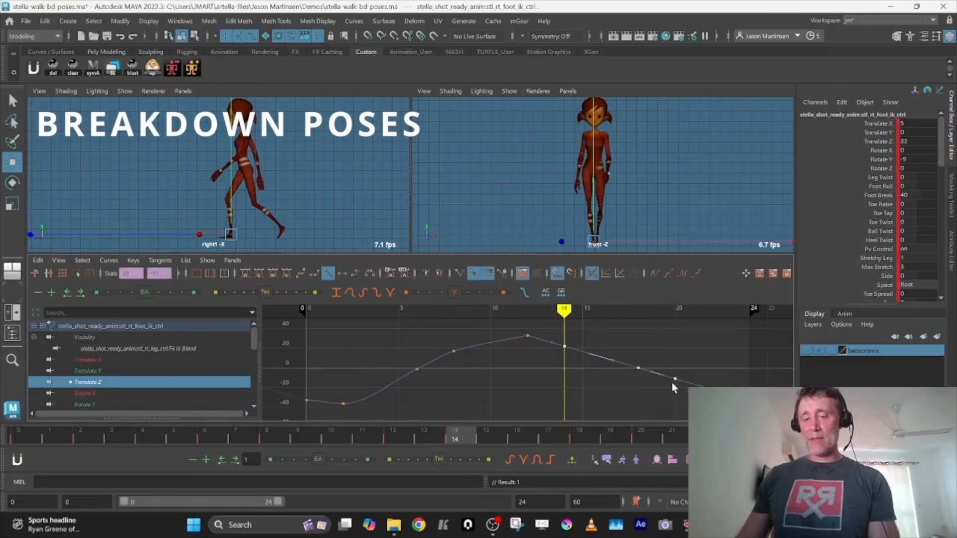
key("Delete")
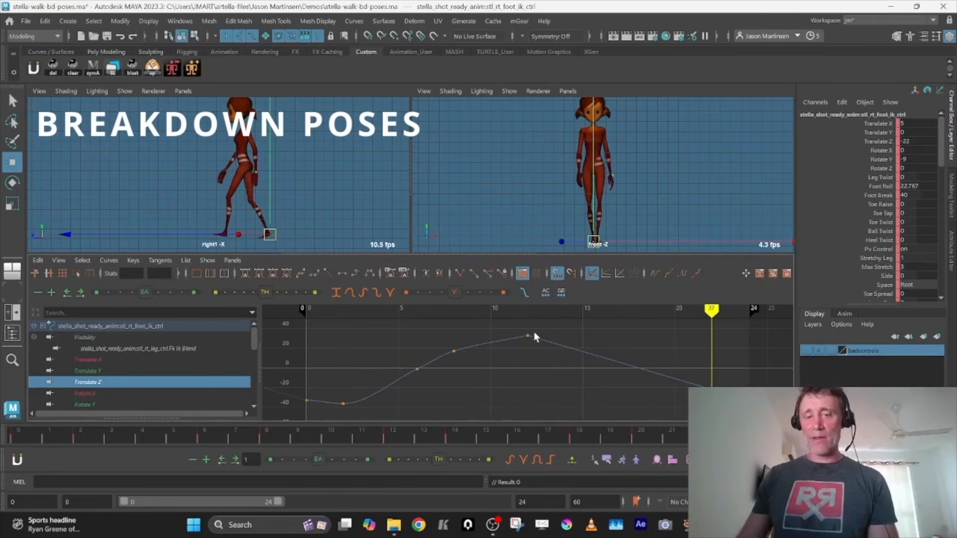
left_click_drag(553, 356, 552, 355)
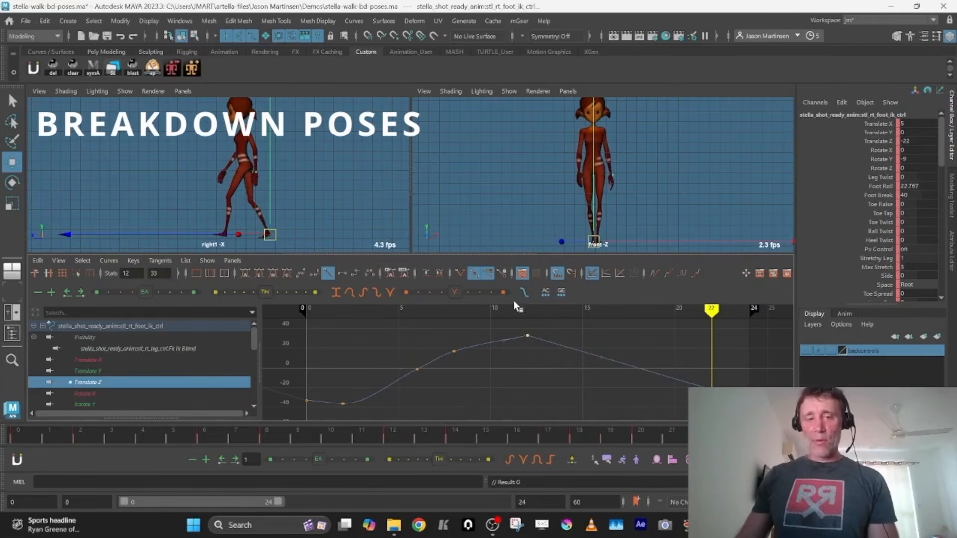
left_click(460, 274)
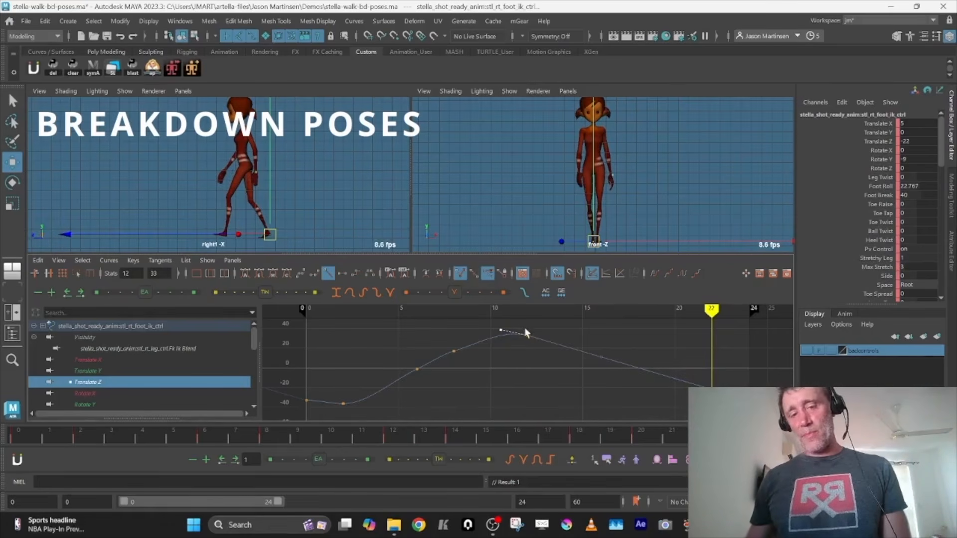
left_click_drag(562, 440, 343, 435)
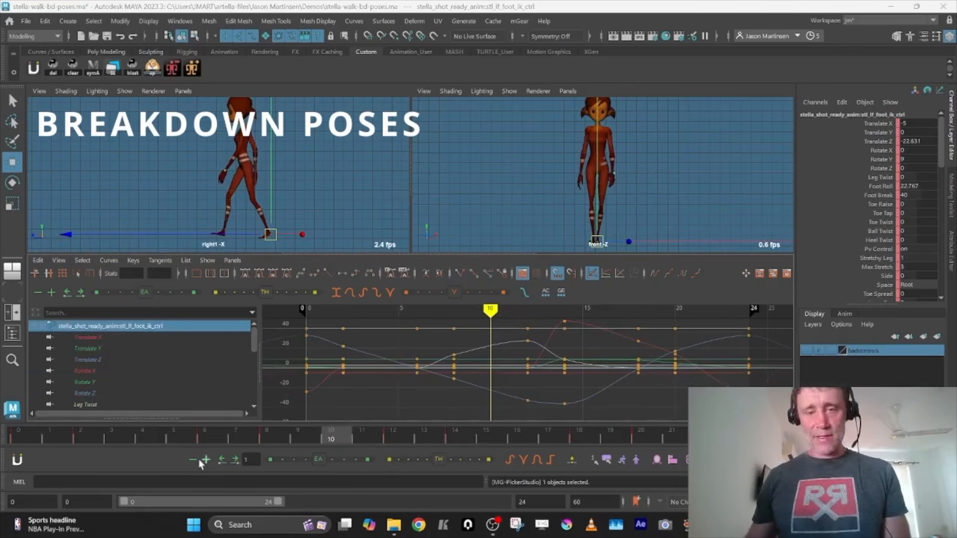
Remove the left foot's Translate Z keys between frames 0 and 12 and give the two remaining end keys linear tangents
left_click(75, 360)
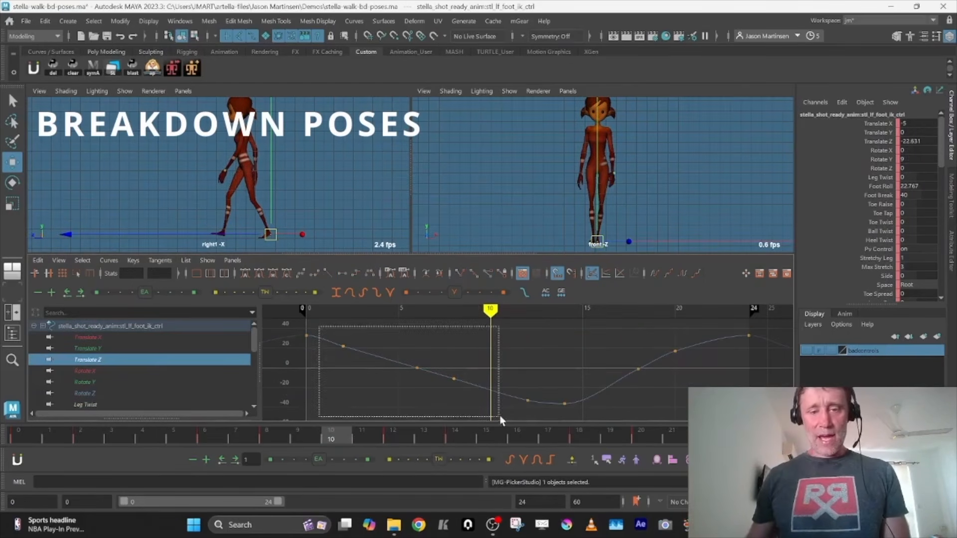
left_click_drag(309, 327, 553, 422)
key("period")
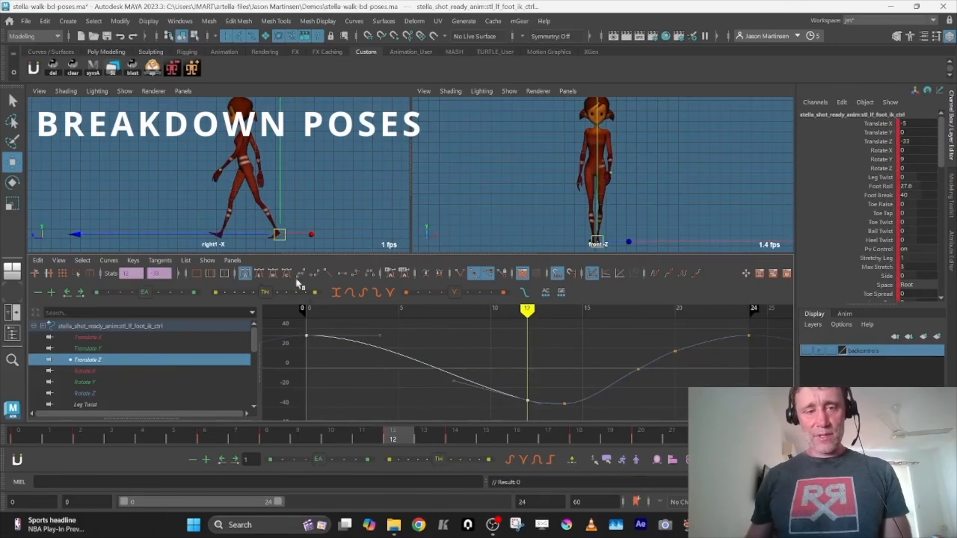
left_click(328, 273)
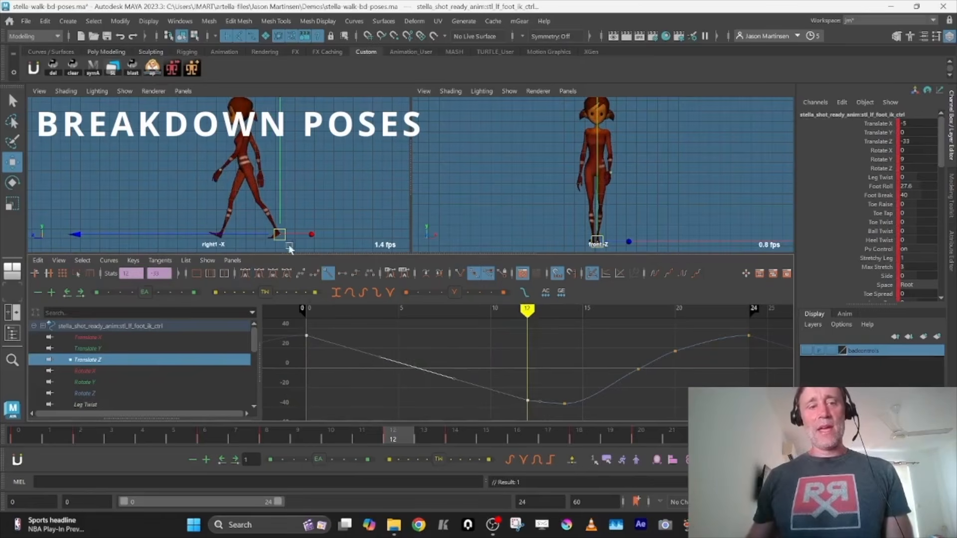
Play back the walk cycle from frame 0 in the side and front views to check the planted-foot motion
key("comma")
key("comma")
key("comma")
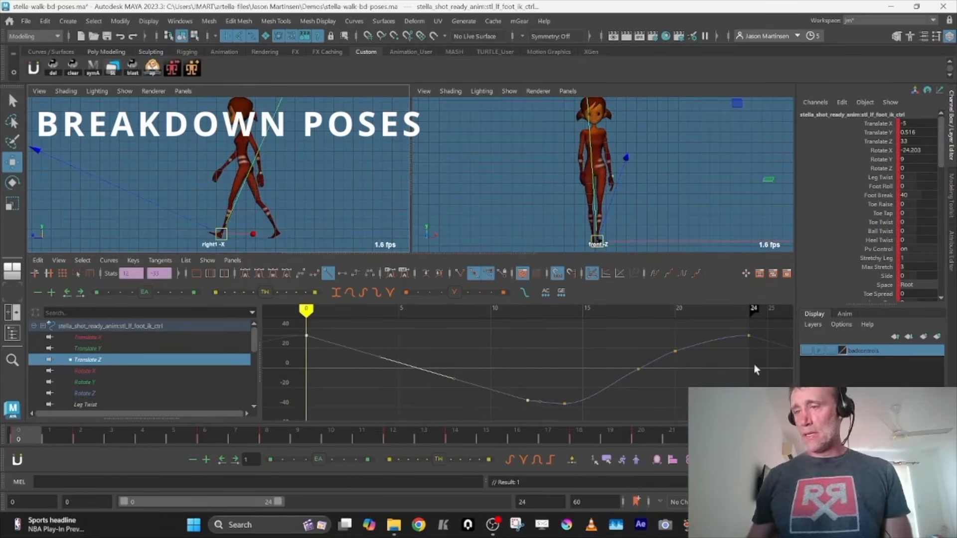
key("space")
key("alt+v")
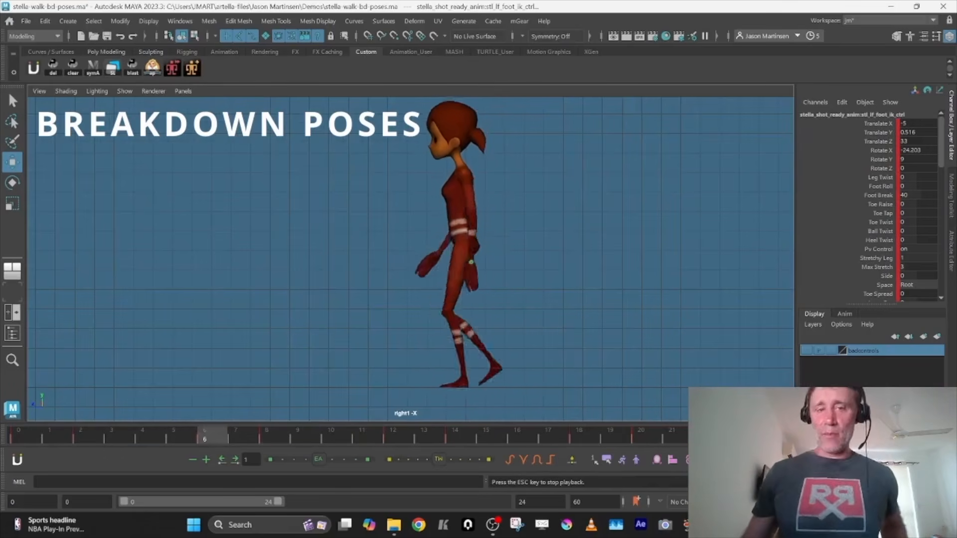
key("alt+v")
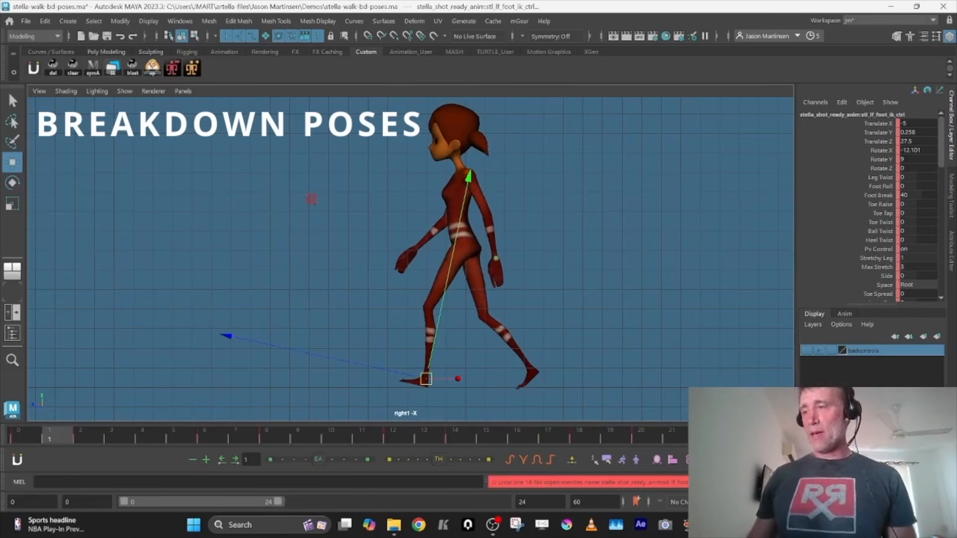
key("alt+v")
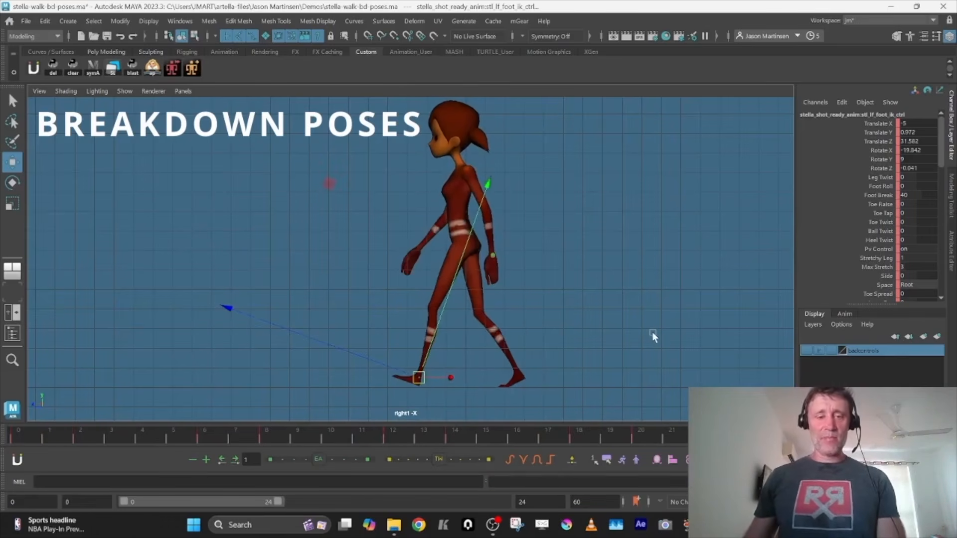
key("space")
key("space")
key("space")
key("space")
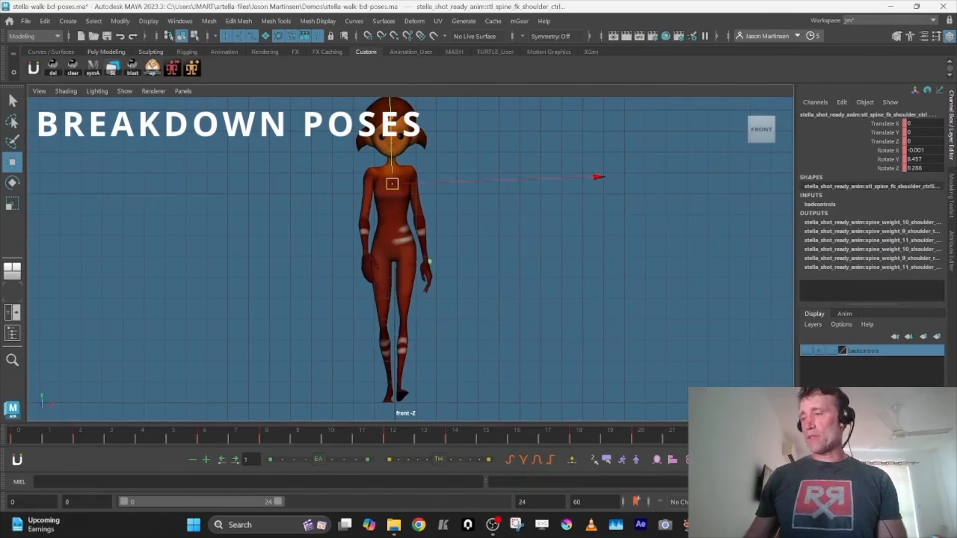
Isolate the COG control's Rotate Z curve and set its keys at frames 0 and 24 to spline tangents
left_click(337, 319)
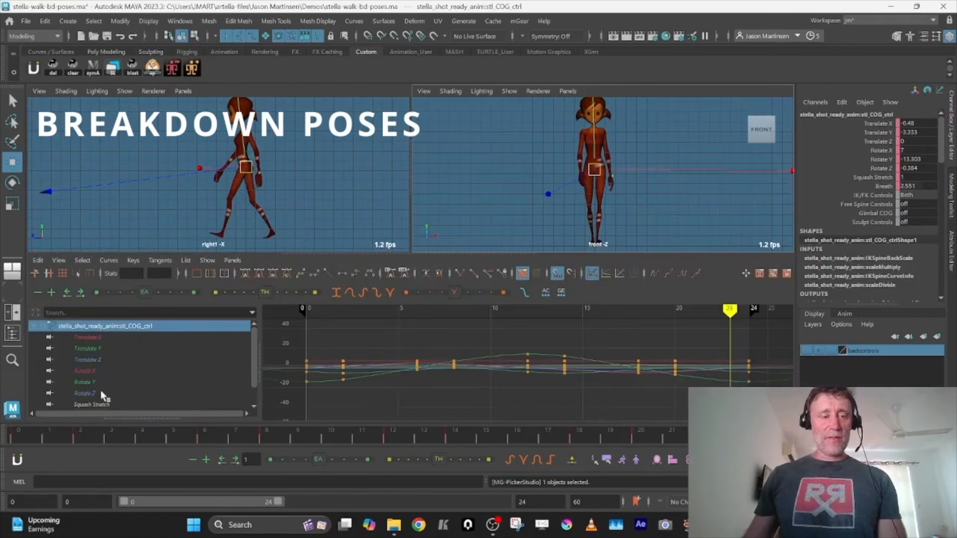
left_click(85, 394)
key("f")
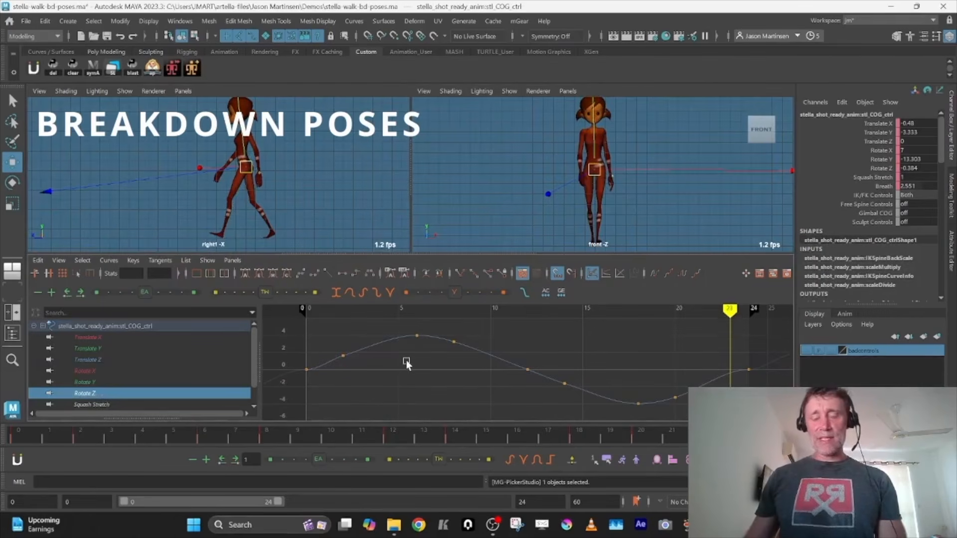
key("comma")
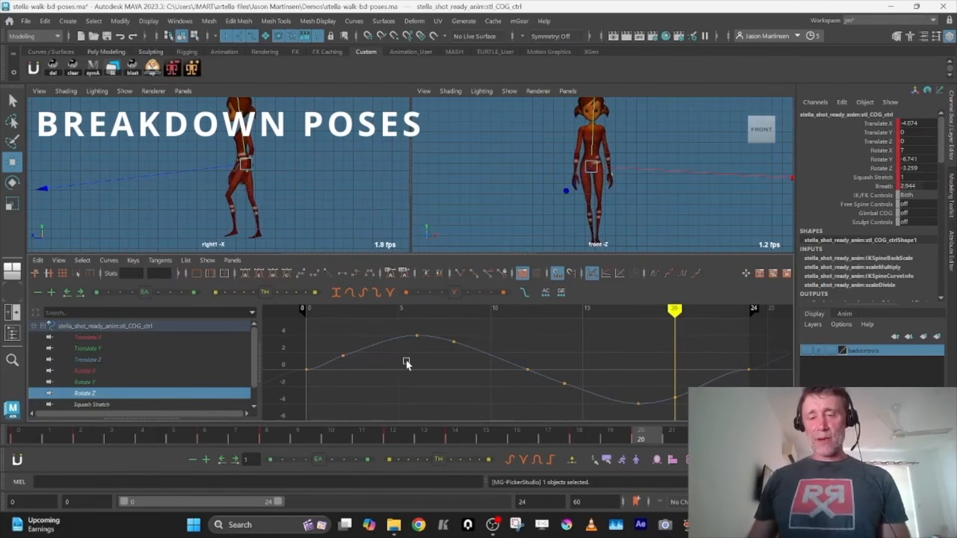
left_click_drag(285, 350, 322, 381)
key("alt+s")
left_click_drag(713, 349, 766, 380)
key("alt+s")
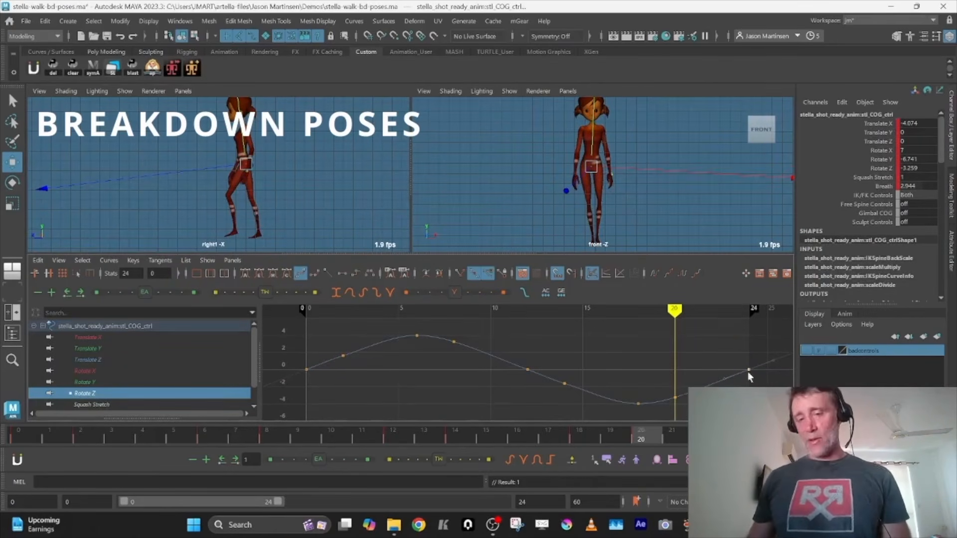
Examine the pre and post infinity options for the COG's Rotate Z curve and the graph's infinity display setting
right_click_drag(644, 388, 649, 391, "alt+shift")
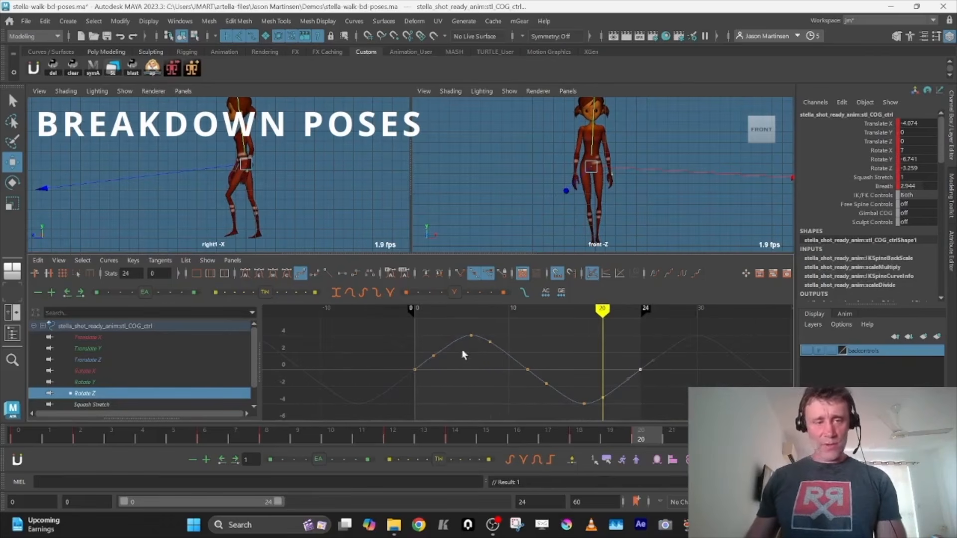
left_click(111, 260)
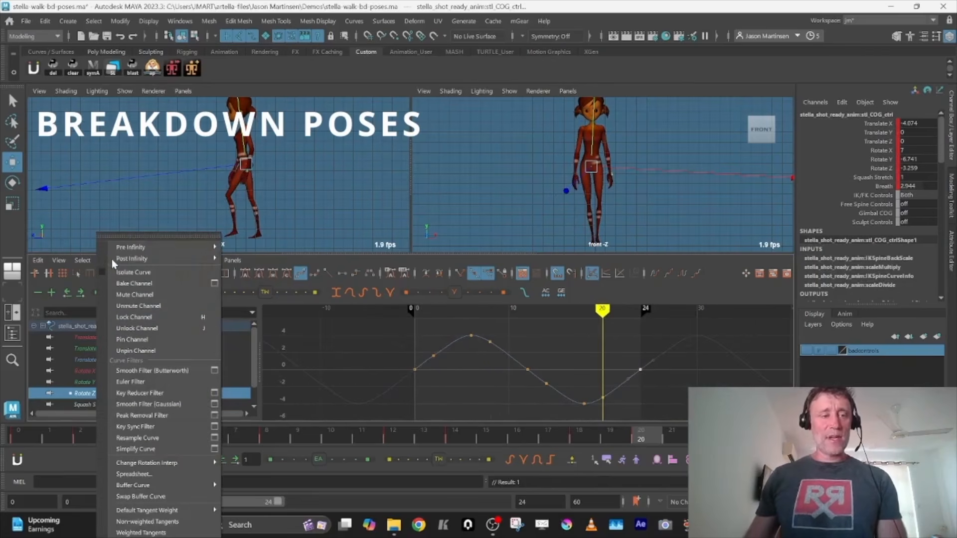
mouse_move(112, 259)
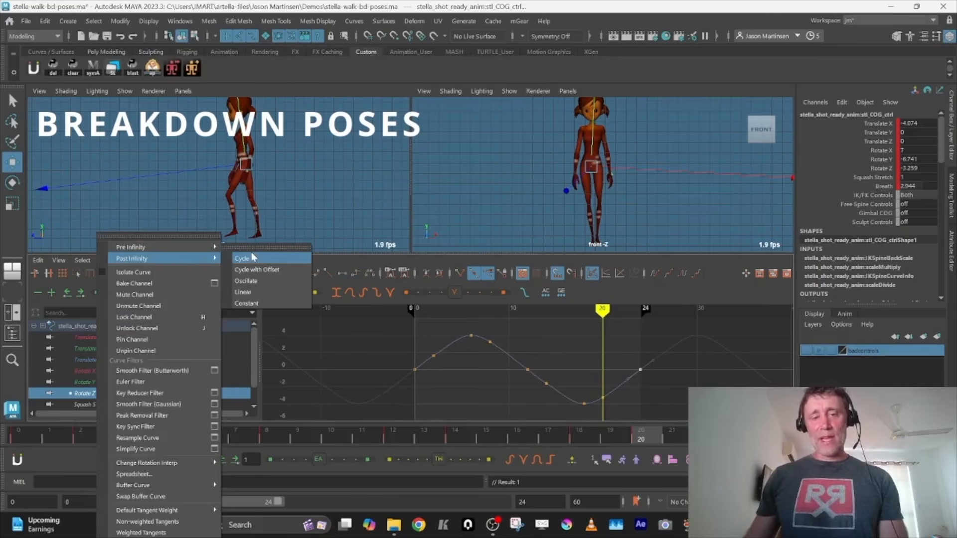
left_click(313, 341)
left_click(56, 260)
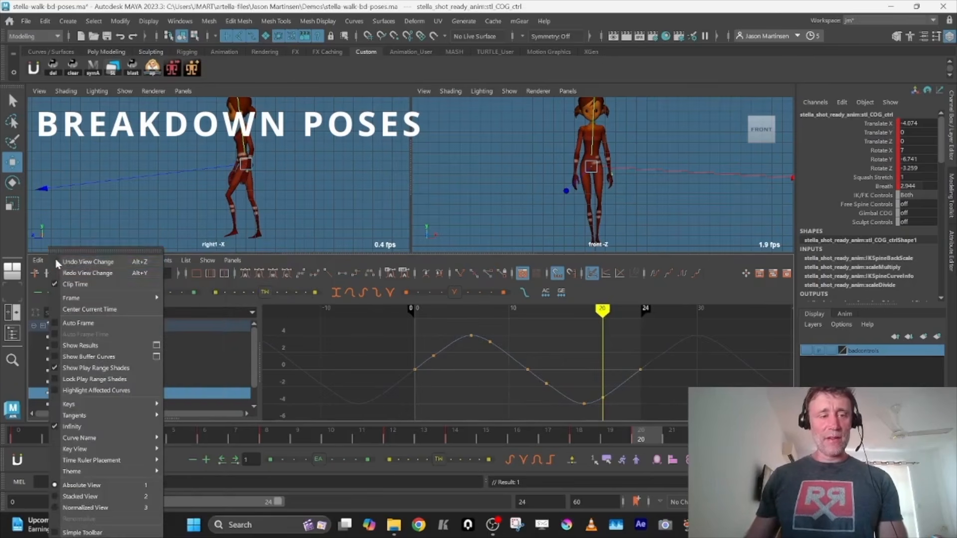
left_click(415, 375)
Try flat tangents on the COG's Rotate Z keys at frames 0 and 24, and undo them
mouse_move(419, 381)
right_mouse_down("alt+shift")
mouse_move(421, 368)
mouse_move(422, 386)
right_mouse_up("alt+shift")
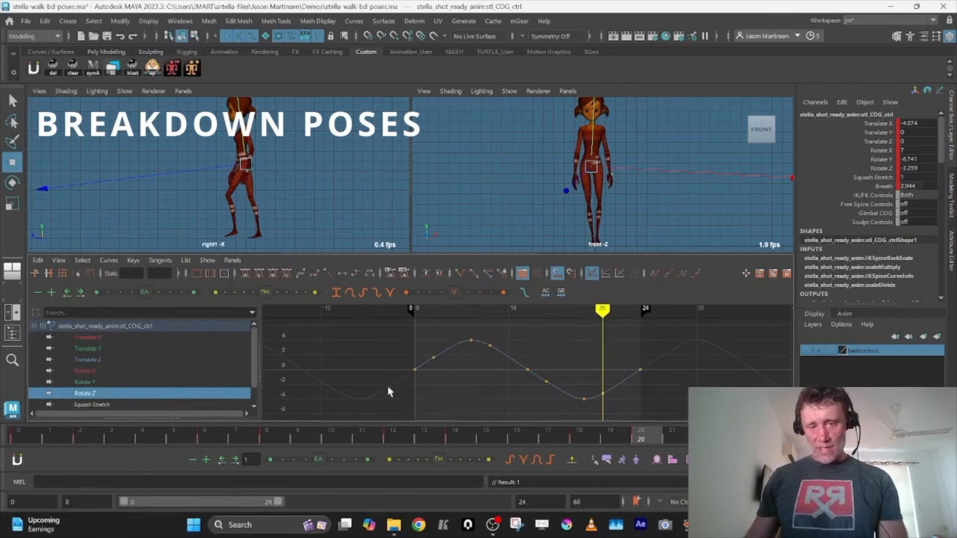
left_click(640, 369)
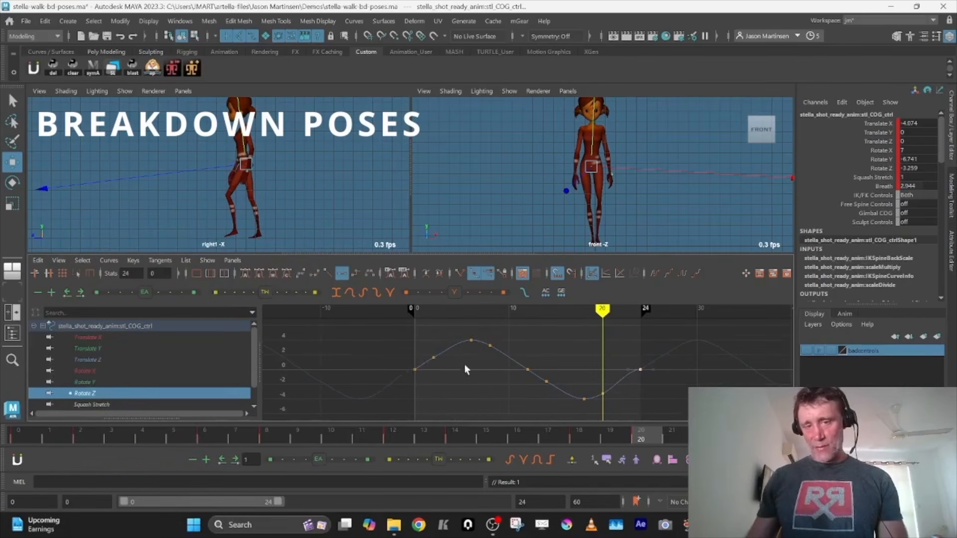
left_click_drag(423, 396, 427, 395)
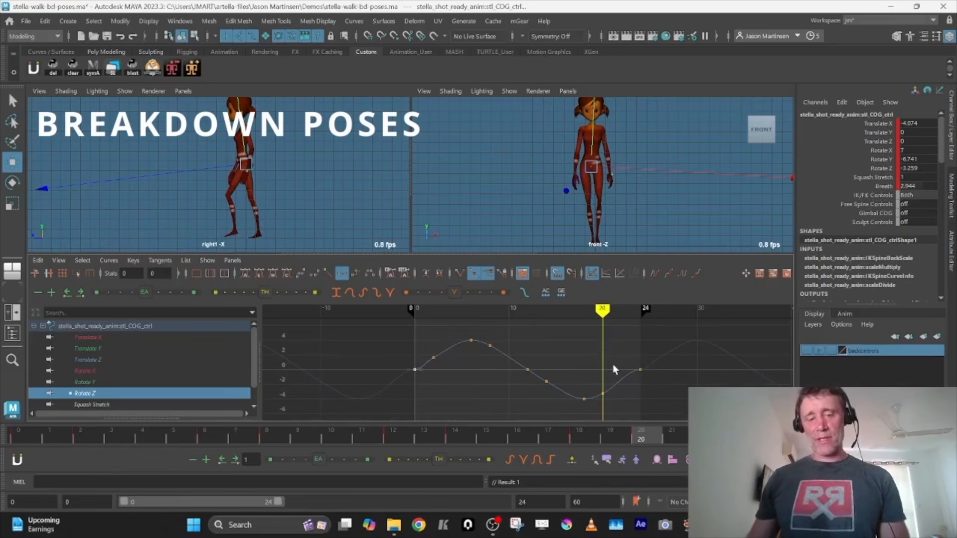
key("ctrl+z")
key("ctrl+z")
key("ctrl+z")
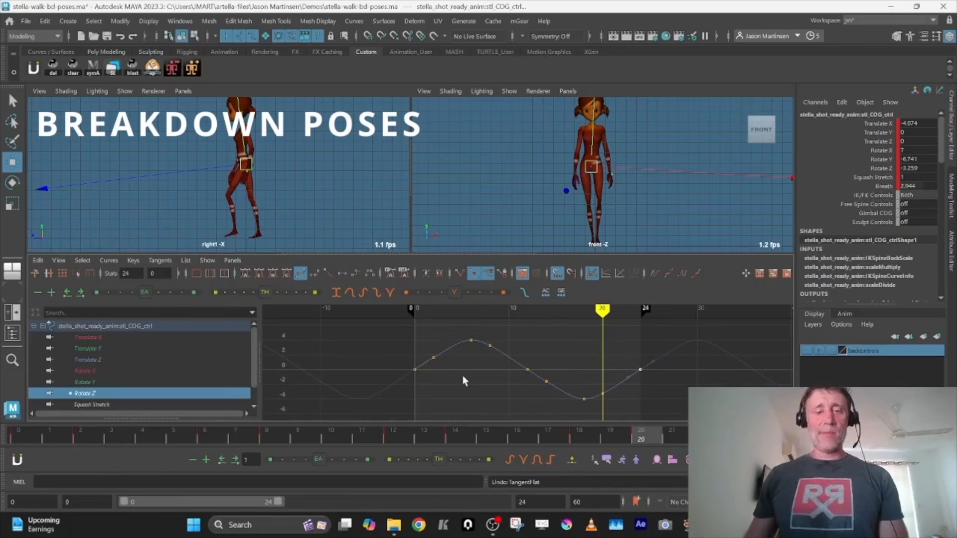
Compare the hip poses at frames 6 and 18, and try lowering the frame 18 Rotate Z key
key("comma")
key("comma")
key("comma")
key("comma")
key("comma")
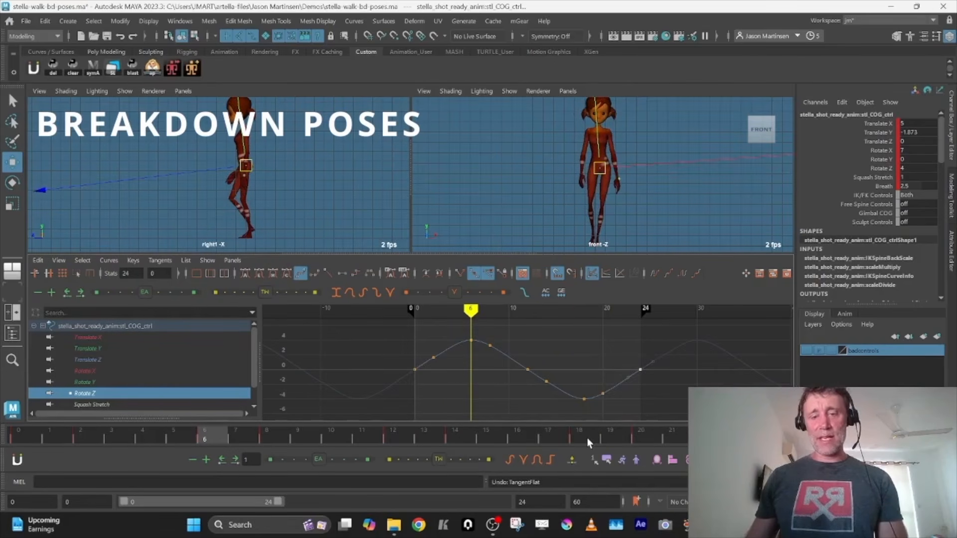
left_click(587, 438)
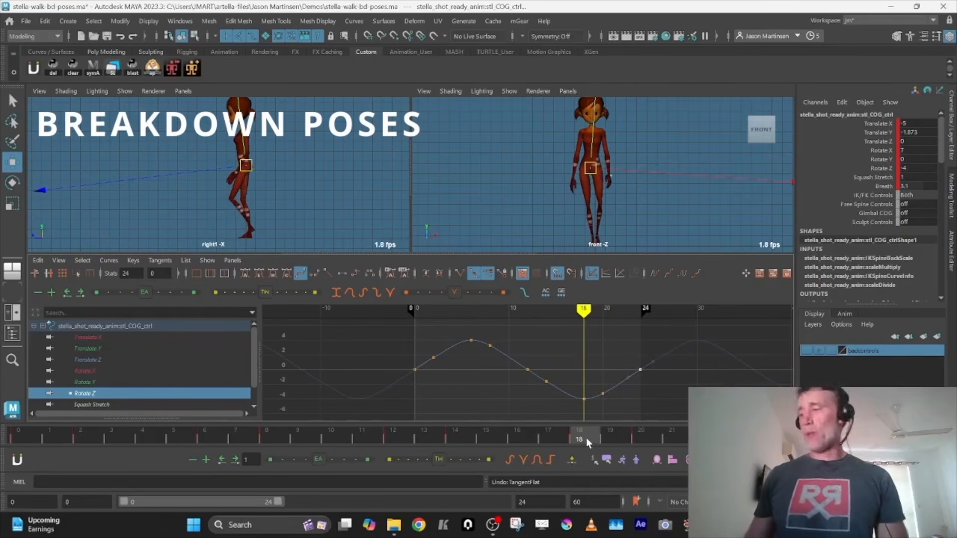
left_click_drag(577, 391, 585, 407)
middle_click_drag(585, 382, 584, 419, "shift")
key("ctrl+z")
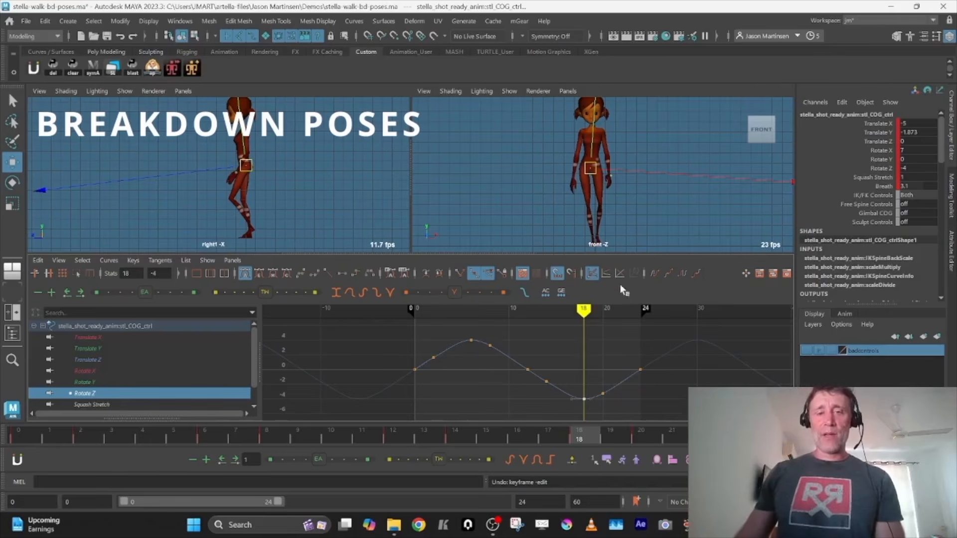
Play the cycle in the front view and try scaling down the COG's Rotate Z keys to reduce the hip tilt
left_click_drag(520, 335, 500, 388)
key("r")
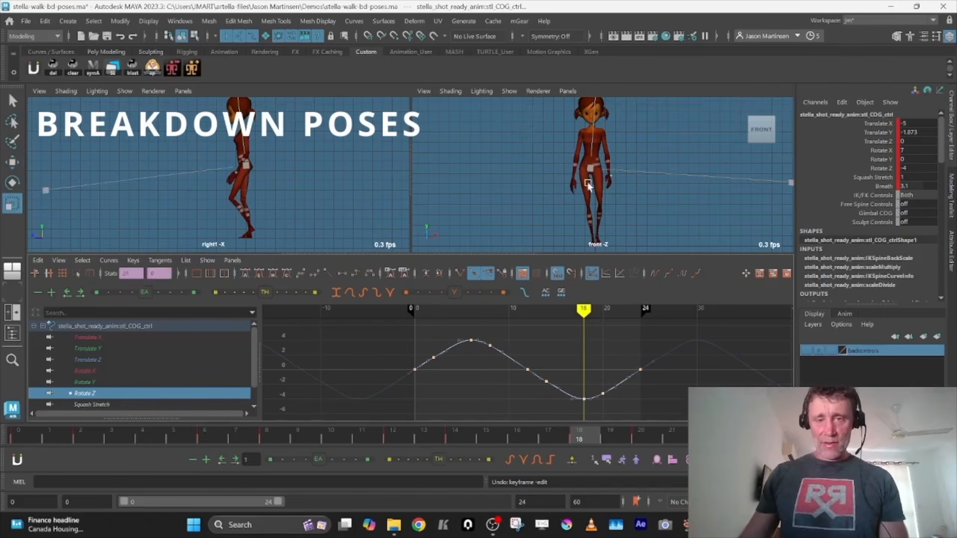
key("space")
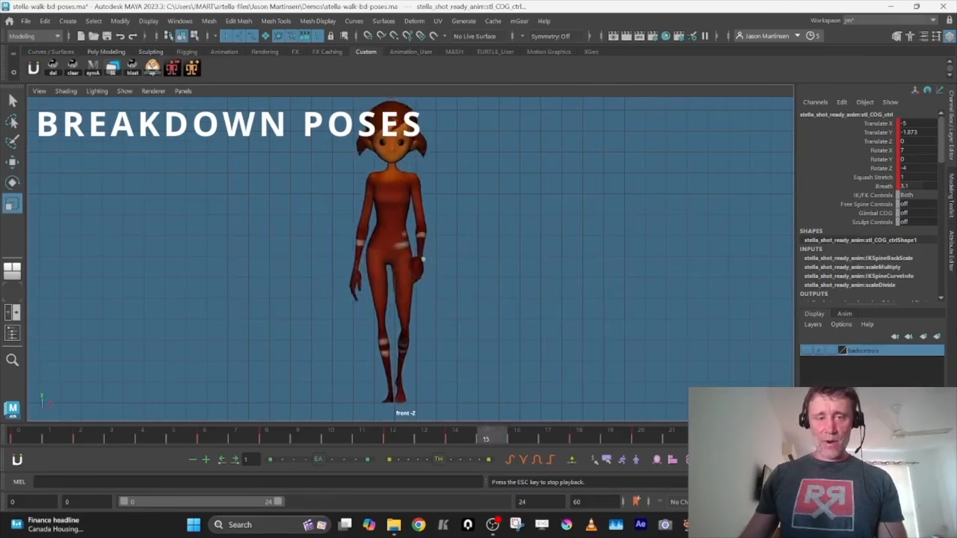
key("space")
left_click(519, 362)
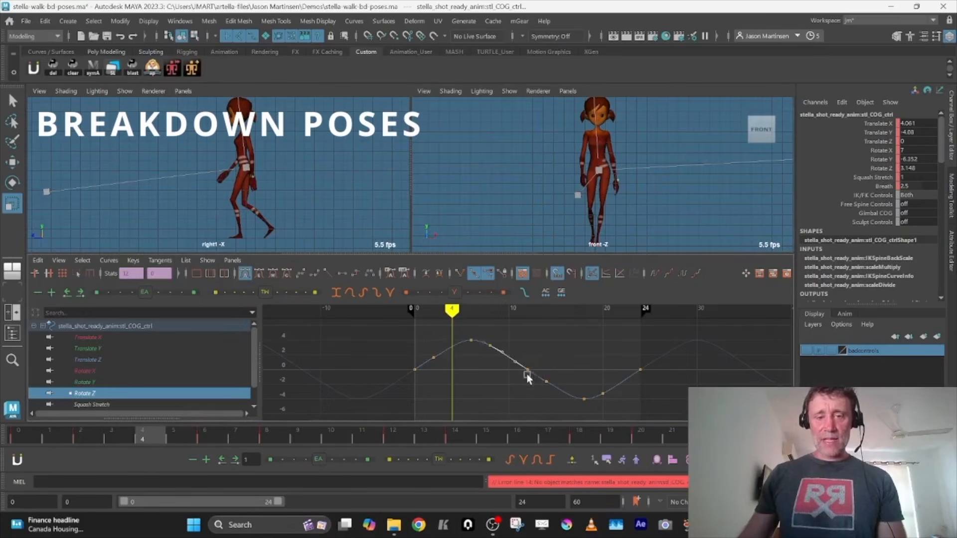
middle_click_drag(571, 370, 570, 385, "shift")
Try scaling the COG's Translate X keys to about double for a wider side-to-side weight shift
left_click(123, 338)
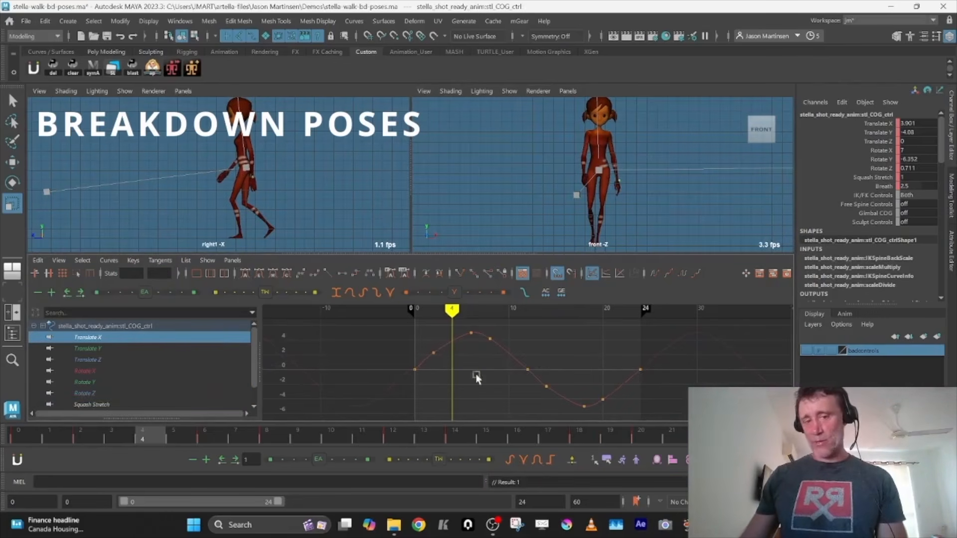
left_click_drag(430, 332, 466, 373)
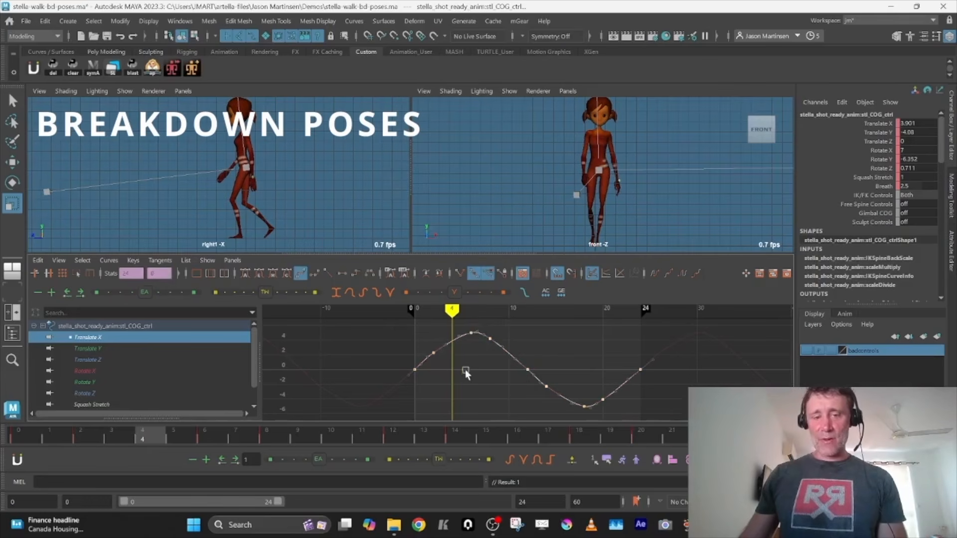
mouse_move(464, 366)
middle_mouse_down("shift")
mouse_move(467, 355)
mouse_move(468, 366)
middle_mouse_up("shift")
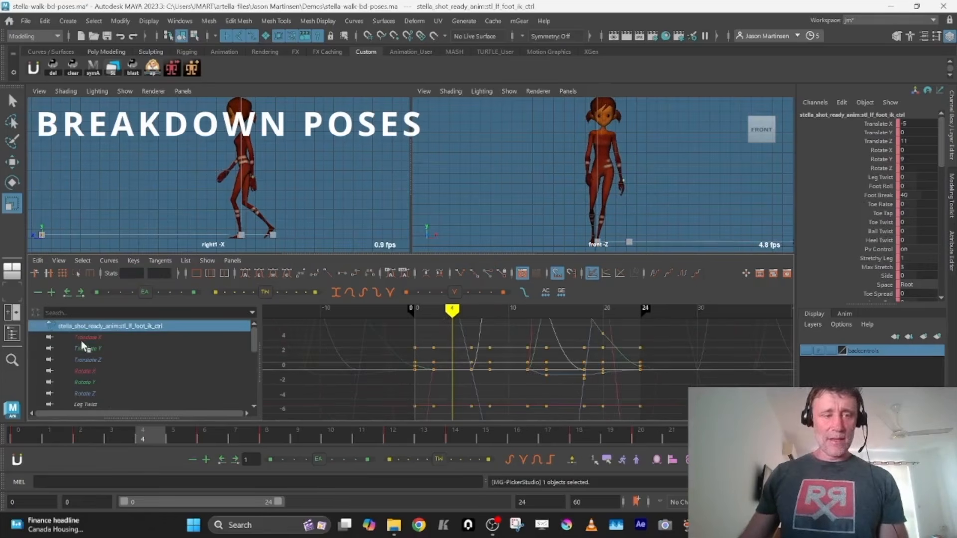
Try moving all Translate X keys of the left and right foot controls outward, and play the wider stance in the front view
left_click(82, 340)
left_click_drag(346, 359, 660, 416)
key("w")
middle_click_drag(570, 408, 560, 337, "shift")
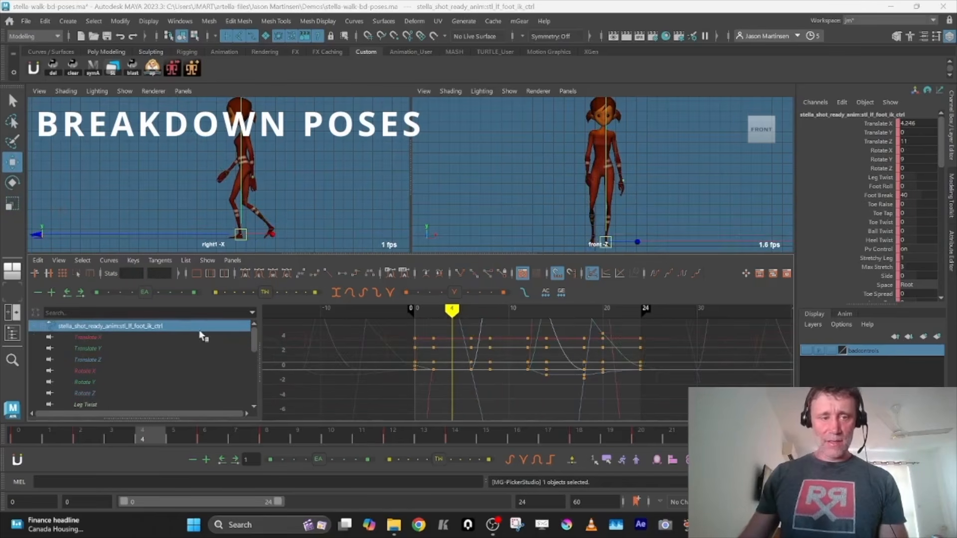
left_click(142, 338)
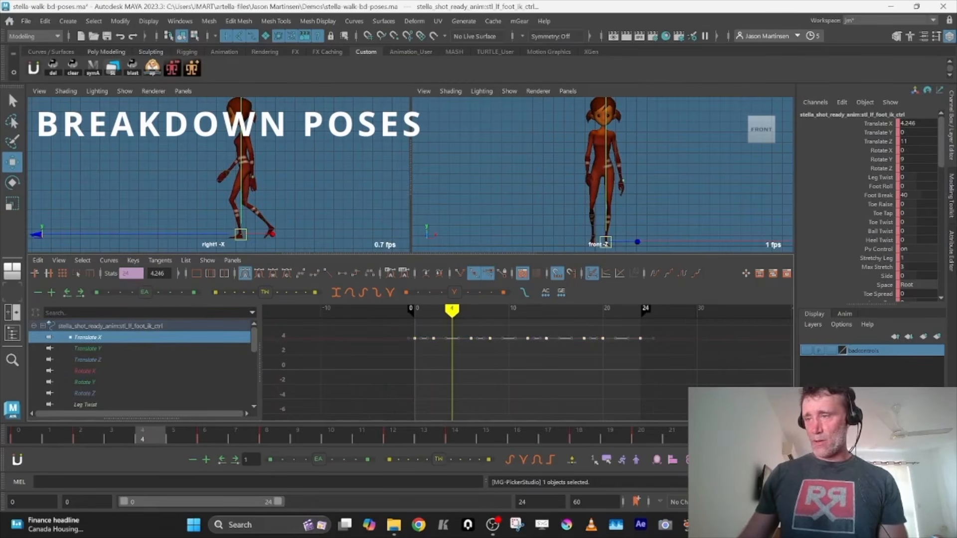
left_click(88, 359)
left_click_drag(374, 329, 556, 342)
middle_click_drag(555, 342, 552, 412, "shift")
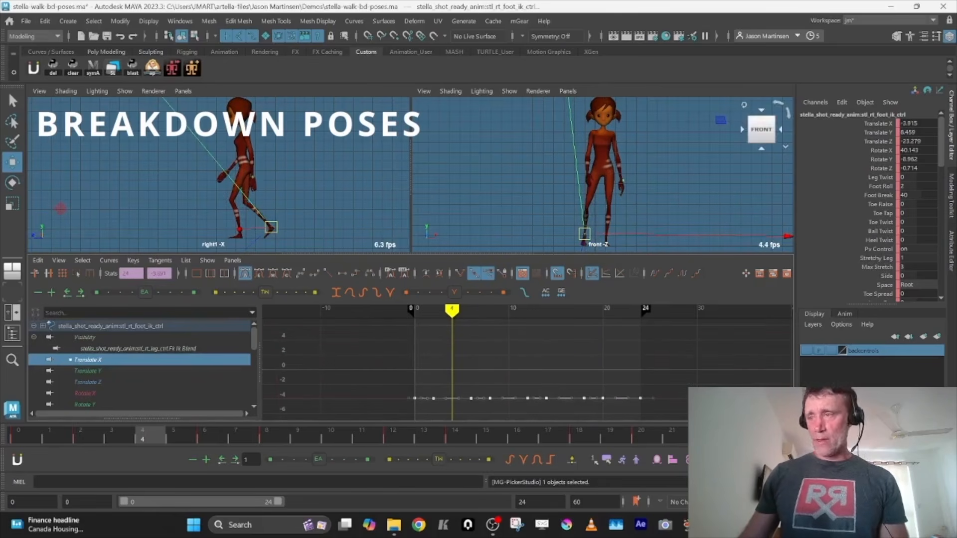
key("space")
key("alt+v")
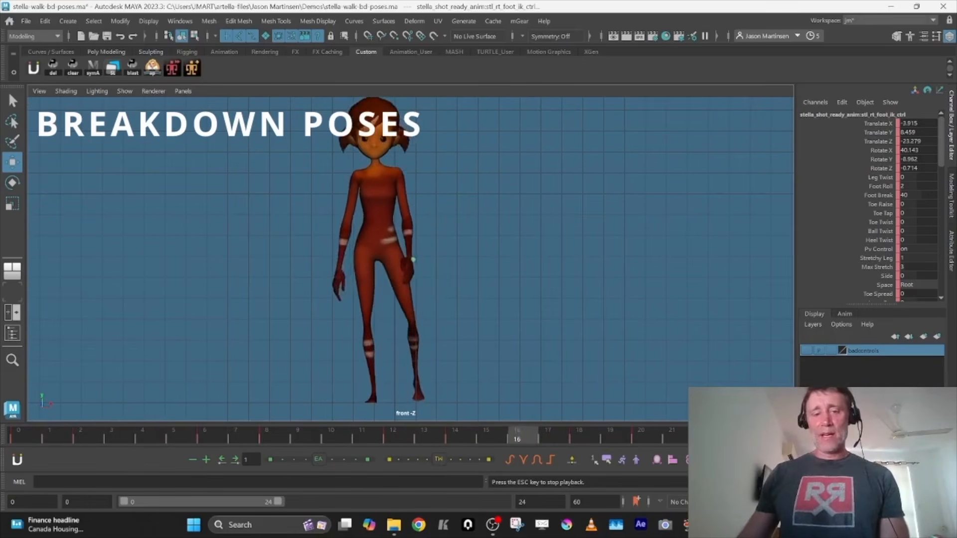
Undo the trial changes to the foot and COG curves and play the restored cycle in the front view
key("Escape")
key("ctrl+z")
key("ctrl+z")
key("ctrl+z")
key("ctrl+z")
key("ctrl+z")
key("ctrl+z")
key("ctrl+z")
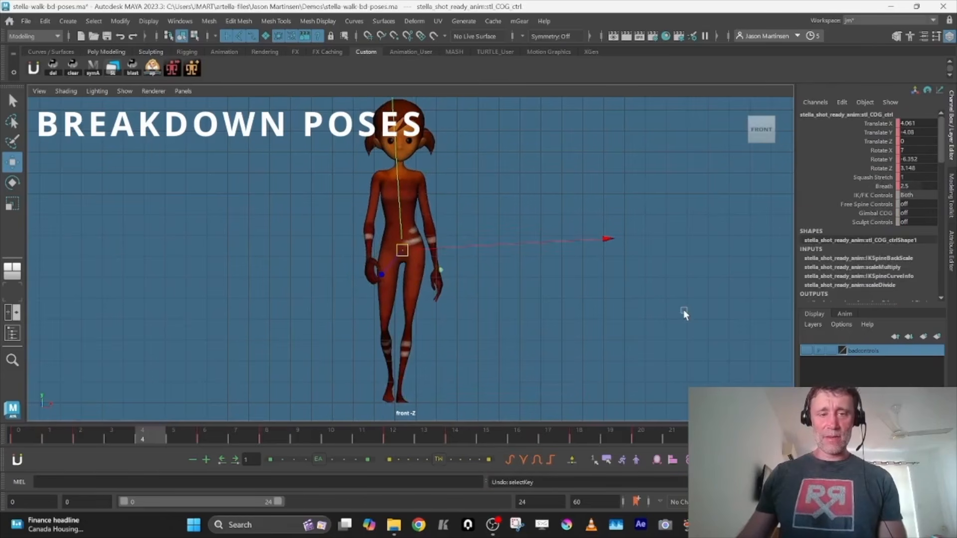
key("alt+v")
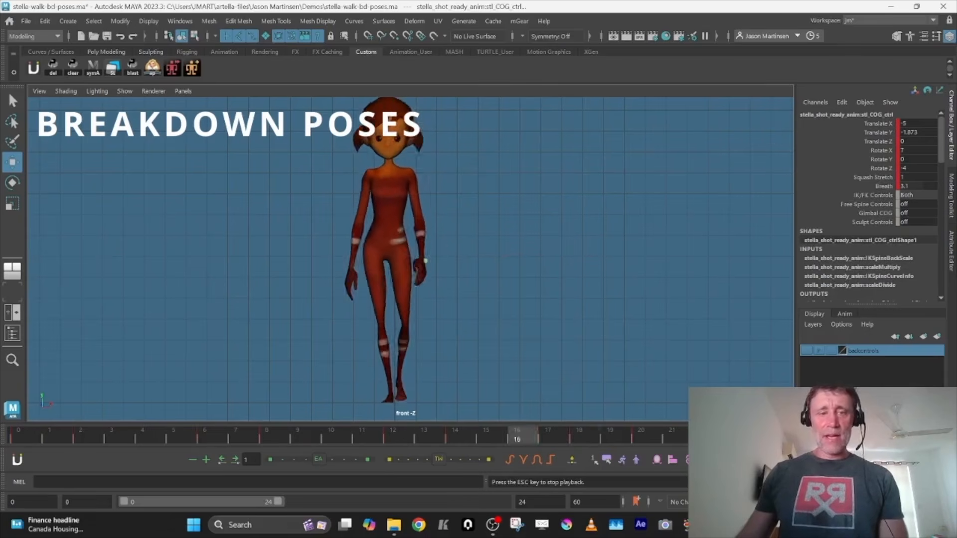
key("space")
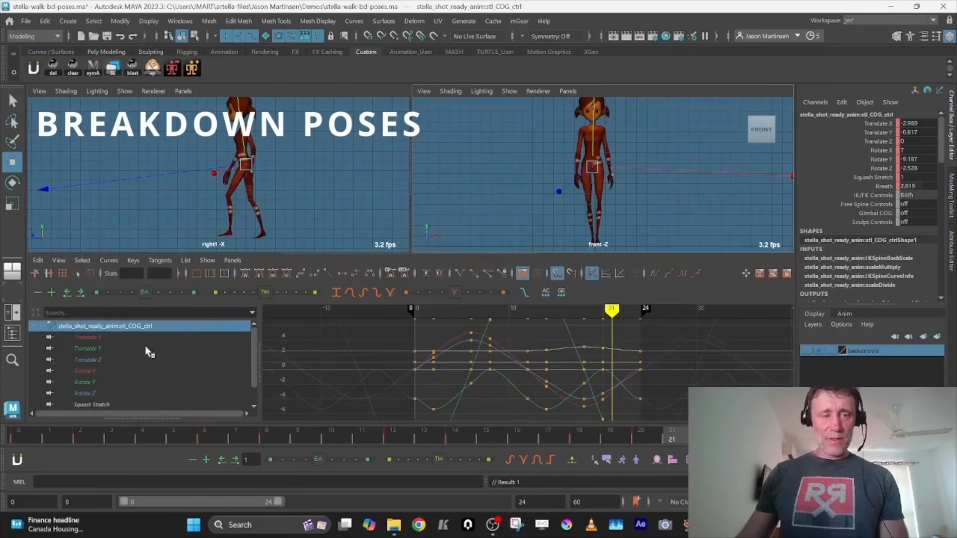
Smooth the loop ends of the COG's Translate X and Translate Y curves and check its Translate Z and Rotate X curves
left_click(110, 339)
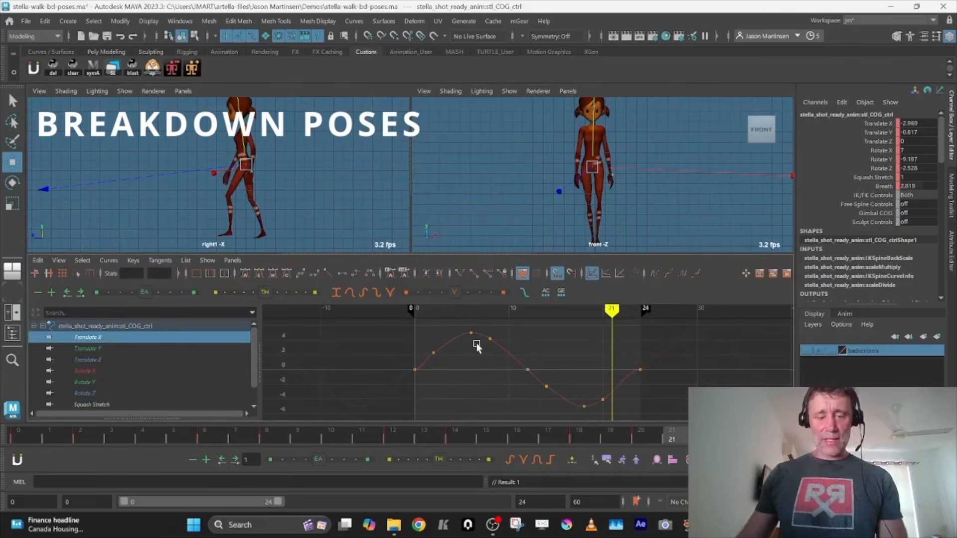
left_click(140, 350)
key("f")
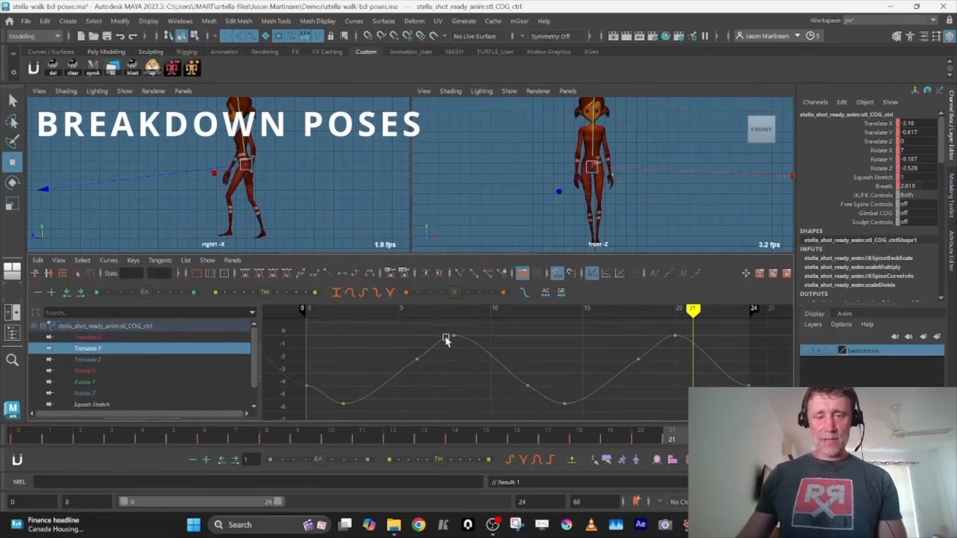
left_click(117, 361)
left_click(123, 371)
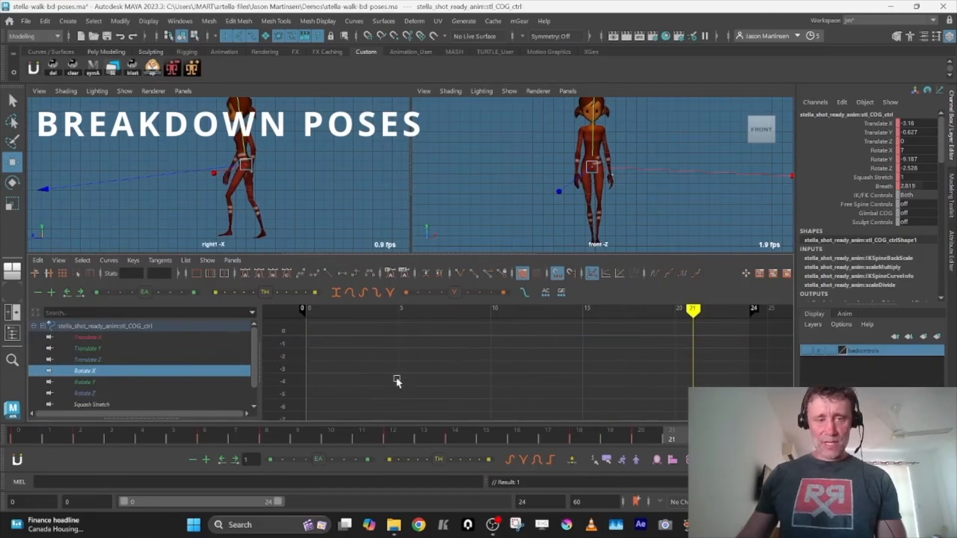
Delete the COG's Rotate Y keys at frames 2, 6, 8, 14, 18 and 20
left_click(115, 383)
key("f")
key("comma")
key("comma")
key("comma")
key("comma")
key("comma")
key("comma")
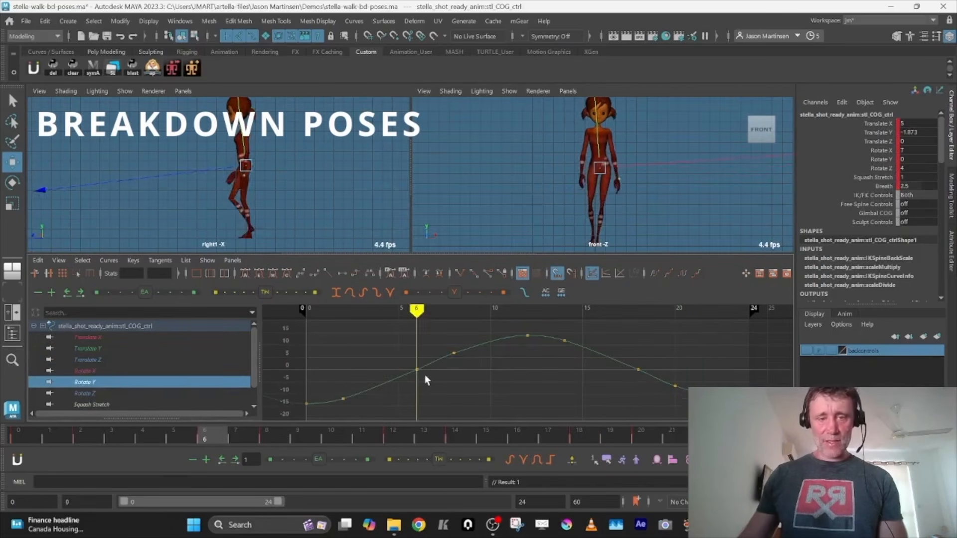
key("comma")
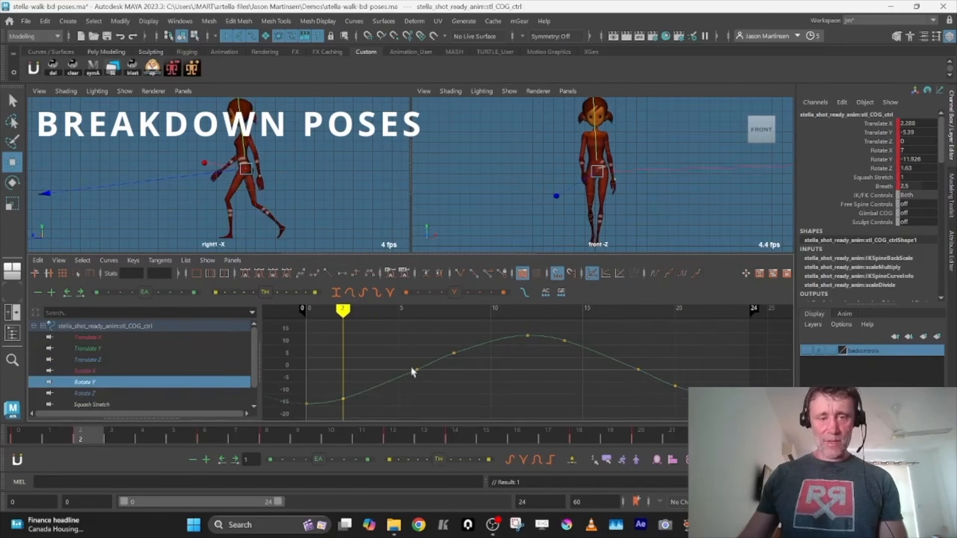
left_click_drag(333, 334, 468, 419)
left_click_drag(555, 329, 681, 403, "shift")
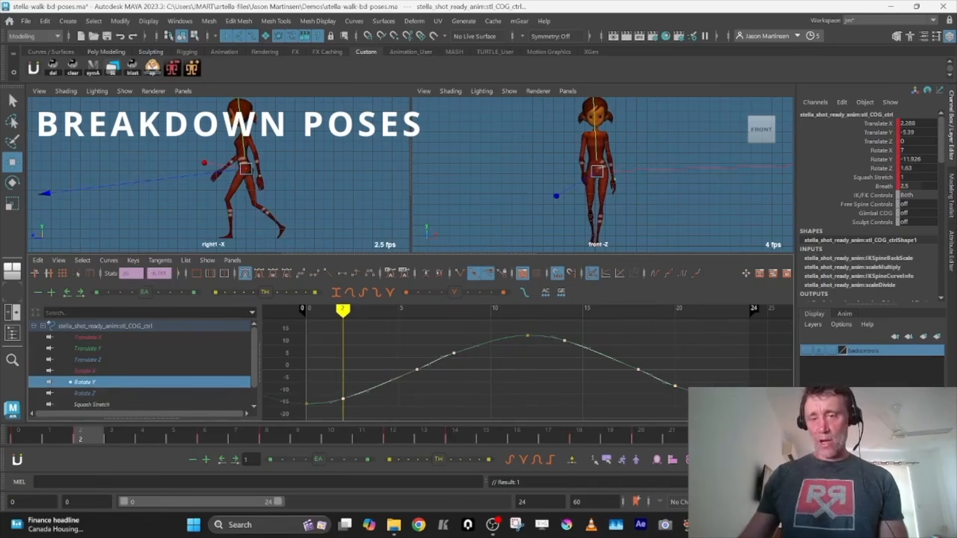
key("Delete")
Delete the COG's Rotate Z keys at frames 2, 8, 14 and 20, and switch to the lower spine FK control
left_click(124, 393)
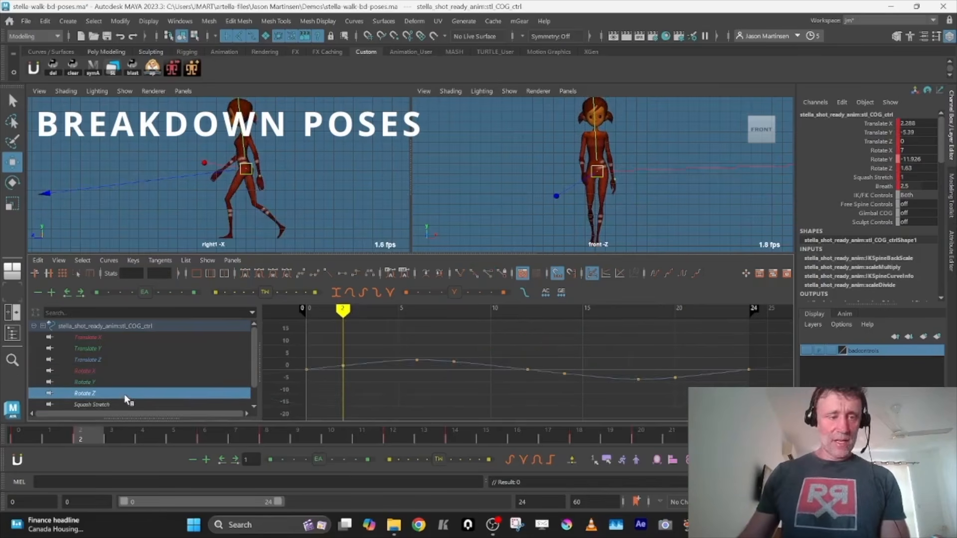
key("f")
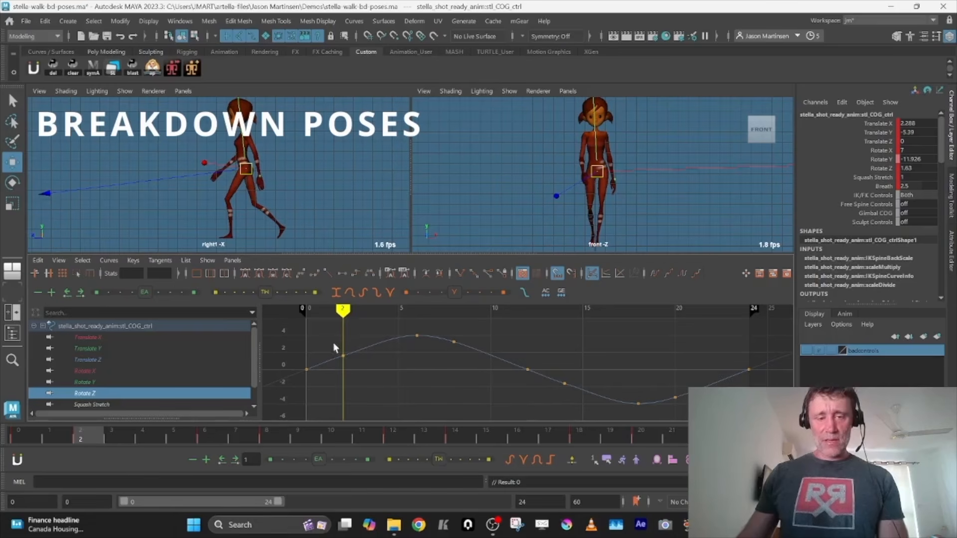
left_click_drag(333, 343, 369, 390)
left_click(638, 403)
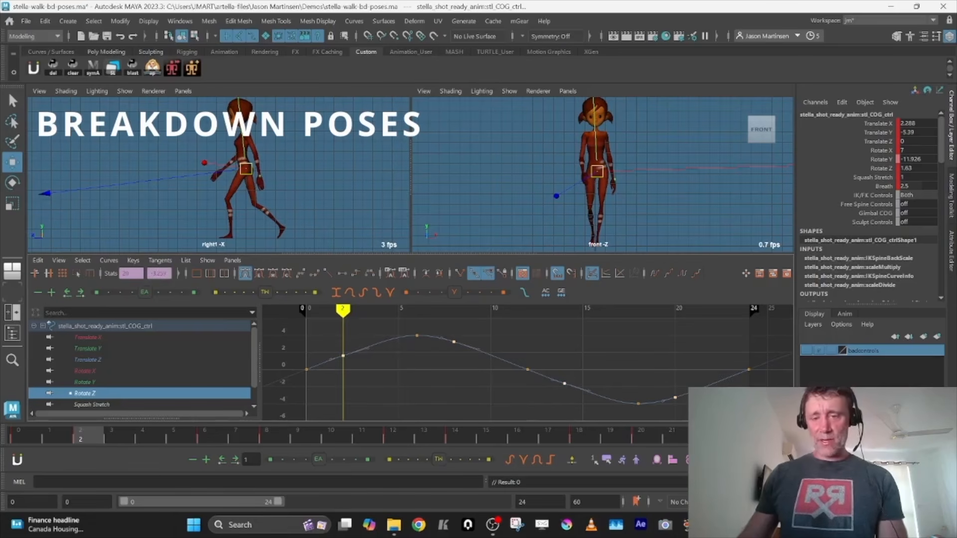
key("Delete")
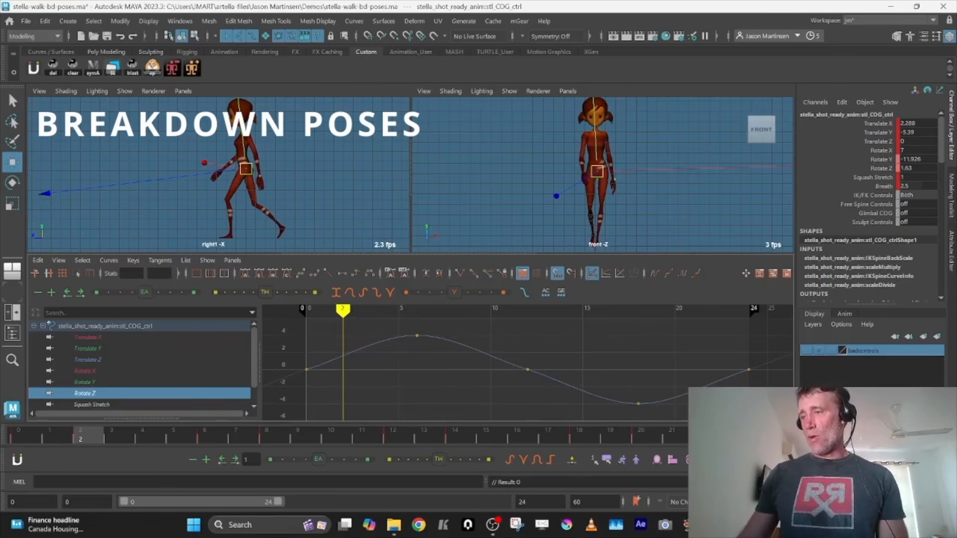
key("alt+d")
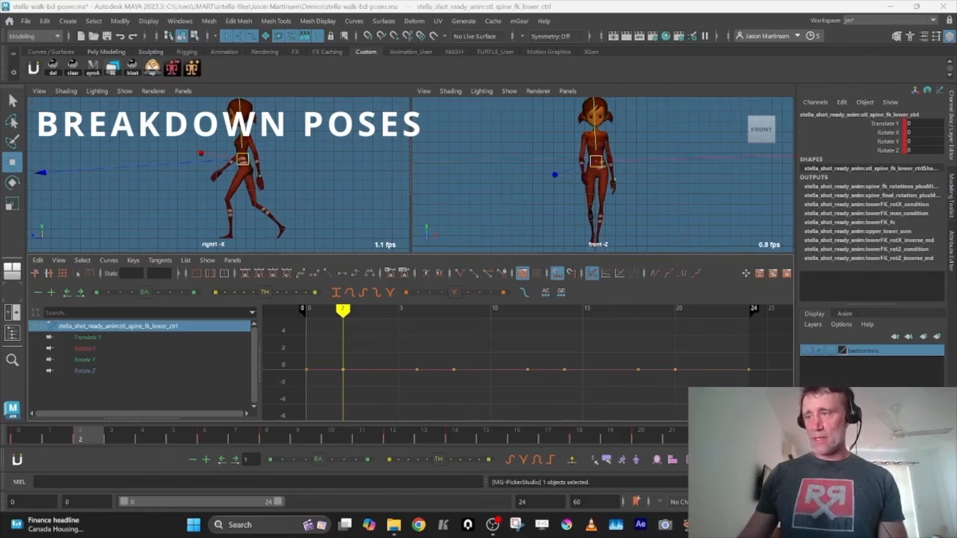
Examine the animation curves of the upper spine and shoulder FK controls, isolating the upper spine control's Translate Y curve
left_click(574, 357)
key("a")
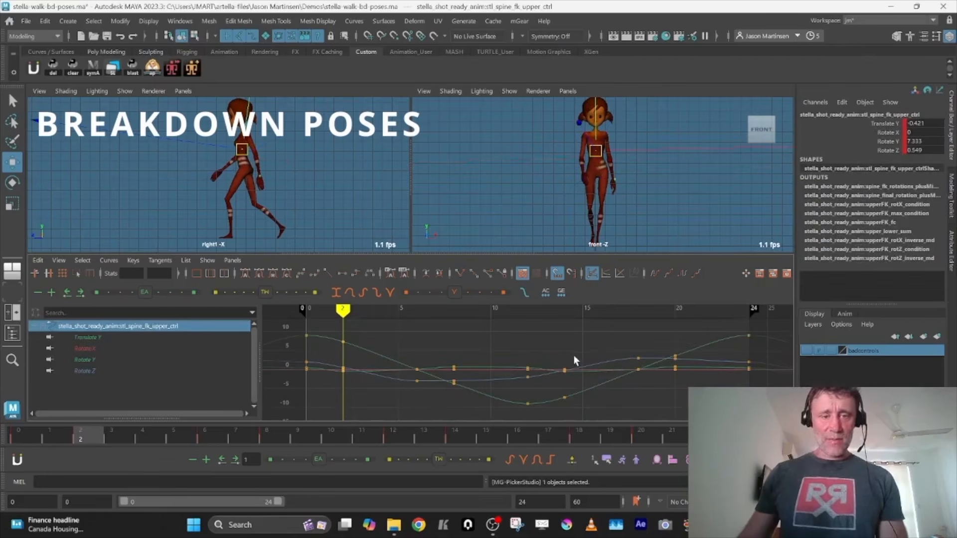
left_click(117, 339)
key("f")
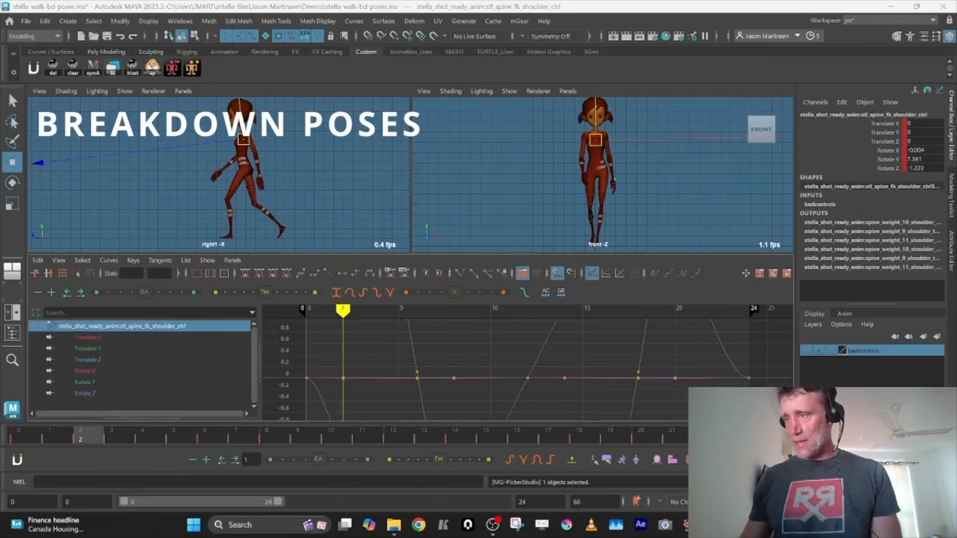
left_click(92, 359)
scroll(93, 363, "down", 2)
left_click(131, 371)
left_click(144, 361)
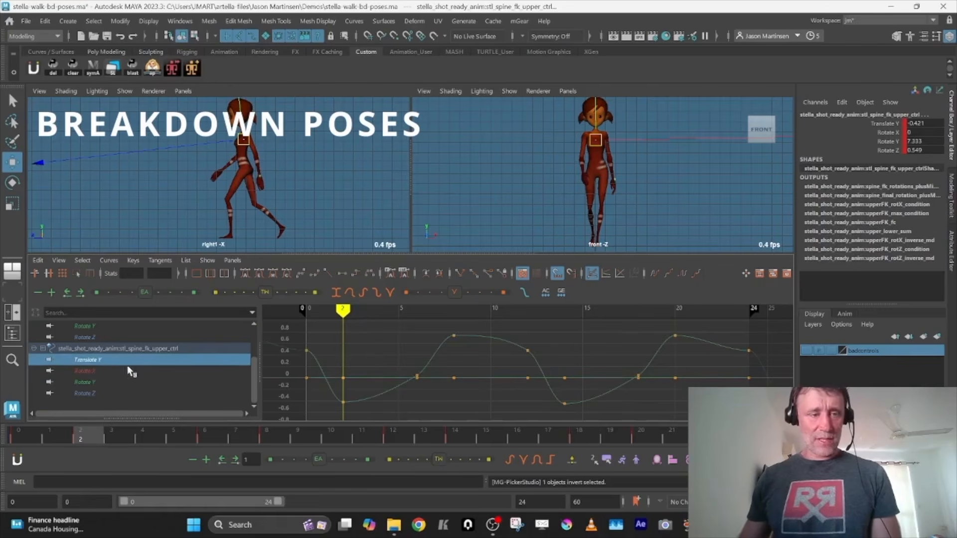
left_click(103, 348)
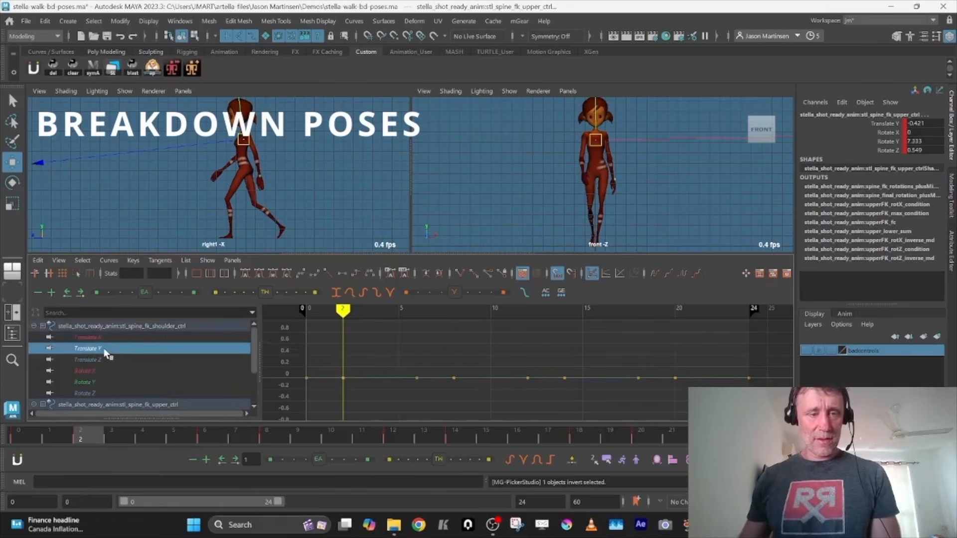
left_click(90, 360)
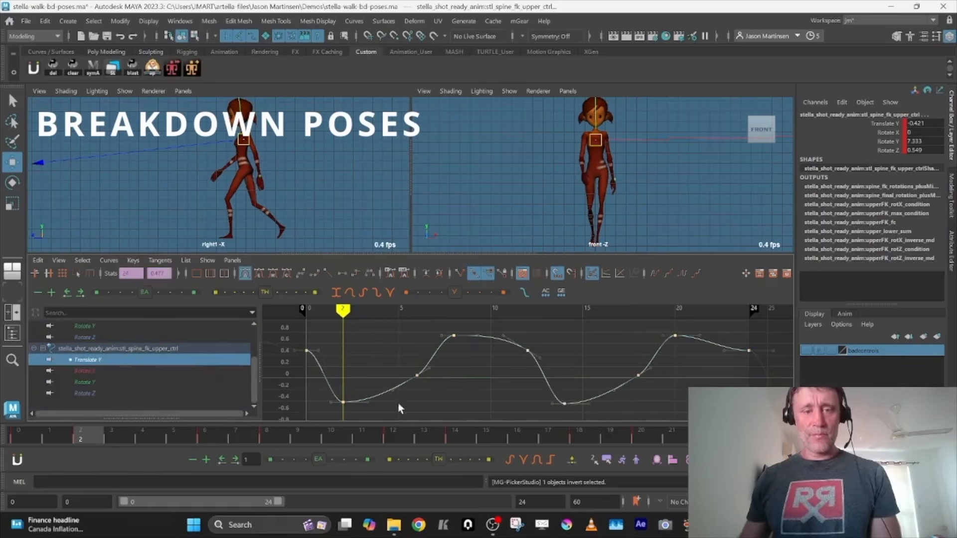
Try exaggerating the upper spine FK control's Translate Y curve by moving and scaling all its keys
key("r")
key("w")
middle_click_drag(434, 381, 472, 531, "shift")
key("ctrl+z")
right_click_drag(474, 359, 476, 400, "alt+shift")
middle_click_drag(475, 390, 484, 428, "shift")
key("ctrl+z")
key("r")
middle_click_drag(472, 389, 475, 260)
key("ctrl+z")
key("f")
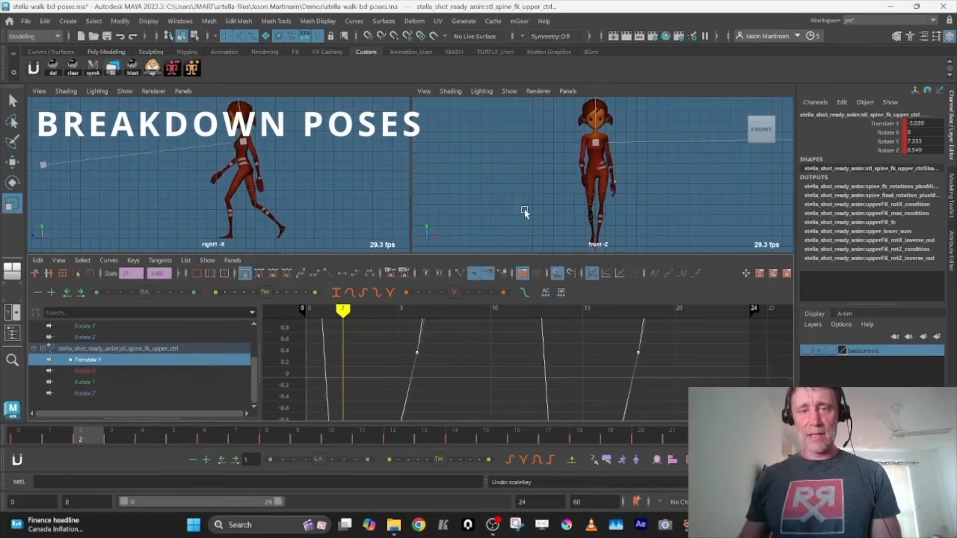
Scrub through and play back the walk cycle to check the upper spine's vertical motion
key("space")
left_click(30, 430)
left_click_drag(29, 430, 708, 438)
key("alt+v")
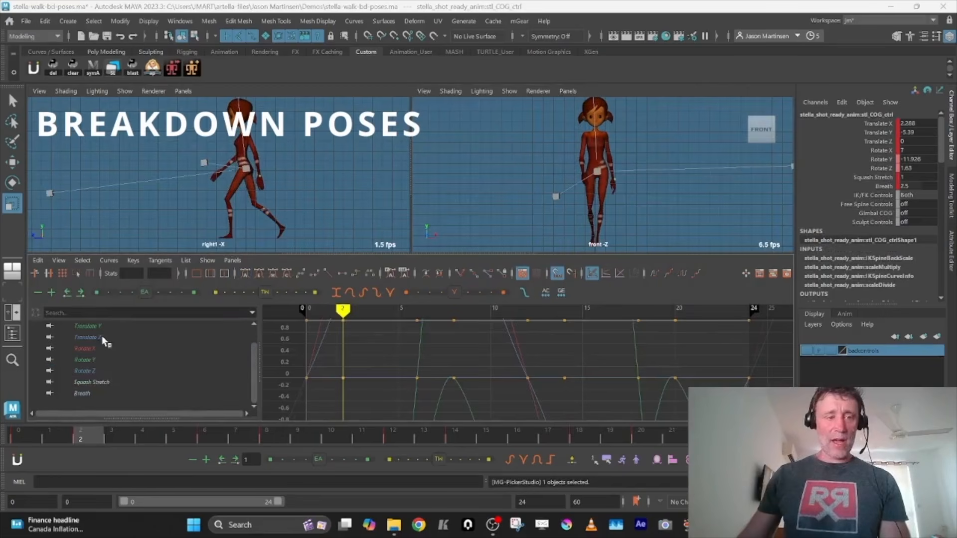
Delete the COG control's Translate Y keys at frames 6, 12 and 18
left_click(102, 325)
left_click_drag(389, 357, 660, 380)
key("Delete")
Adjust the incoming tangent handles of the COG's Translate Y peak keys at frames 8 and 20
left_click_drag(418, 325, 773, 371)
key("a")
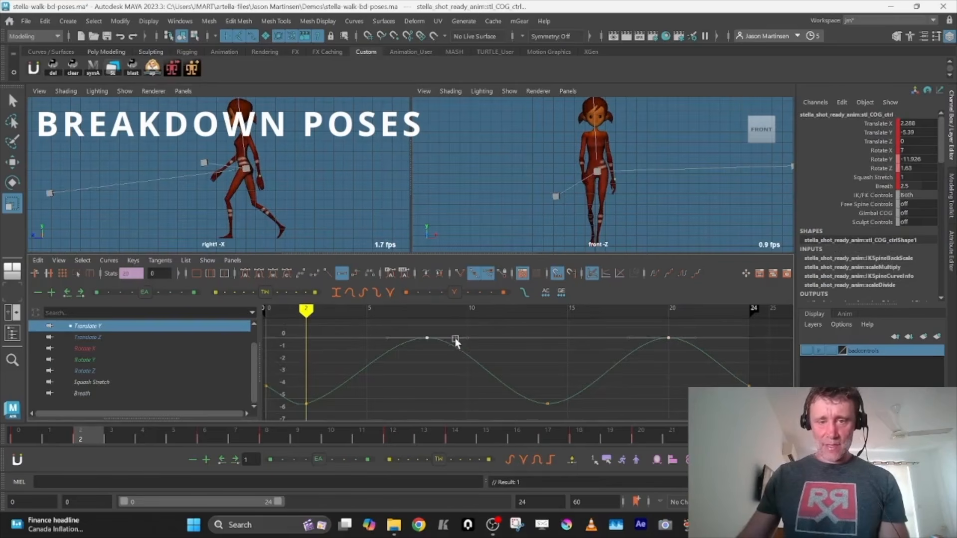
left_click_drag(383, 326, 424, 342)
left_click_drag(626, 332, 639, 348, "shift")
key("w")
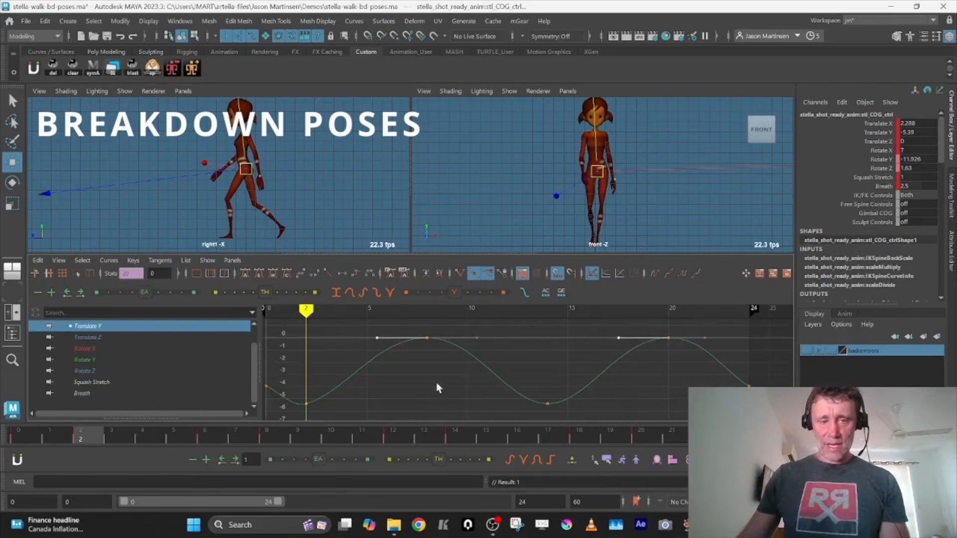
middle_click_drag(436, 382, 500, 375, "alt")
Adjust the tangent handles of the COG's Translate Y low keys at frames 2 and 14
left_click_drag(360, 381, 655, 406)
left_click_drag(397, 387, 418, 402)
middle_click_drag(416, 399, 410, 400, "shift")
left_click_drag(583, 360, 622, 403)
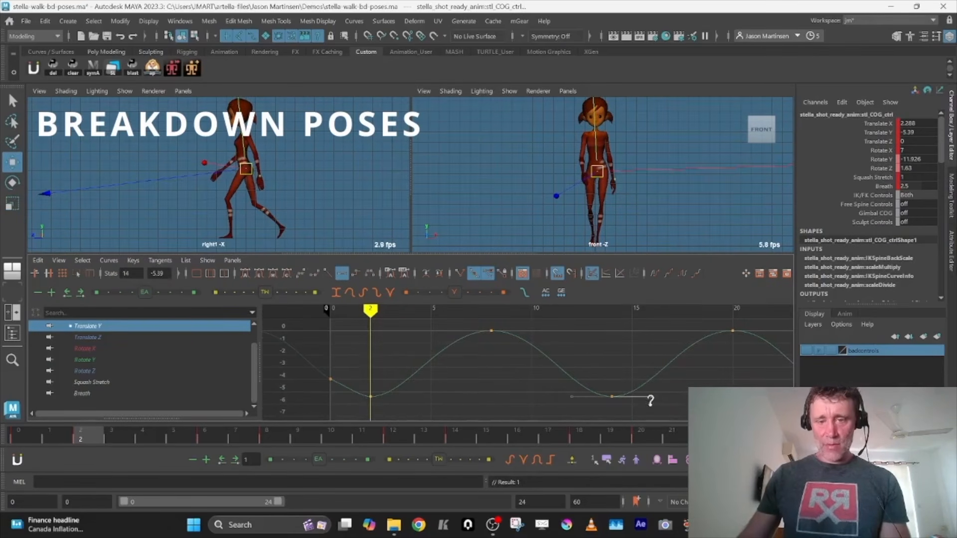
Play the walk cycle in the enlarged front view to check the COG's up-and-down motion
key("space")
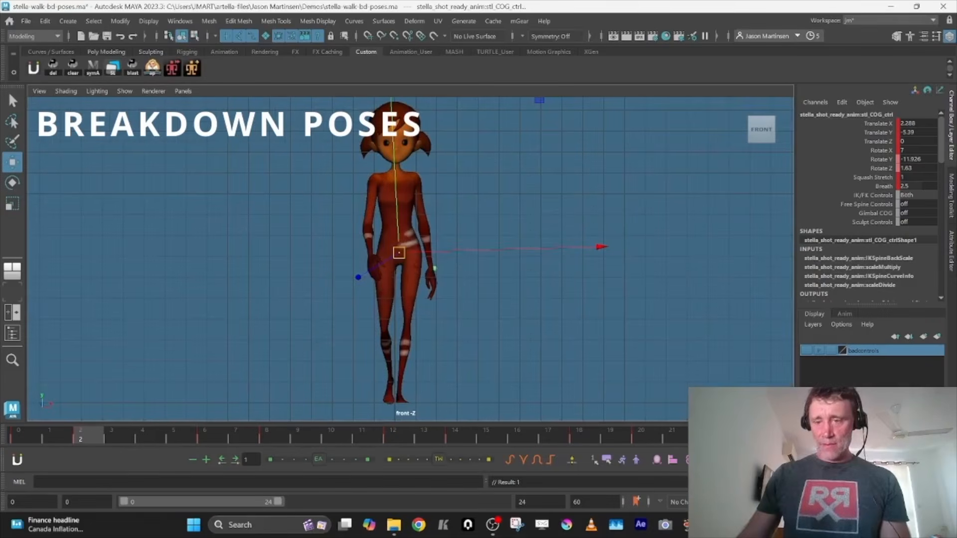
key("alt+v")
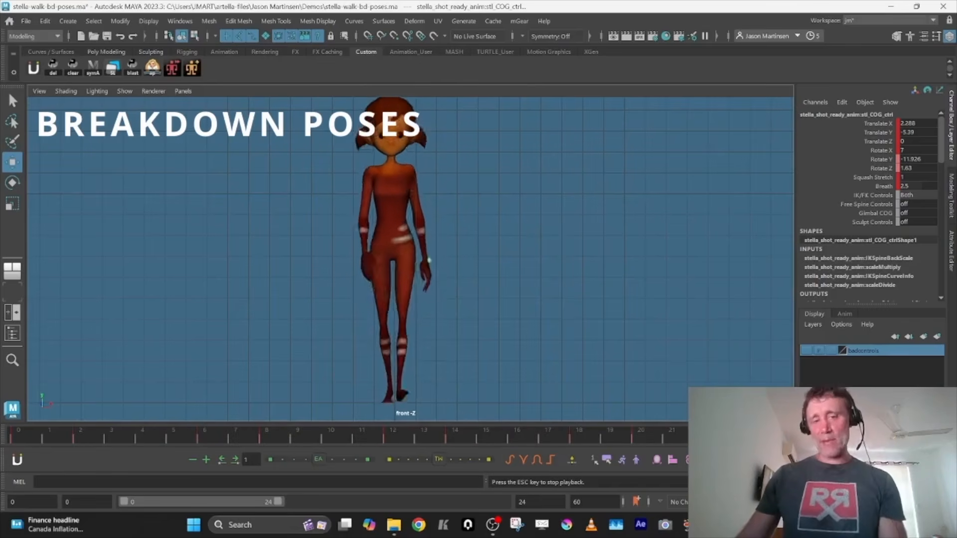
key("Escape")
key("space")
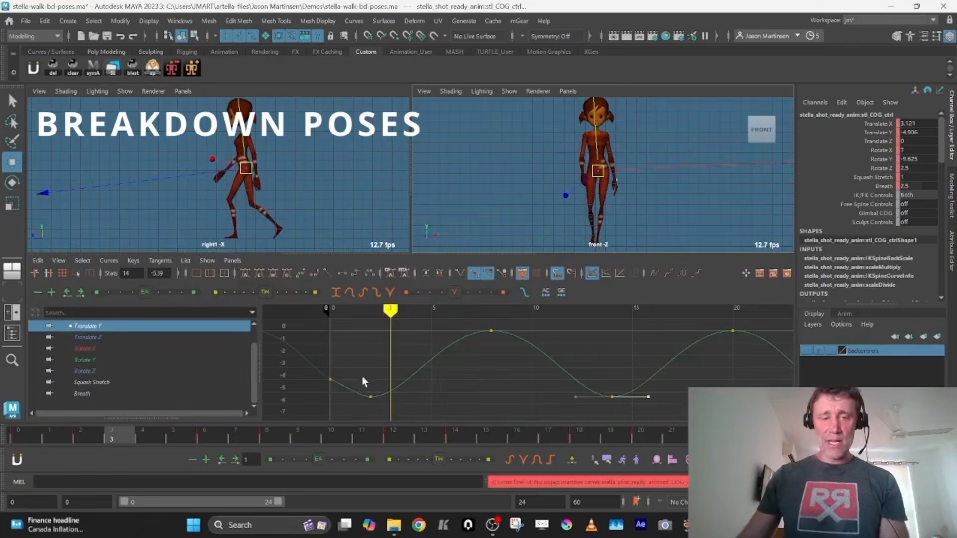
Set the COG's Translate Y low keys at frames 2 and 14 to linear tangents
left_click_drag(360, 378, 661, 422)
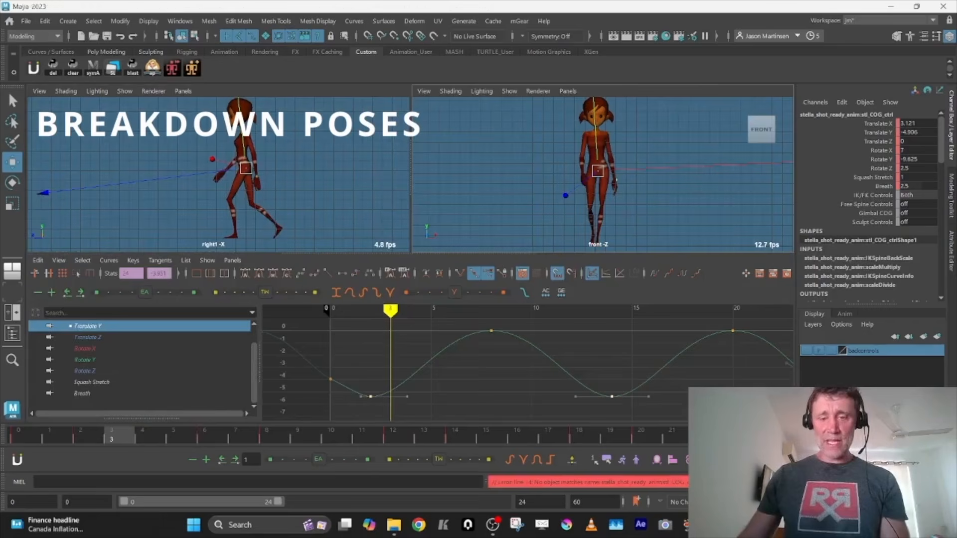
left_click(328, 273)
left_click_drag(350, 391, 351, 392)
right_click_drag(466, 384, 429, 381, "alt+shift")
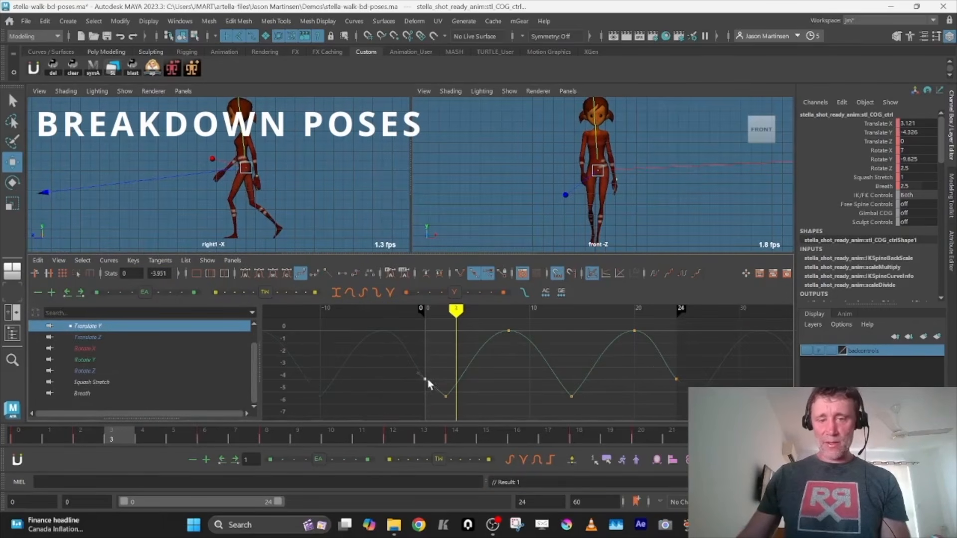
Set the COG's Translate Y keys at frames 0 and 24 to -3.054, matching the curve's value at frame 12
left_click_drag(666, 366, 687, 395, "shift")
middle_click_drag(687, 394, 687, 385, "shift")
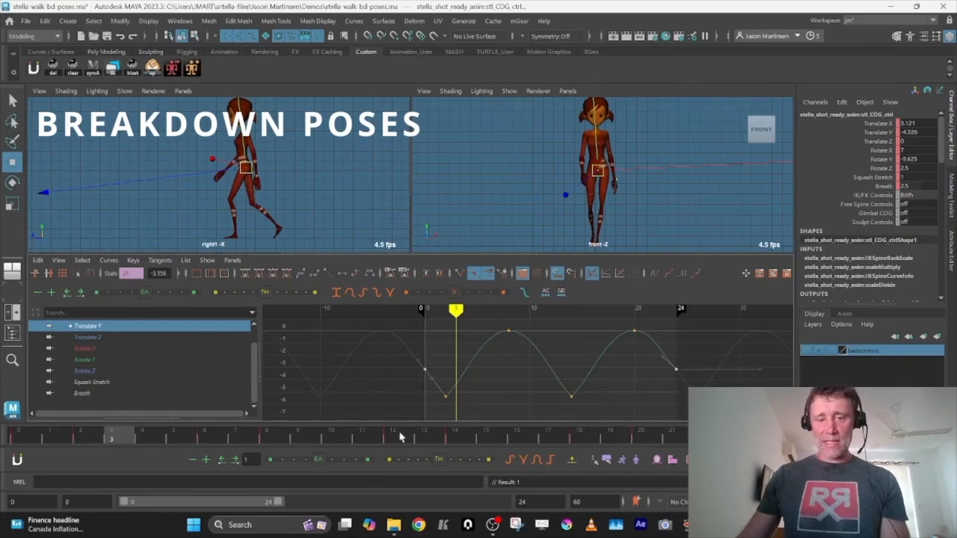
left_click(399, 431)
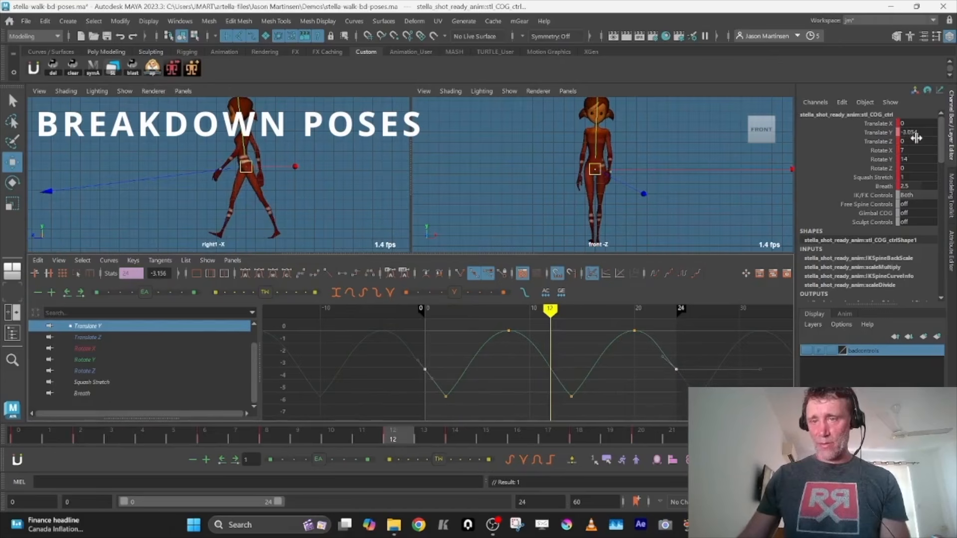
left_click_drag(708, 355, 672, 378)
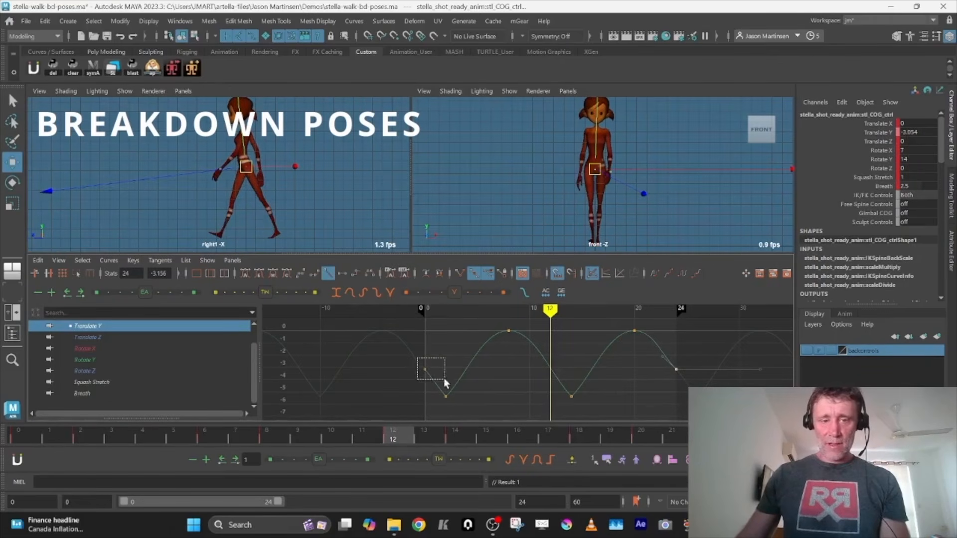
left_click_drag(445, 383, 446, 383)
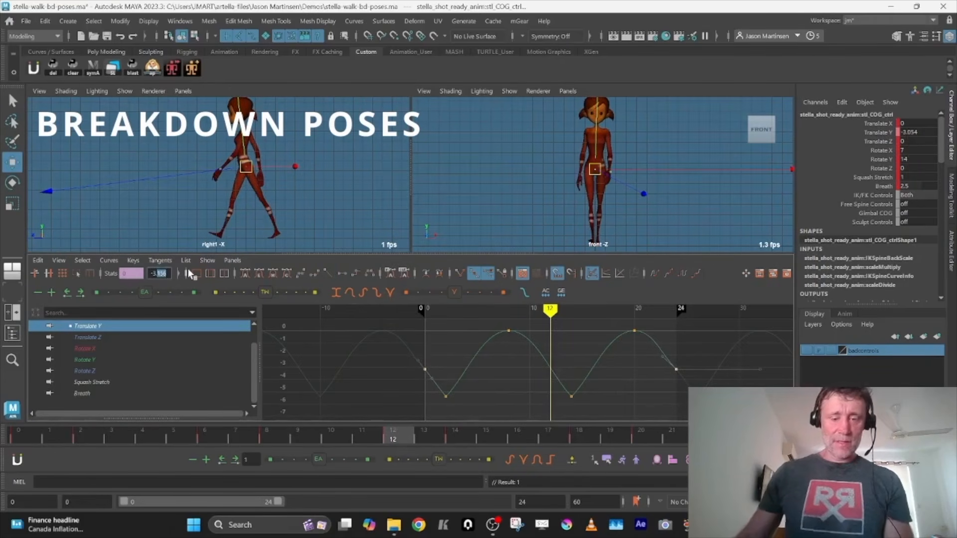
type("-3.054")
key("Return")
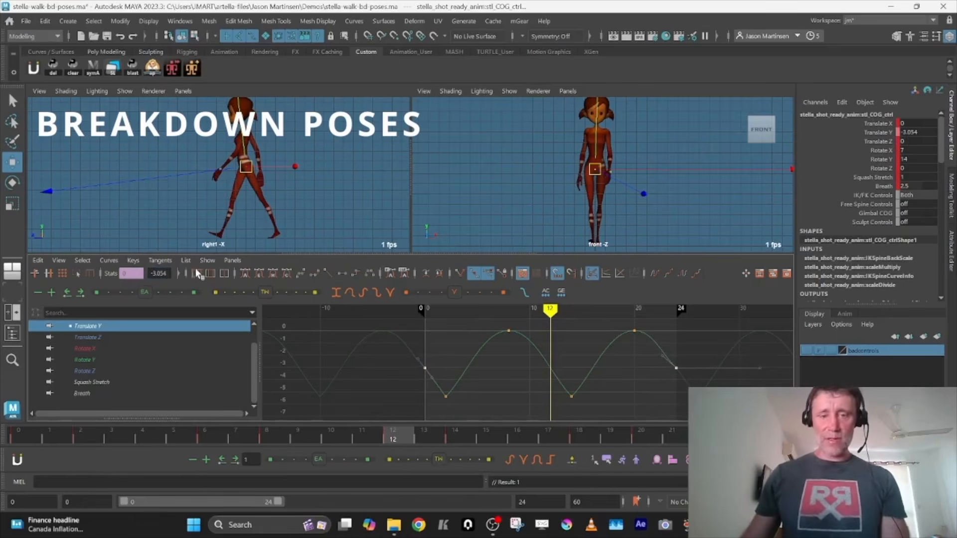
Angle the frame 24 key's incoming tangent to follow the Translate Y curve and adjust the incoming handle of the frame 8 peak
left_click_drag(670, 343, 662, 377)
middle_click_drag(661, 370, 660, 369)
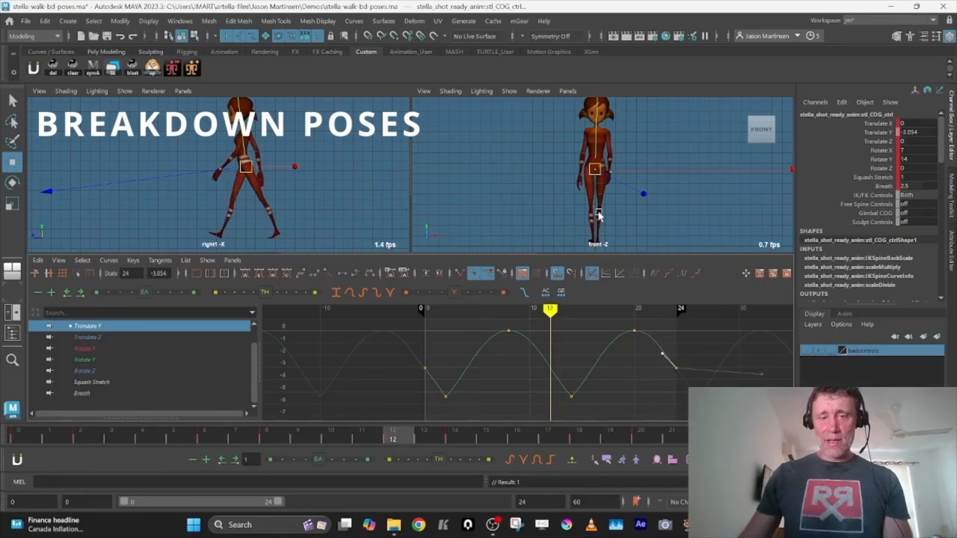
left_click_drag(483, 342, 665, 346)
middle_click_drag(665, 341, 668, 340, "shift")
key("ctrl+z")
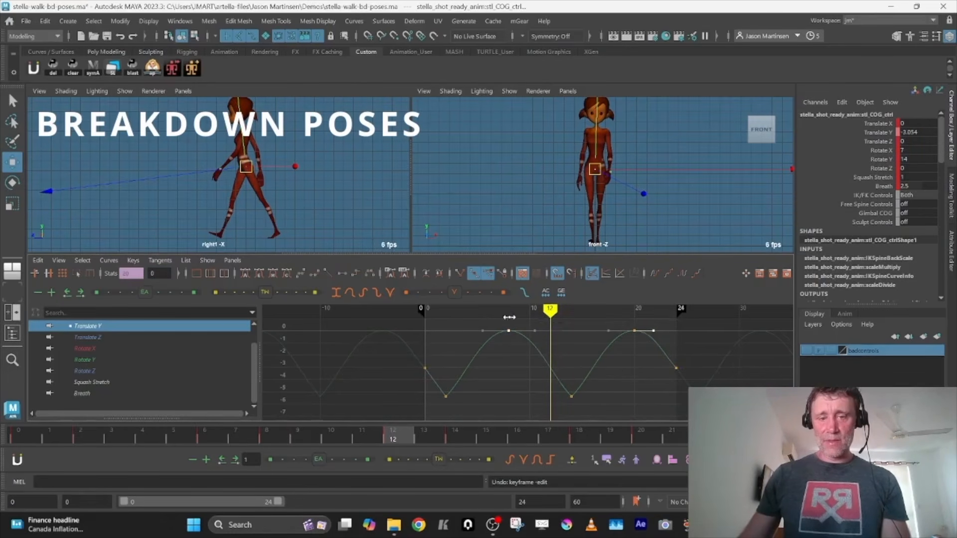
left_click_drag(487, 320, 497, 339)
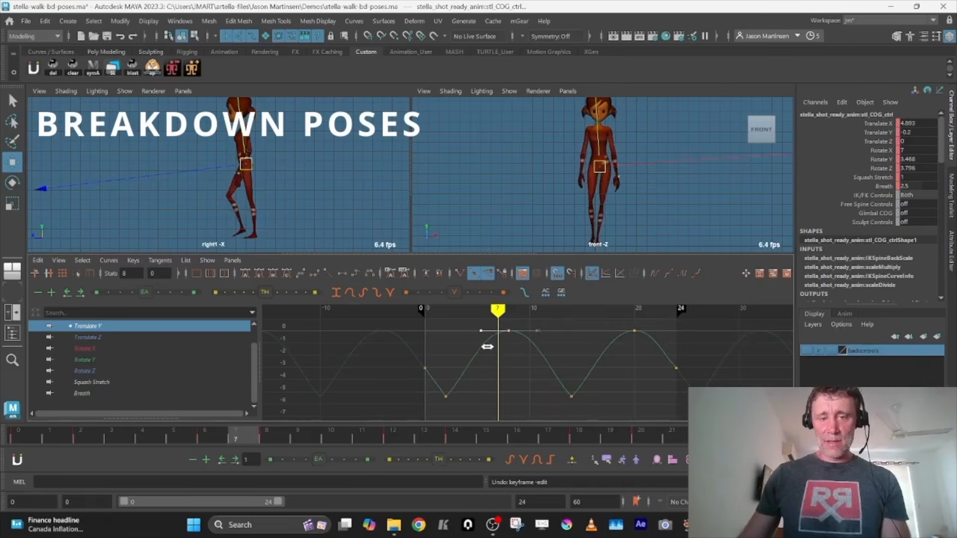
Play the cycle in the enlarged front view to review the revised COG Translate Y timing
key("space")
key("alt+v")
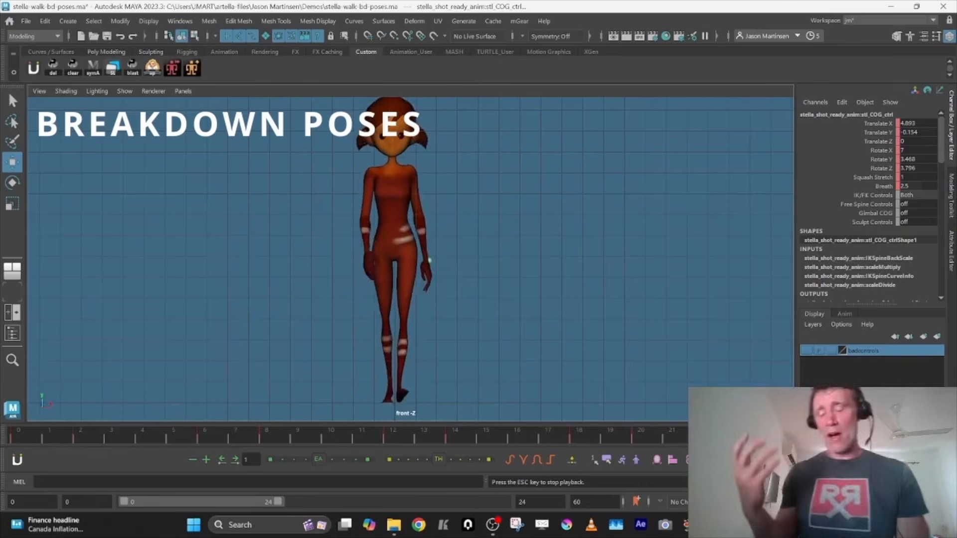
key("Escape")
key("space")
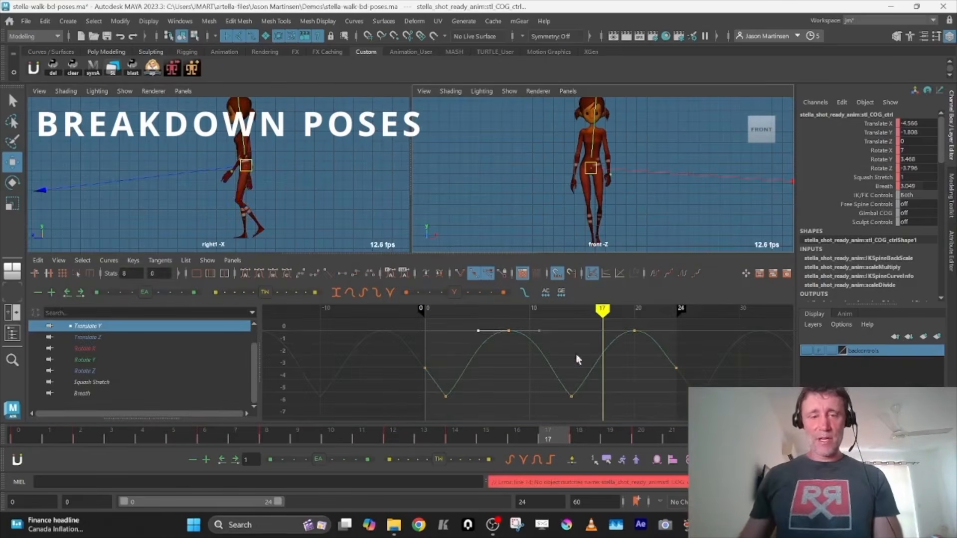
Flatten the COG's Translate Y tangents at frames 2 and 14 and shorten their outgoing handles
left_click_drag(405, 393, 595, 411)
right_click_drag(594, 411, 624, 425, "alt")
key("shift+f")
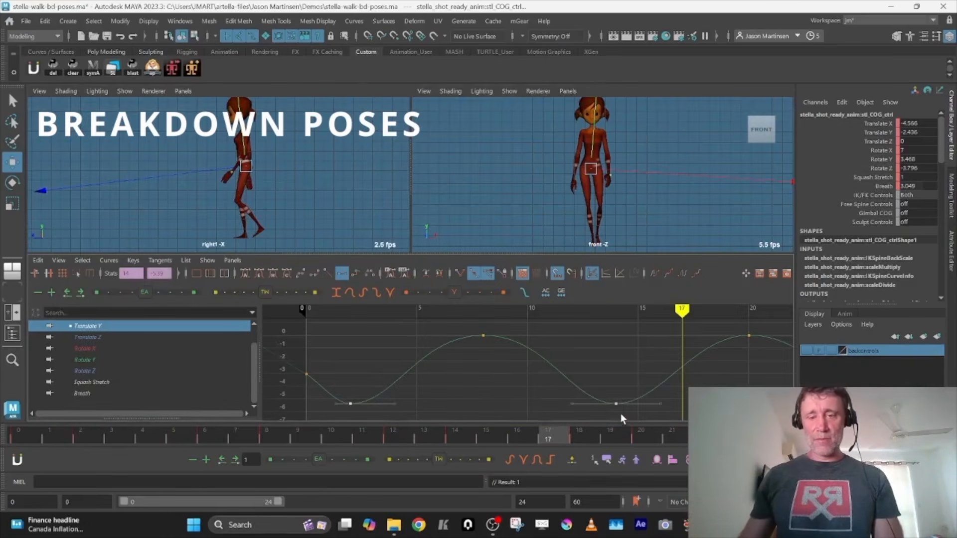
left_click_drag(660, 417, 666, 418)
middle_click_drag(662, 414, 649, 415, "shift")
left_click_drag(324, 370, 366, 417)
left_click_drag(385, 384, 402, 417)
middle_click_drag(396, 414, 389, 414, "shift")
left_click(420, 395)
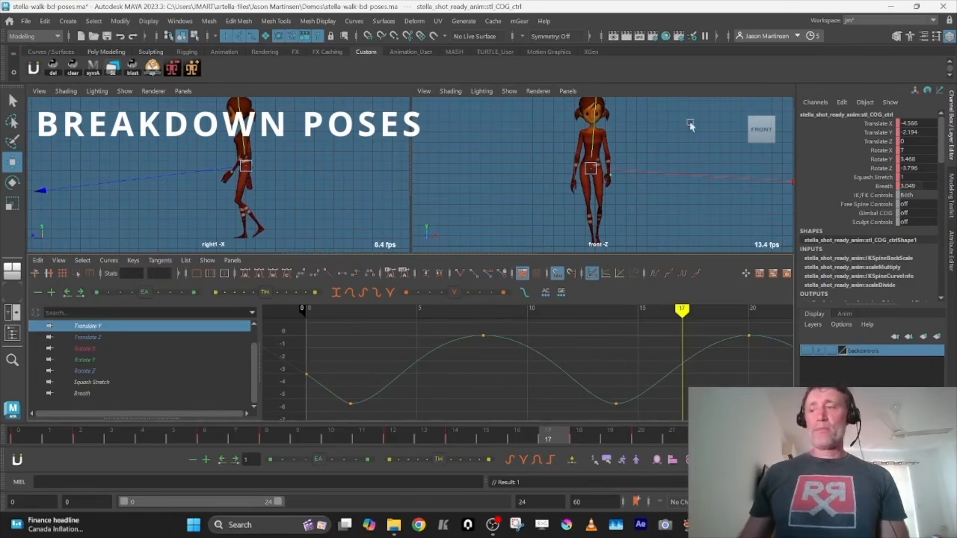
Isolate the COG control's Rotate Y curve and go to its key at frame 12
left_click(491, 404)
key("a")
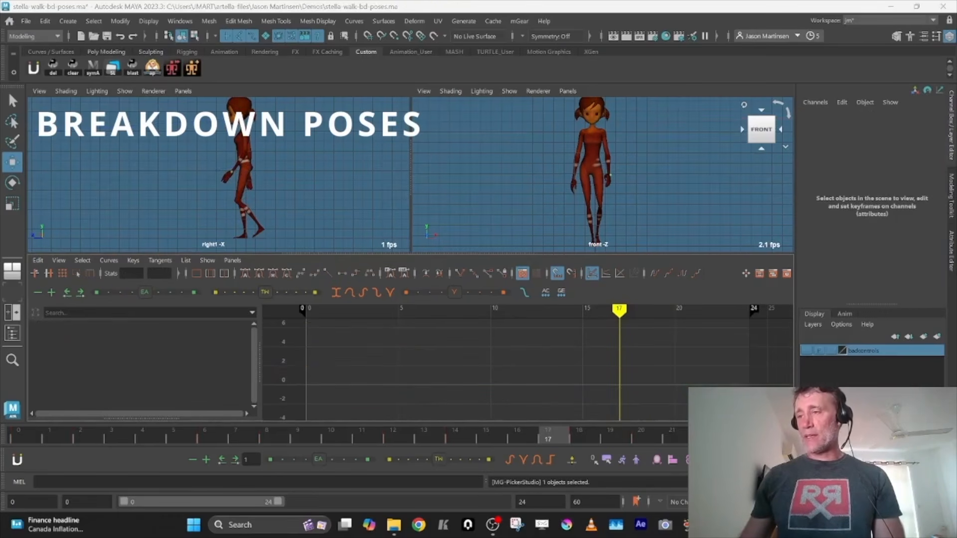
left_click(126, 384)
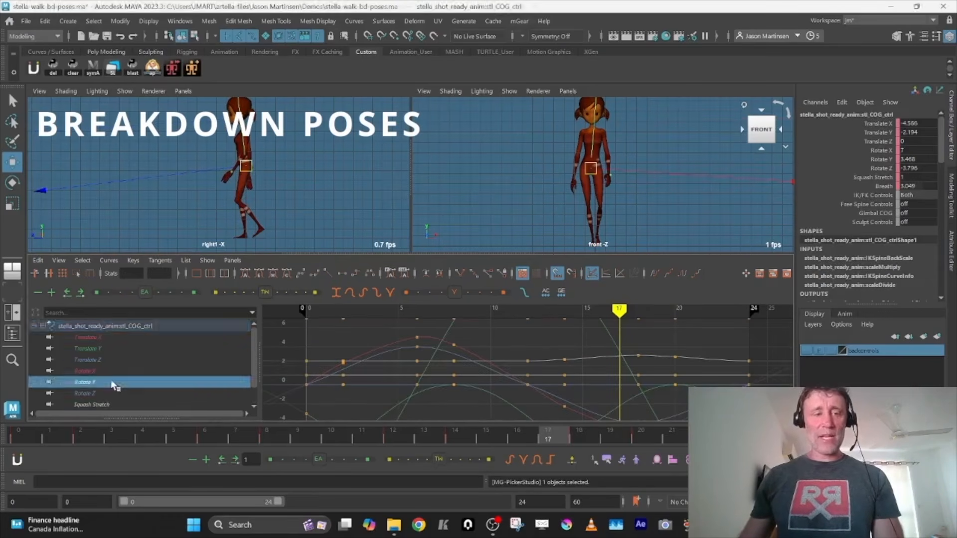
key("f")
key("comma")
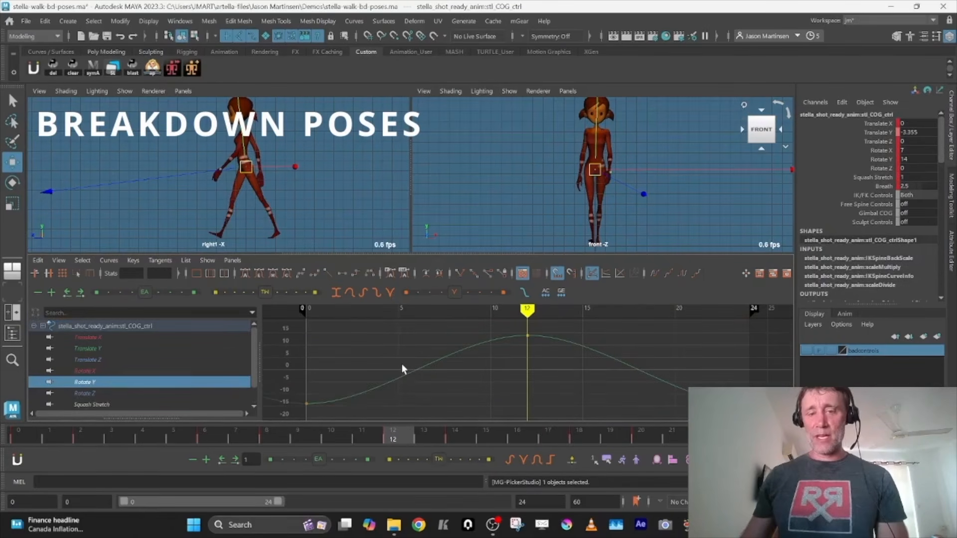
Try exaggerating the COG's Rotate Y curve by scaling all its keys, scrub through the cycle, and undo the scaling
left_click_drag(506, 327, 547, 350)
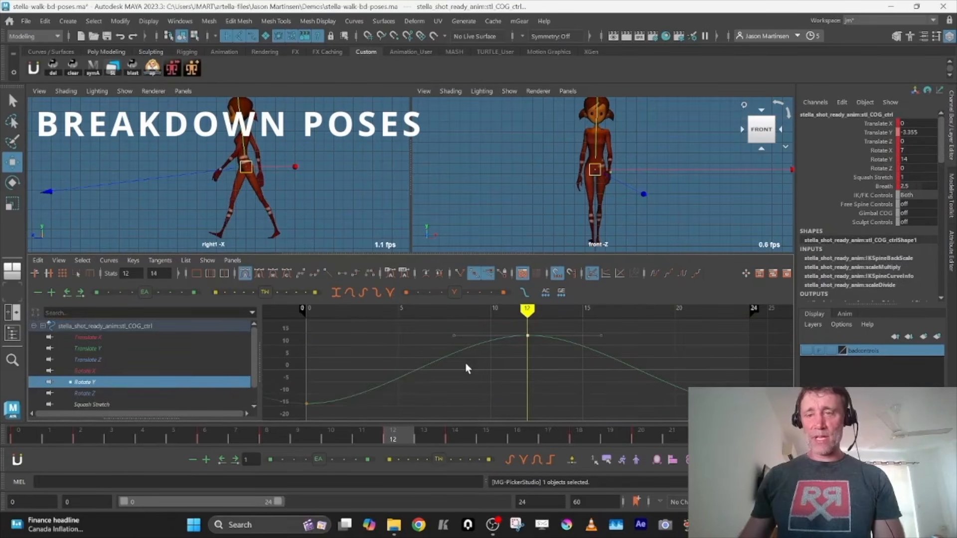
left_click(440, 358)
key("r")
middle_click_drag(473, 390, 463, 367, "shift")
key("space")
left_click_drag(61, 441, 763, 440)
key("space")
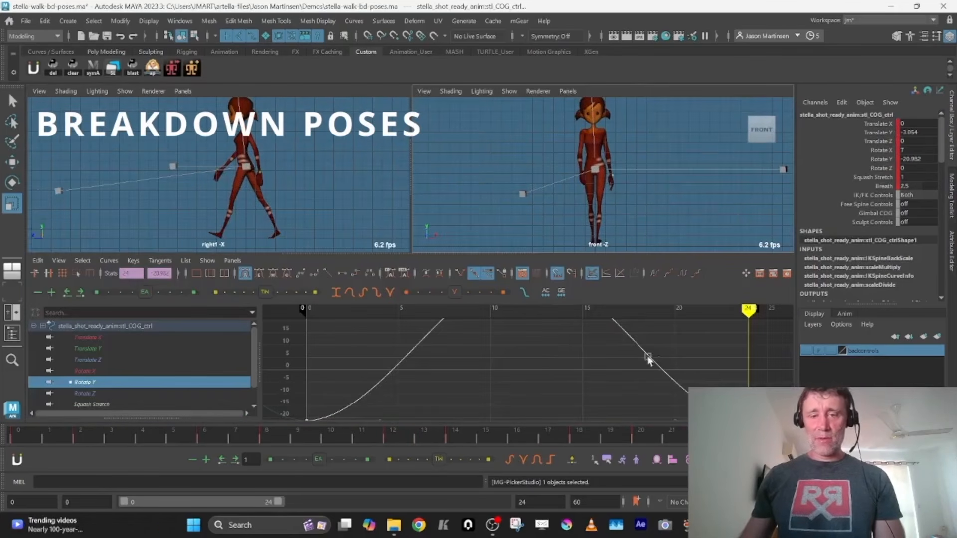
key("f")
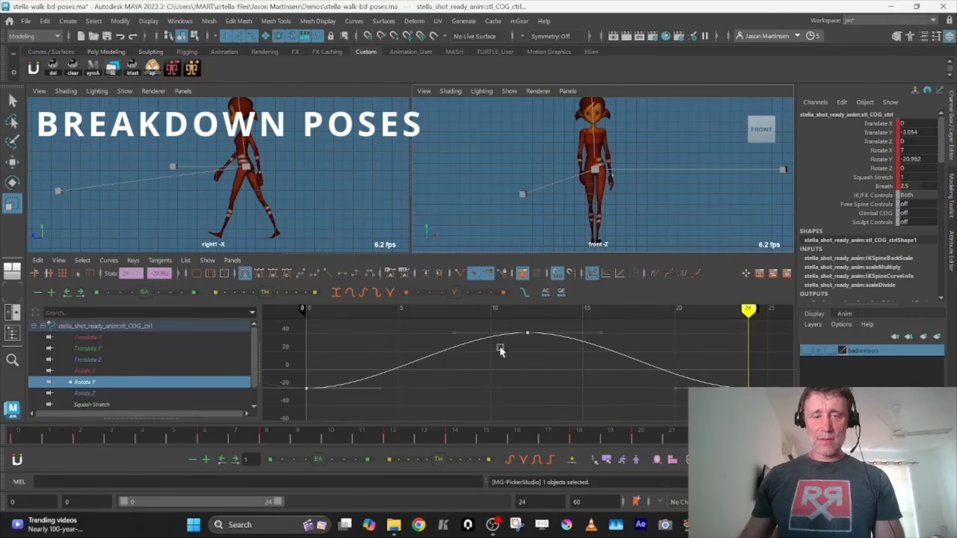
key("space")
left_click_drag(109, 427, 647, 435)
key("space")
key("ctrl+z")
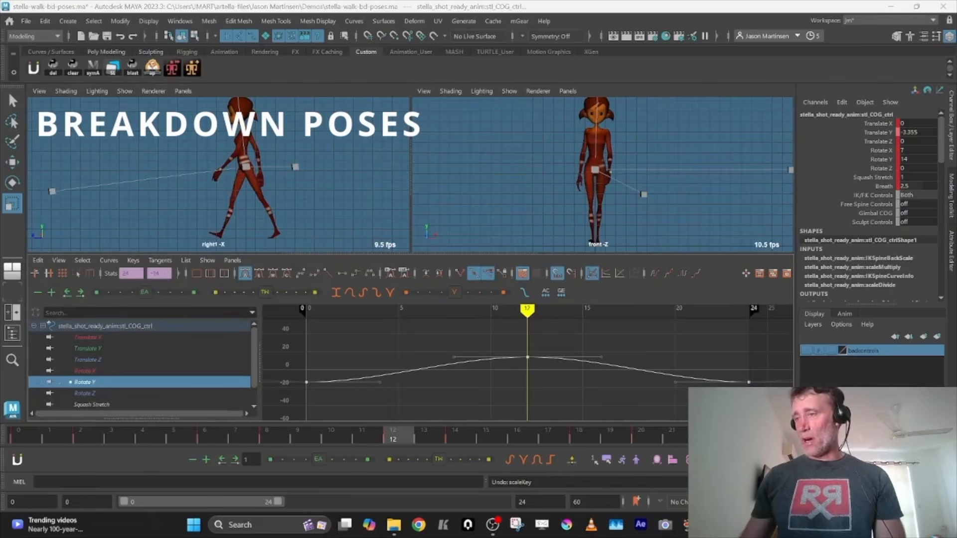
Delete the in-between keys from the spine FK shoulder control's Rotate Y curve, keeping only the keys at frames 0, 12 and 24
left_click(103, 359)
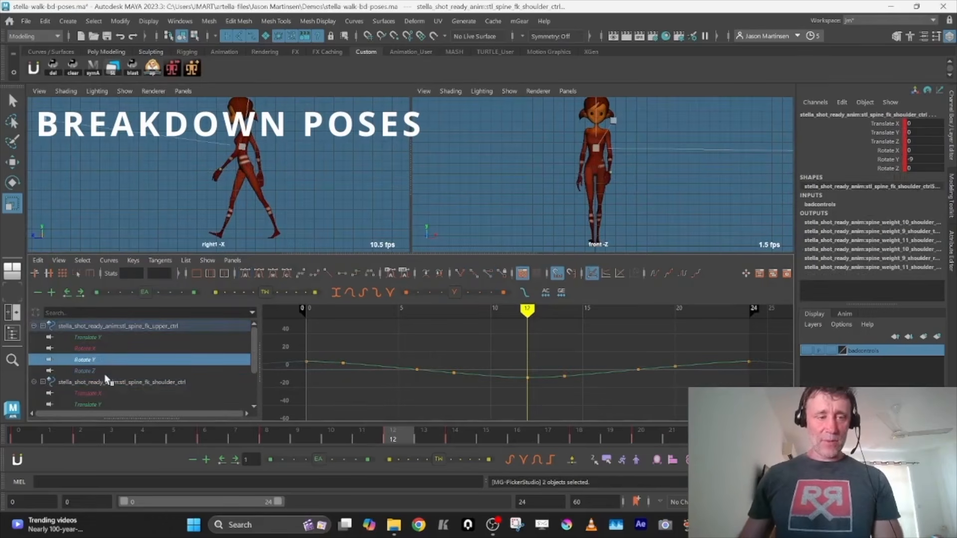
left_click(104, 382)
key("f")
left_click_drag(490, 406, 336, 328)
left_click_drag(556, 328, 699, 418, "shift")
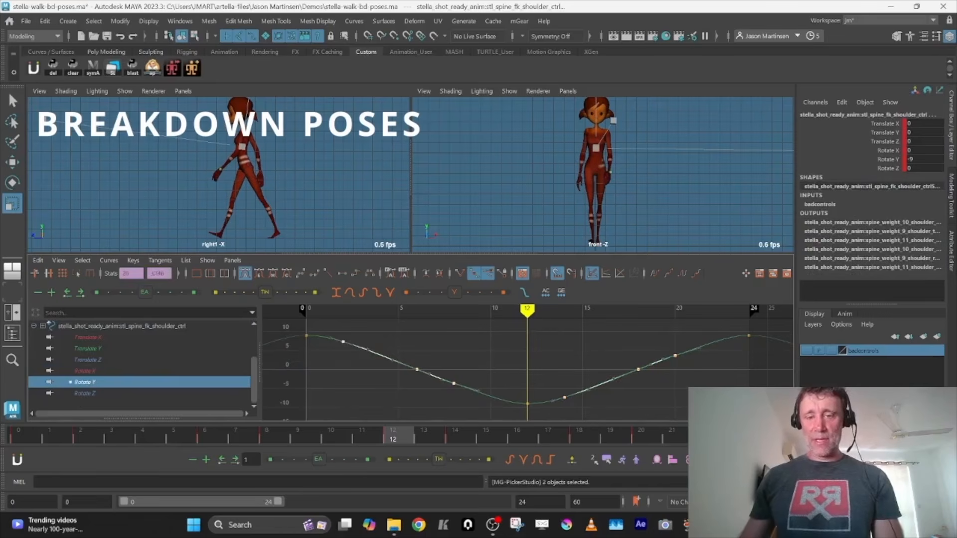
key("Delete")
Try scaling the shoulder control's Rotate Y curve to about -34 at frame 12, scrub through the cycle, and undo the scaling
left_click_drag(588, 375, 602, 400)
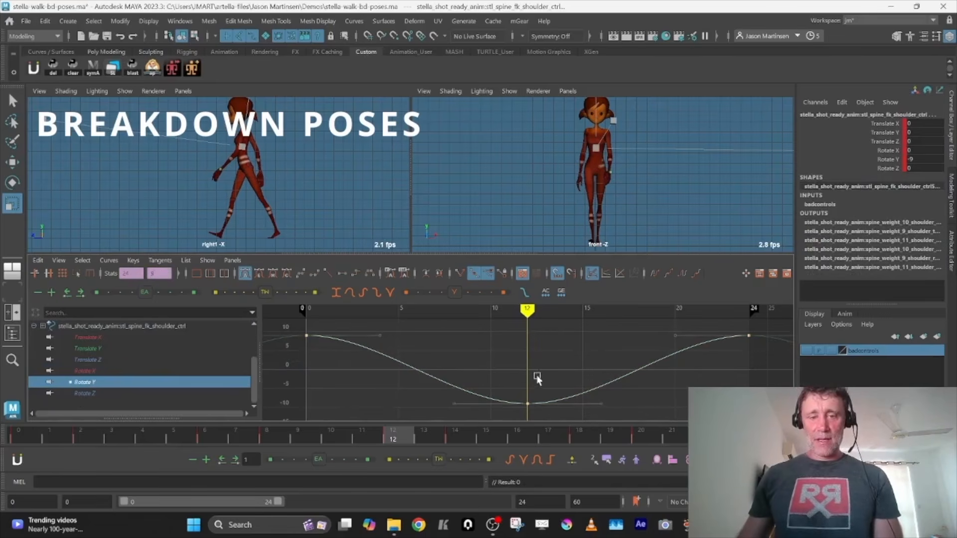
middle_click_drag(529, 369, 530, 322)
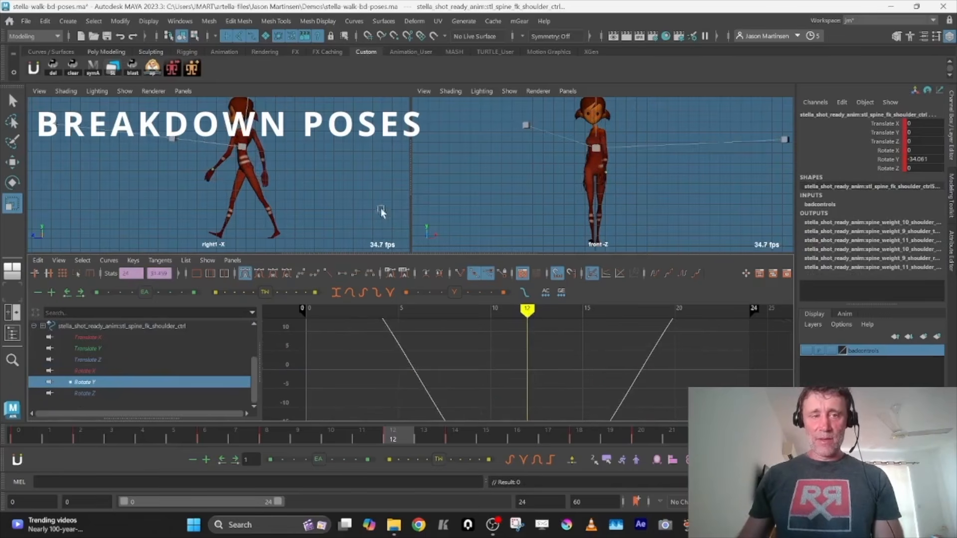
key("space")
left_click_drag(50, 433, 703, 437)
left_click_drag(625, 459, 748, 461)
key("space")
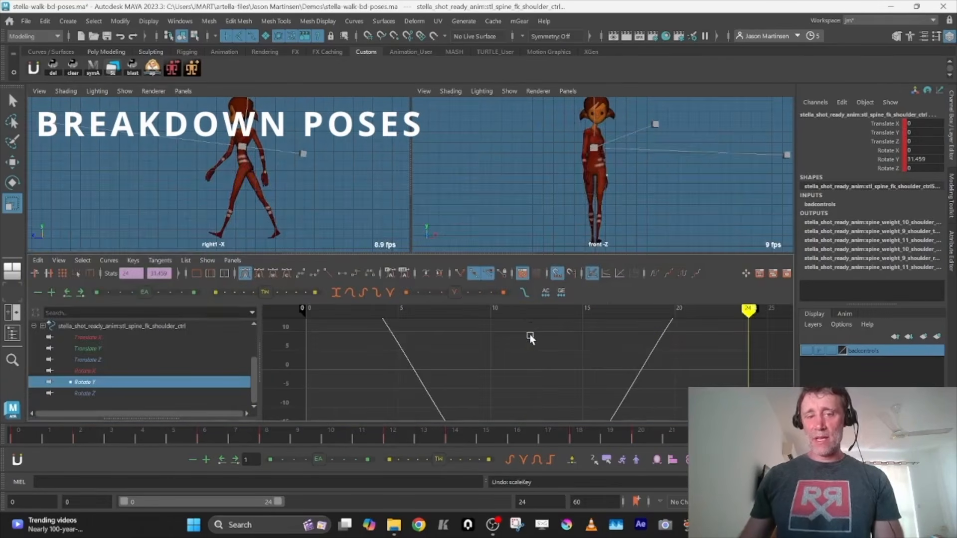
left_click(529, 334)
Play the cycle in the enlarged front view to review the shoulder twist with the cleaned-up Rotate Y curve
key("space")
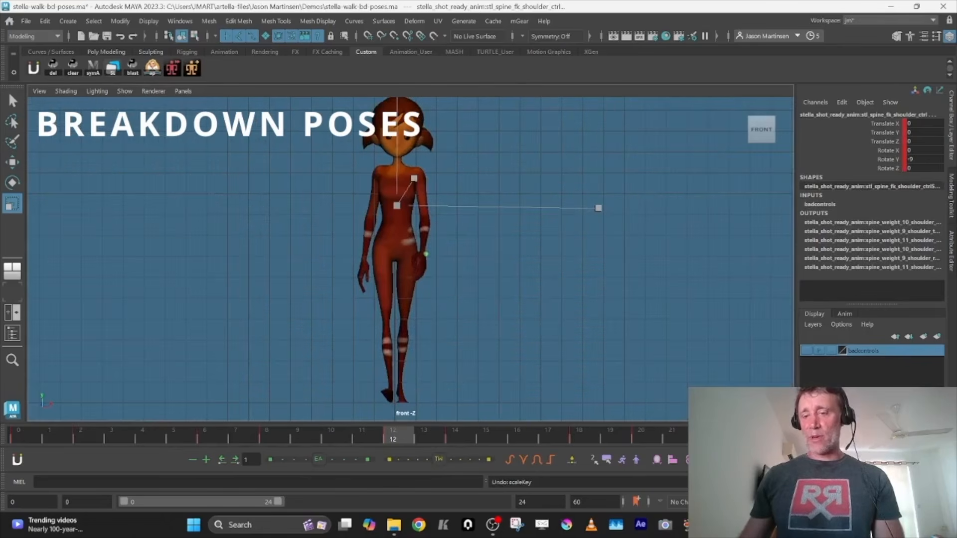
key("alt+v")
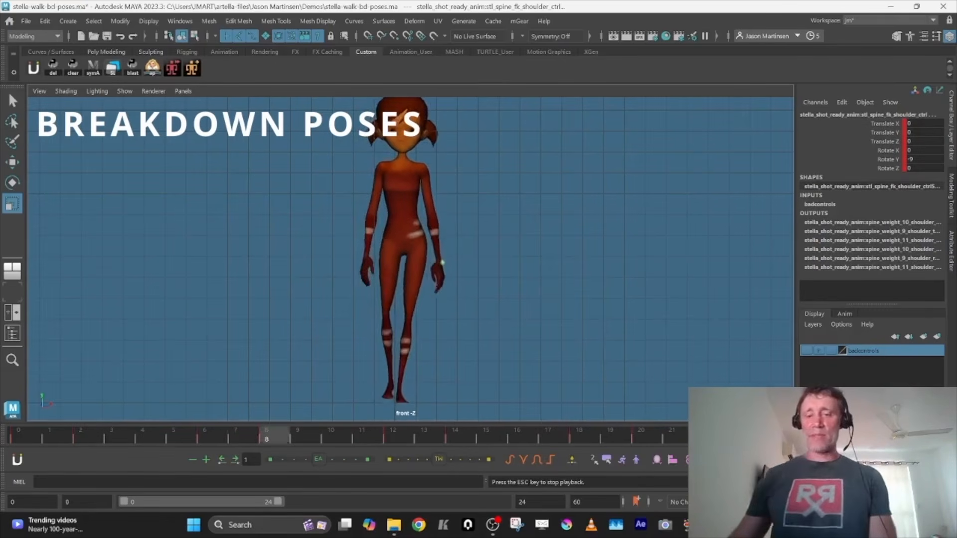
key("Escape")
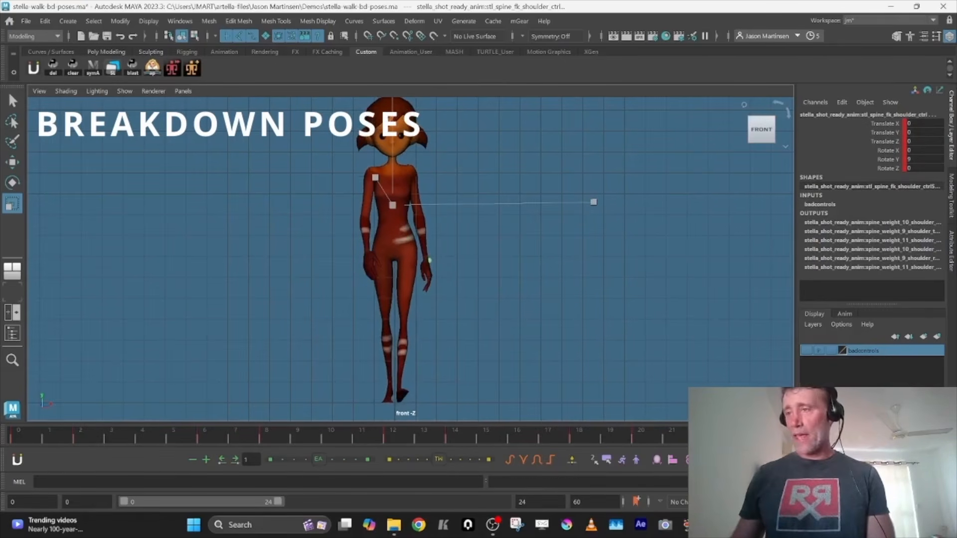
key("space")
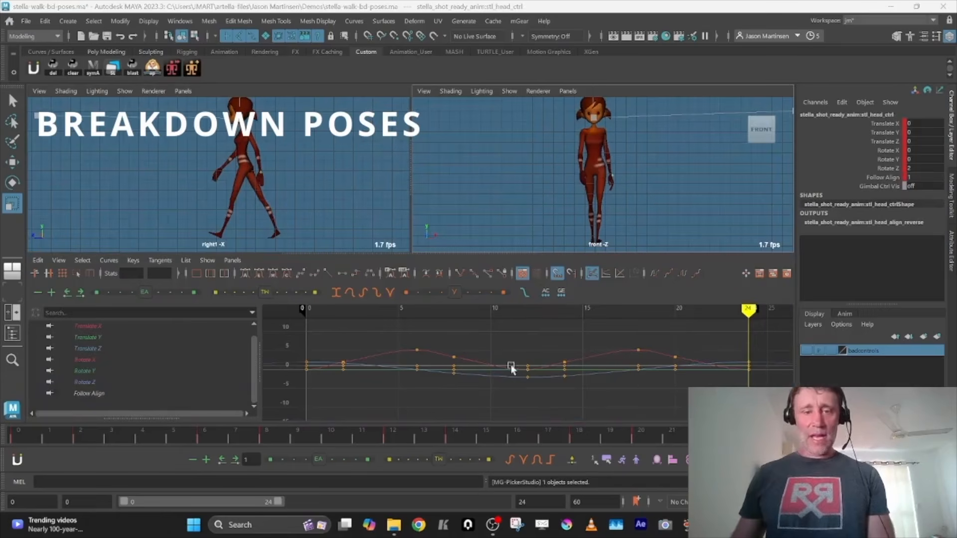
Go back to the key at frame 12 and isolate the head control's Rotate X curve
left_click(742, 190)
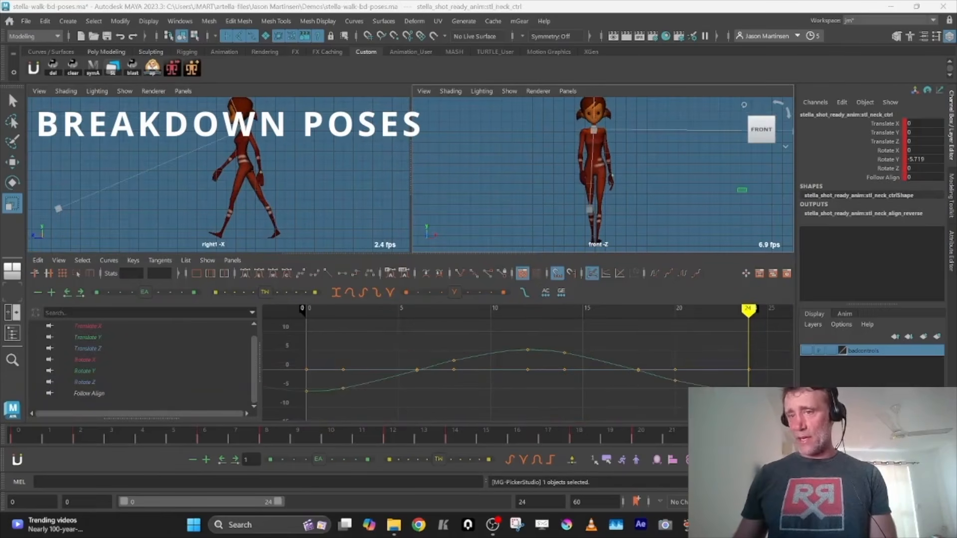
key("comma")
key("comma")
key("comma")
key("comma")
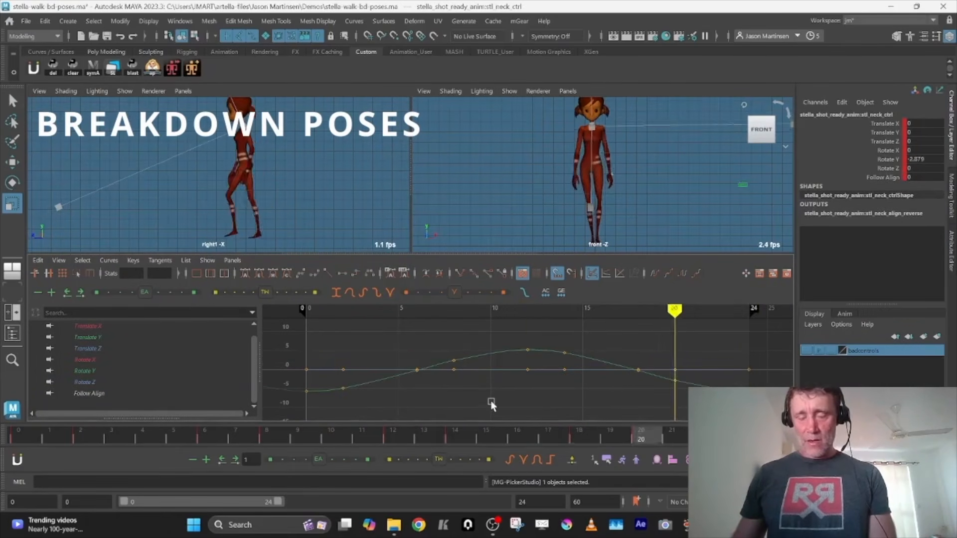
key("w")
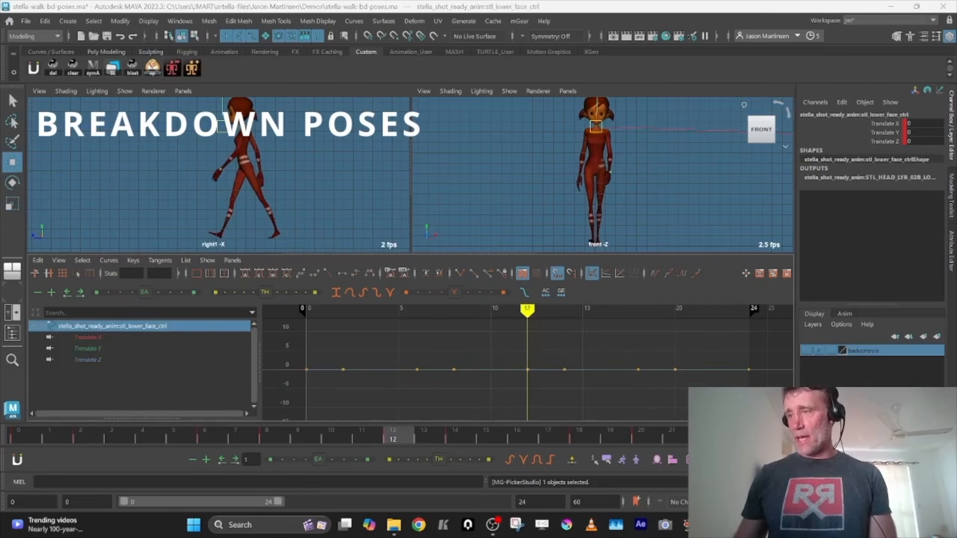
left_click(118, 371)
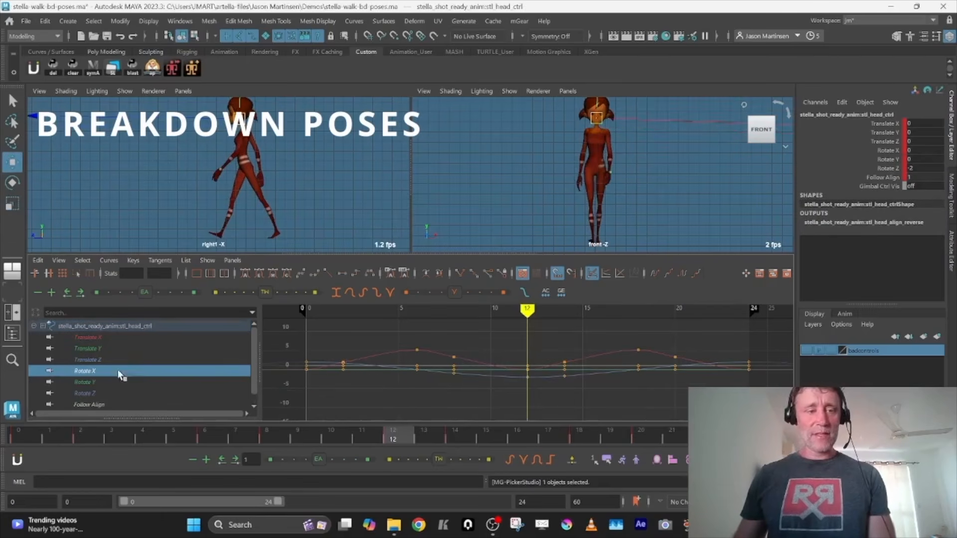
Try exaggerating the head's Rotate X curve by scaling it to about -8.4 at frame 12, play the cycle in side view, and undo it
key("r")
middle_click_drag(508, 372, 513, 302)
key("space")
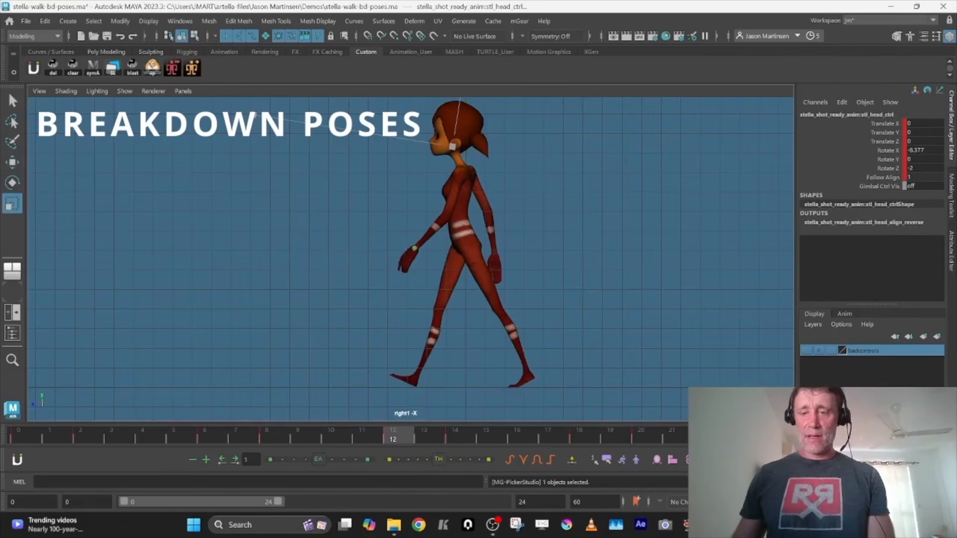
key("alt+v")
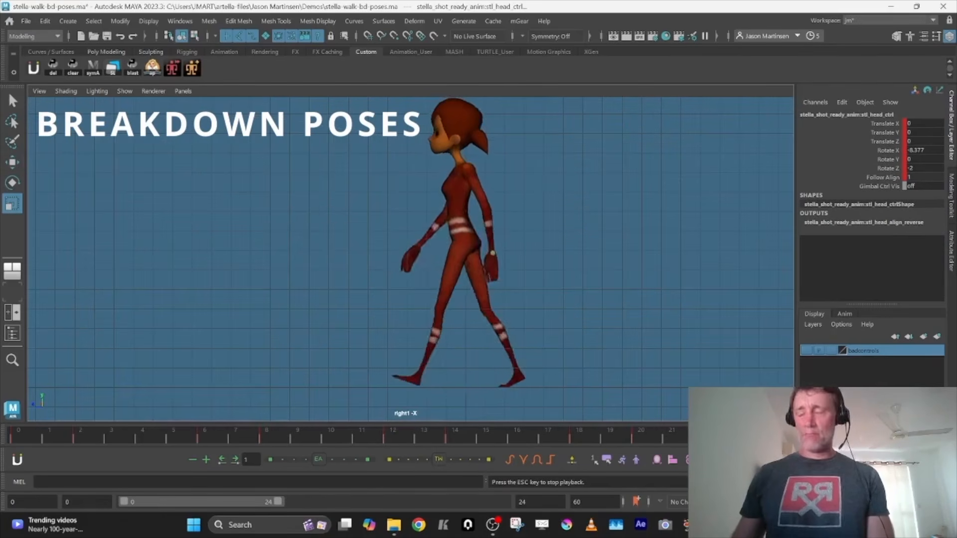
key("alt+v")
key("space")
key("ctrl+z")
key("ctrl+z")
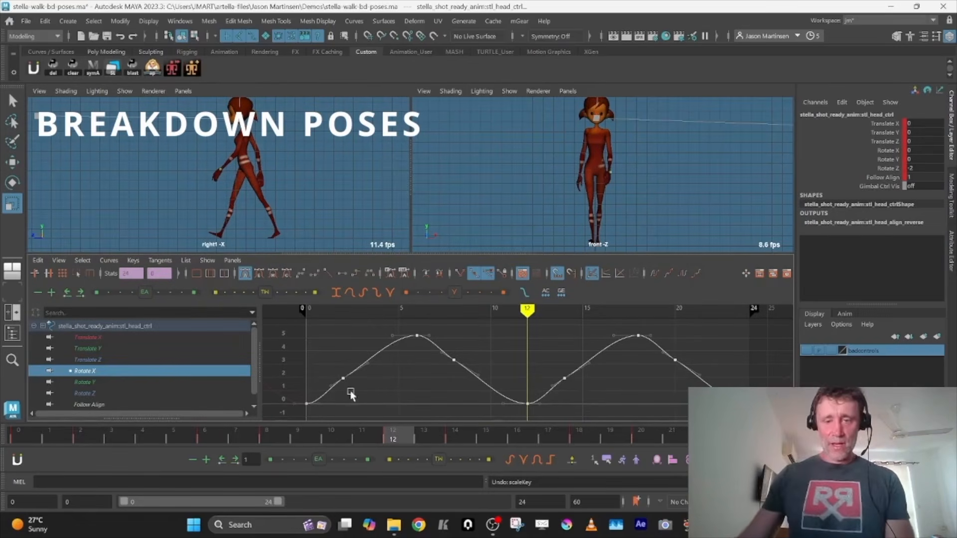
Isolate the head control's Rotate Z curve and scrub from frame 3 to frame 12 to check the head tilt
left_click(126, 392)
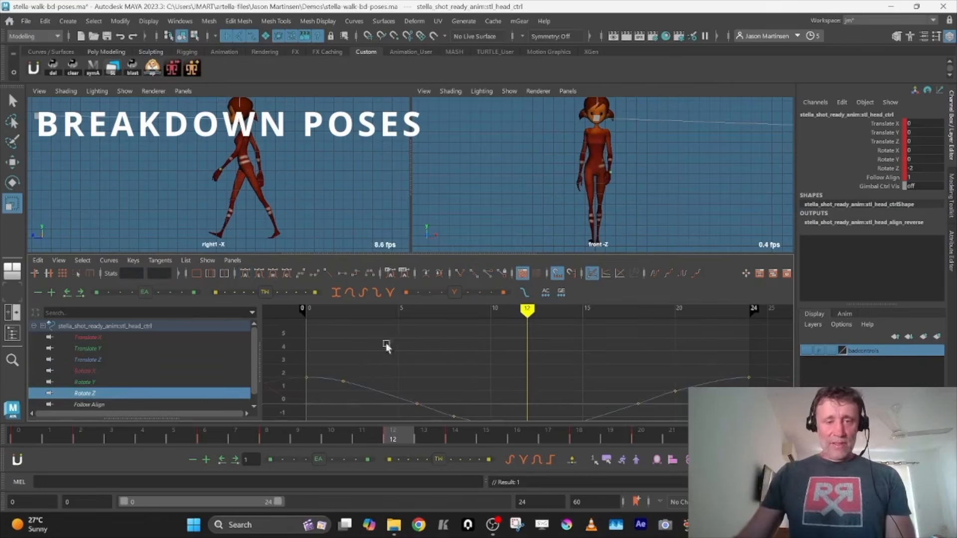
left_click_drag(116, 438, 397, 434)
key("space")
Try scaling the head's Rotate Z curve to about -12.5 at frame 12, play the cycle in front view, and undo the scaling
key("space")
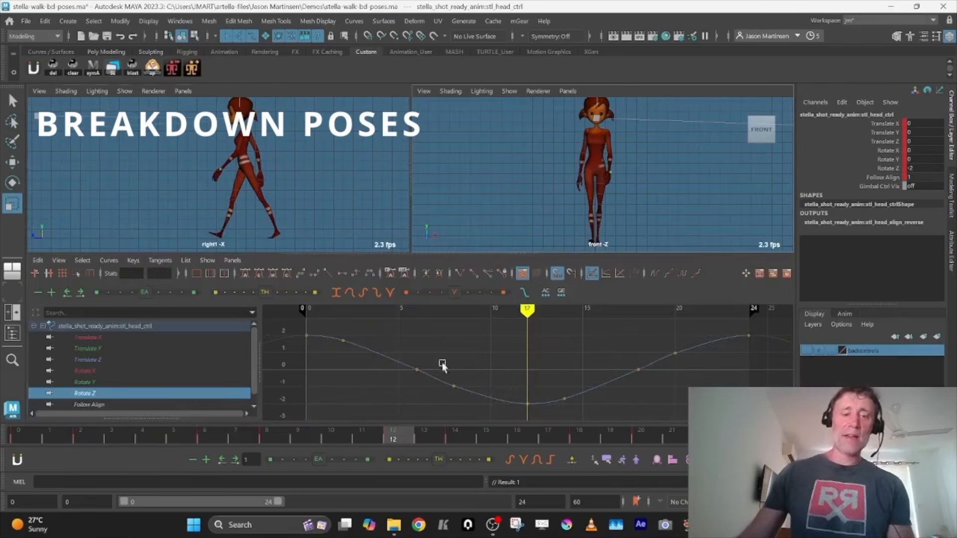
middle_click_drag(521, 360, 523, 283, "shift")
key("space")
key("alt+v")
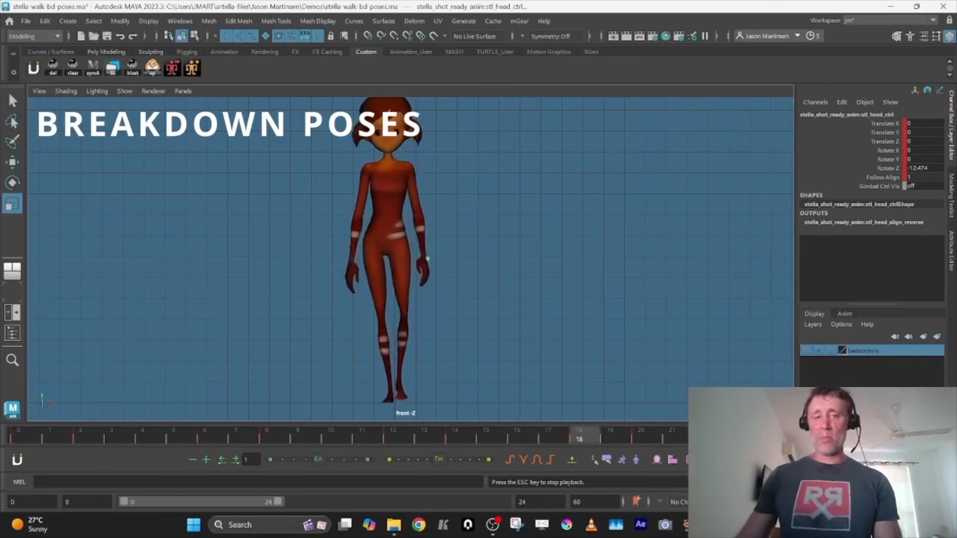
key("alt+v")
key("space")
key("ctrl+z")
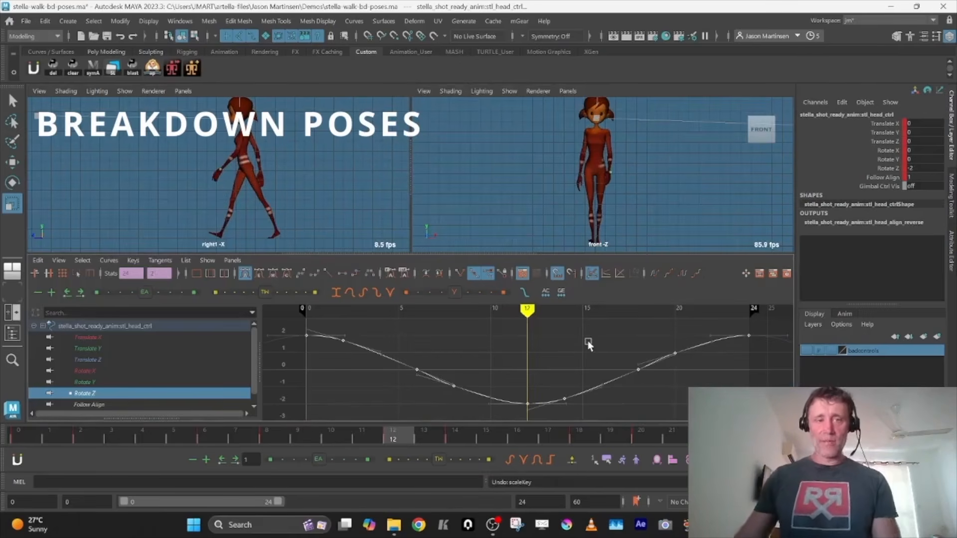
key("space")
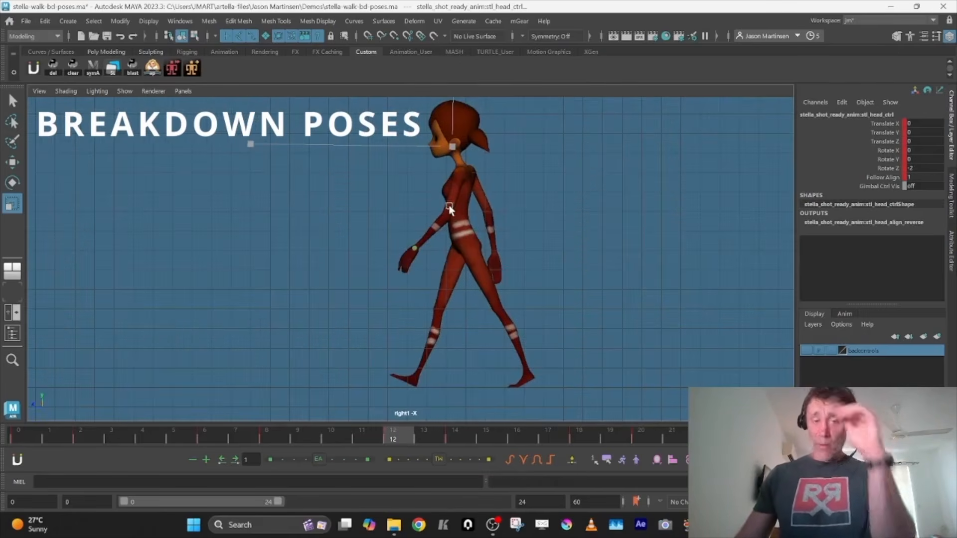
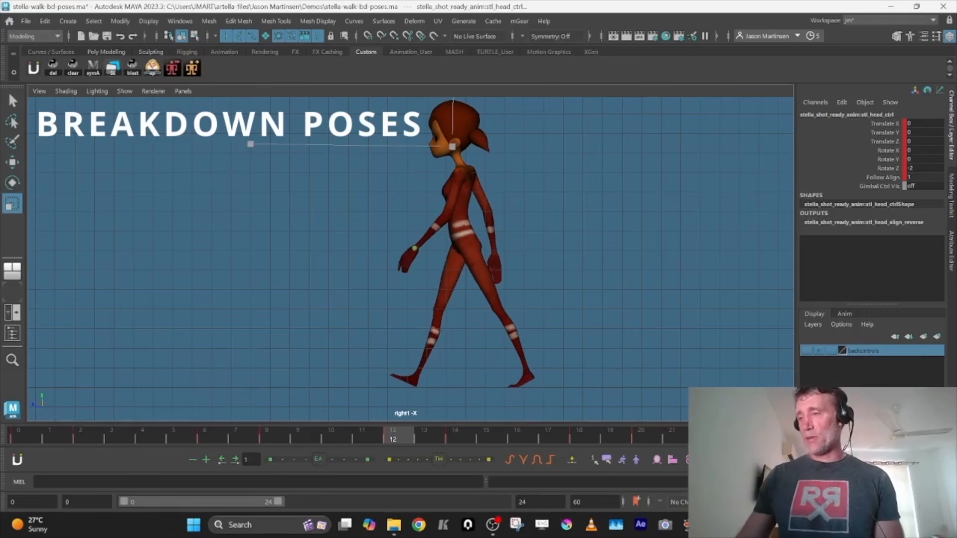
Delete all animation keys on the left arm and ponytail controls and raise the left arm out of the way
key("e")
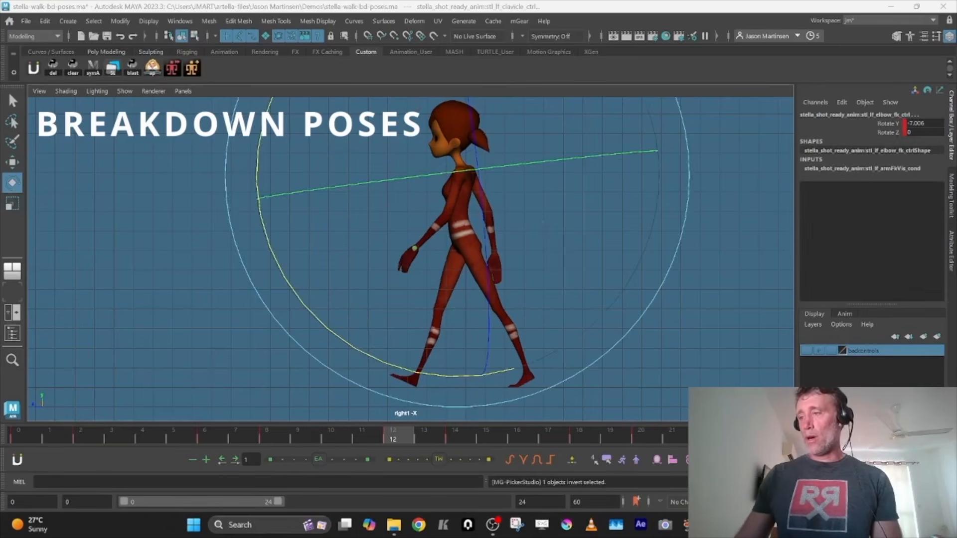
key("space")
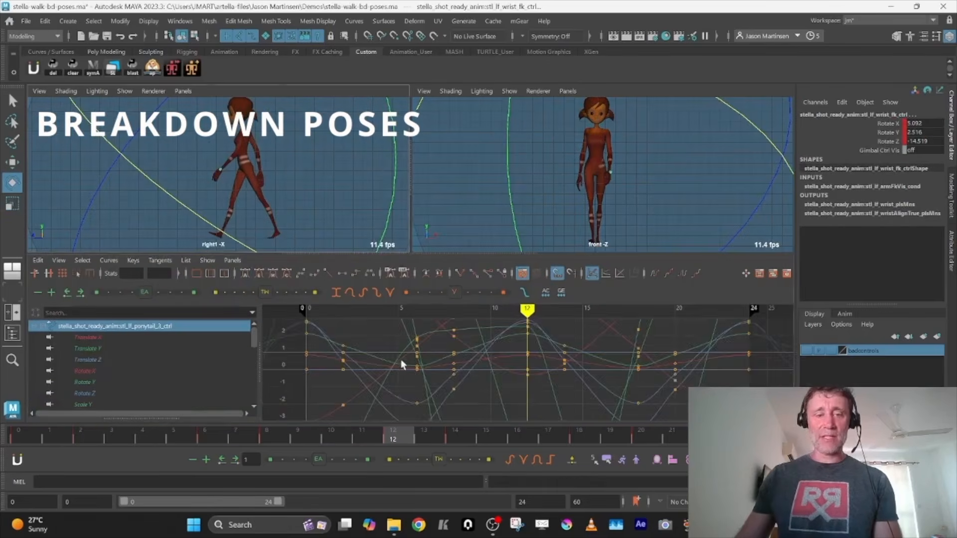
key("a")
left_click_drag(301, 324, 775, 418)
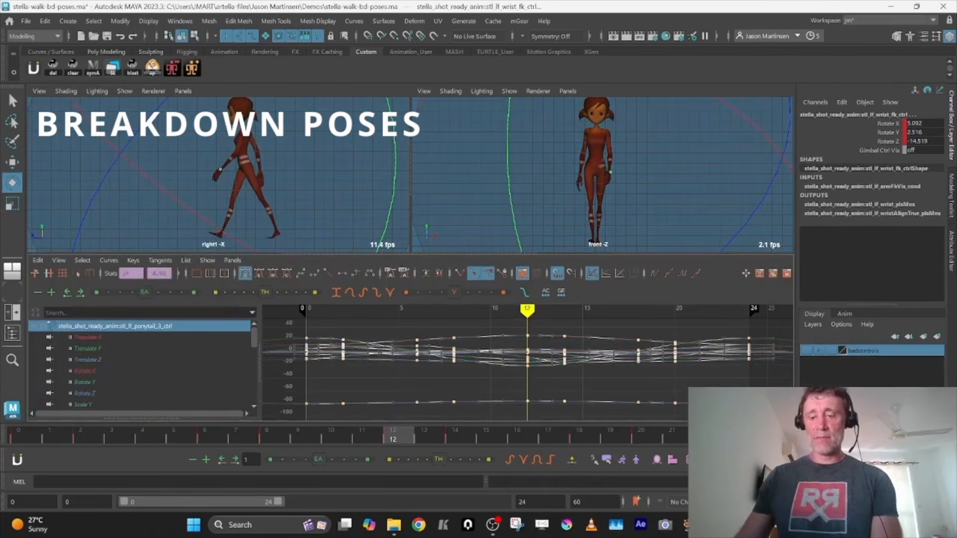
key("Delete")
key("space")
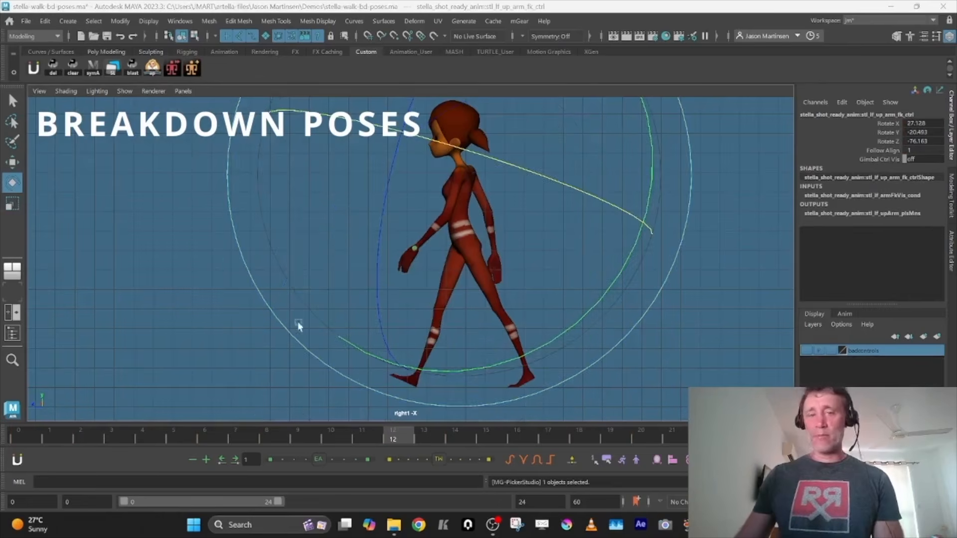
left_click_drag(420, 231, 492, 169)
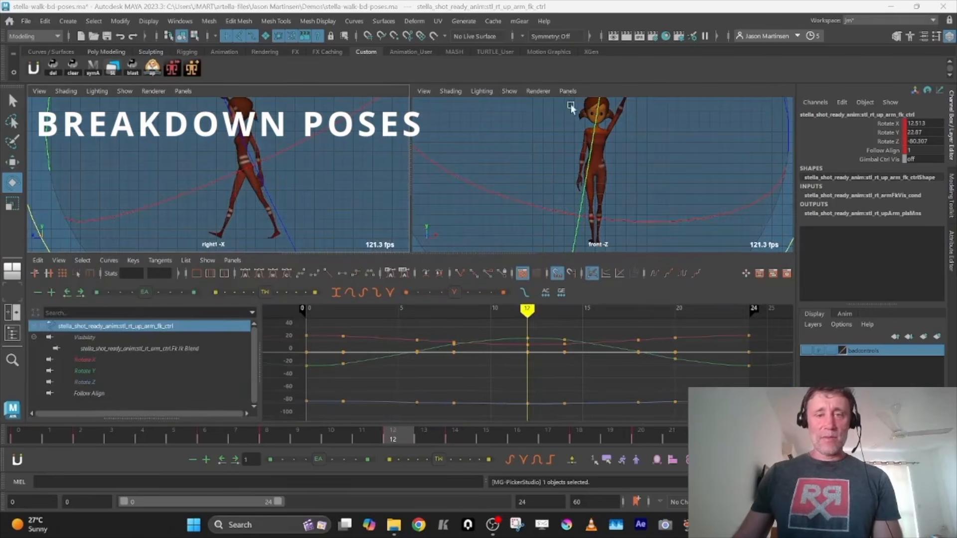
Switch the front viewport to the perspective camera and orbit to a side view showing the right arm
left_click(568, 91)
mouse_move(581, 101)
left_click(686, 101)
key("space")
left_click_drag(683, 202, 567, 235, "alt")
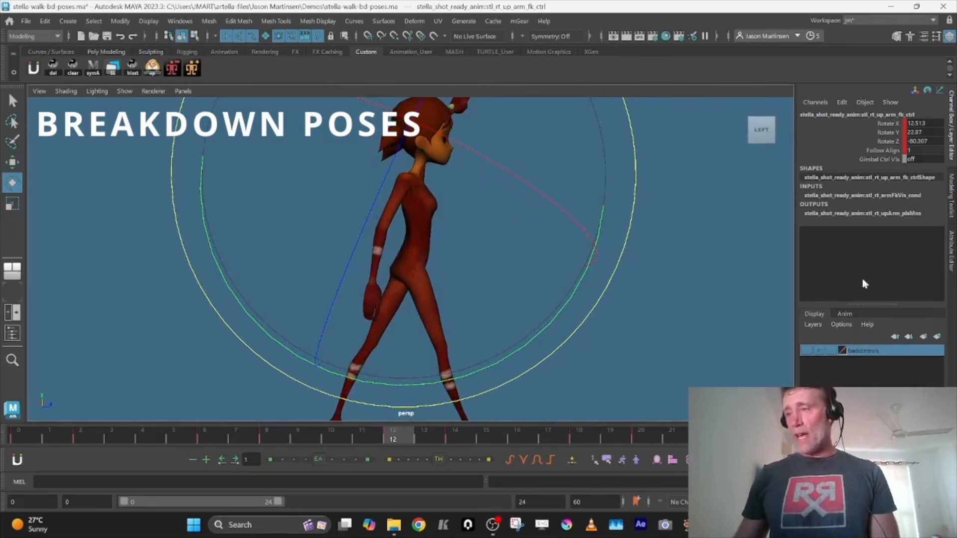
Isolate the right upper arm's rotation curves and delete their keys at frames 2, 6, 14, 18 and 20
key("space")
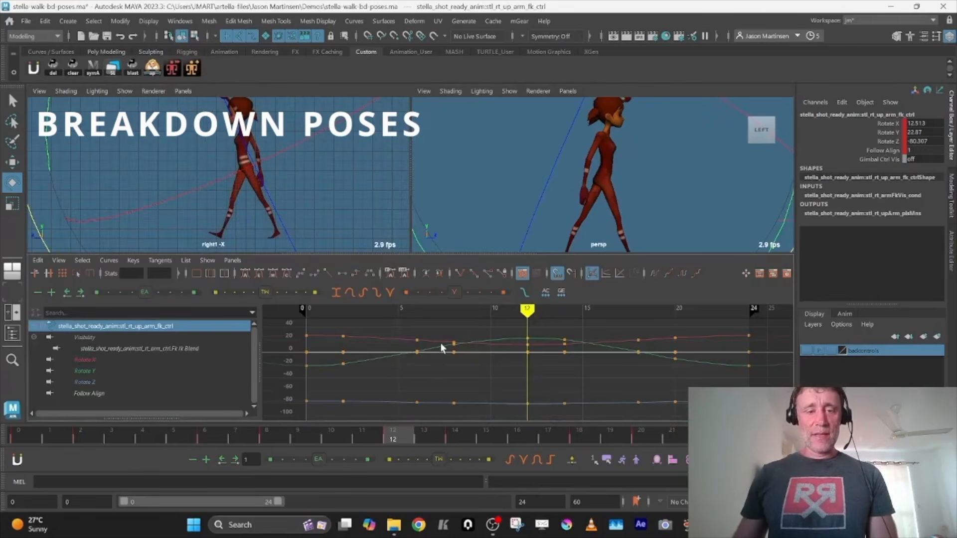
left_click_drag(126, 365, 118, 383)
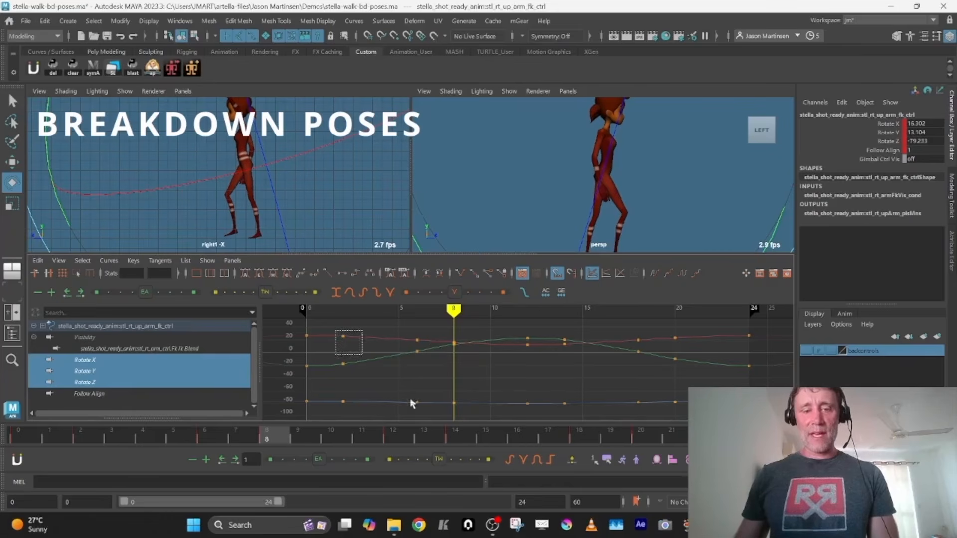
left_click_drag(410, 398, 423, 407)
left_click_drag(570, 350, 698, 411, "shift")
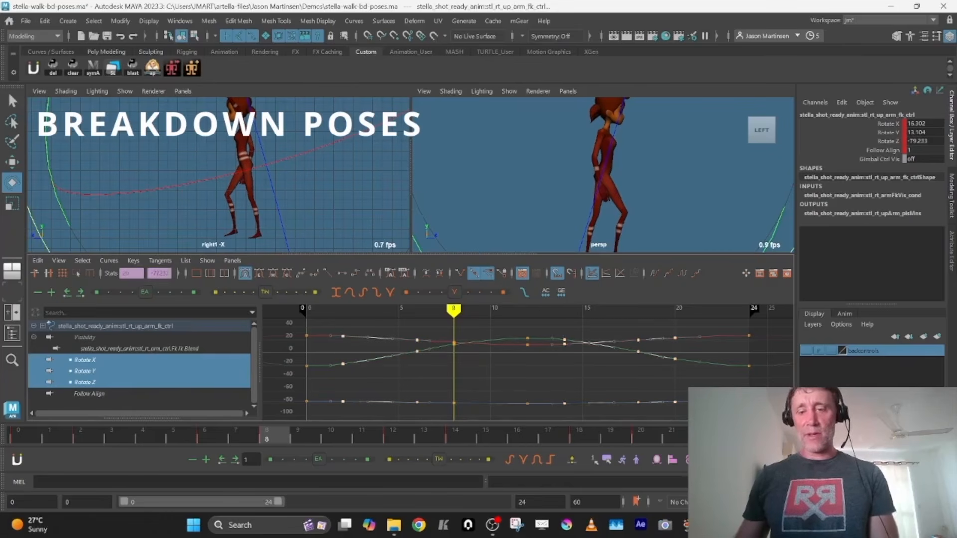
key("Delete")
key("space")
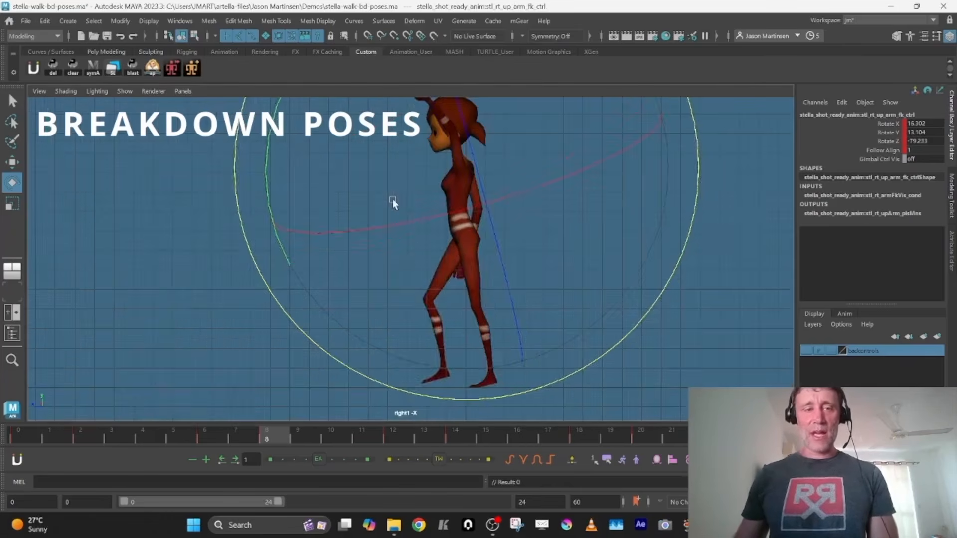
Rotate the right upper arm further back at frame 12 to a Rotate Y of 27.608 and compare with frame 0
key("period")
left_click_drag(576, 286, 547, 327)
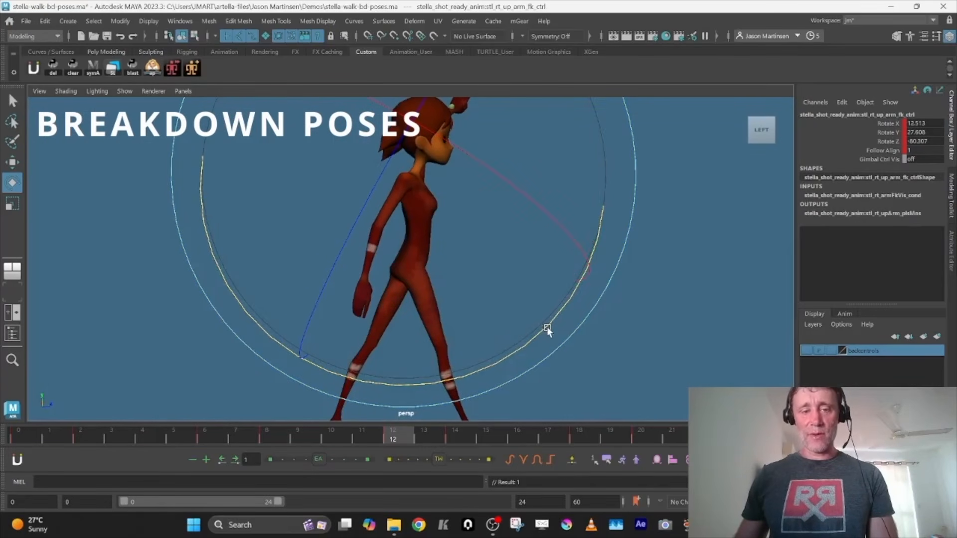
left_click(21, 434)
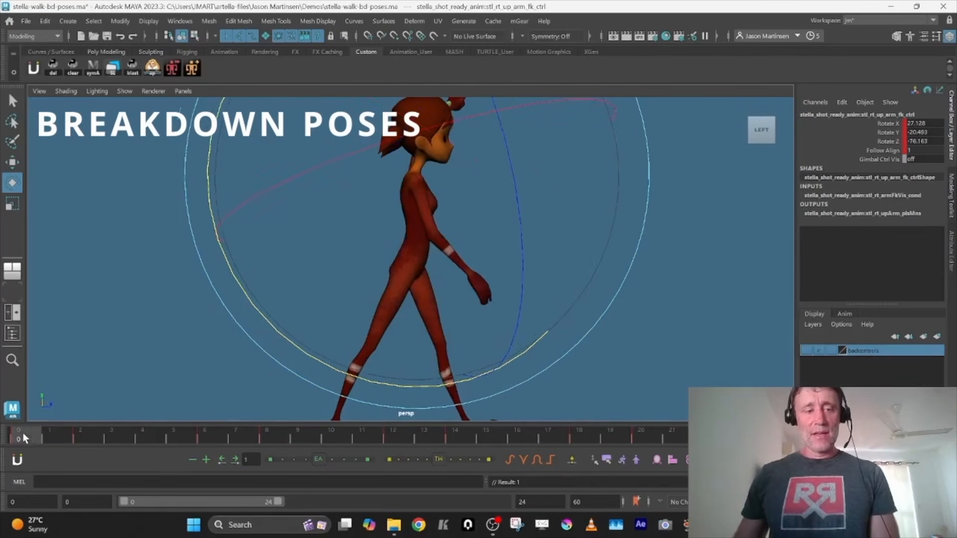
Delete the right upper arm's remaining breakdown keys so only those at frames 0, 12 and 24 are kept
left_click(266, 438)
key("Delete")
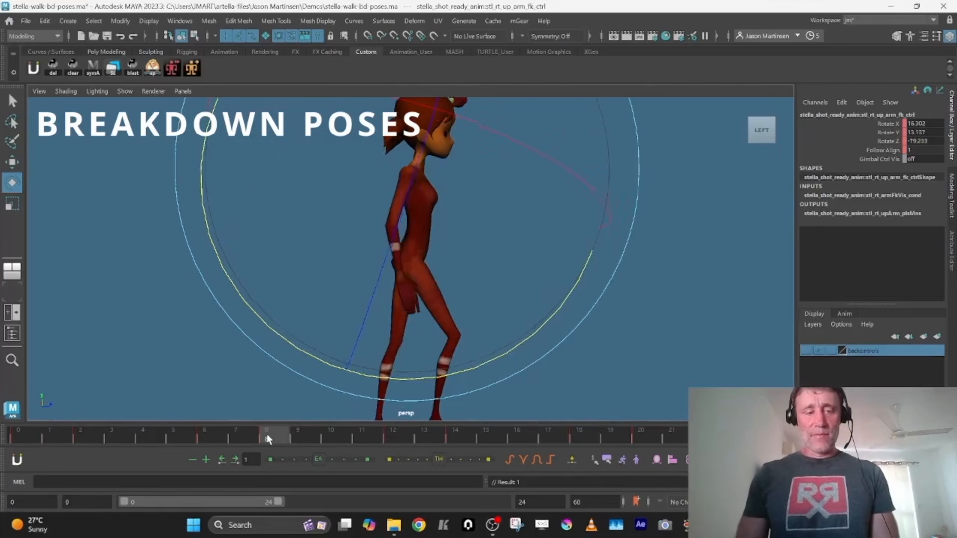
key("comma")
key("Delete")
key("comma")
key("Delete")
key("period")
key("period")
key("Delete")
key("period")
key("period")
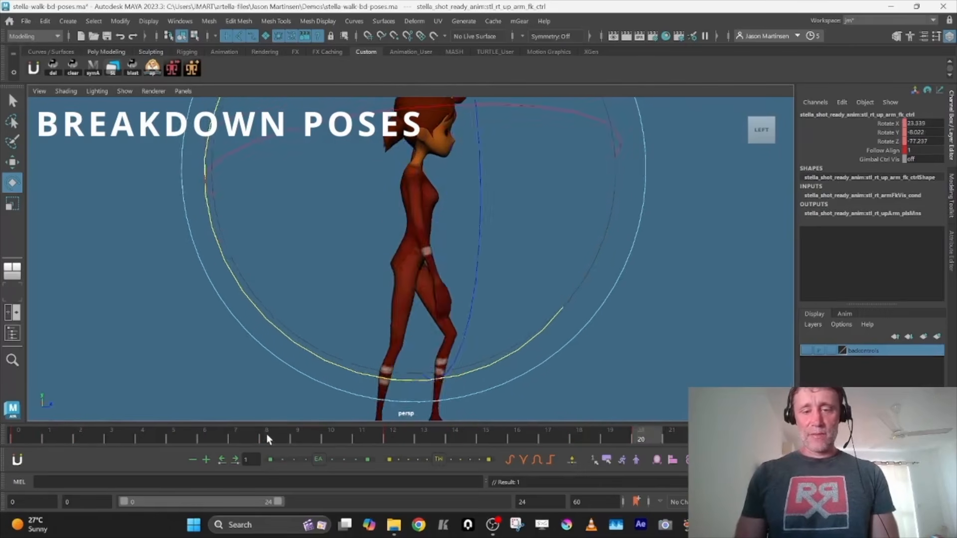
key("comma")
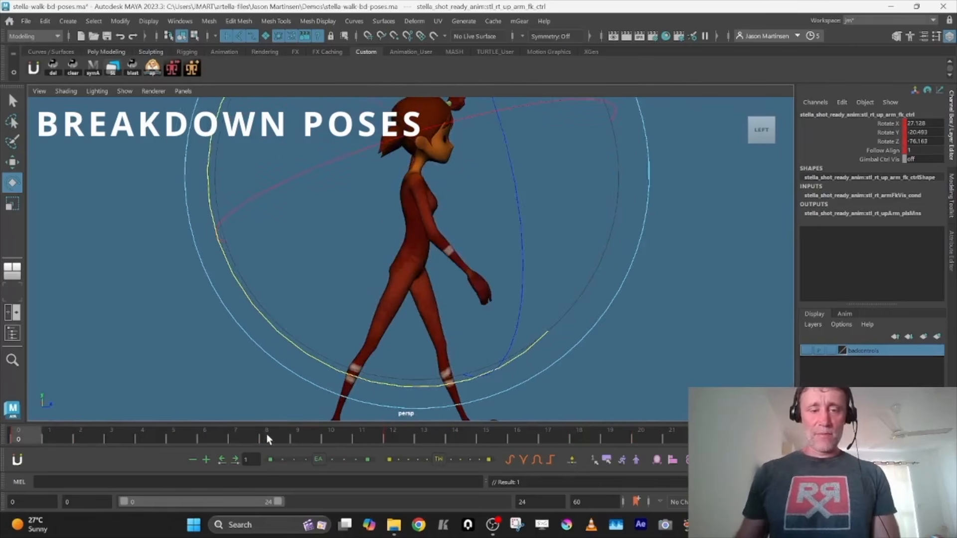
Try re-posing the right upper arm at the end of the cycle in side and front view, and undo the rotations
left_click_drag(453, 382, 498, 374)
key("ctrl+z")
key("space")
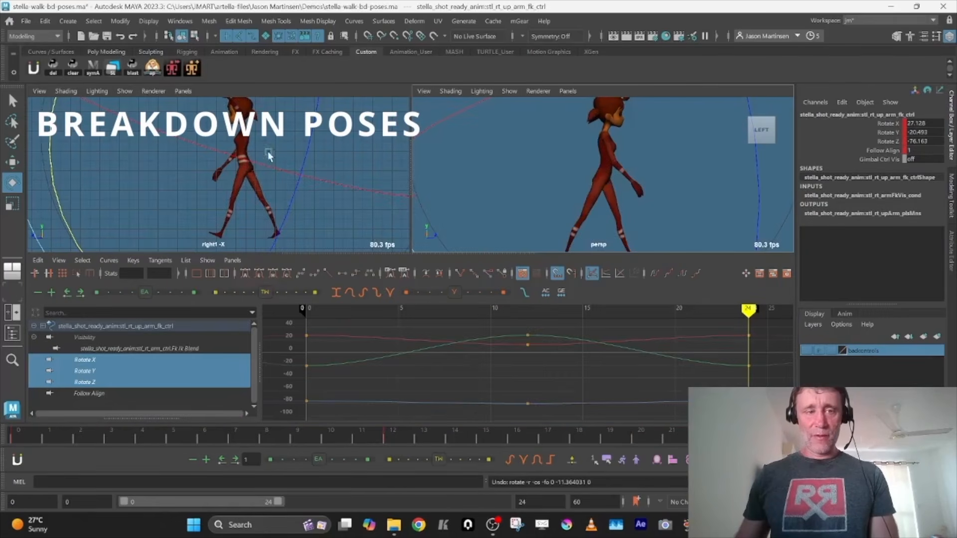
key("space")
left_click_drag(544, 214, 453, 208, "alt")
left_click_drag(511, 259, 541, 195)
key("ctrl+z")
key("ctrl+z")
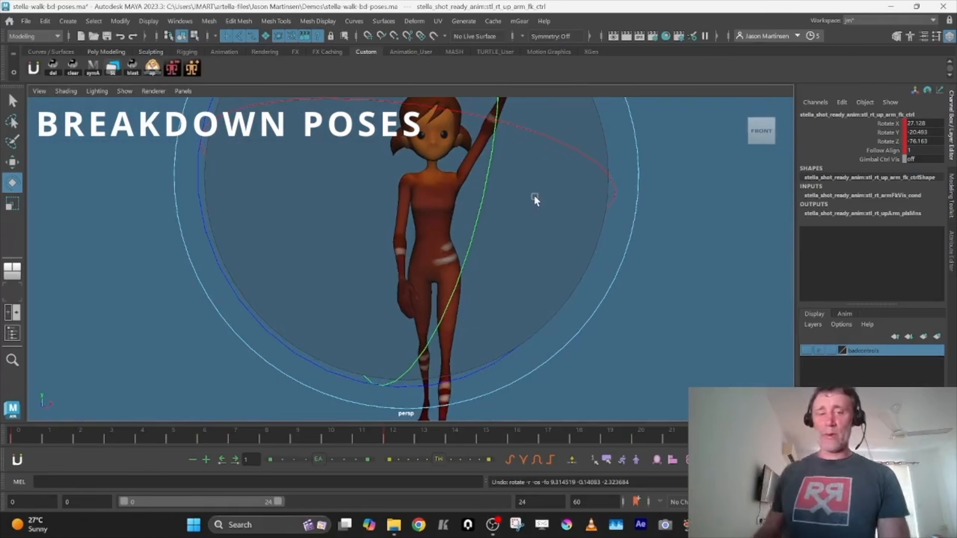
Scrub the arm swing in front view and lengthen the tangent handles of the upper arm's Rotate Y key at frame 12
left_click_drag(57, 433, 763, 438)
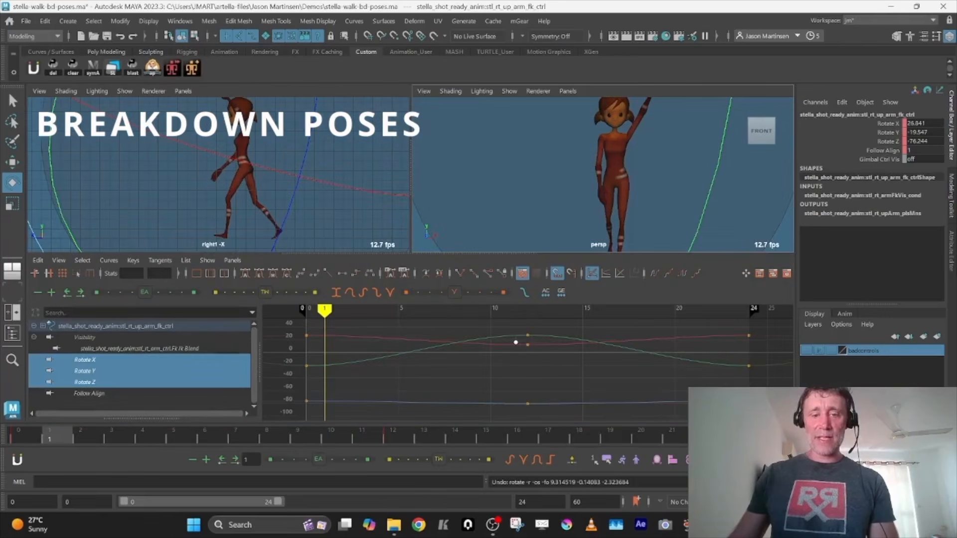
left_click_drag(516, 327, 548, 360)
key("f")
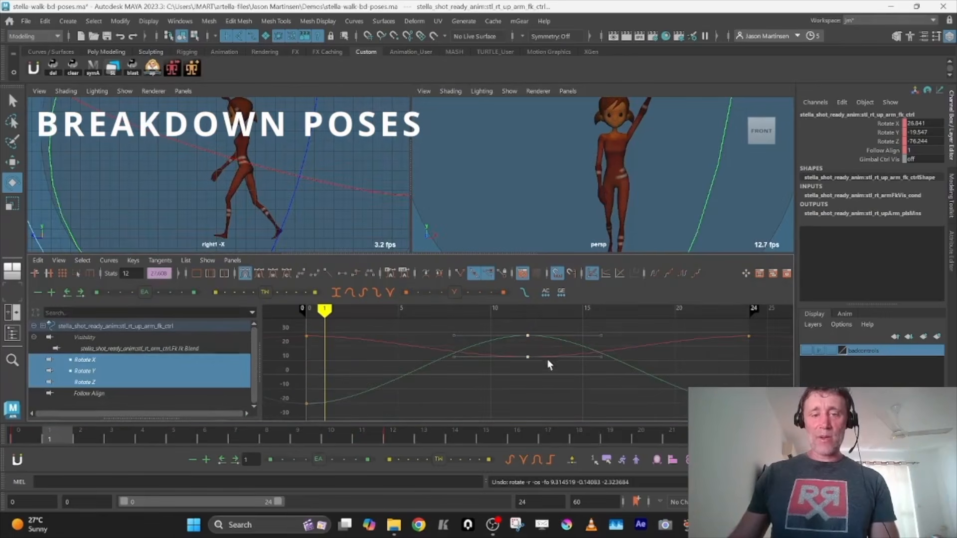
left_click(519, 327)
key("a")
left_click_drag(546, 338, 554, 339)
middle_click_drag(582, 337, 611, 337, "shift")
Lengthen the tangent handles of the right upper arm's Rotate Y keys at frames 0 and 24 to match
left_click_drag(297, 359, 315, 372)
left_click_drag(370, 358, 389, 375)
middle_click_drag(365, 378, 381, 378, "shift")
left_click_drag(739, 359, 758, 374)
left_click_drag(667, 359, 684, 373)
middle_click_drag(710, 379, 689, 378, "shift")
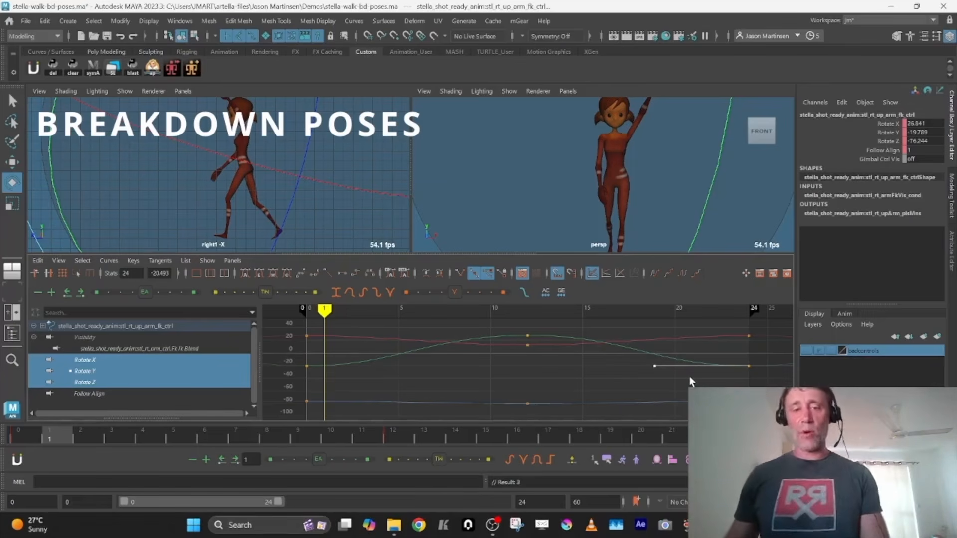
Play the walk cycle from the side to check the right upper arm's swing
left_click(529, 336)
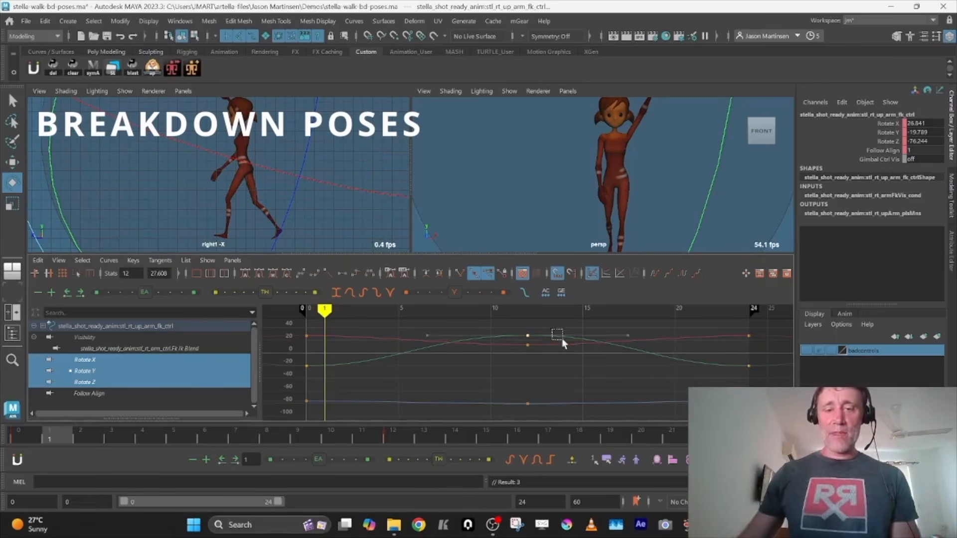
key("space")
left_click_drag(594, 146, 614, 238, "alt")
key("alt+v")
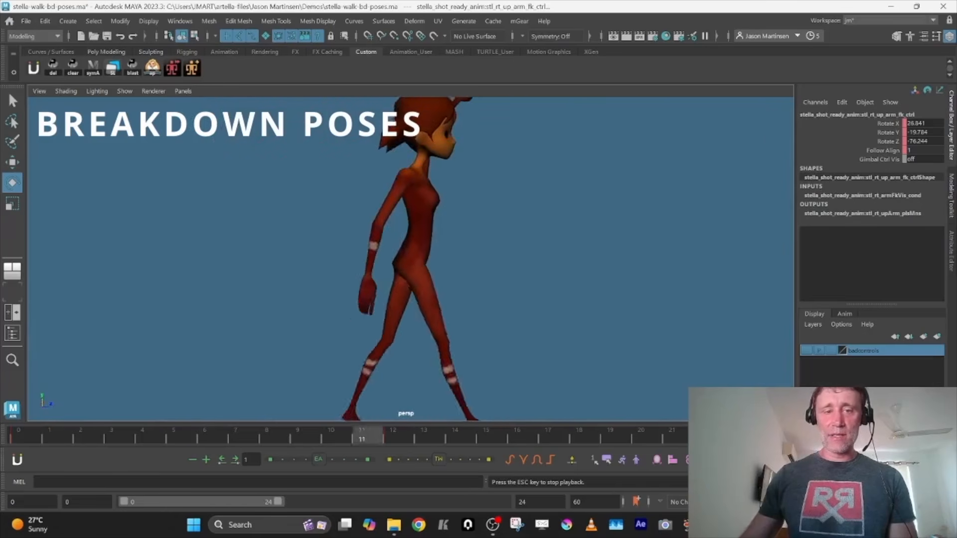
key("alt+v")
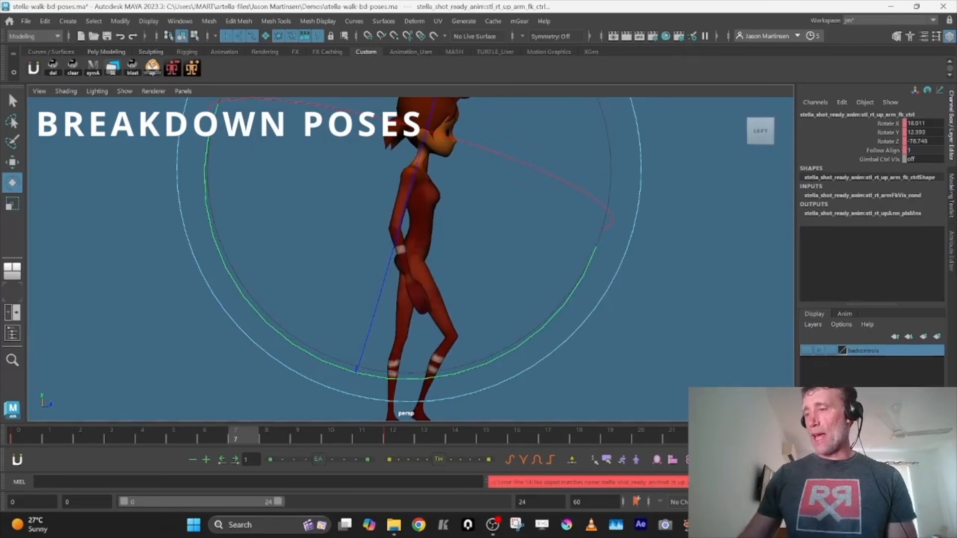
Delete the right elbow control's keys between frames 0 and 24 and play the cycle
key("space")
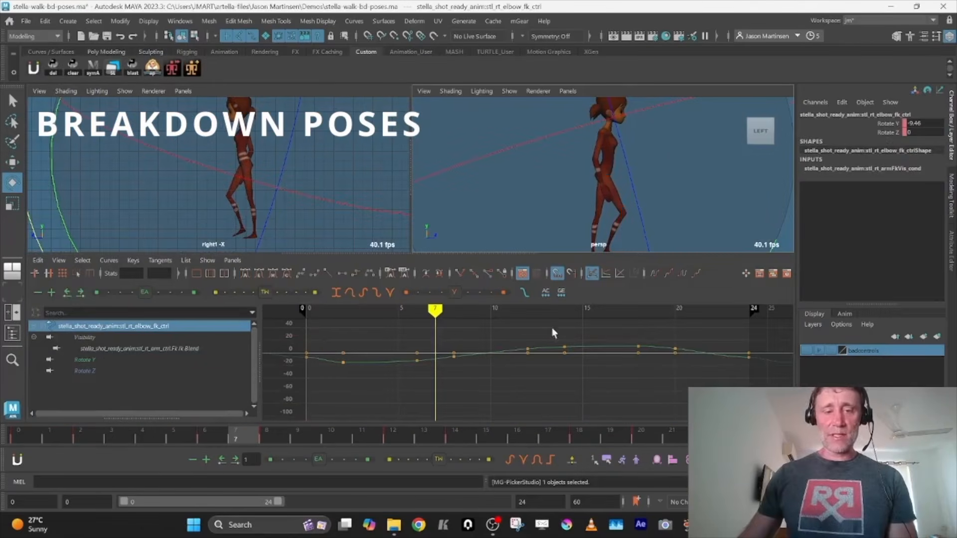
left_click_drag(329, 328, 711, 389)
key("Delete")
key("space")
key("alt+v")
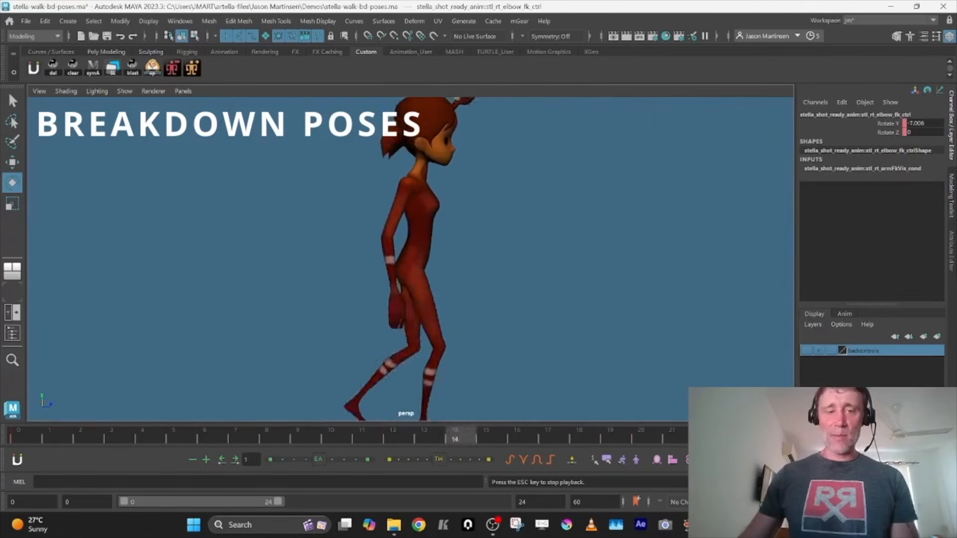
key("alt+v")
Rotate the right elbow for the passing pose at frame 6 and set a key
left_click_drag(38, 439, 223, 418)
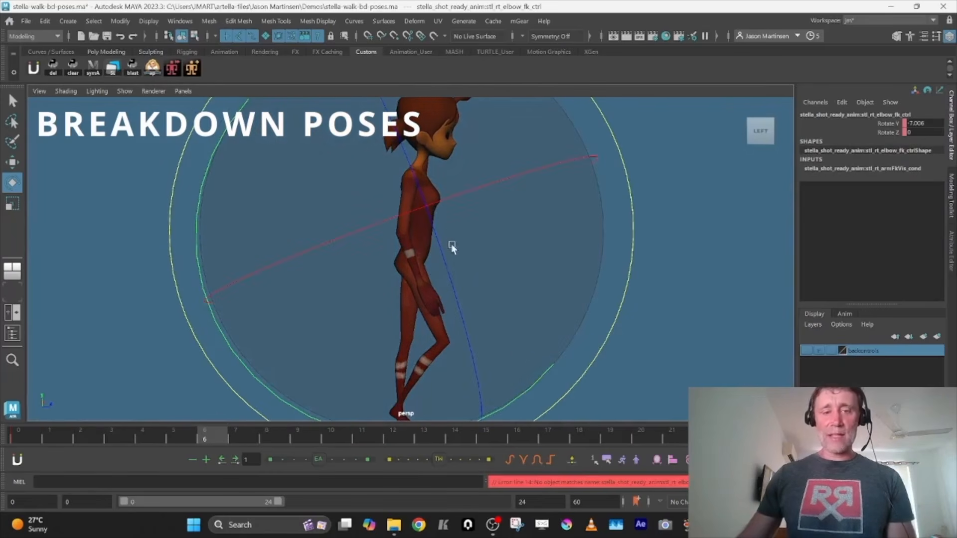
key("space")
Rotate the right elbow the opposite way to a Rotate Y of 12.255 at frame 18 and set a key
key("space")
left_click_drag(488, 241, 501, 229, "alt")
left_click_drag(273, 389, 336, 401)
key("s")
left_click_drag(289, 432, 576, 452)
left_click_drag(298, 390, 220, 352)
key("s")
key("space")
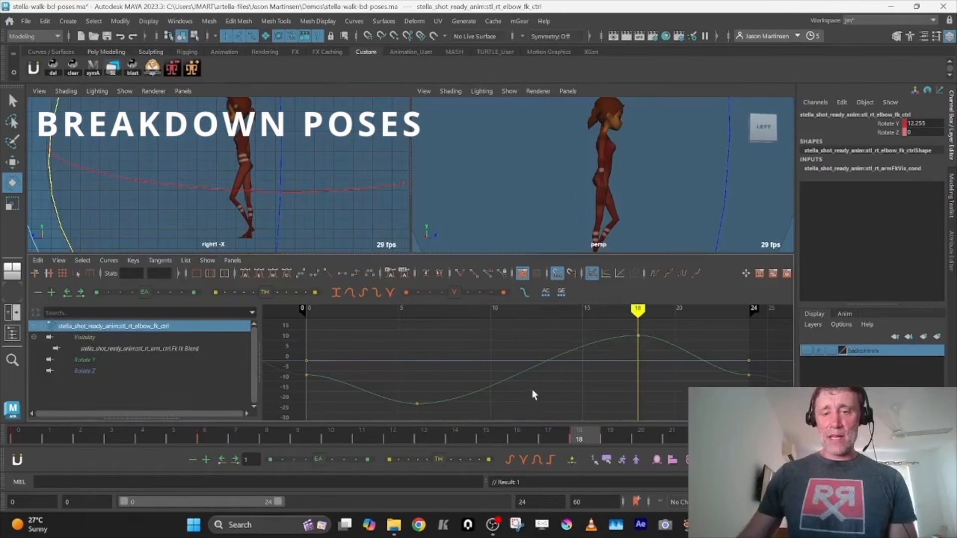
Give the right elbow's Rotate Y keys at frames 0 and 24 spline tangents
key("f")
left_click_drag(738, 368, 760, 385)
left_click_drag(294, 371, 319, 391)
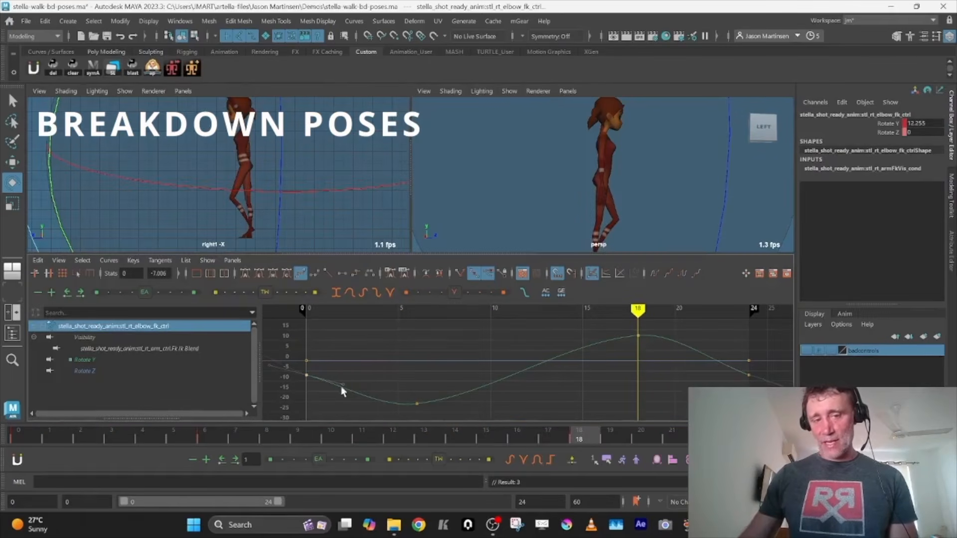
Try flattening the tangents of the right elbow's first and last Rotate Y keys, and undo it
key("alt+f")
left_click_drag(707, 387, 769, 366)
key("alt+f")
key("ctrl+z")
key("ctrl+z")
key("ctrl+z")
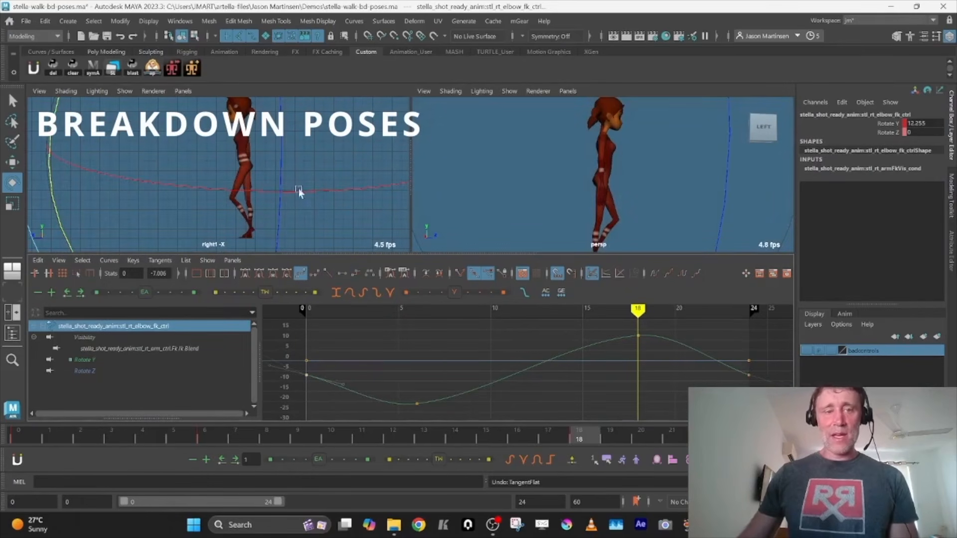
Play the walk cycle in the perspective side view to check the right elbow's overlap
key("space")
key("alt+v")
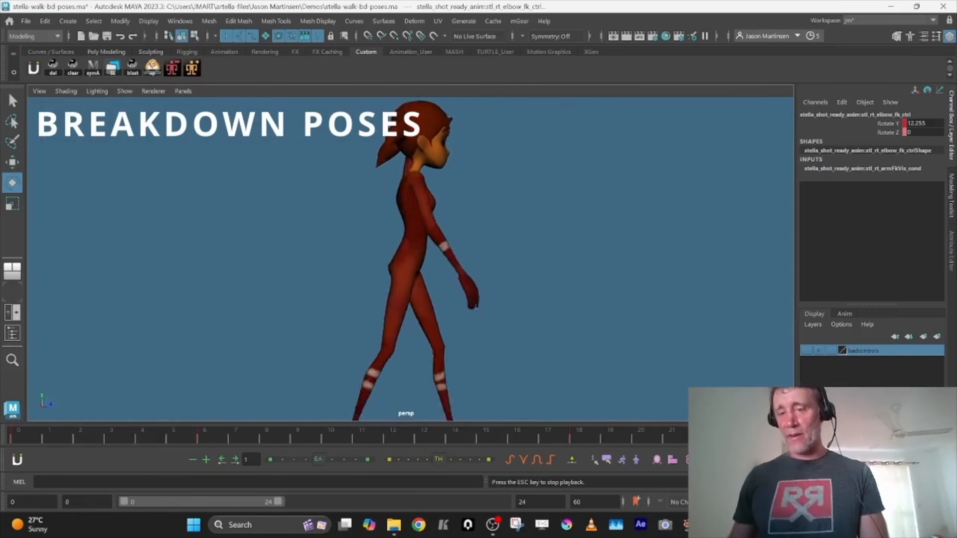
key("alt+v")
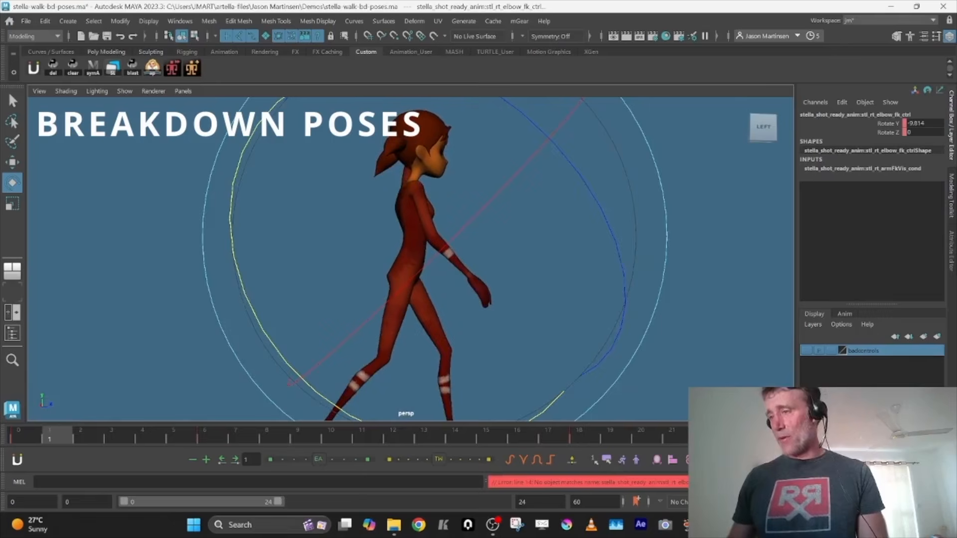
Delete the right wrist control's rotation keys between frames 0 and 24
key("space")
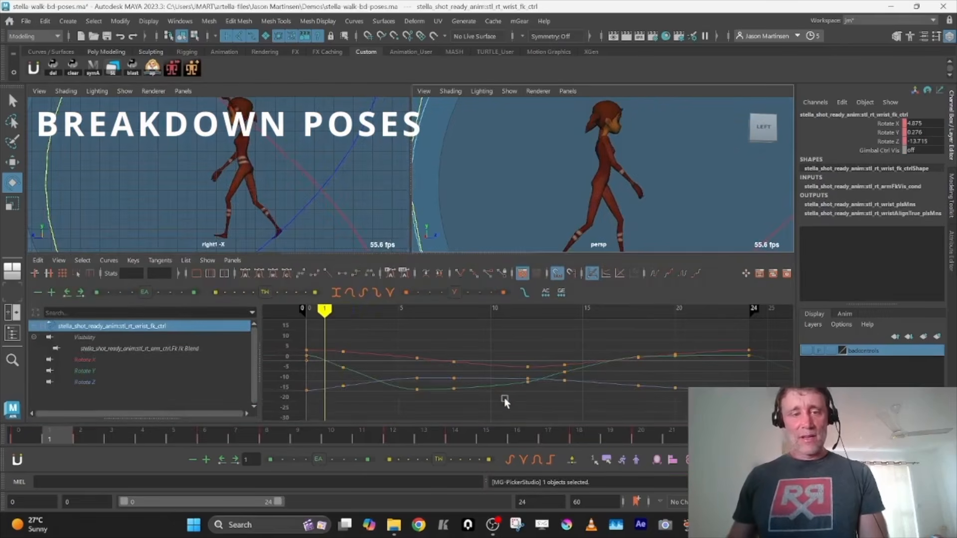
key("period")
left_click_drag(339, 334, 728, 423)
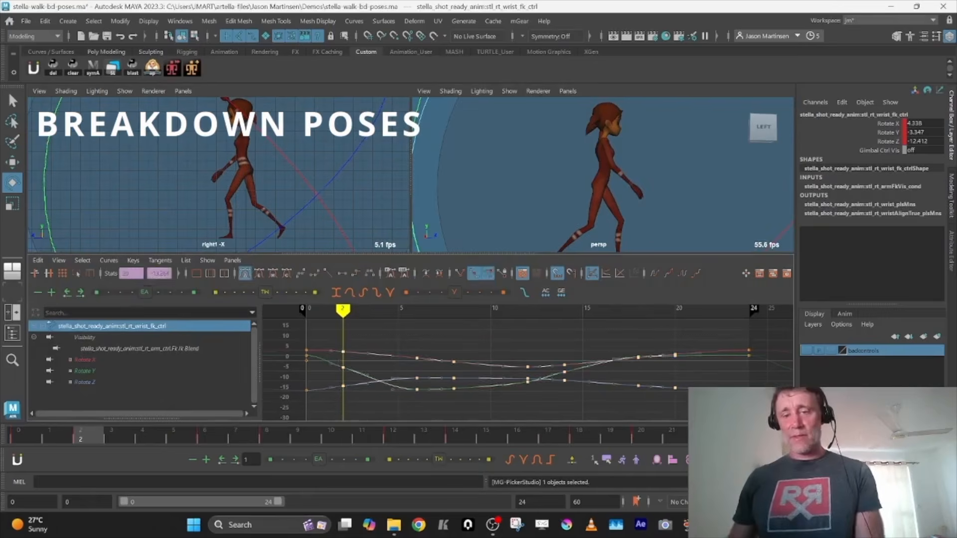
key("Delete")
key("space")
Pose the right wrist's drag at frames 7 and 18 in opposite directions and play the cycle
left_click_drag(107, 441, 236, 439)
left_click_drag(236, 303, 469, 317)
left_click_drag(276, 434, 593, 435)
left_click_drag(433, 363, 783, 368)
key("alt+v")
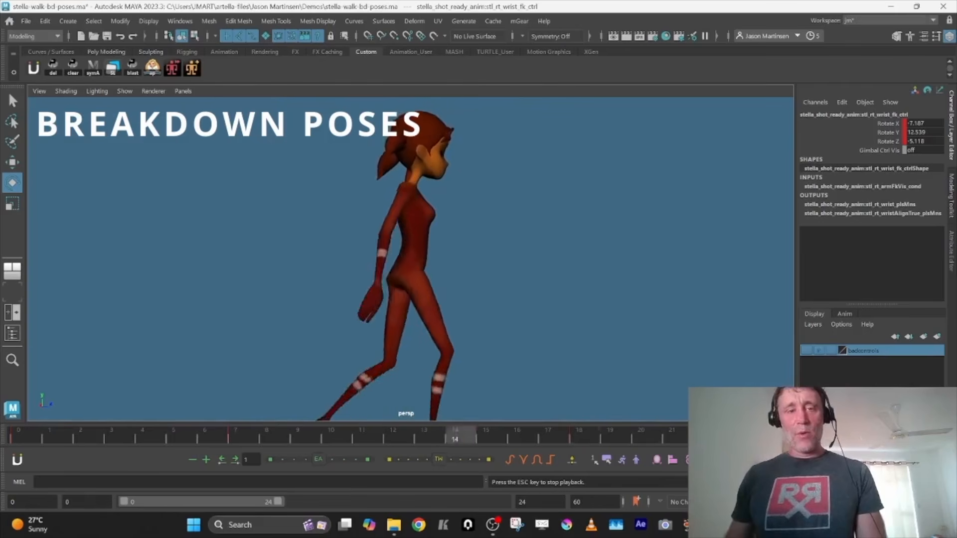
key("Escape")
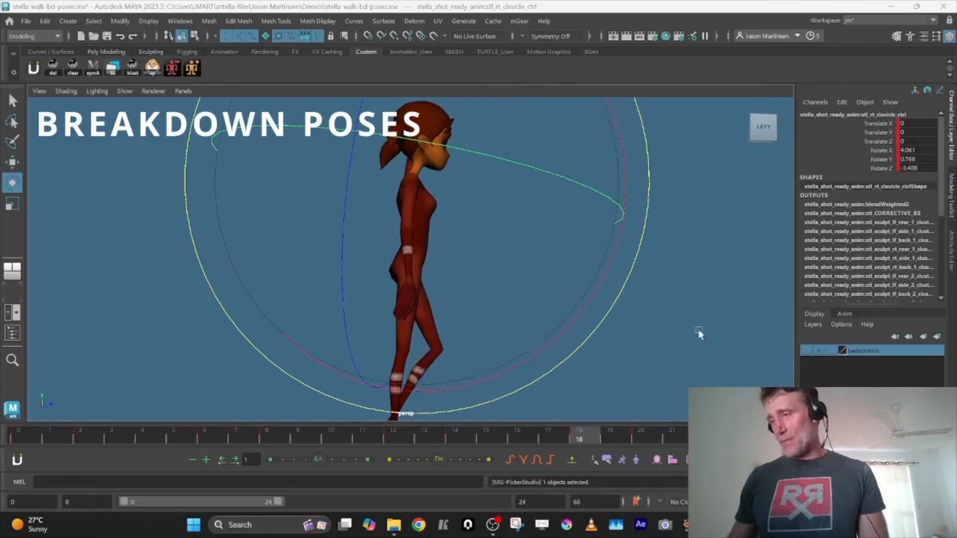
Rotate the right clavicle at frame 12 to about 4.6, 13 and 1.4 in X, Y and Z, and key it
key("space")
key("comma")
key("comma")
key("comma")
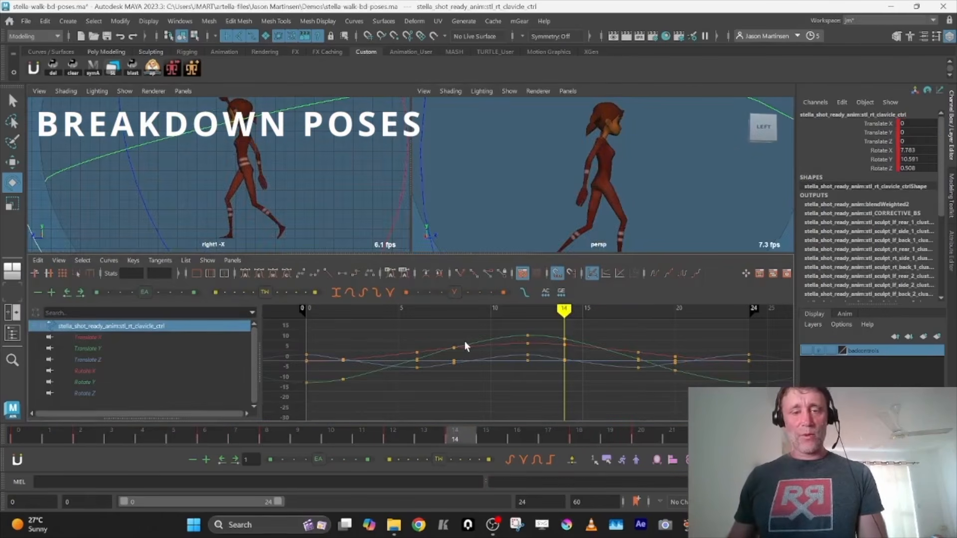
key("period")
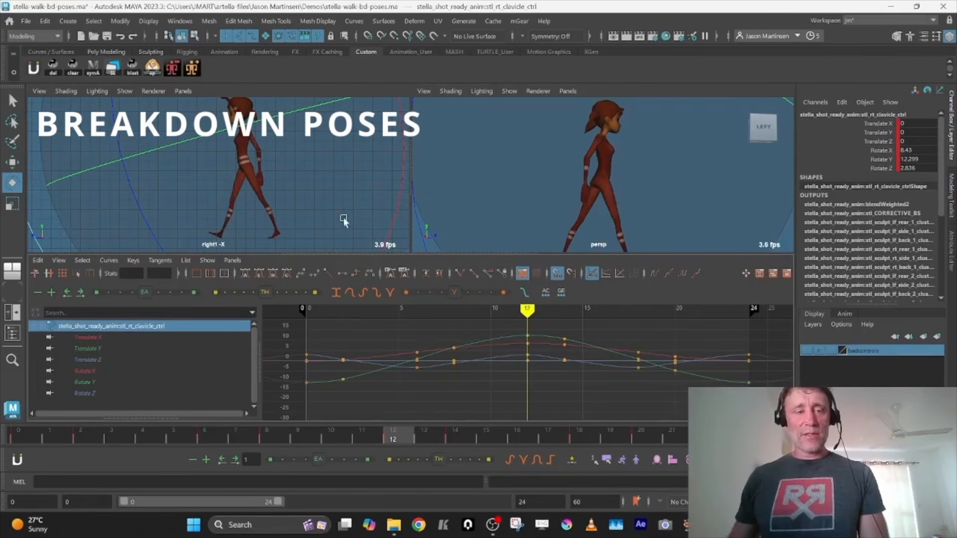
key("space")
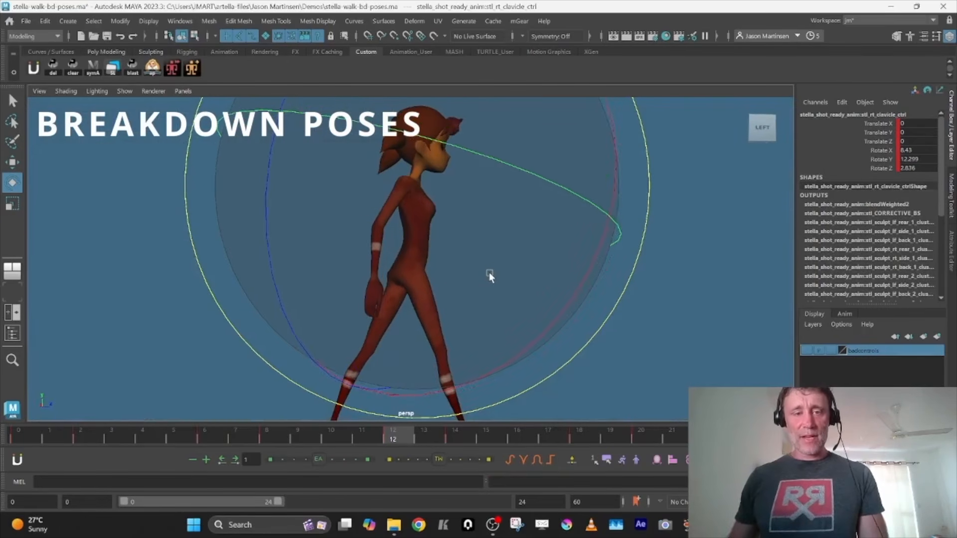
left_click_drag(489, 273, 518, 256, "alt")
key("alt+r")
key("ctrl+z")
key("comma")
key("period")
key("alt+r")
left_click_drag(528, 266, 483, 278)
Try a stronger right clavicle rotation at frame 0, and key frame 24's pose there instead so the cycle loops
left_click(29, 438)
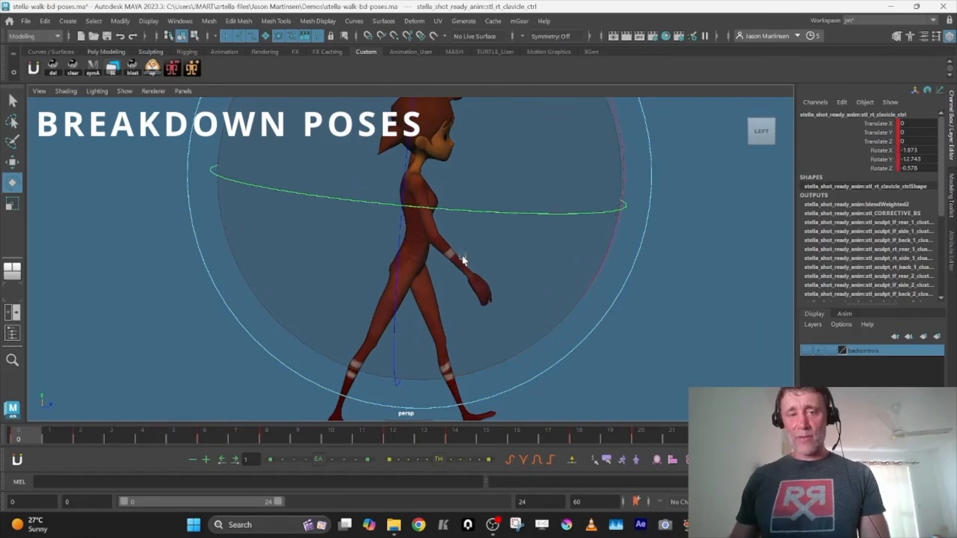
left_click_drag(463, 256, 476, 247)
key("shift+e")
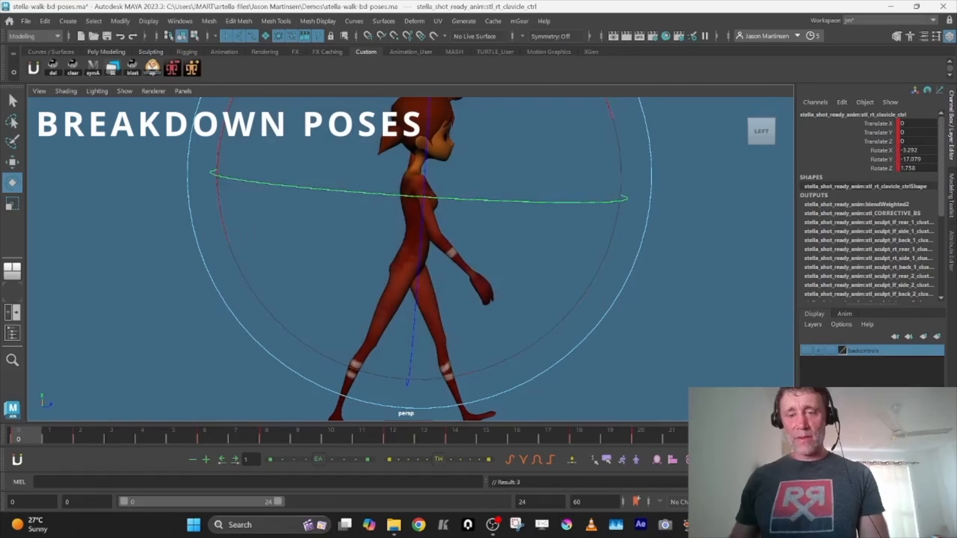
left_click(772, 435)
middle_click_drag(772, 435, 11, 420)
key("s")
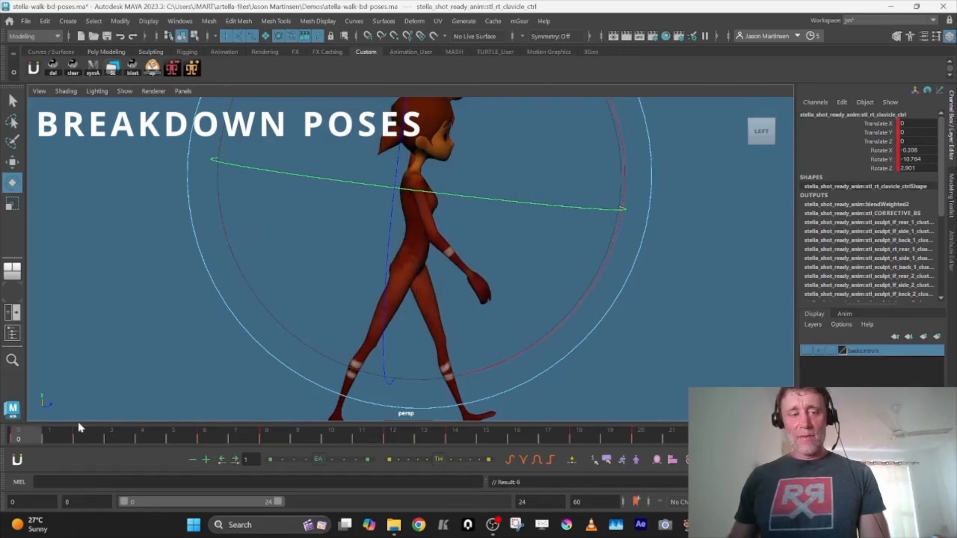
Delete the right clavicle's keys at frames 2, 8, 14 and 20, and lower its Rotate Z keys at frames 6 and 18 to about -3.97
key("space")
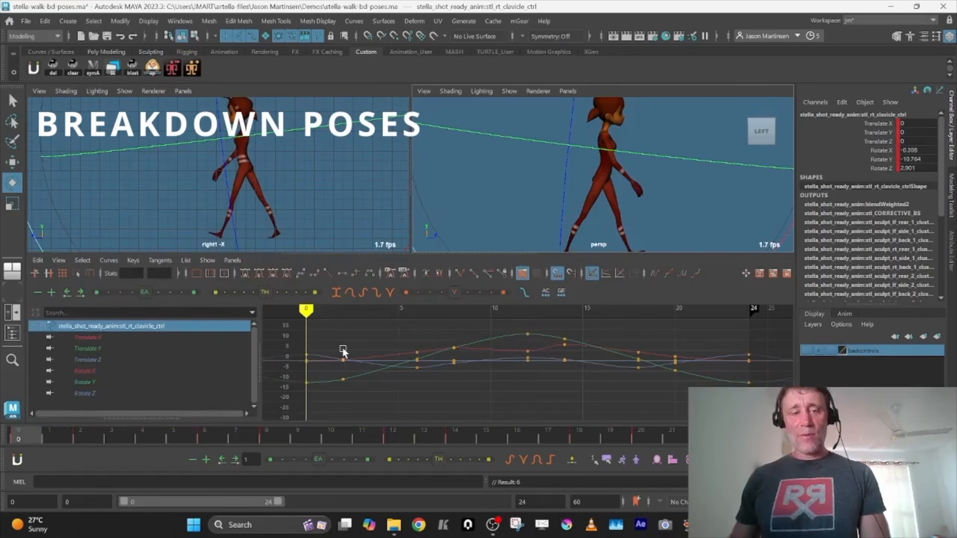
key("alt+v")
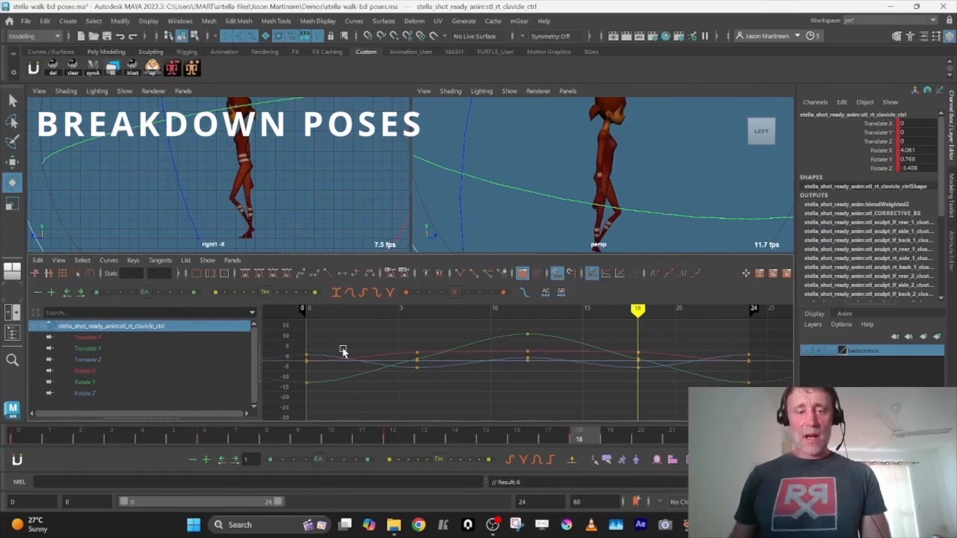
left_click(84, 394)
key("f")
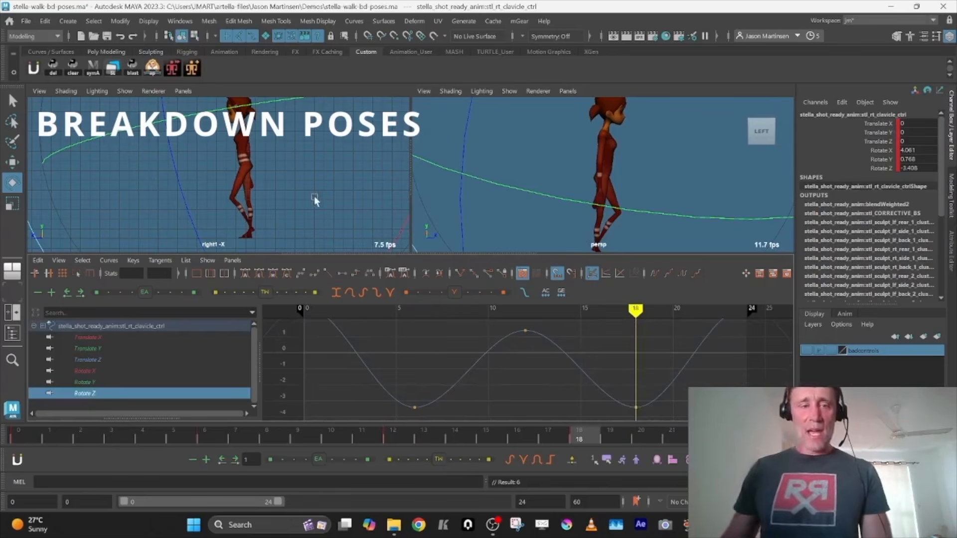
left_click_drag(366, 382, 694, 418)
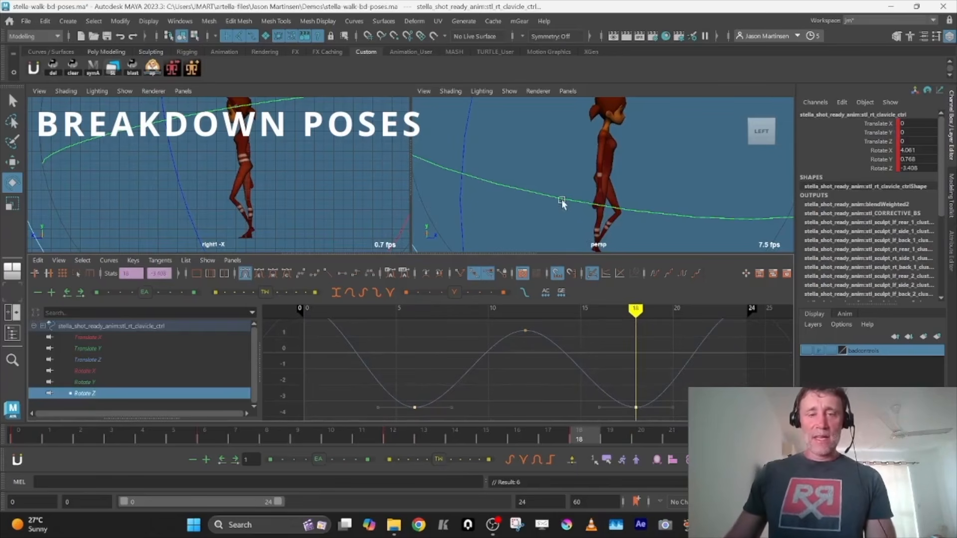
mouse_move(630, 378)
middle_mouse_down("shift")
mouse_move(631, 397)
mouse_move(632, 386)
middle_mouse_up("shift")
Switch the perspective view to the front orthographic camera and scrub to frame 6 to check the right shoulder's drop
left_click(568, 90)
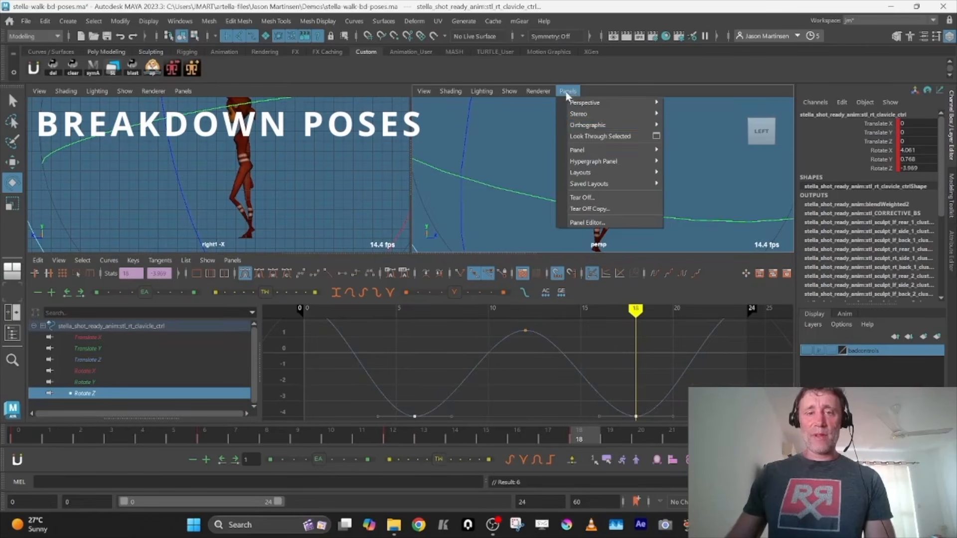
mouse_move(599, 125)
left_click(682, 125)
key("space")
left_click_drag(77, 442, 223, 442)
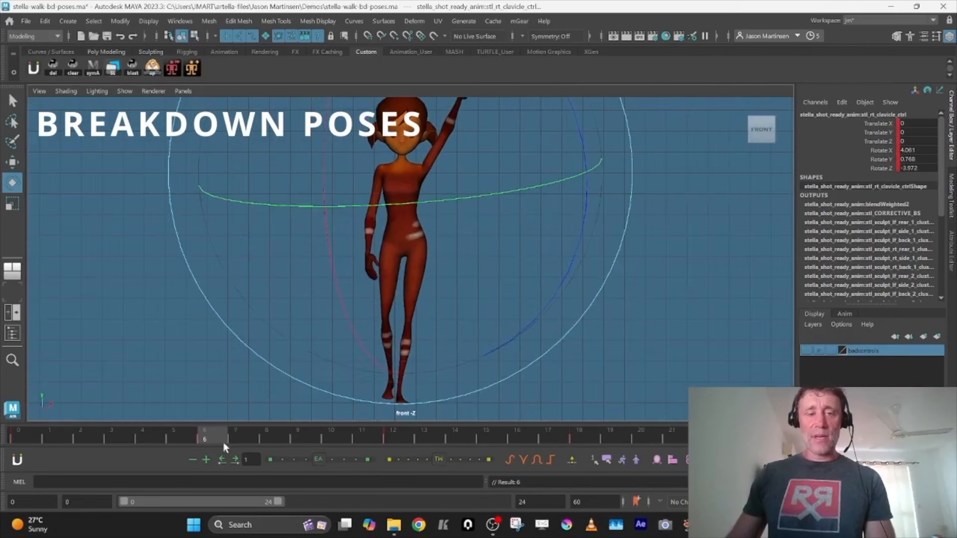
Try lowering the right clavicle's Rotate Z key at frame 6 to -8.363, and undo it
key("space")
middle_click_drag(421, 376, 427, 447)
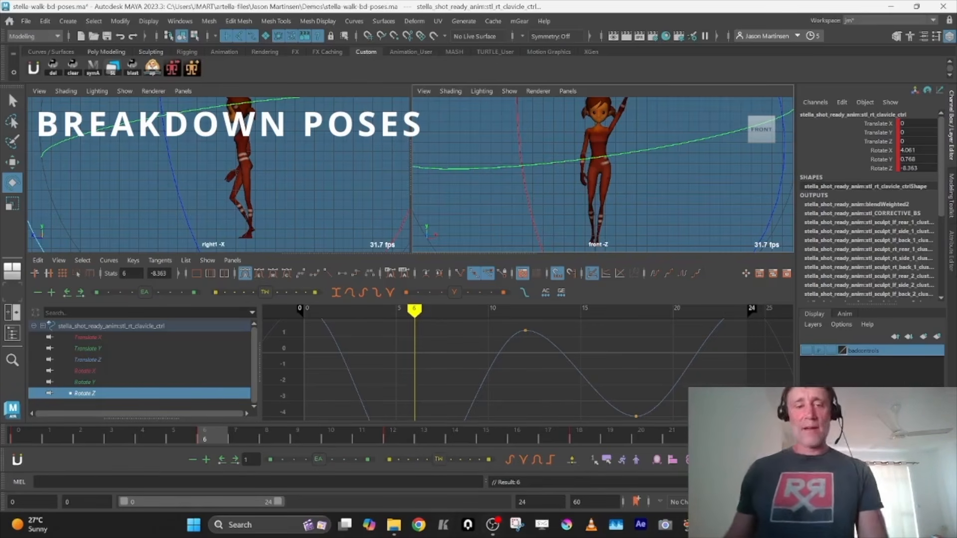
key("ctrl+z")
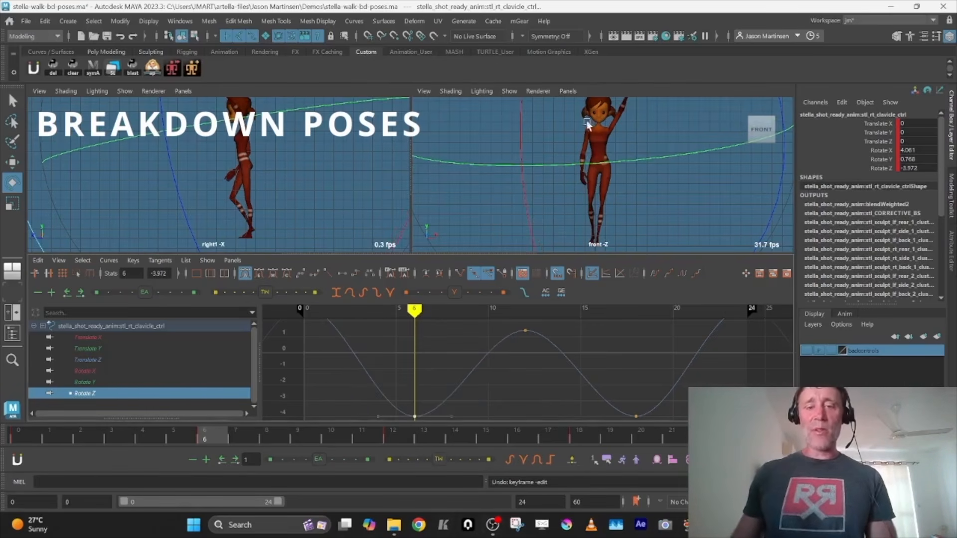
Play the walk cycle in the front and side views to check the right arm's swing
key("space")
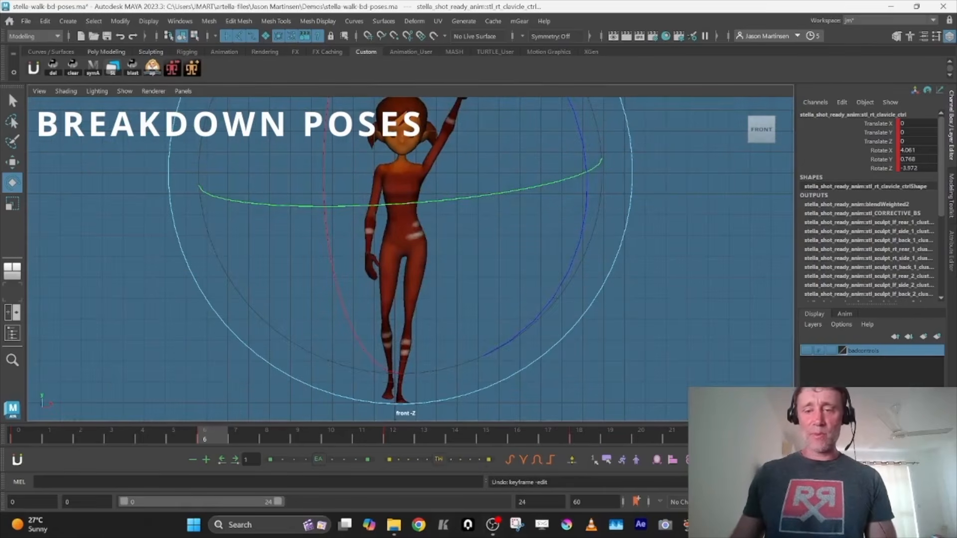
left_click_drag(576, 322, 475, 286, "alt")
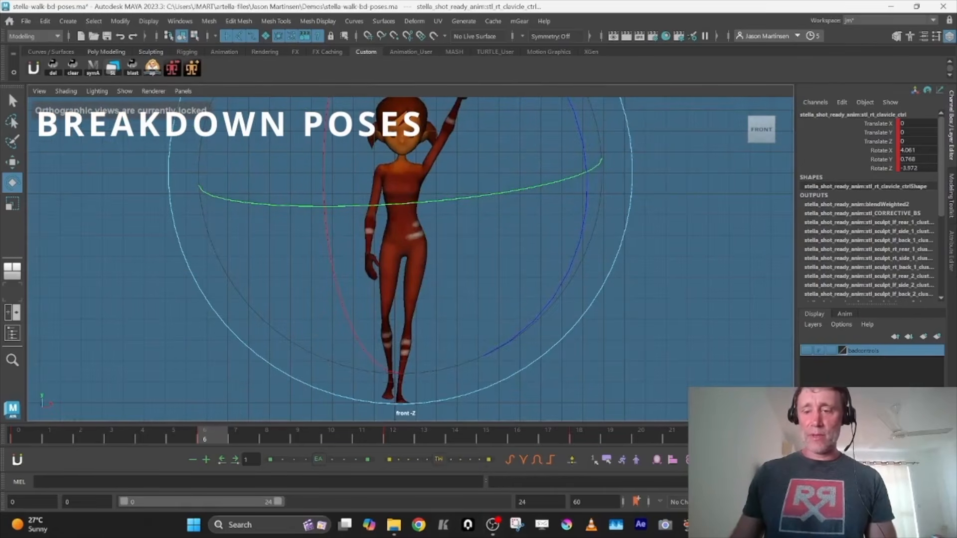
key("alt+v")
key("alt+v")
key("space")
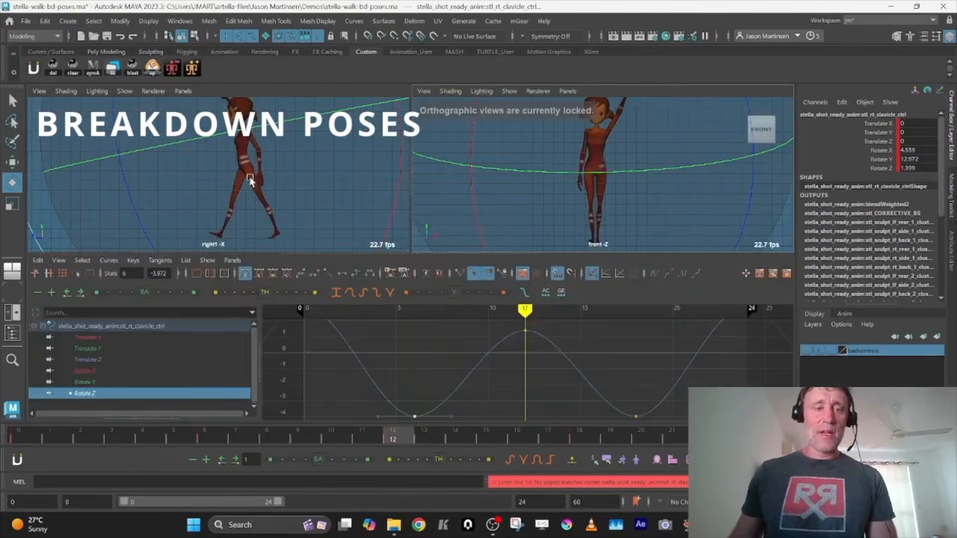
key("space")
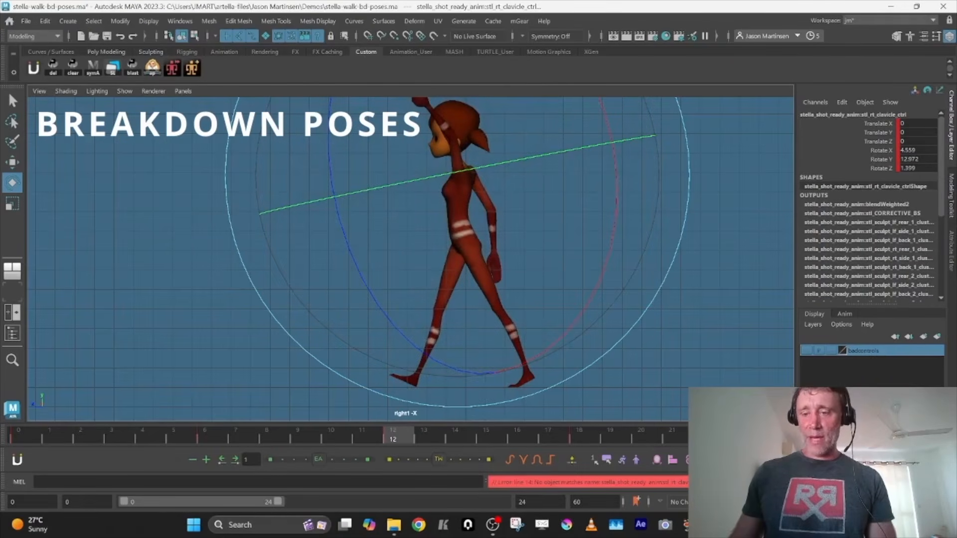
key("alt+v")
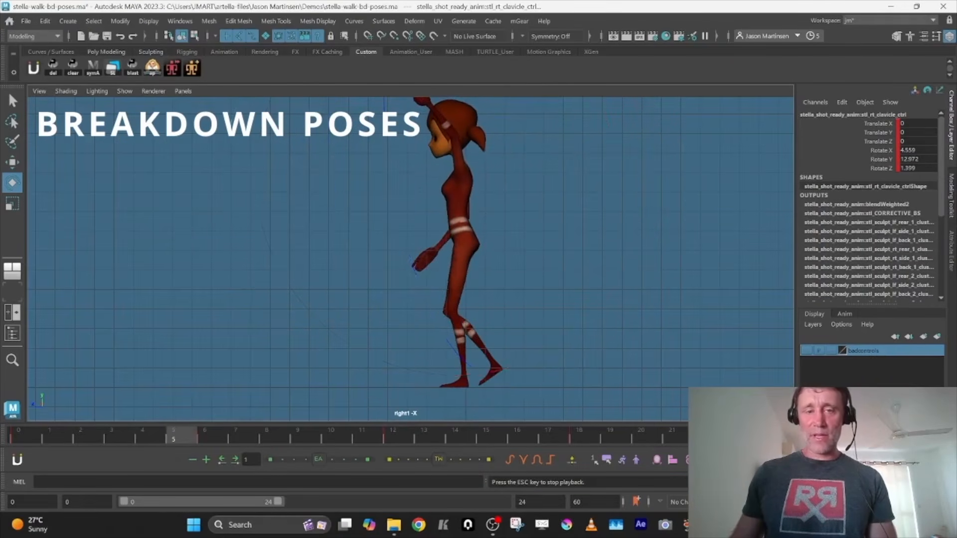
key("alt+v")
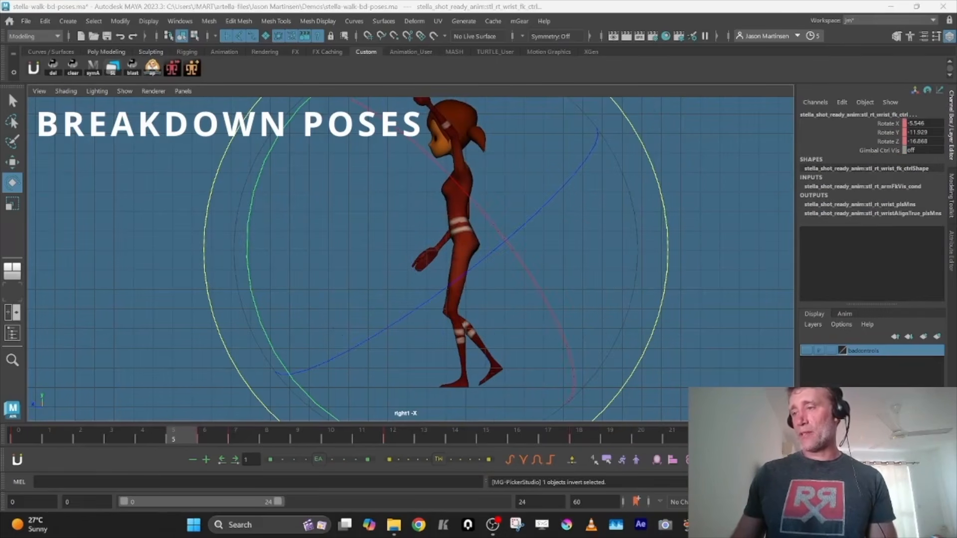
Copy all keys of the selected right arm controls across the full 0 to 24 frame range
left_click(322, 308)
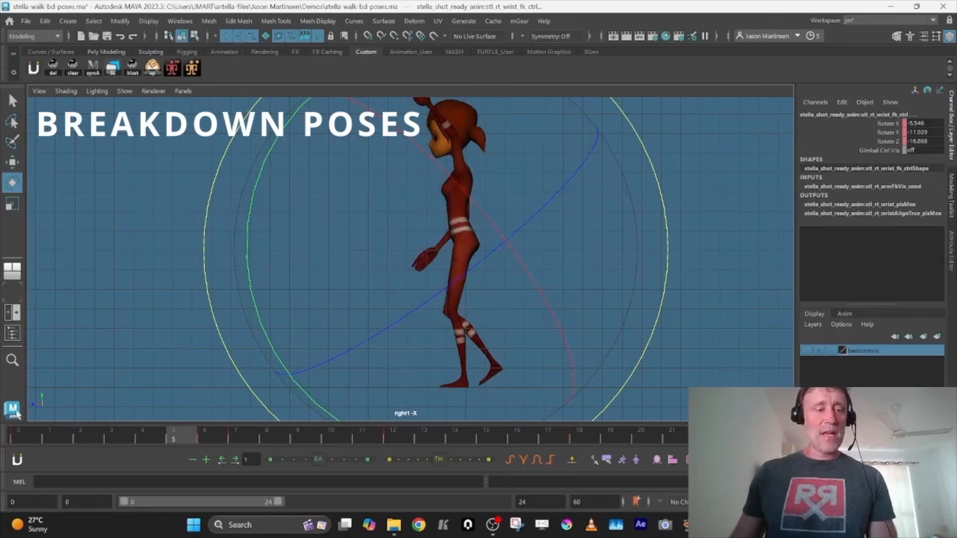
double_click(22, 430)
right_click(22, 430)
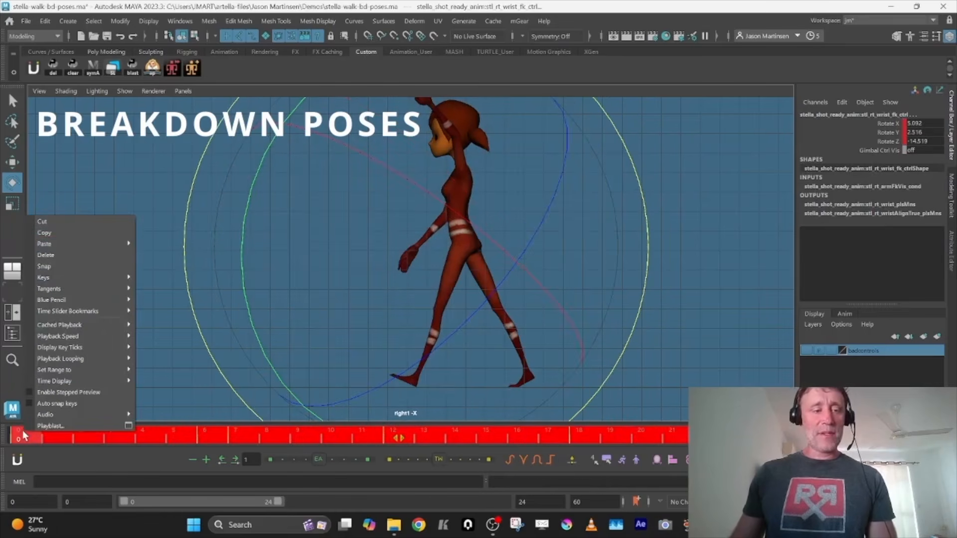
left_click(62, 232)
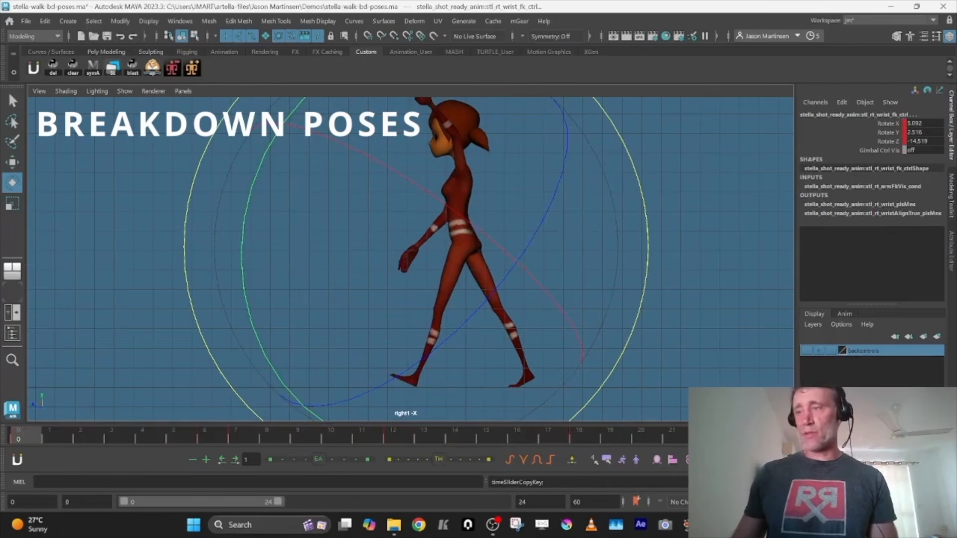
Select the left clavicle, upper arm, elbow and wrist controls and paste the copied right arm keys at frame 0
left_click_drag(956, 172, 712, 144)
left_click(700, 237)
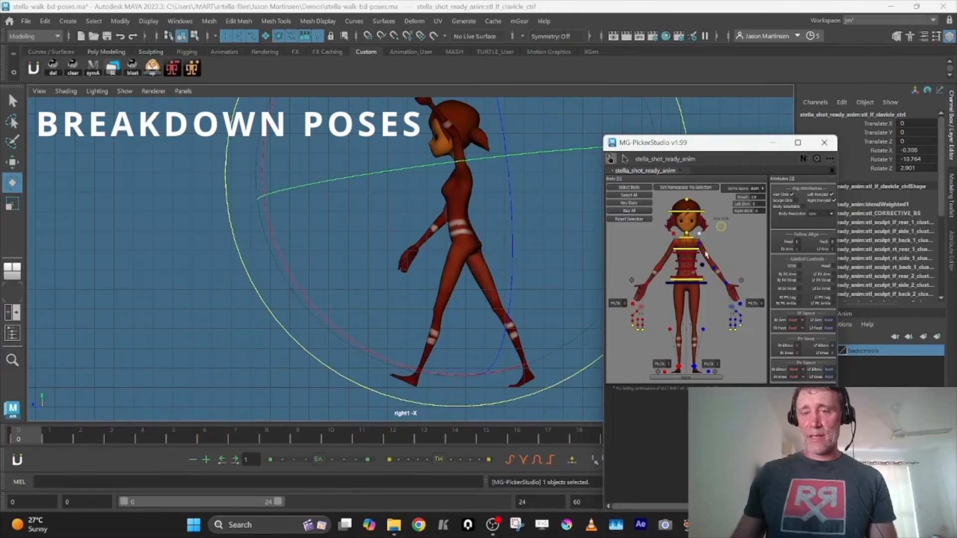
left_click(699, 244, "shift")
left_click(714, 269, "shift")
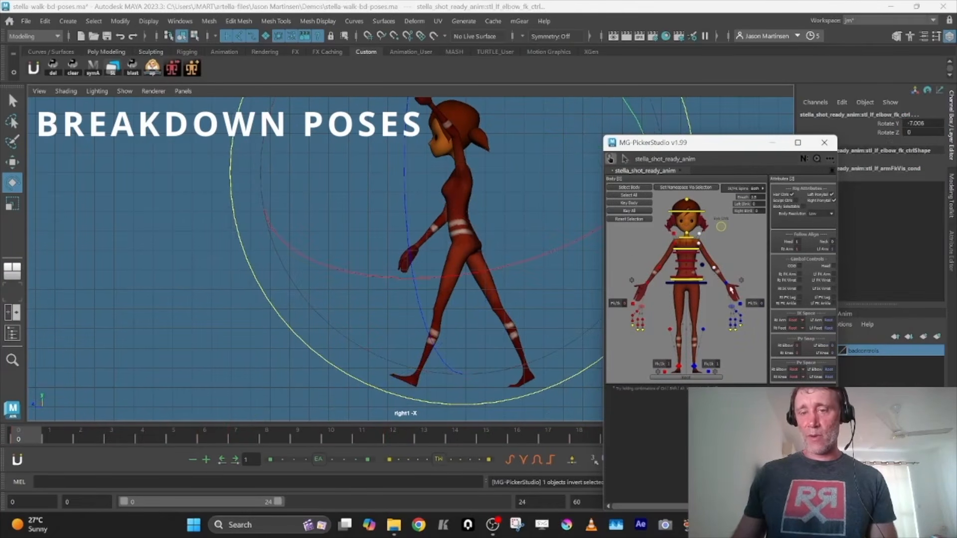
left_click(725, 286, "shift")
left_click_drag(705, 144, 956, 145)
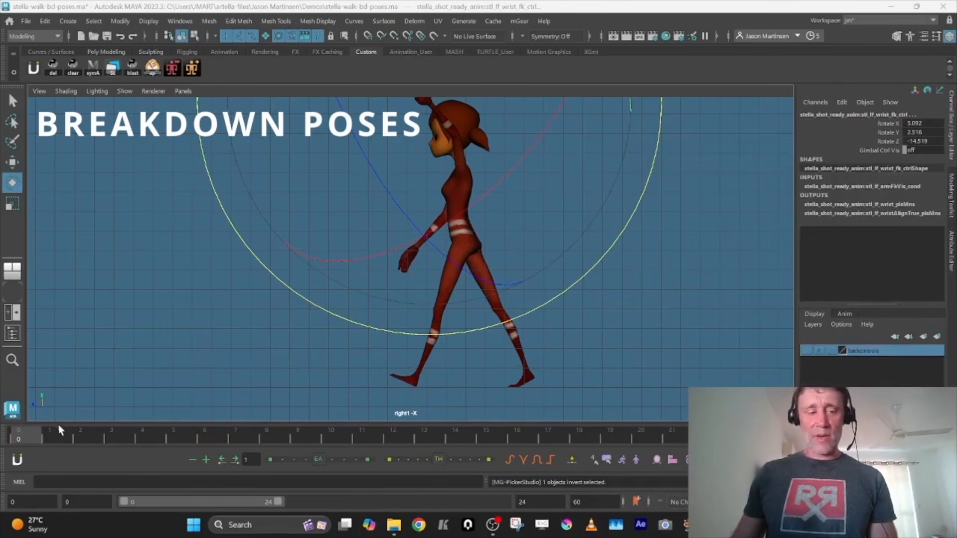
right_click(30, 436)
left_click(169, 247)
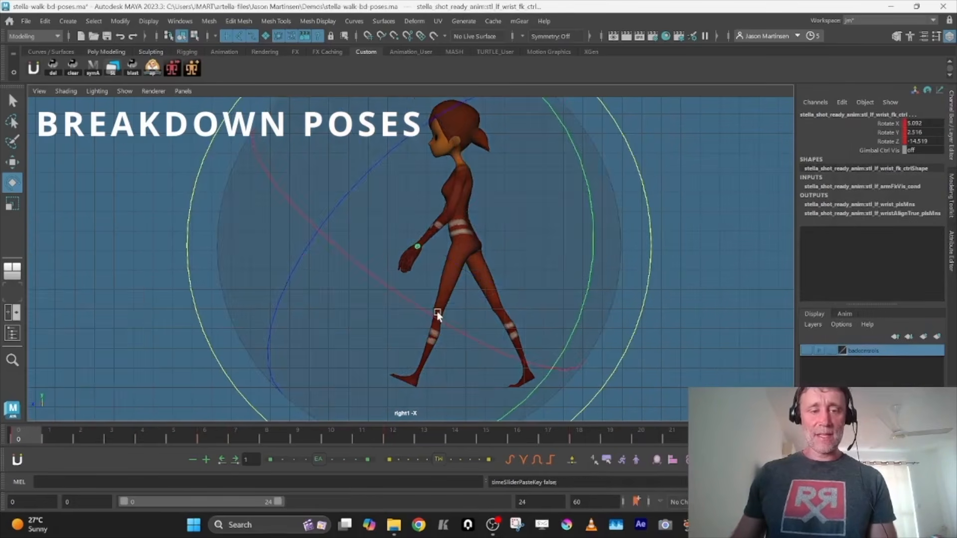
Play the walk cycle in the front and side views to check the left arm's pasted motion
key("space")
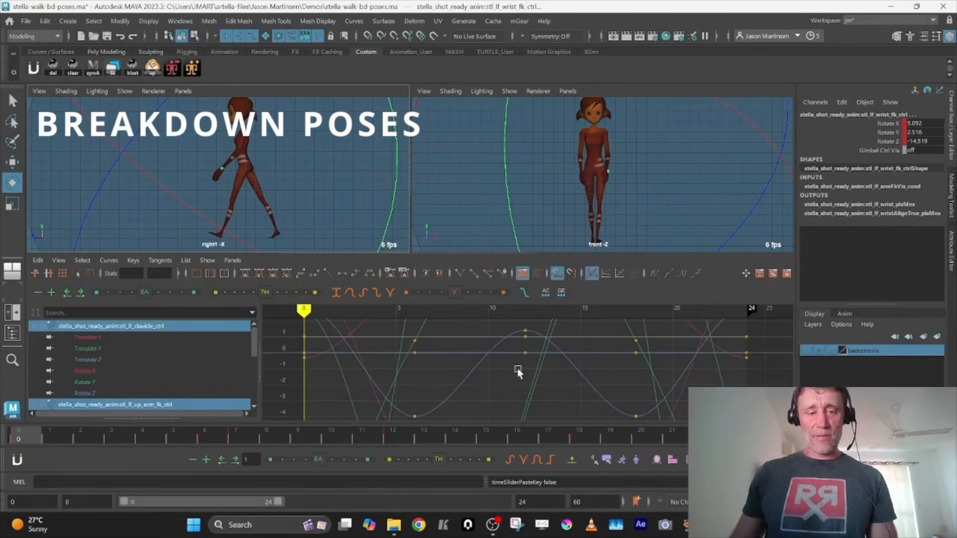
key("space")
key("alt+v")
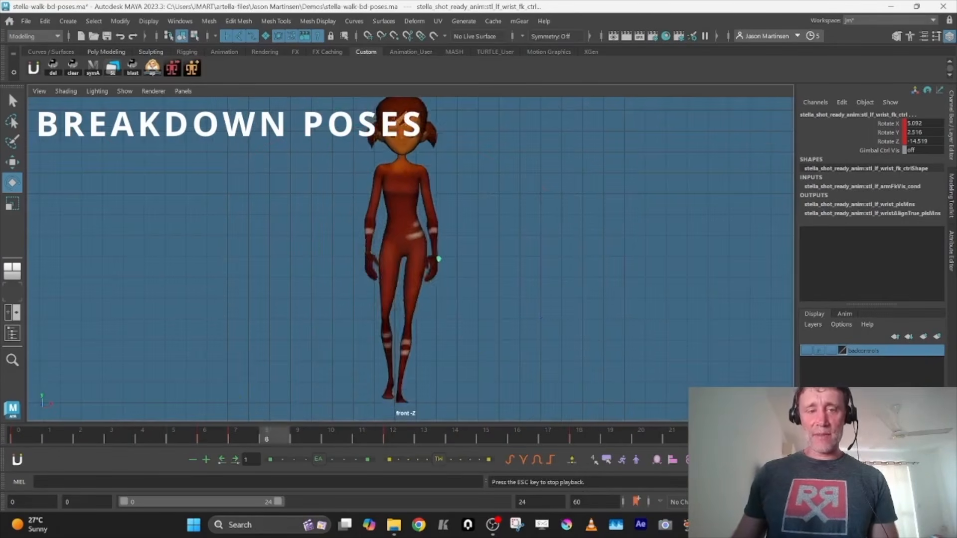
key("space")
key("space")
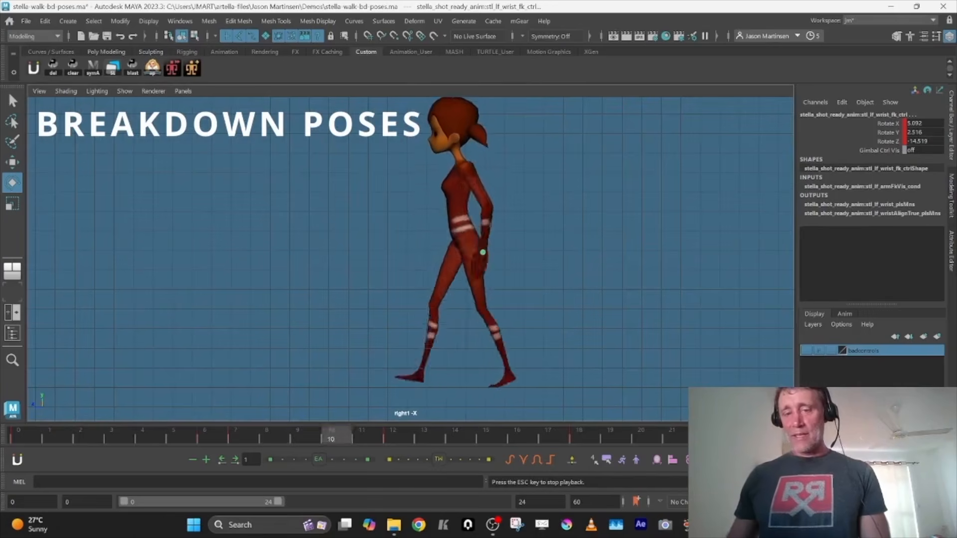
key("alt+v")
Frame all left arm curves in the Graph Editor and set their pre and post infinity to cycle
key("space")
key("a")
key("]")
key("[")
right_click_drag(566, 346, 420, 410, "alt+shift")
Select all the left arm's keys and offset them 12 frames later so the arm swings opposite the right
key("period")
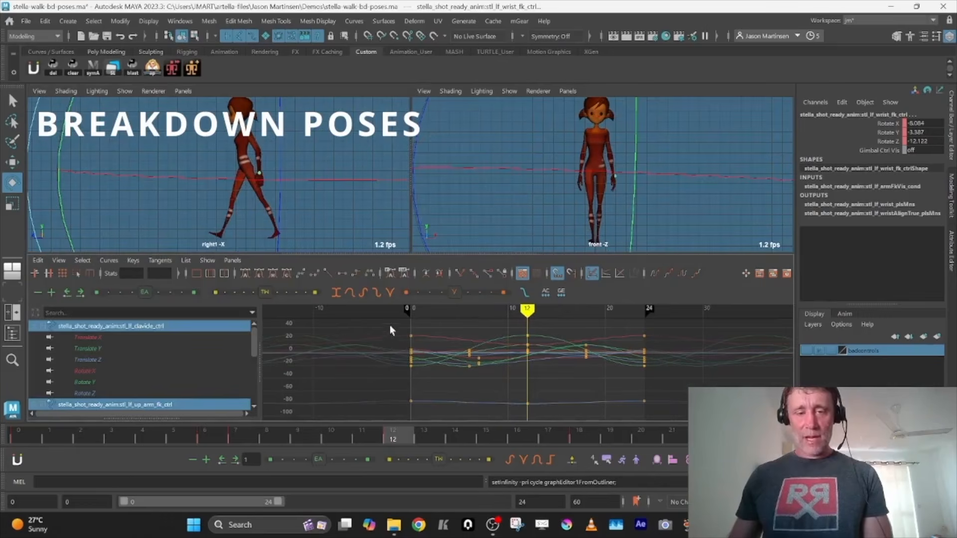
left_click_drag(390, 325, 682, 419)
key("w")
middle_click_drag(487, 380, 604, 391, "shift")
Play the walk cycle in the side view to check that both arms swing in opposition
key("space")
key("alt+v")
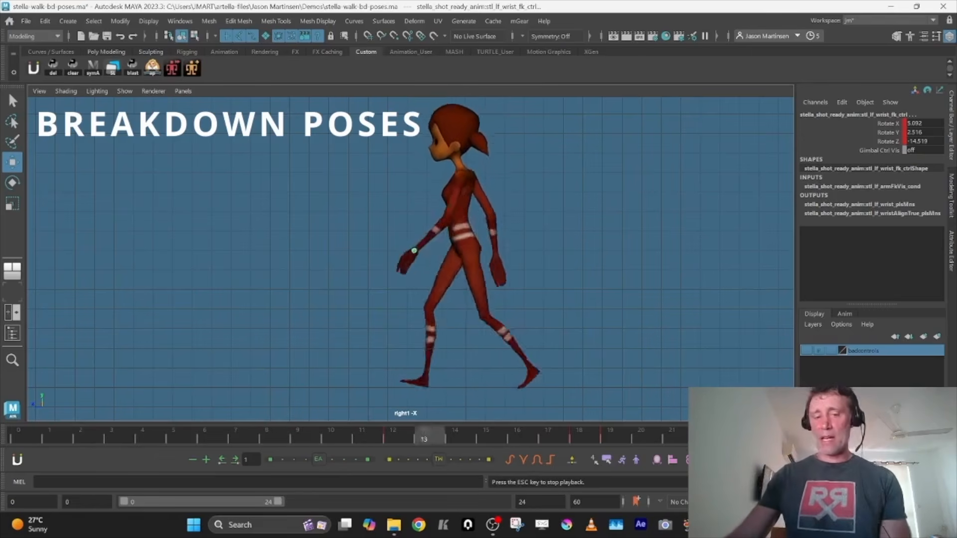
key("alt+v")
key("space")
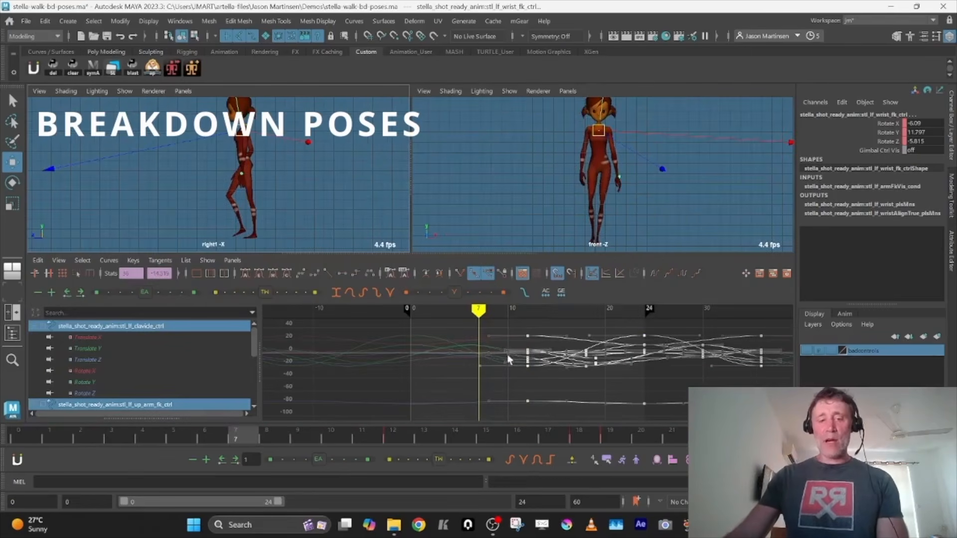
Bake the left arm controls' offset animation onto keys across the time slider range, with a sample step of 1
left_click(37, 438)
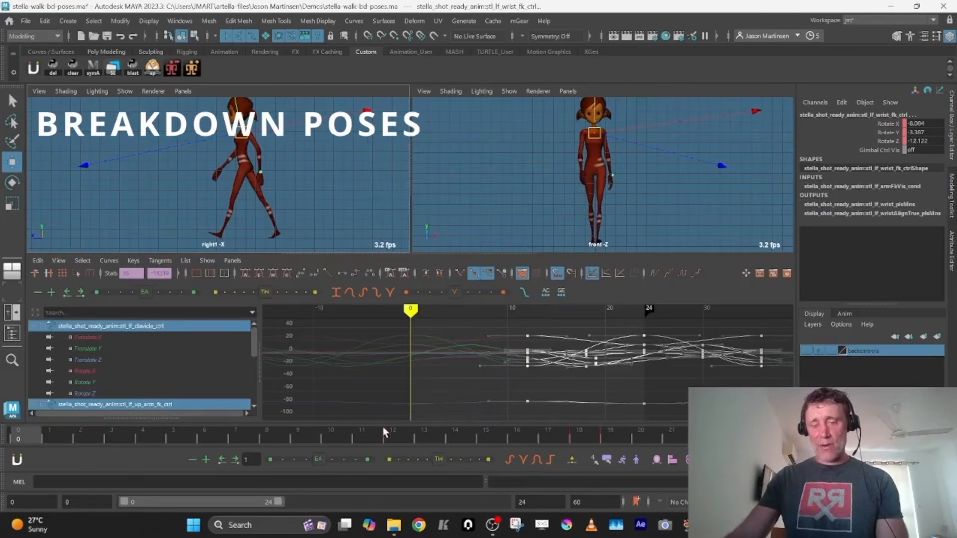
left_click(47, 22)
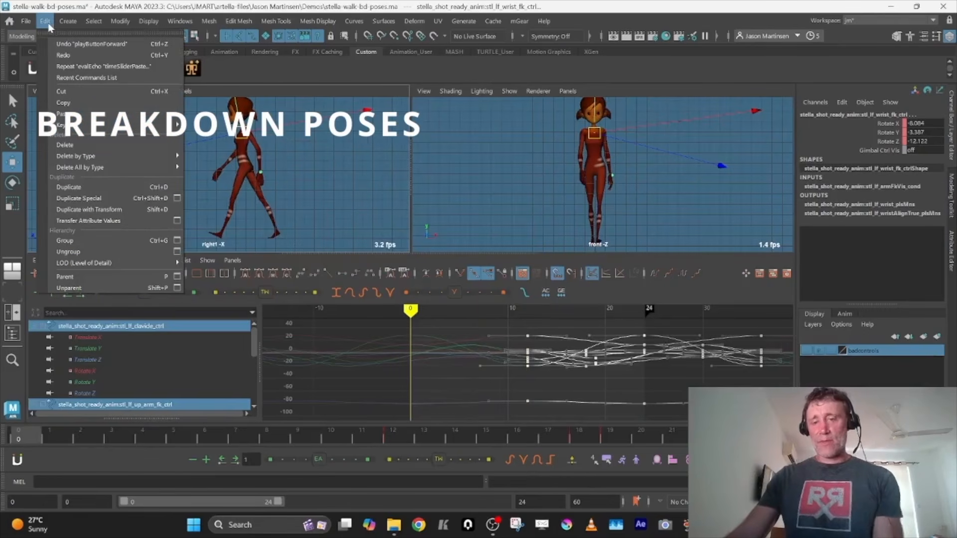
mouse_move(75, 125)
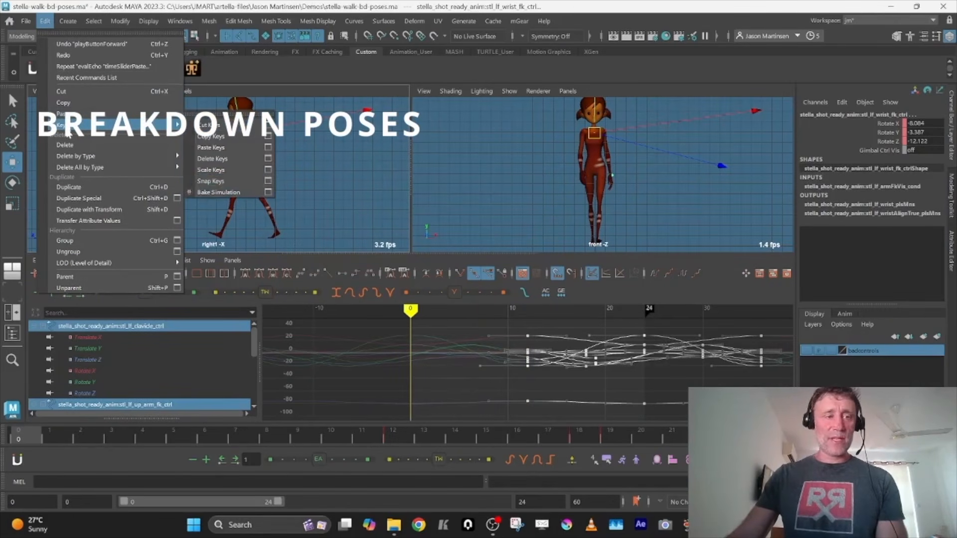
left_click(270, 193)
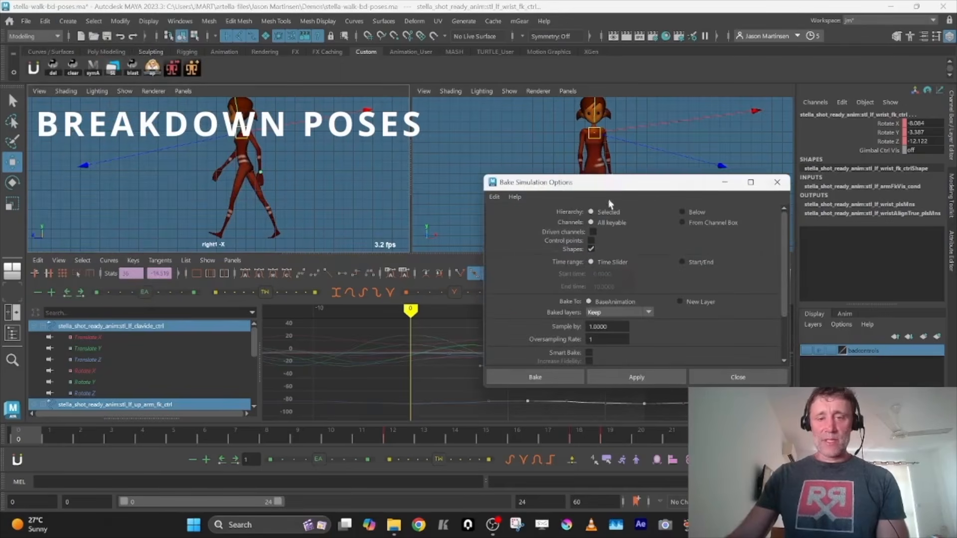
left_click(555, 379)
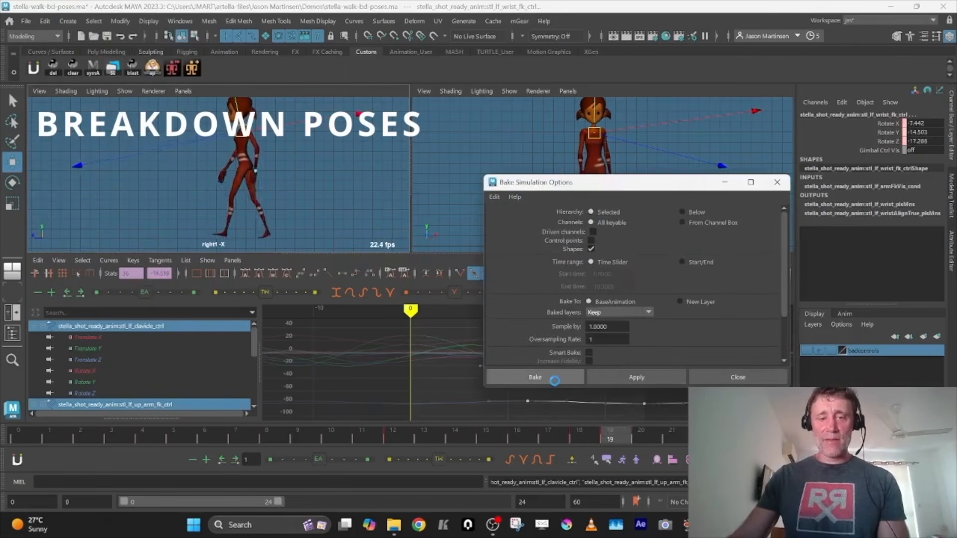
Delete all the left arm keys that lie beyond frame 24 in the Graph Editor
key("alt+comma")
left_click_drag(669, 322, 801, 424)
middle_click_drag(746, 383, 680, 381, "alt")
key("Delete")
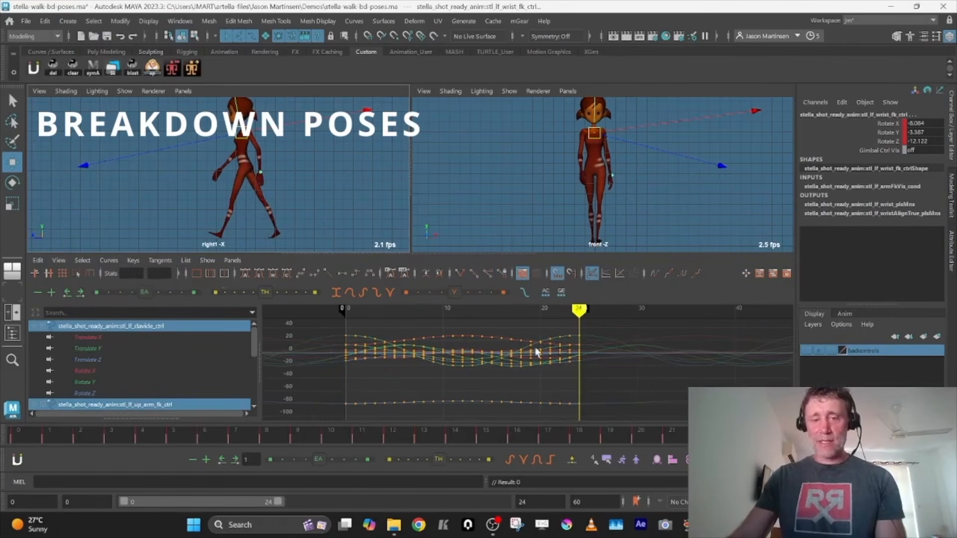
Run Simplify Curve on the baked left arm curves to thin out their keys
left_click(139, 261)
mouse_move(109, 260)
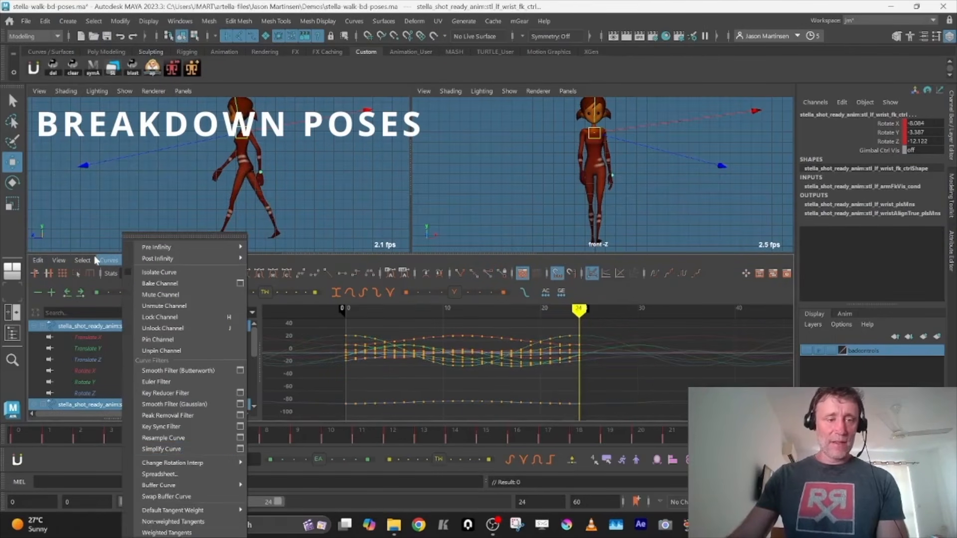
left_click(169, 451)
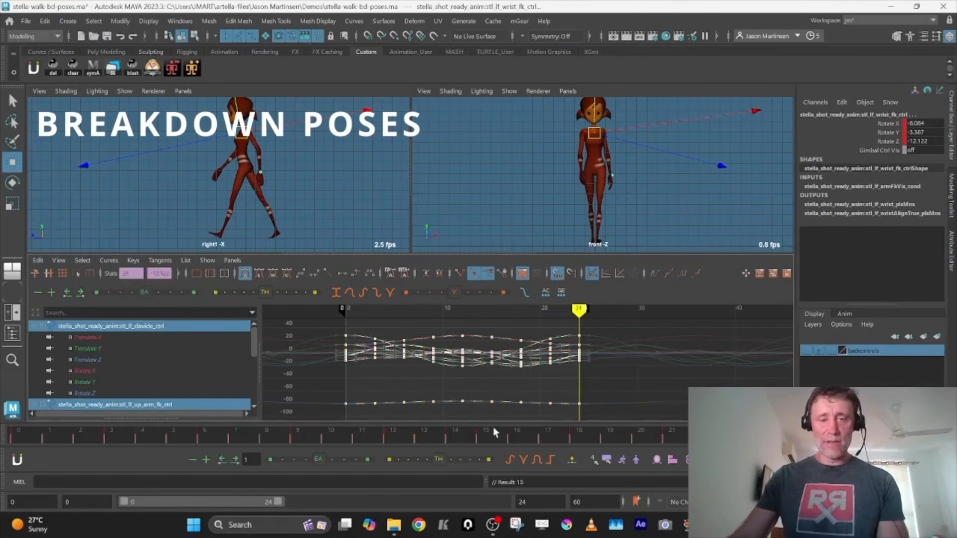
Step through the simplified arm keys and play the walk cycle to review the arm swing
key("comma")
key("comma")
key("comma")
key("comma")
key("comma")
key("comma")
key("comma")
key("comma")
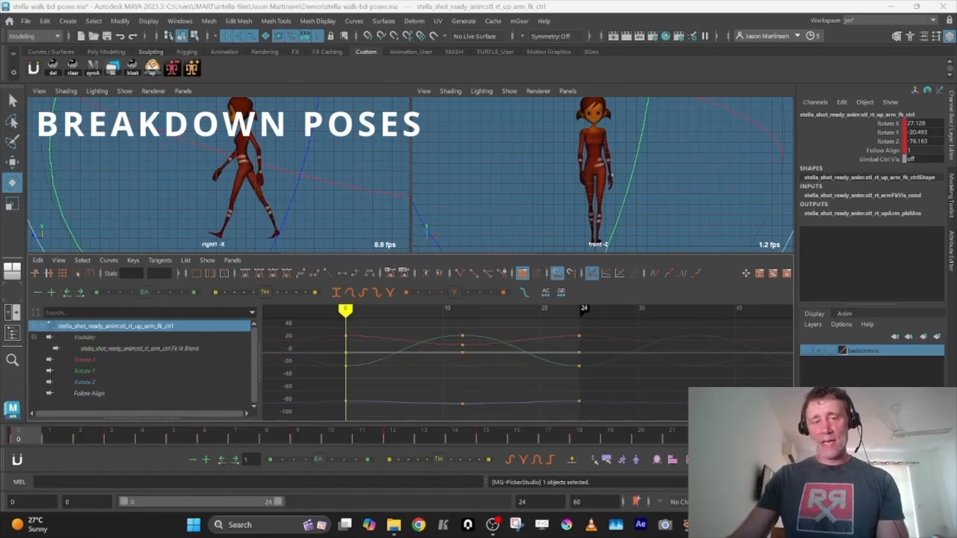
key("period")
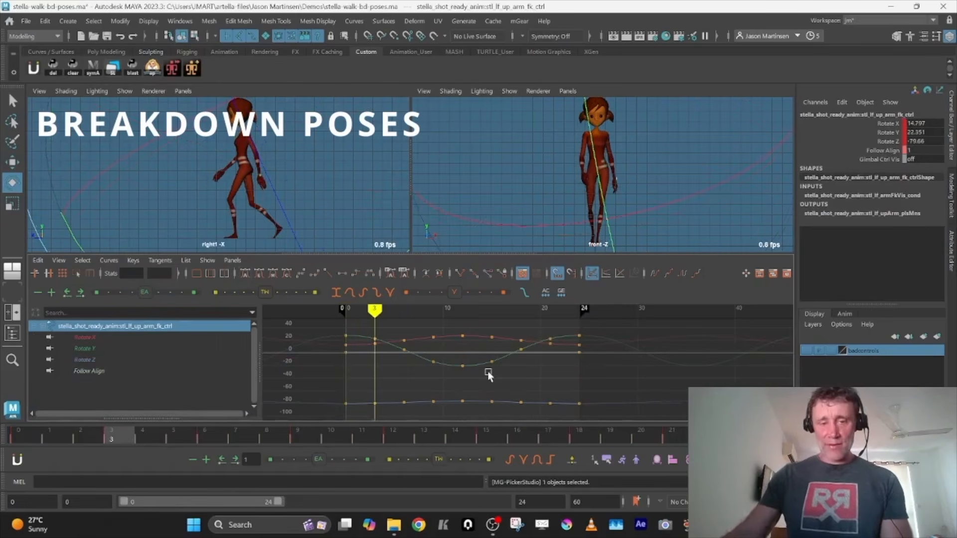
key("alt+v")
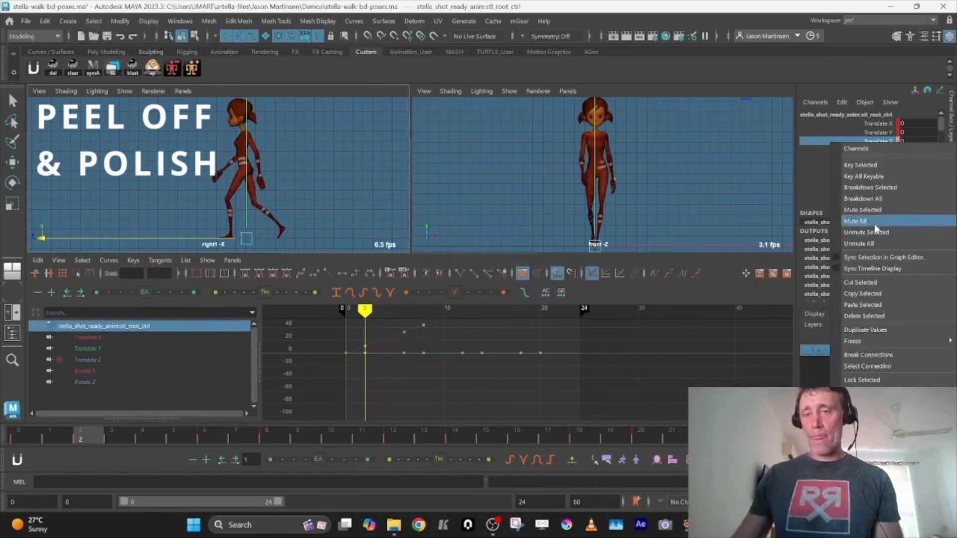
Delete the root control's surplus keys in the Graph Editor, keeping only the forward Translate Z keys at frames 0 and 24
left_click(876, 230)
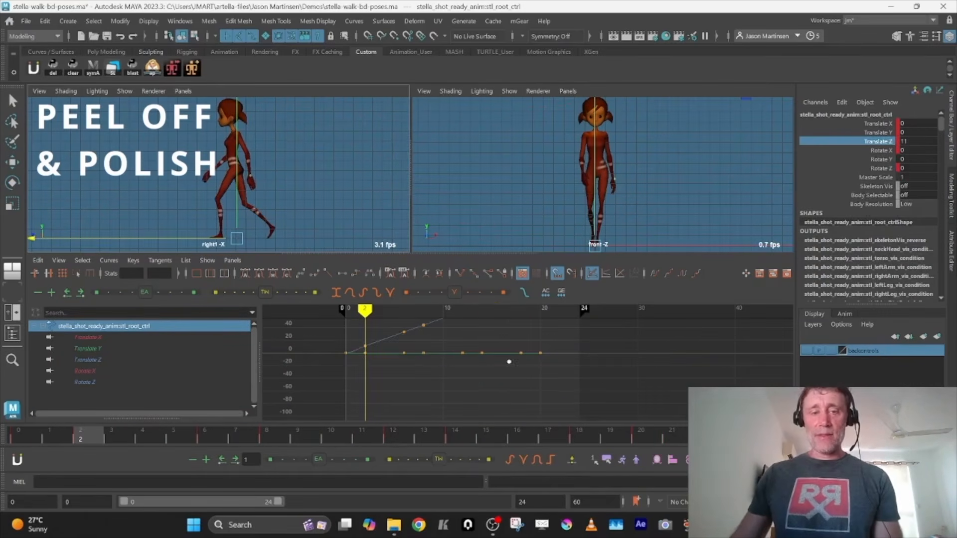
key("f")
left_click_drag(334, 338, 695, 453)
key("Delete")
key("l")
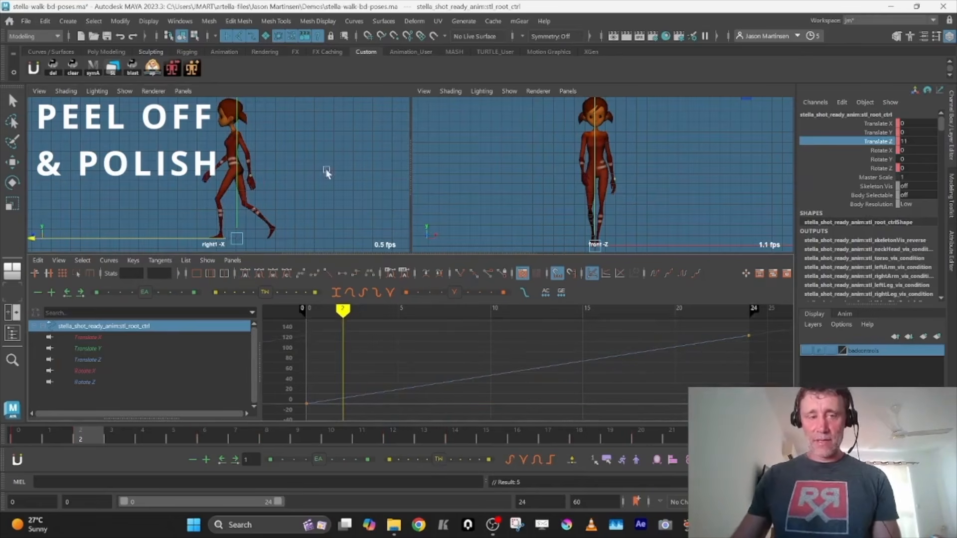
Scrub through the forward-moving walk in the enlarged side view to check how the feet travel
key("space")
left_click_drag(30, 434, 342, 448)
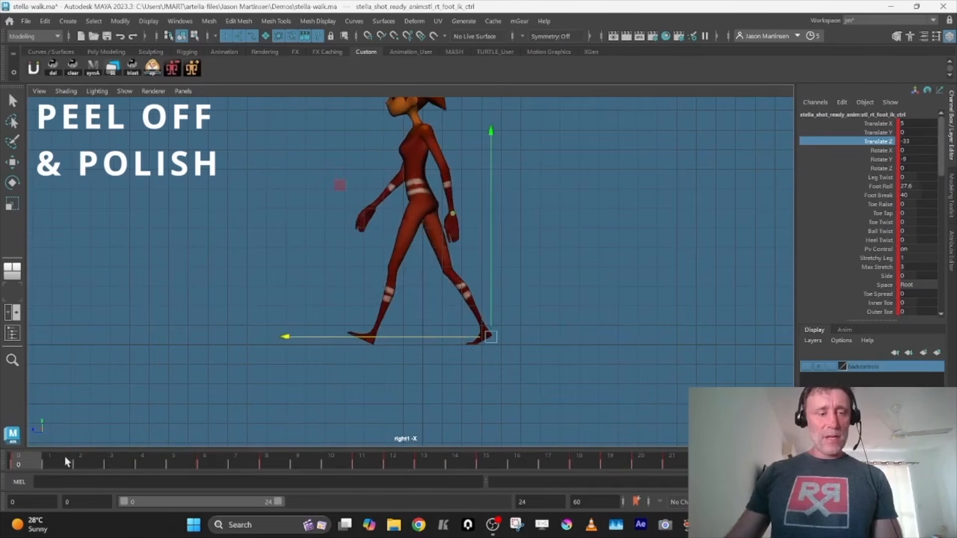
left_click_drag(64, 456, 129, 461)
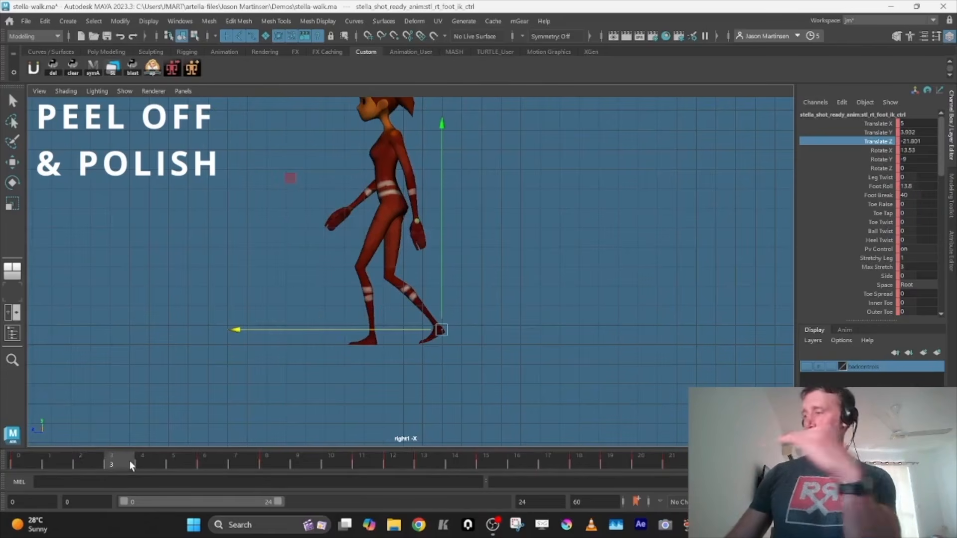
left_click(27, 460)
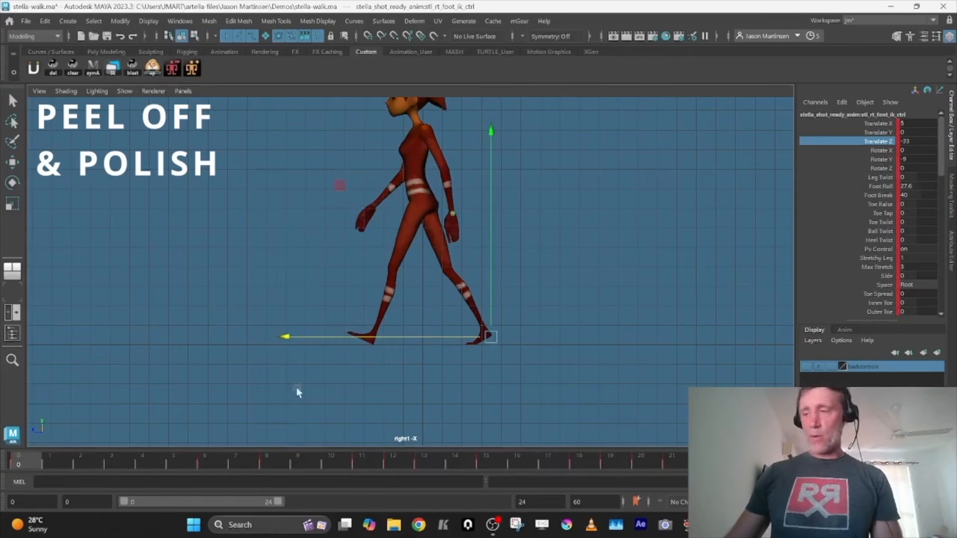
Inspect the Translate Z keys of the right foot control and the root control in the Graph Editor to compare their travel
key("space")
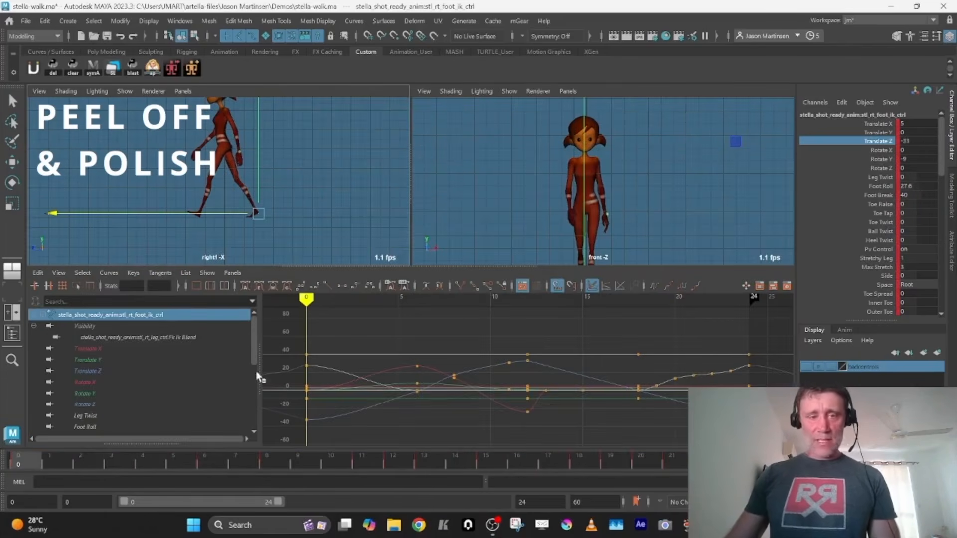
left_click(116, 370)
left_click_drag(540, 372, 546, 379)
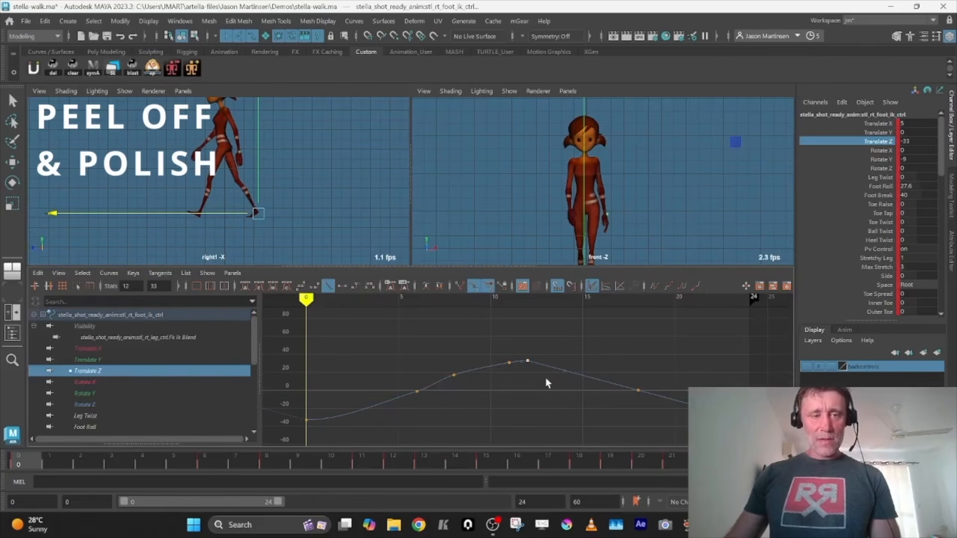
left_click_drag(722, 384, 761, 433)
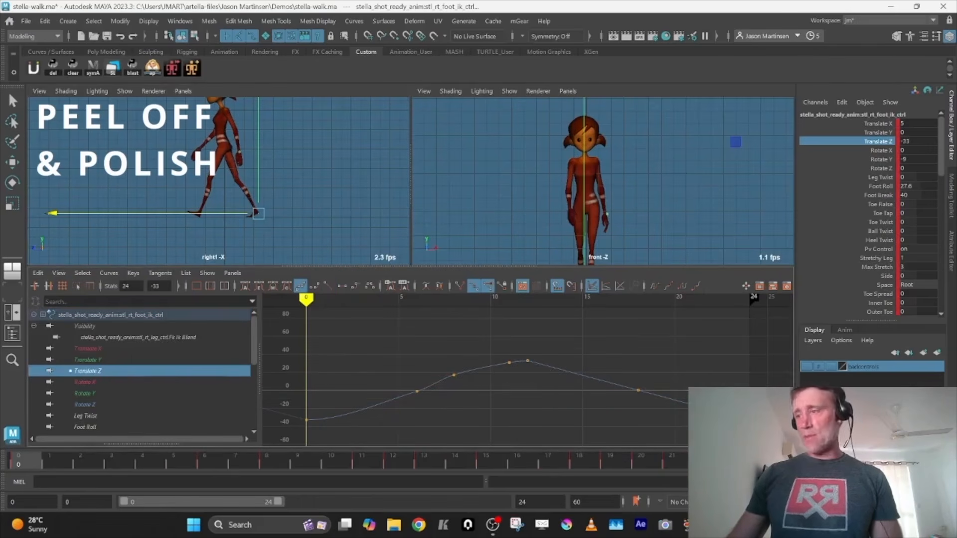
middle_click_drag(432, 346, 432, 383, "alt")
left_click_drag(292, 407, 329, 447)
middle_click_drag(480, 365, 424, 420, "alt")
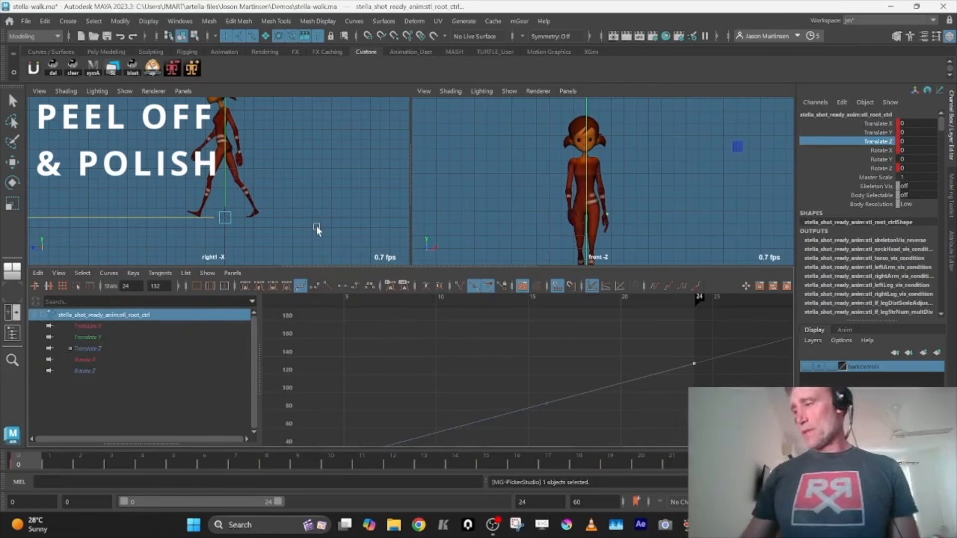
Select the right foot control at frame 0 and focus the enlarged side view on both feet
key("space")
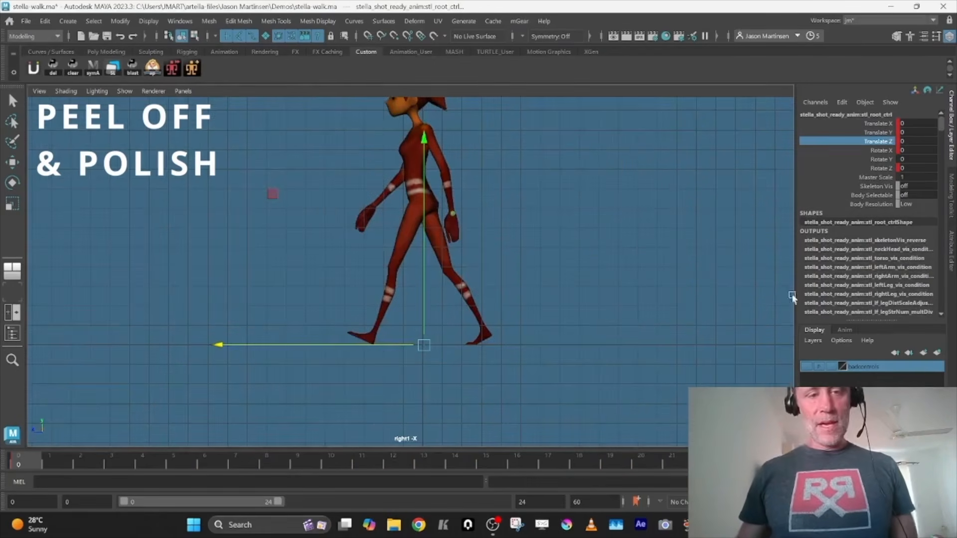
left_click(871, 386)
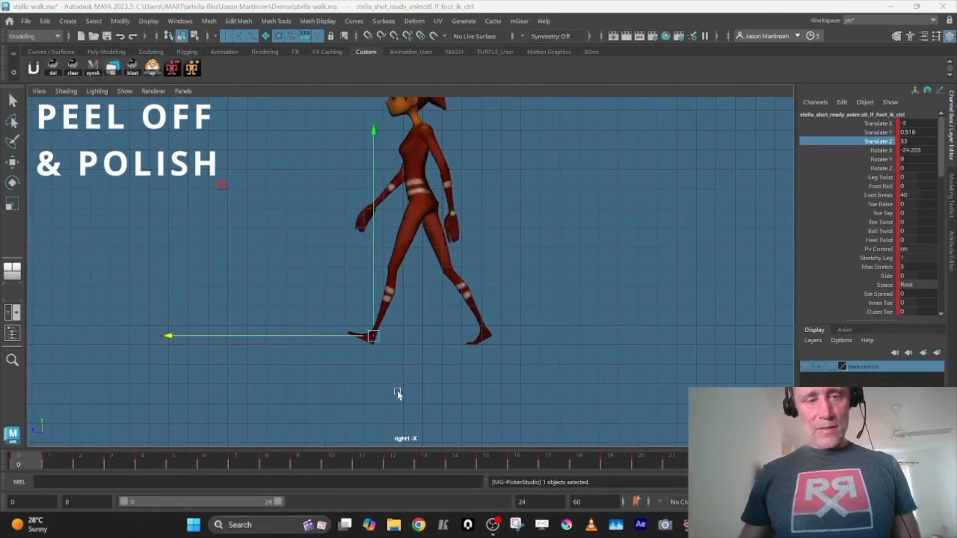
left_click(858, 399)
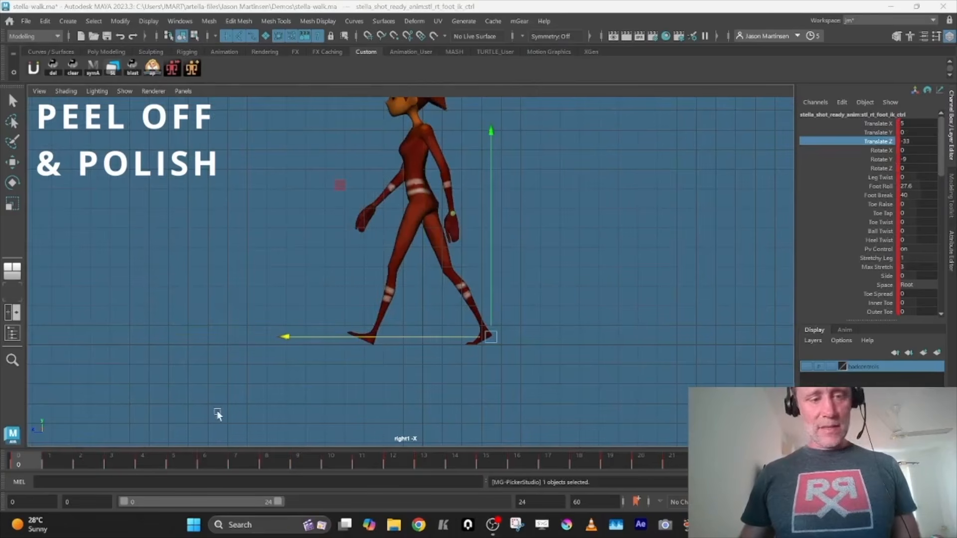
left_click(217, 457)
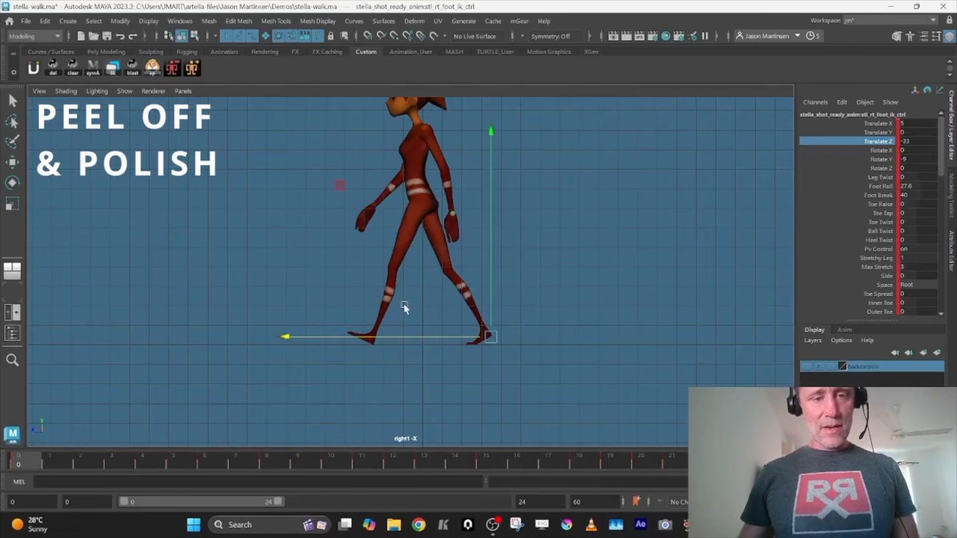
key("space")
key("space")
scroll(466, 249, "up", 5)
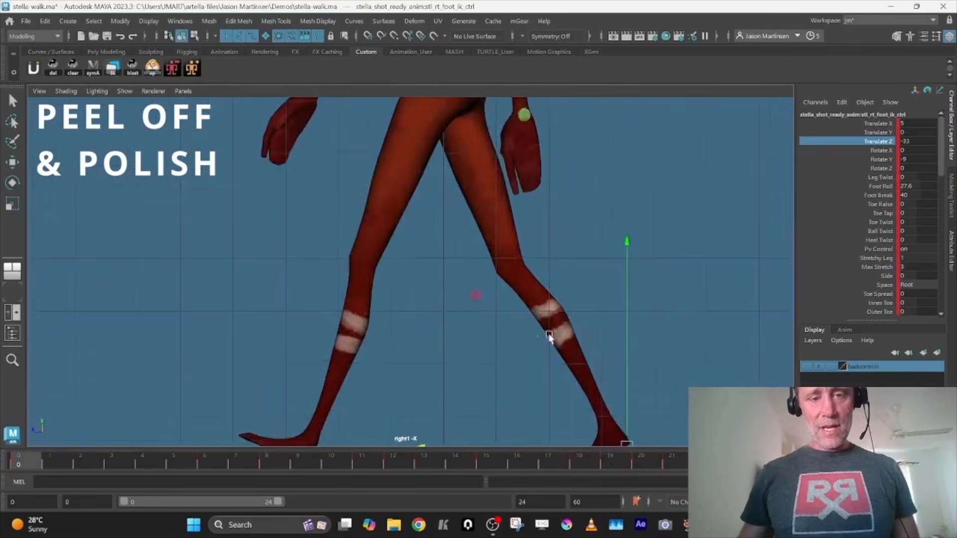
scroll(466, 249, "down", 2)
middle_click_drag(358, 239, 393, 230, "alt")
Step back and forth through frames 0 to 5 to examine whether the right foot slides as it lifts off
key("alt+period")
key("alt+period")
key("alt+period")
key("alt+period")
key("alt+period")
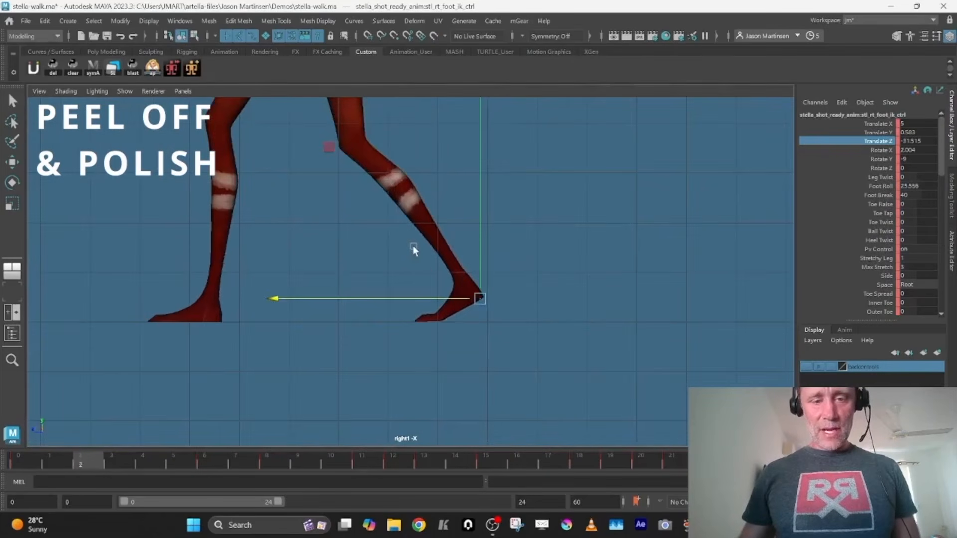
key("alt+period")
key("comma")
key("alt+period")
key("alt+period")
key("alt+period")
key("alt+period")
key("alt+period")
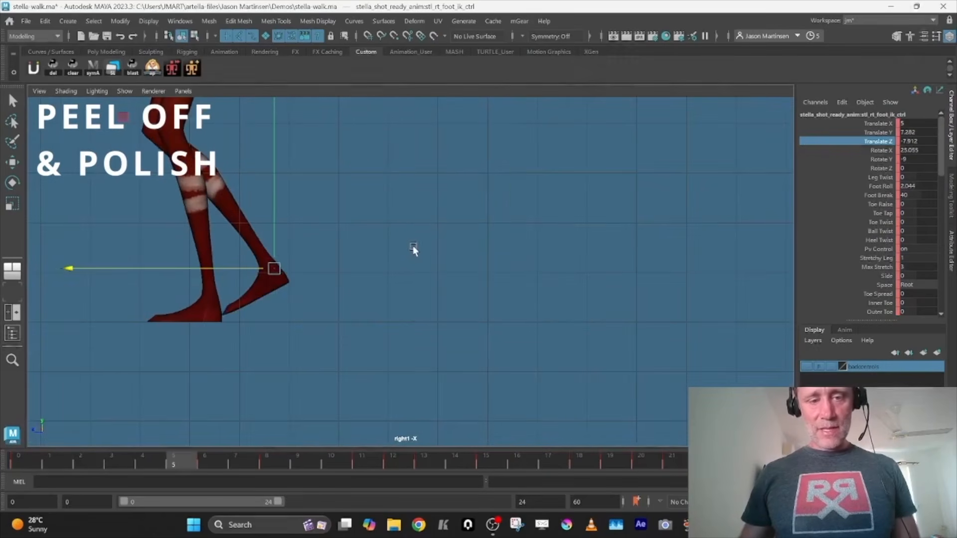
key("comma")
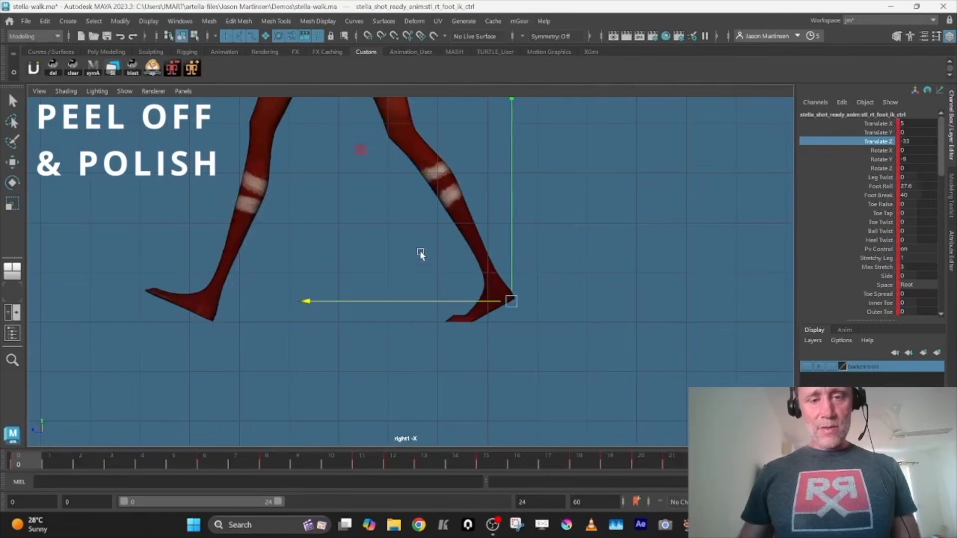
key("alt+period")
key("alt+period")
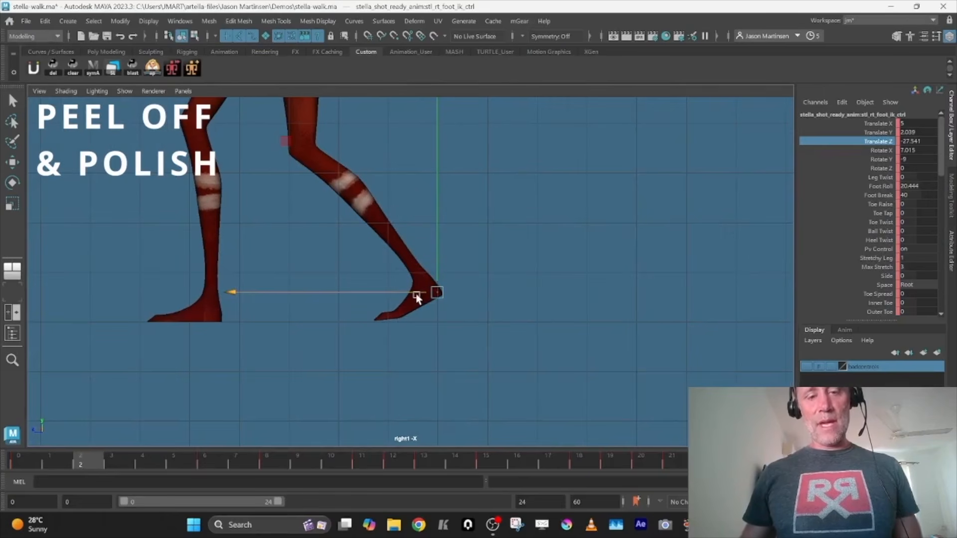
key("comma")
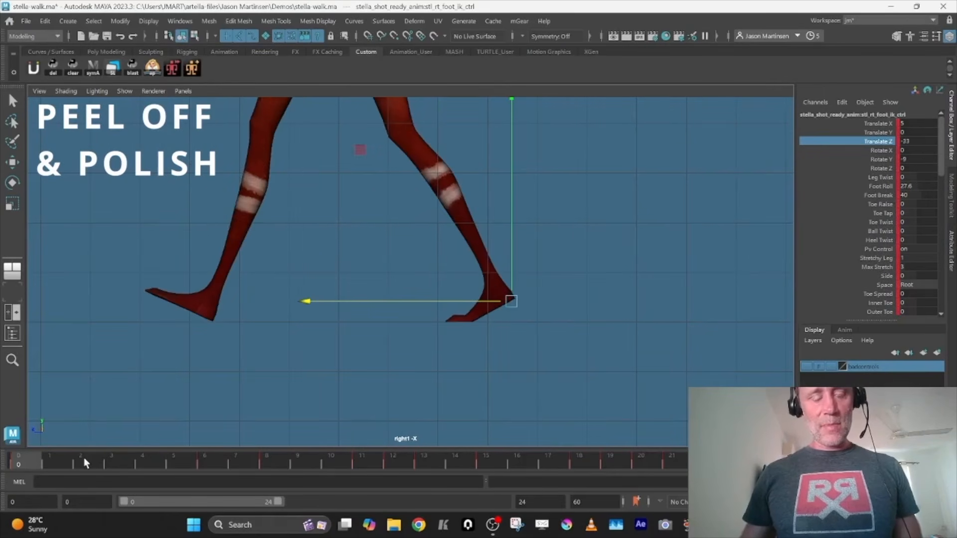
key("alt+period")
key("alt+period")
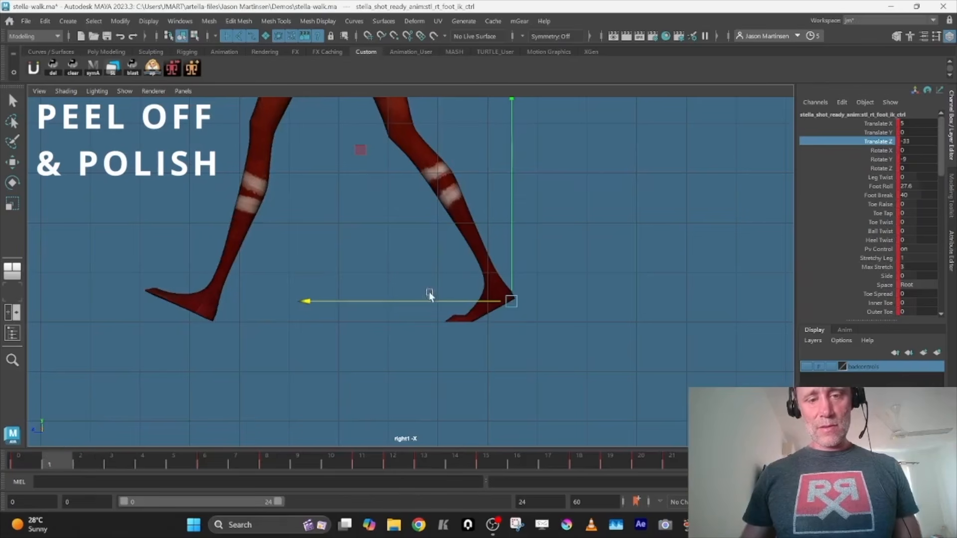
Try repositioning the right foot at frame 2 to Translate Y 1.046 and Translate Z -39.131, with Foot Roll at 40.844
left_click_drag(488, 257, 489, 262)
key("e")
left_click(881, 186)
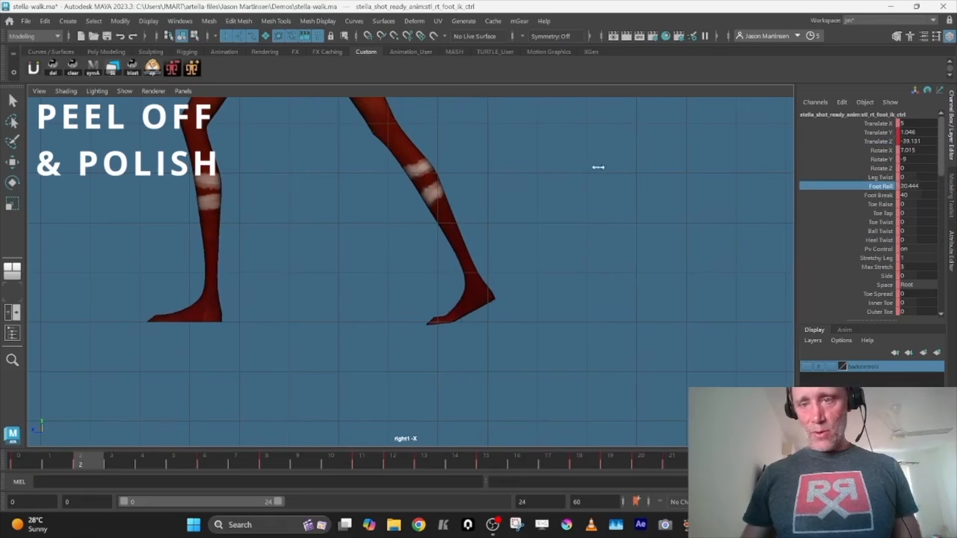
middle_click_drag(598, 167, 857, 213)
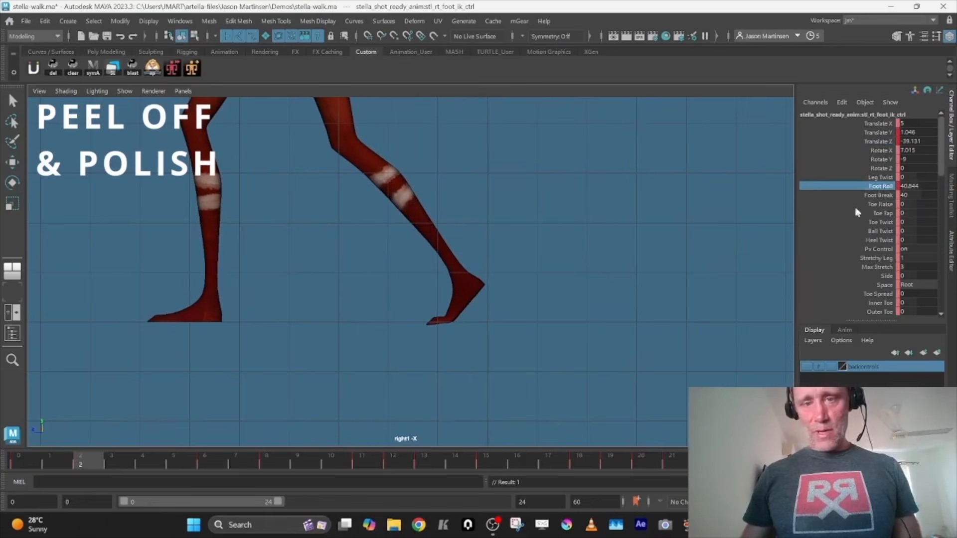
Undo the trial position and Foot Roll changes on the right foot at frame 2
left_click(880, 205)
key("z")
key("z")
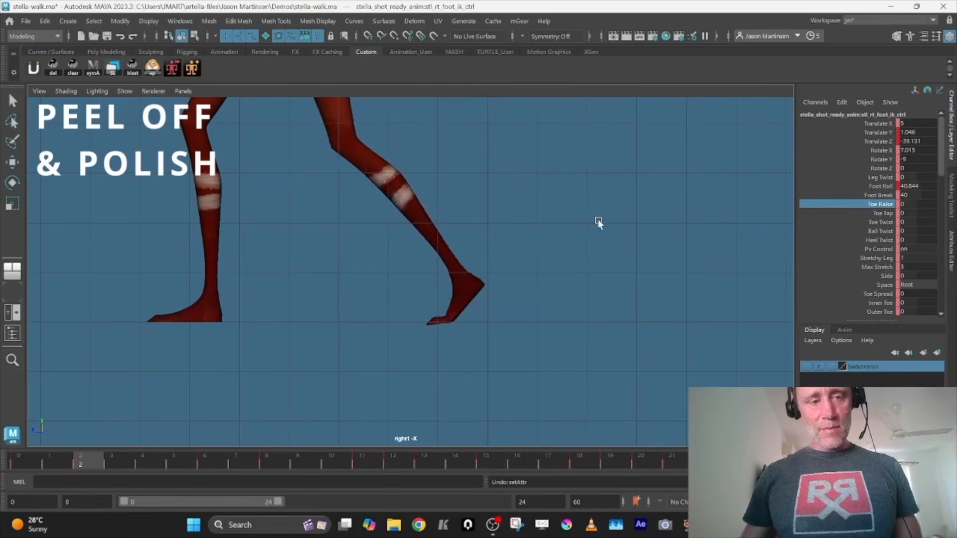
key("z")
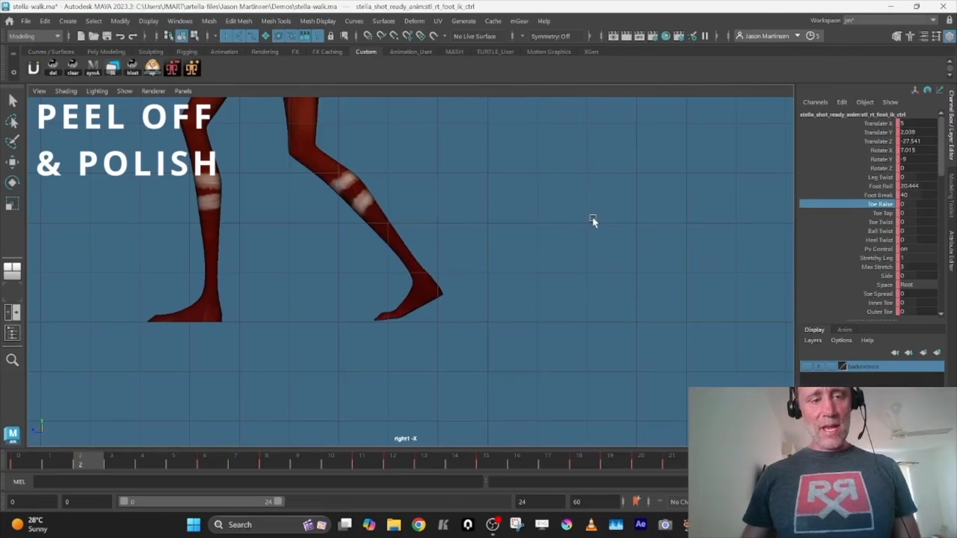
Step through the first few frames again to re-examine the right foot's original lift-off
key("alt+period")
key("alt+period")
key("alt+period")
key("alt+period")
key("comma")
key("alt+period")
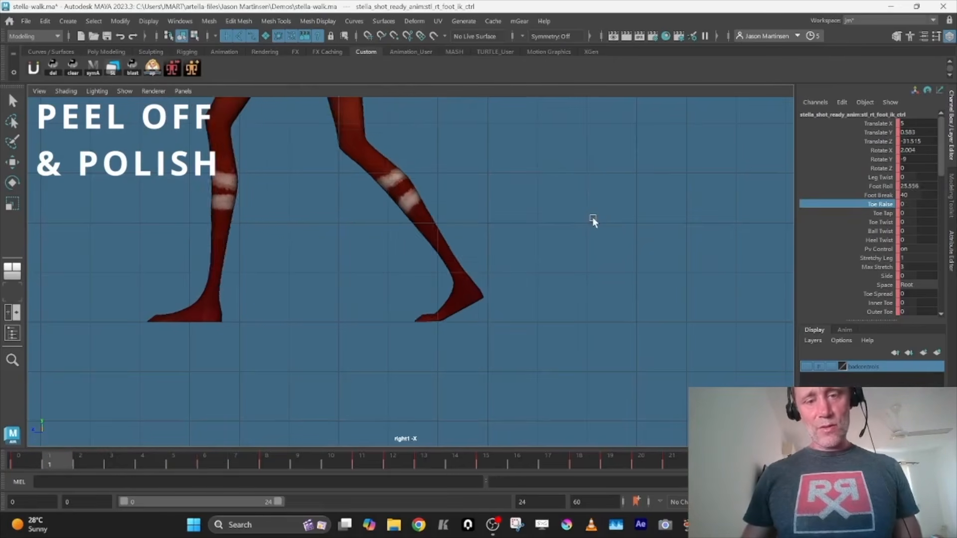
Set the right foot's Foot Roll to 0 at frame 3
key("alt+period")
key("alt+period")
key("alt+period")
key("alt+period")
key("alt+period")
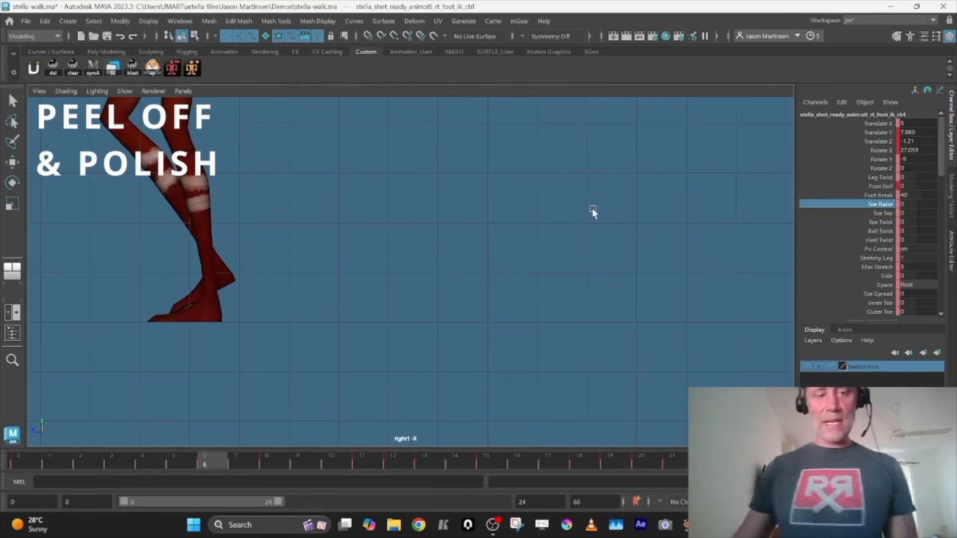
key("comma")
key("alt+period")
key("alt+period")
key("alt+period")
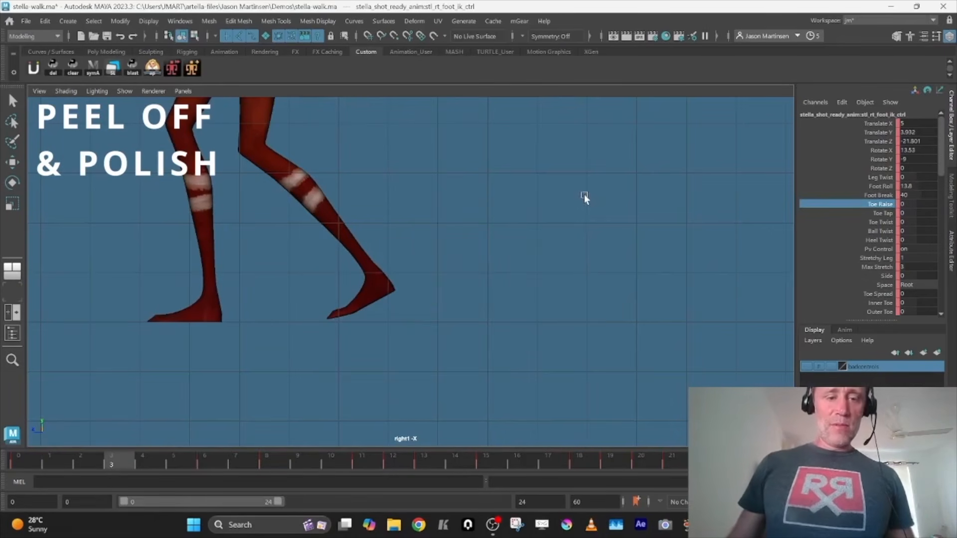
left_click(917, 186)
type("0")
key("Tab")
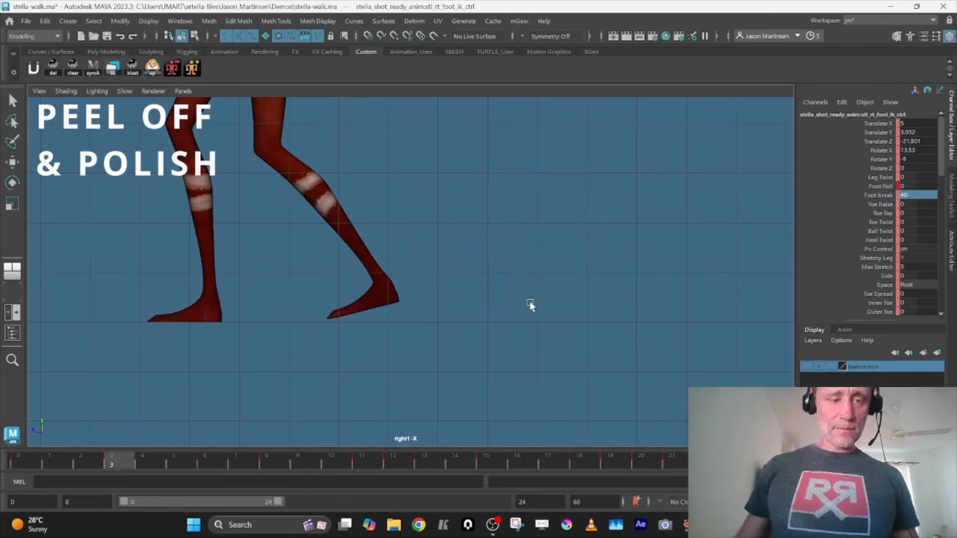
At frame 1, pitch the right foot to Rotate X 16.767 and move it to Translate Y 3.954 and Translate Z -36.478
key("comma")
scroll(604, 317, "up", 2)
middle_click_drag(604, 317, 606, 290, "alt")
right_click_drag(606, 291, 661, 337, "alt")
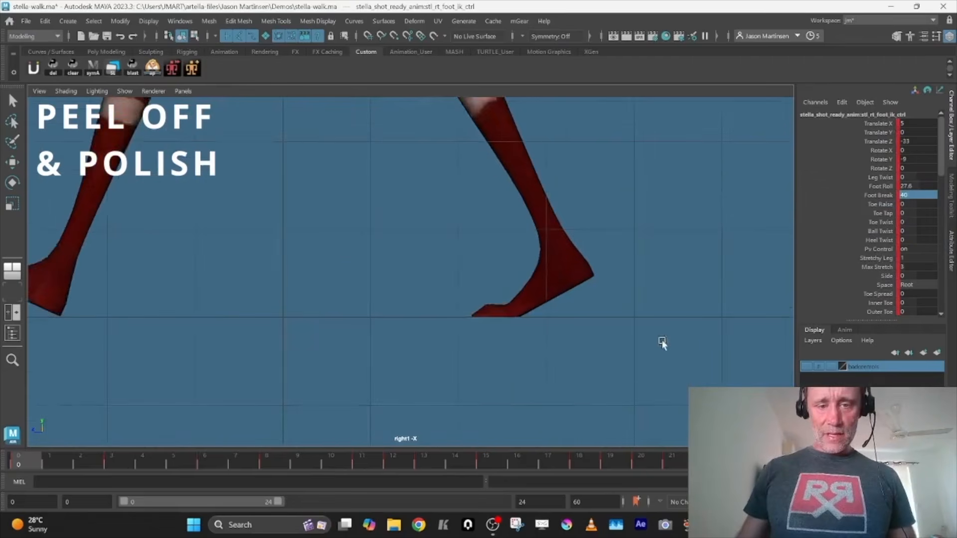
middle_click_drag(661, 337, 619, 289, "alt")
key("alt+period")
key("e")
left_click_drag(680, 151, 645, 111)
key("w")
left_click_drag(502, 230, 539, 206)
key("alt+comma")
key("alt+period")
key("alt+comma")
key("alt+period")
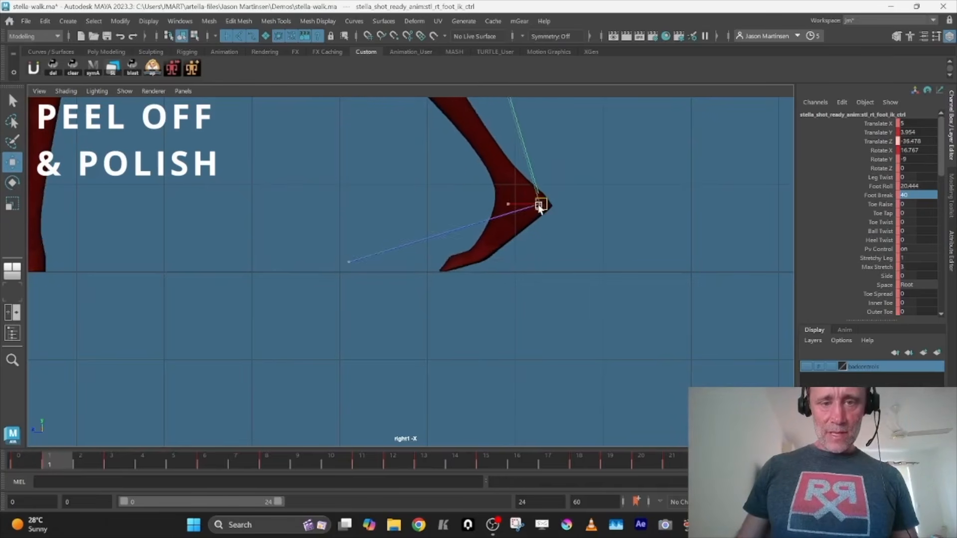
key("alt+comma")
key("alt+period")
key("alt+period")
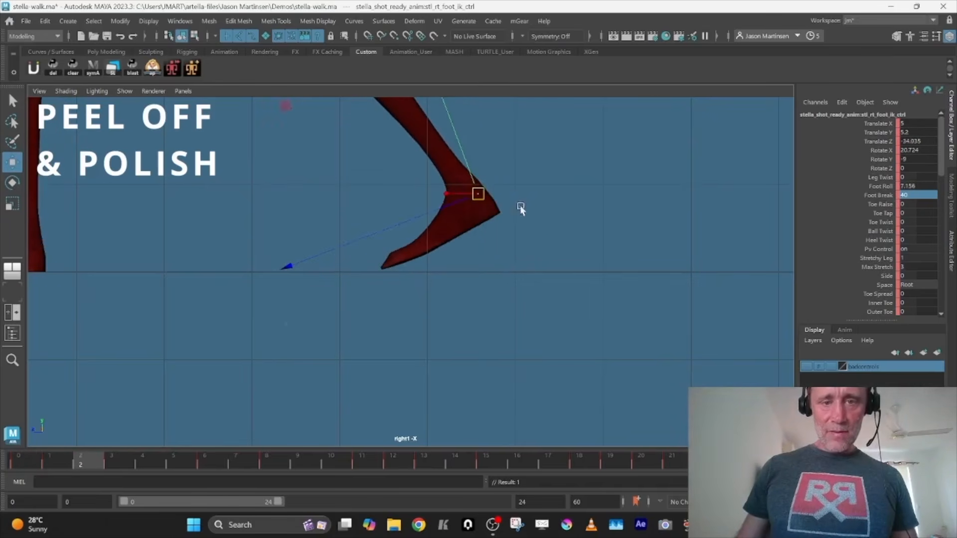
At frame 2, pitch the right foot to Rotate X 40.768 and move it to Translate Y 8.524 and Translate Z -37.5
key("e")
left_click_drag(665, 138, 631, 95)
key("ctrl+z")
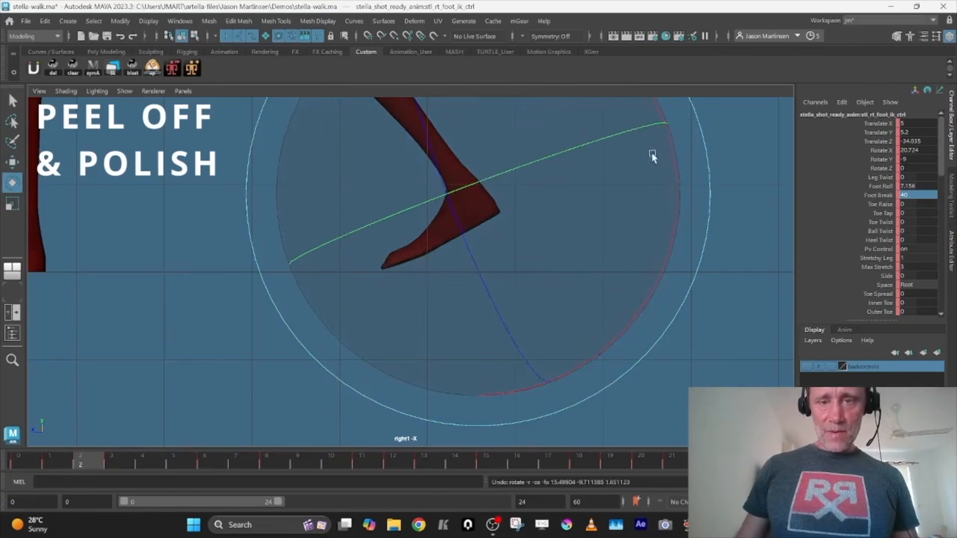
left_click_drag(674, 160, 655, 98)
key("w")
middle_click_drag(509, 285, 536, 261)
key("alt+comma")
key("alt+period")
key("alt+comma")
key("alt+period")
key("alt+comma")
key("alt+period")
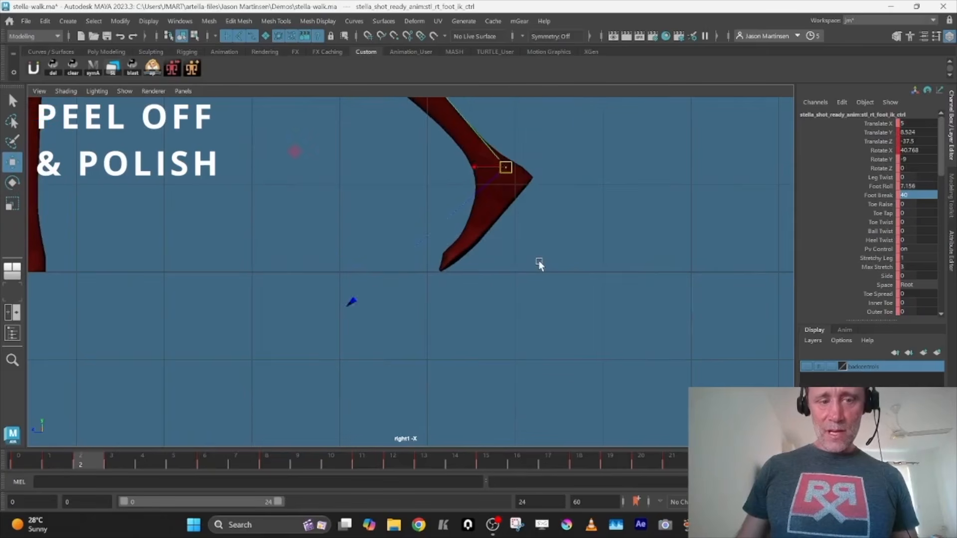
At frame 3, pitch the right foot further toe-down and reposition it to continue the peel-off from frame 2
key("alt+period")
key("e")
left_click_drag(633, 139, 568, 64)
key("w")
middle_click_drag(542, 268, 565, 248)
key("alt+comma")
key("alt+period")
Step through the following frames and play back the walk from frame 0 to examine the right foot's peel-off
key("alt+period")
right_click_drag(591, 249, 435, 266, "alt")
middle_click_drag(435, 266, 499, 299, "alt")
right_click_drag(499, 299, 492, 278, "alt")
key("alt+period")
key("alt+period")
middle_click_drag(499, 277, 531, 275, "alt")
right_click_drag(530, 275, 225, 301, "alt")
left_click(32, 460)
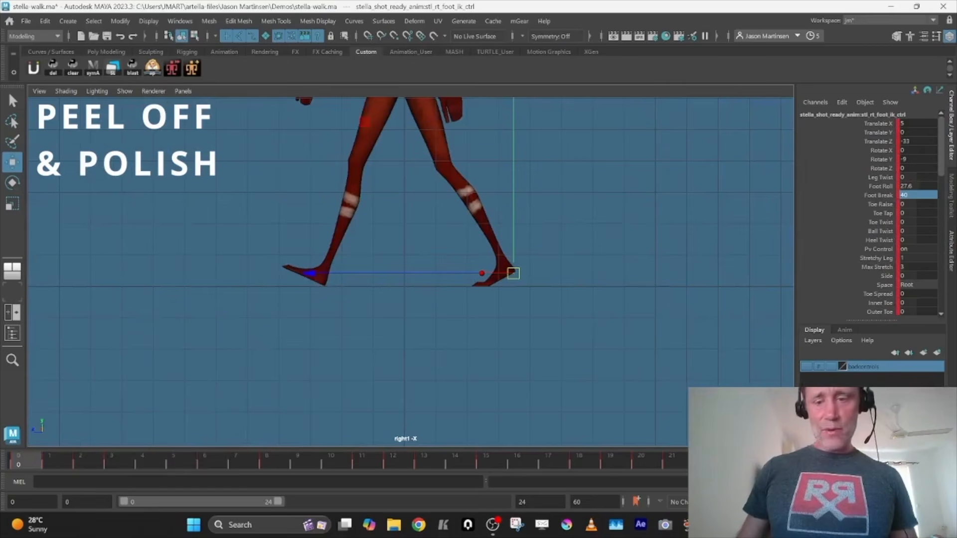
key("alt+v")
key("alt+v")
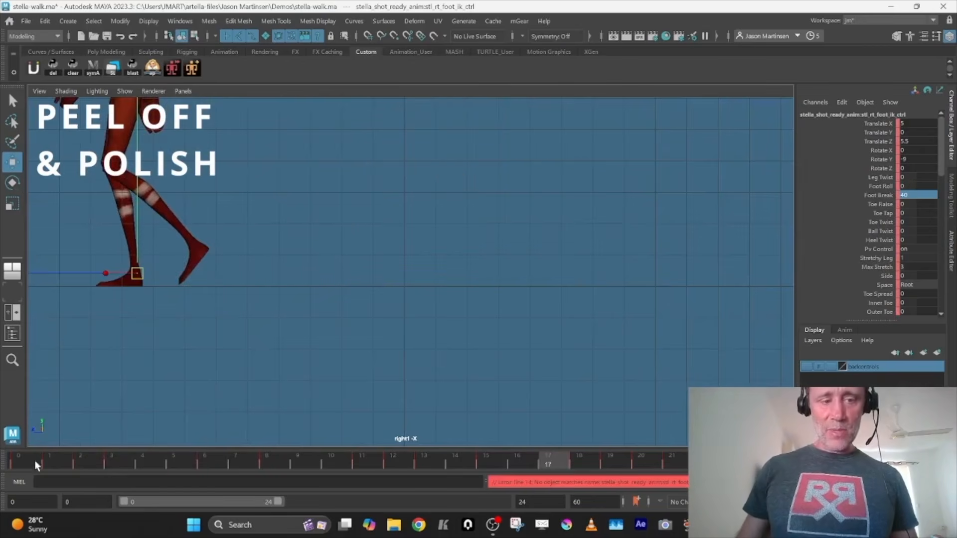
left_click(32, 462)
key("alt+v")
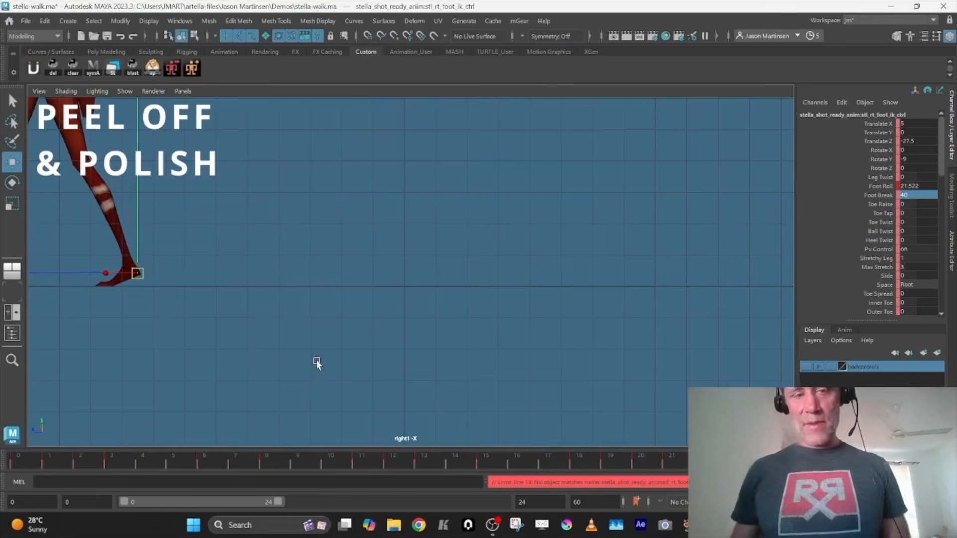
key("alt+v")
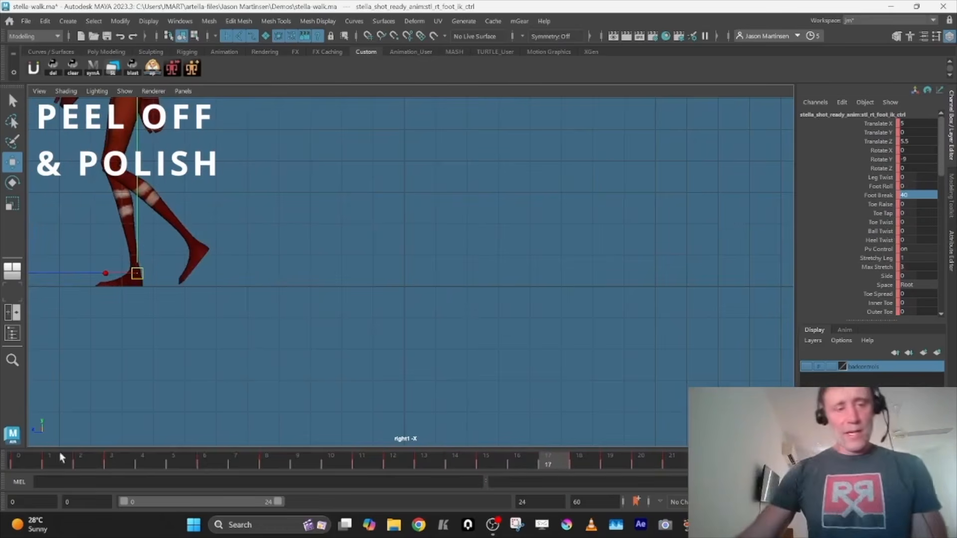
left_click(29, 466)
Simplify the animation curves of the left upper-arm, elbow and wrist FK controls, and deselect the controls
middle_click_drag(316, 254, 327, 414, "alt")
scroll(340, 294, "down", 2)
middle_click_drag(344, 242, 345, 321, "alt")
scroll(347, 324, "down", 1)
middle_click_drag(306, 375, 306, 302, "alt")
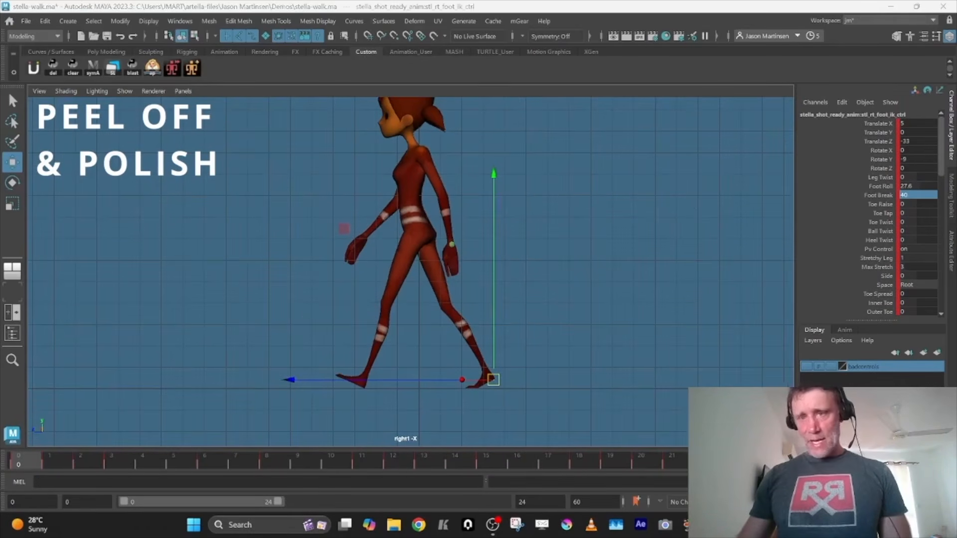
left_click(344, 228)
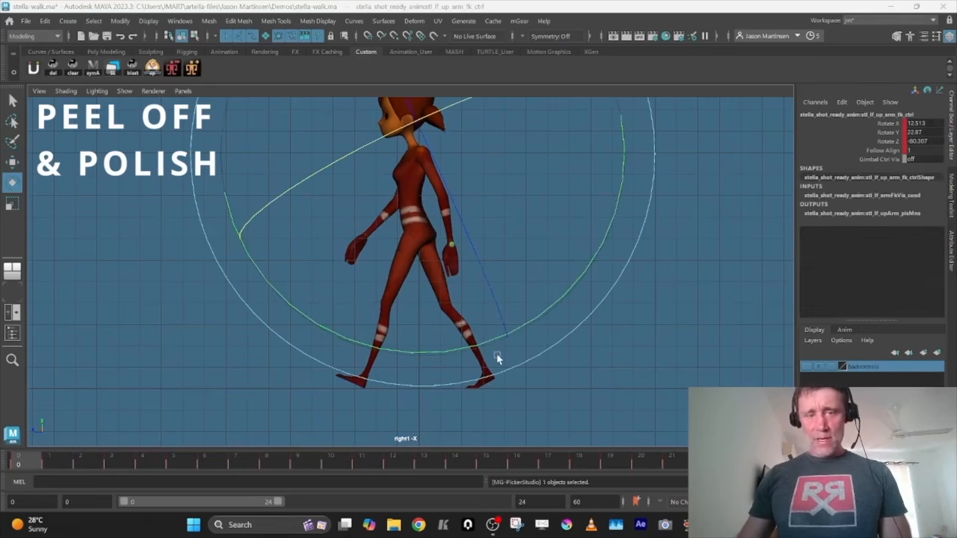
key("space")
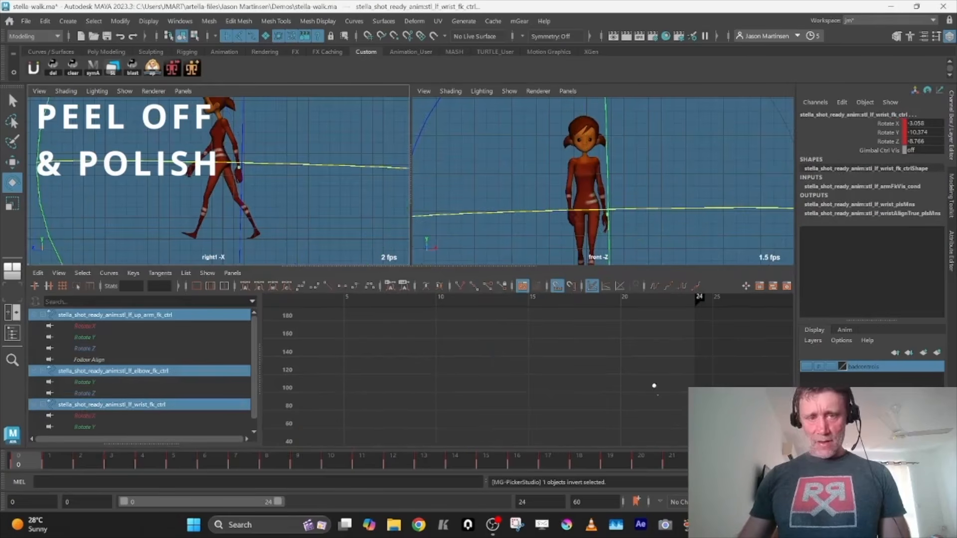
key("f")
left_click(109, 273)
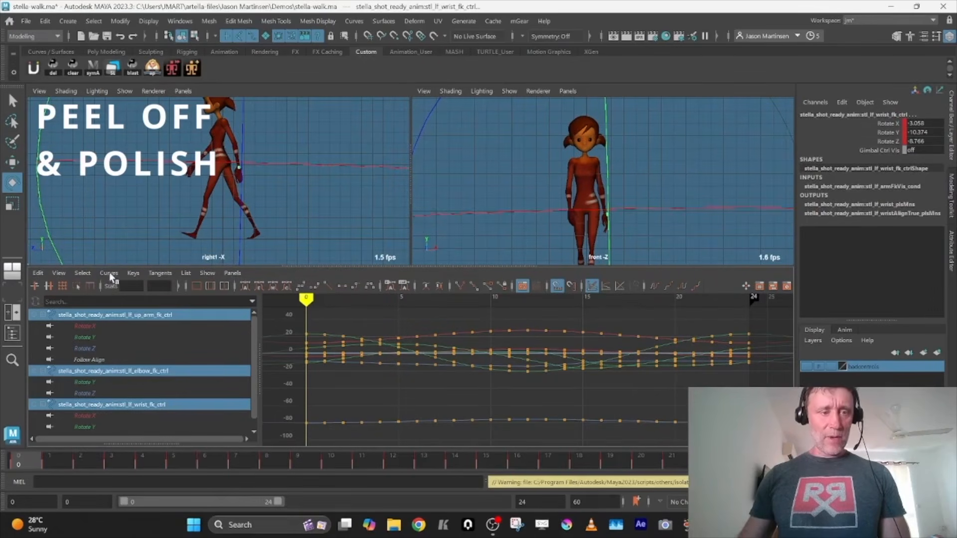
left_click(109, 273)
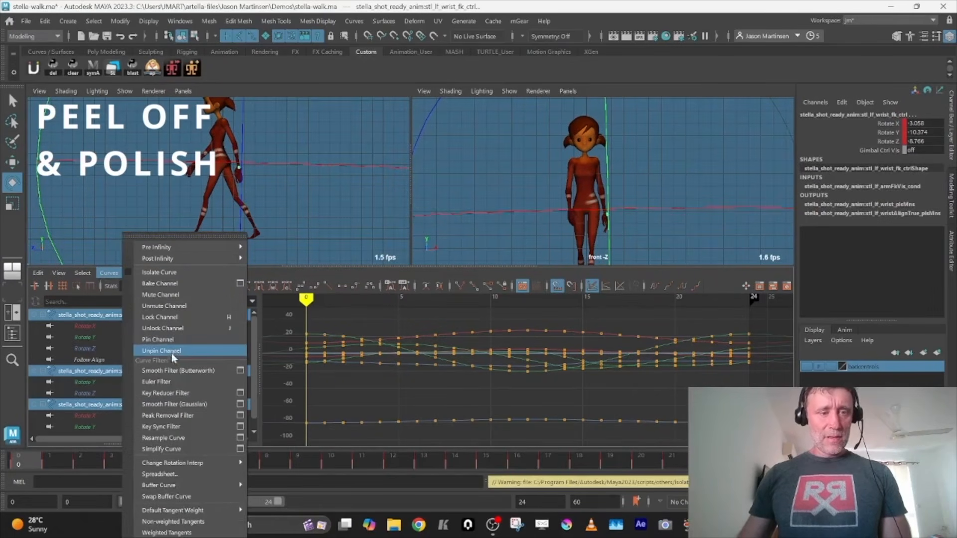
left_click(178, 450)
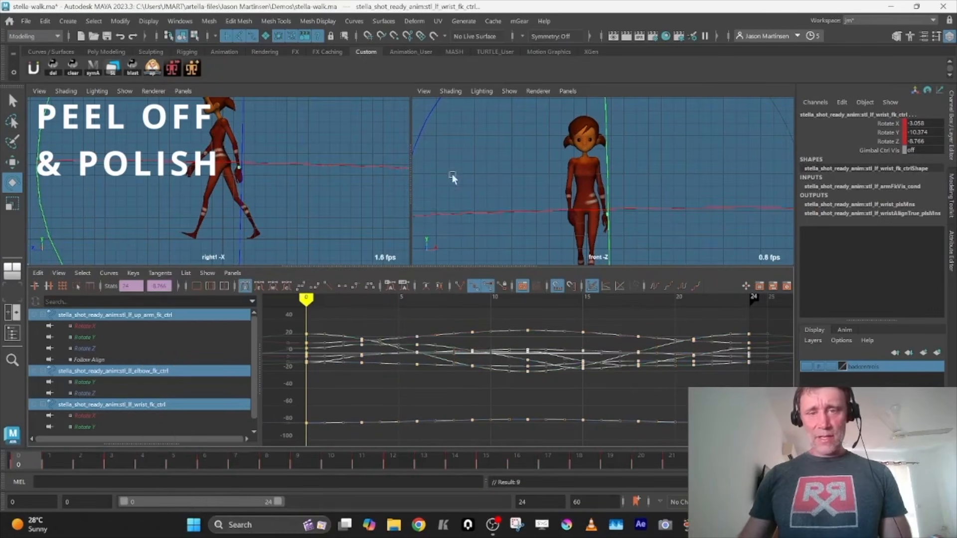
key("space")
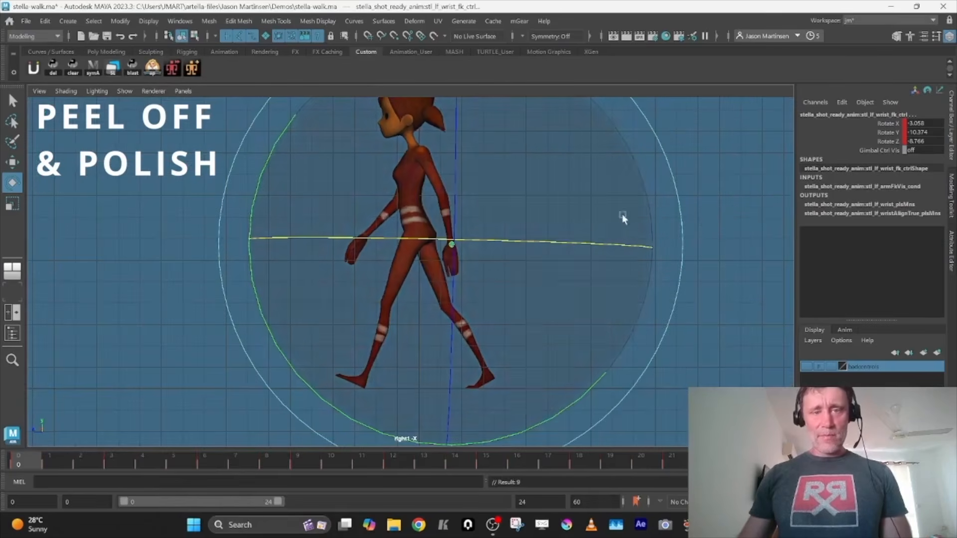
left_click(705, 222)
Play back the walk and step frame by frame up to frame 8 to examine the planted foot
key("alt+v")
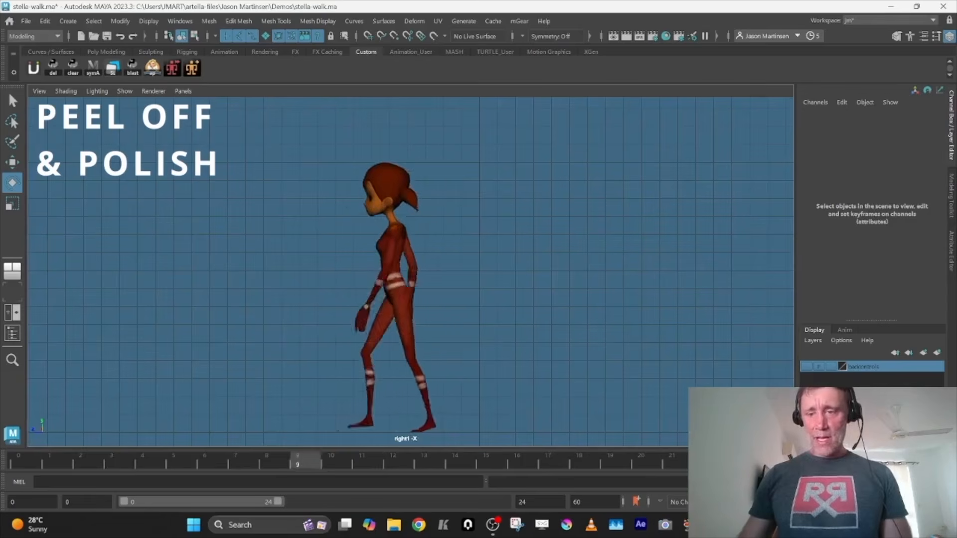
left_click(40, 459)
middle_click_drag(503, 336, 492, 214, "alt")
right_click_drag(518, 259, 656, 363, "alt")
middle_click_drag(656, 363, 651, 371, "alt")
key("alt+period")
key("alt+period")
key("alt+period")
key("alt+period")
key("alt+period")
key("alt+period")
key("alt+period")
key("alt+period")
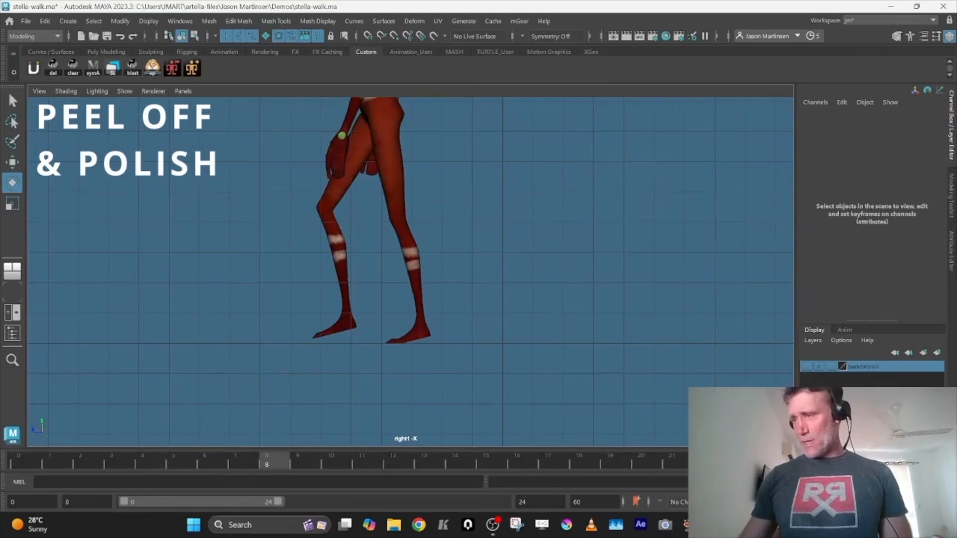
Try a different Foot Roll value on the left foot at frame 8
key("w")
left_click(875, 187)
mouse_move(562, 291)
middle_mouse_down()
mouse_move(572, 293)
mouse_move(561, 288)
middle_mouse_up()
key("ctrl+z")
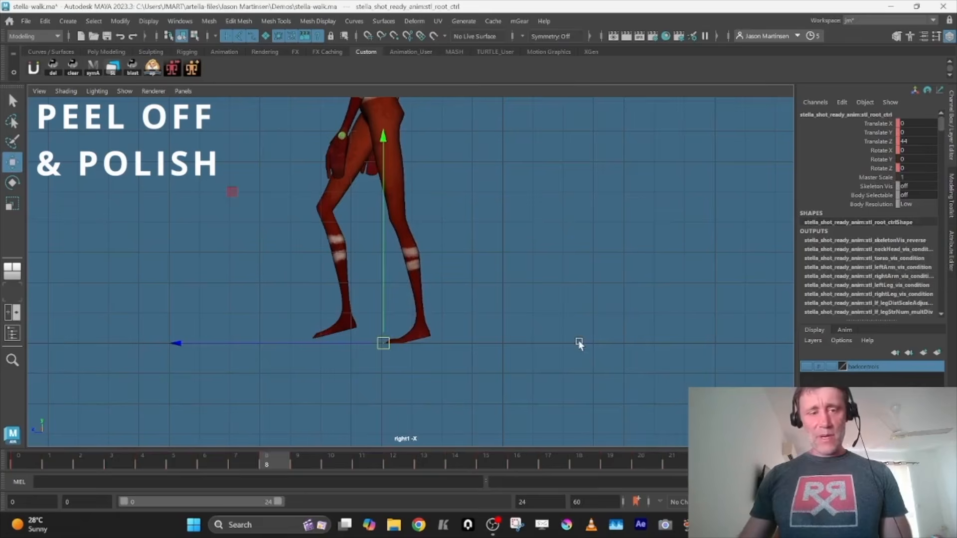
Mute the root control's Translate Z channel and play back the walk in place
key("alt+shift+v")
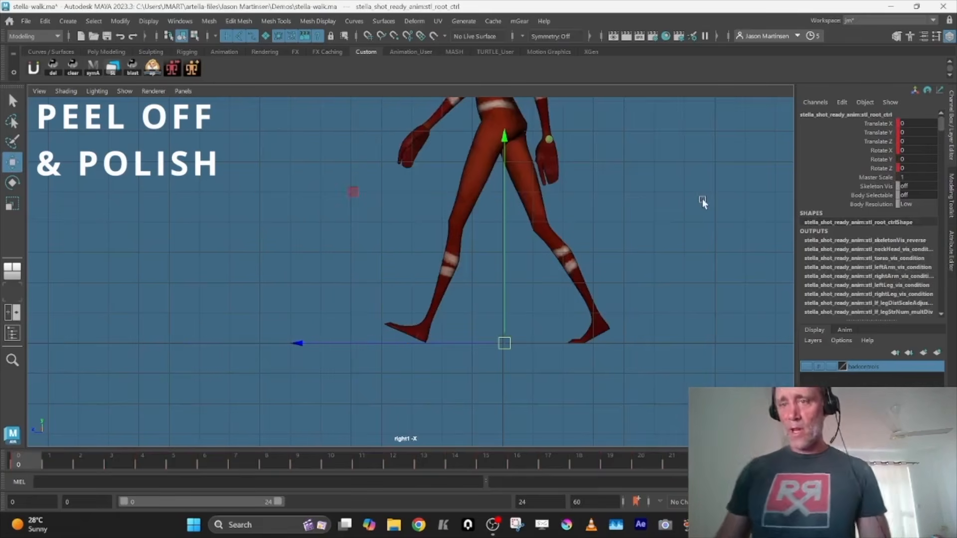
left_click(881, 142)
right_click(883, 141)
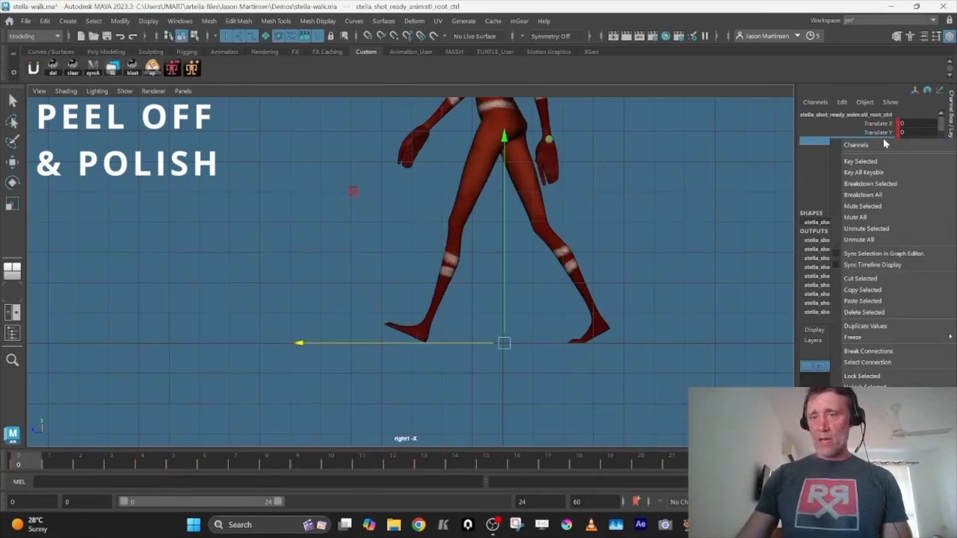
left_click(872, 202)
middle_click_drag(668, 205, 646, 256, "alt")
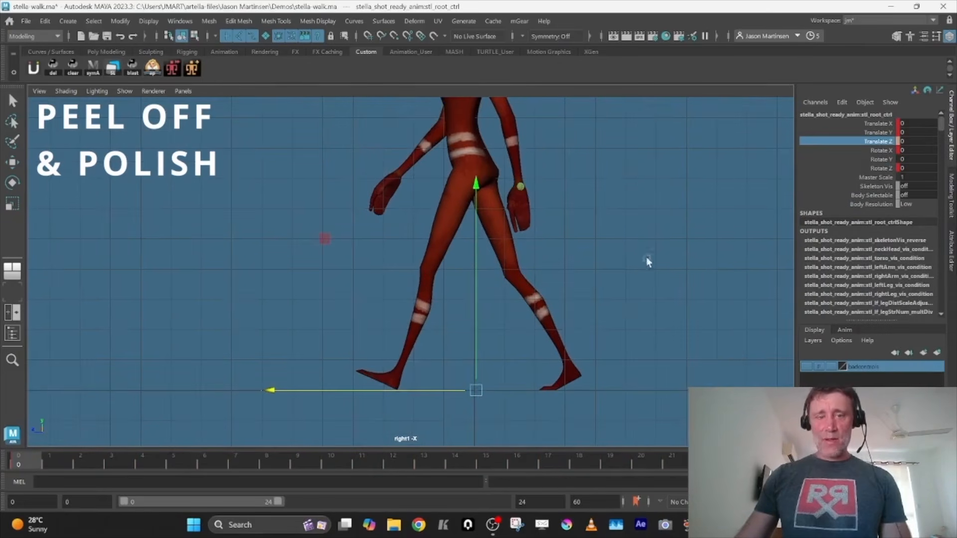
key("alt+v")
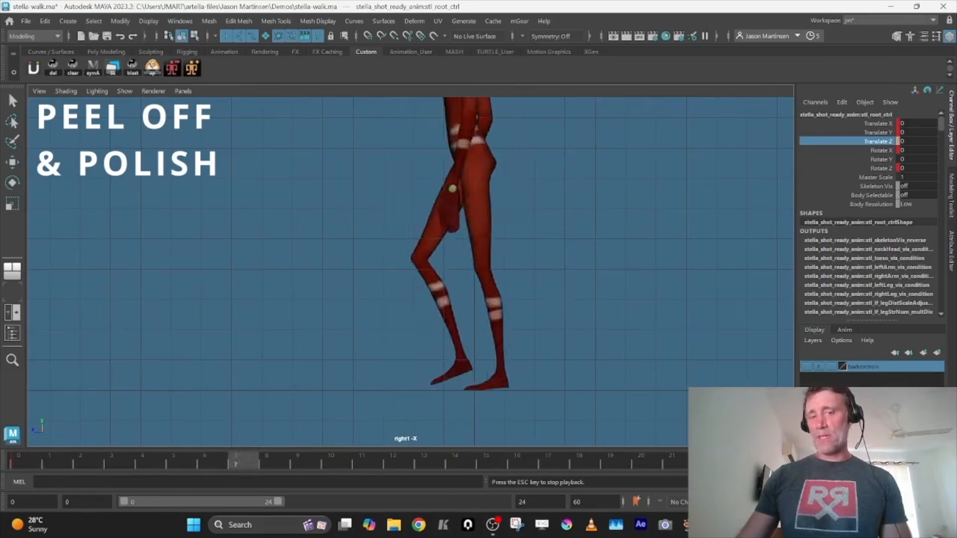
key("Escape")
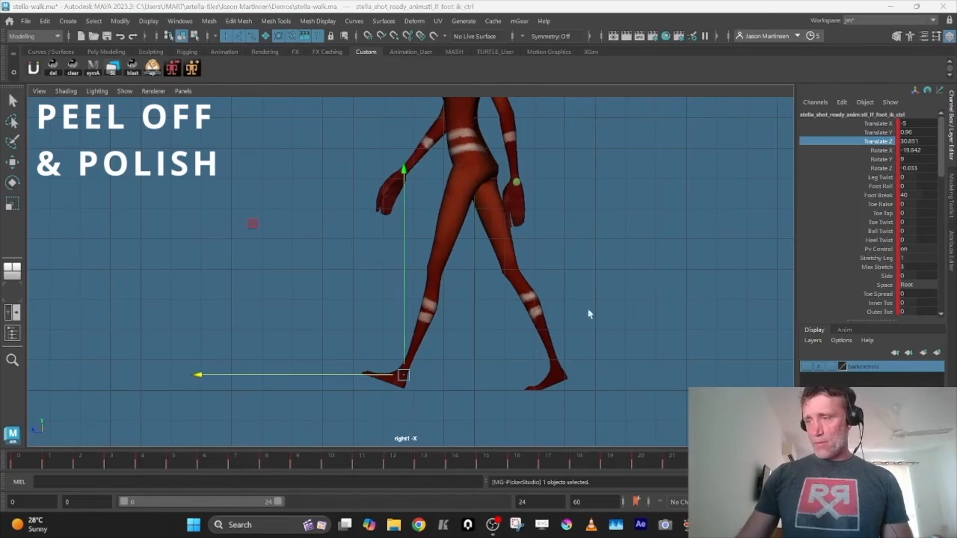
Adjust the left foot's Foot Roll around frame 11 and key the foot there and at the following key pose
left_click(49, 458)
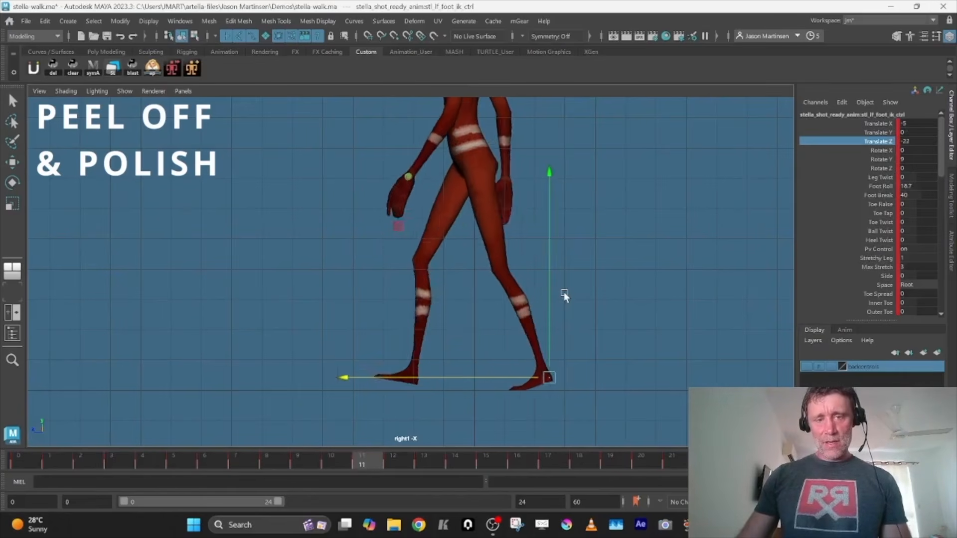
key("comma")
key("period")
key("period")
key("comma")
left_click(876, 187)
middle_click_drag(645, 229, 672, 233)
key("s")
key("period")
key("s")
Compare the key poses around the left foot's Foot Roll change and set another key on the foot
key("comma")
key("comma")
key("period")
key("period")
key("comma")
key("comma")
Step back and forth through the left foot's key poses around frame 15 to examine its peel-off
key("period")
key("s")
key("period")
key("comma")
key("period")
key("period")
key("comma")
key("comma")
key("period")
key("period")
key("period")
key("period")
key("comma")
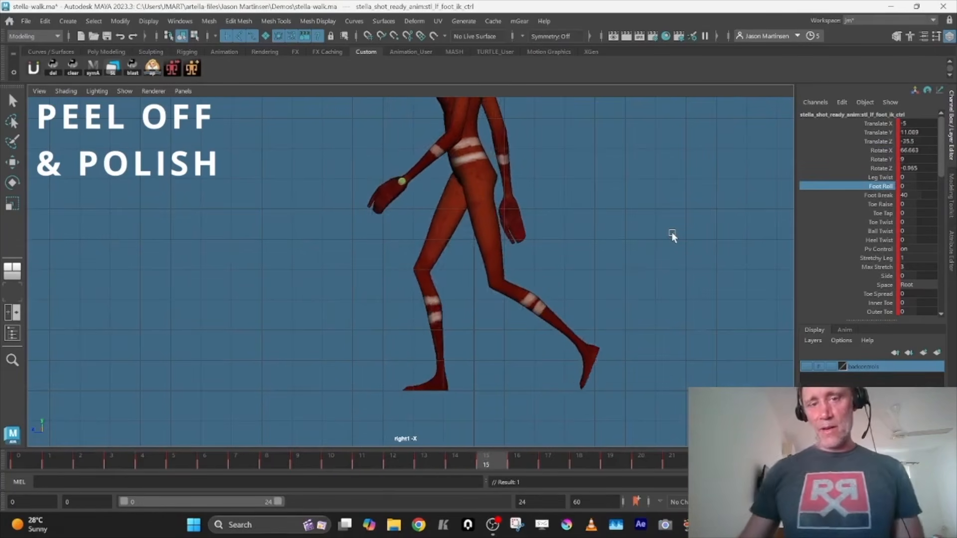
key("comma")
key("comma")
key("period")
key("period")
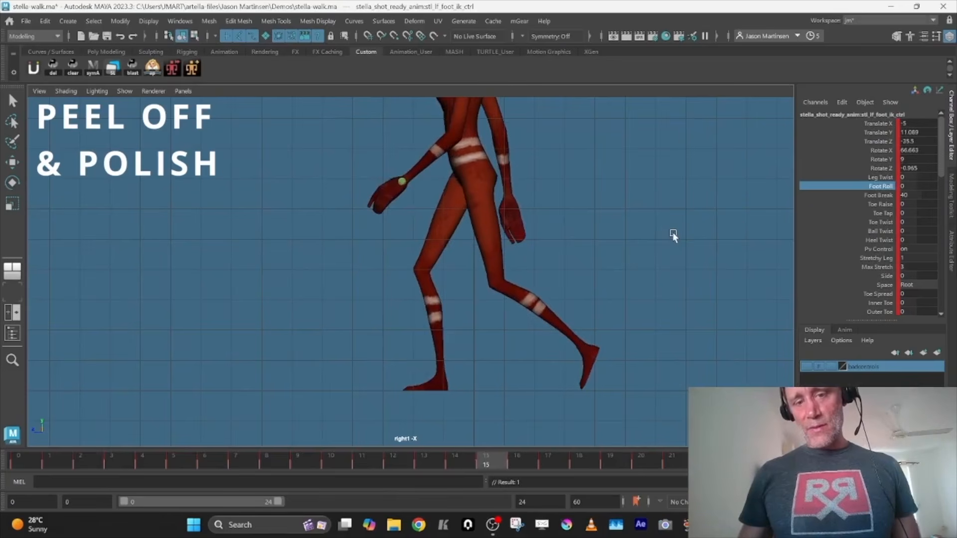
key("comma")
key("comma")
key("period")
key("period")
key("period")
key("comma")
key("comma")
key("period")
At frame 15, pitch the left foot to Rotate X 73.361 and nudge its position
middle_click_drag(673, 234, 699, 236)
key("ctrl+z")
key("e")
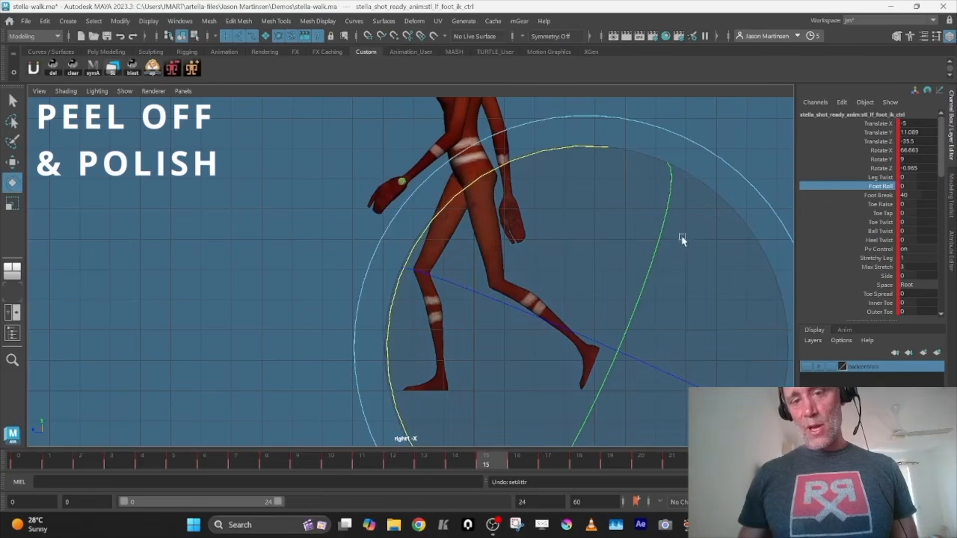
left_click_drag(603, 144, 582, 146)
key("w")
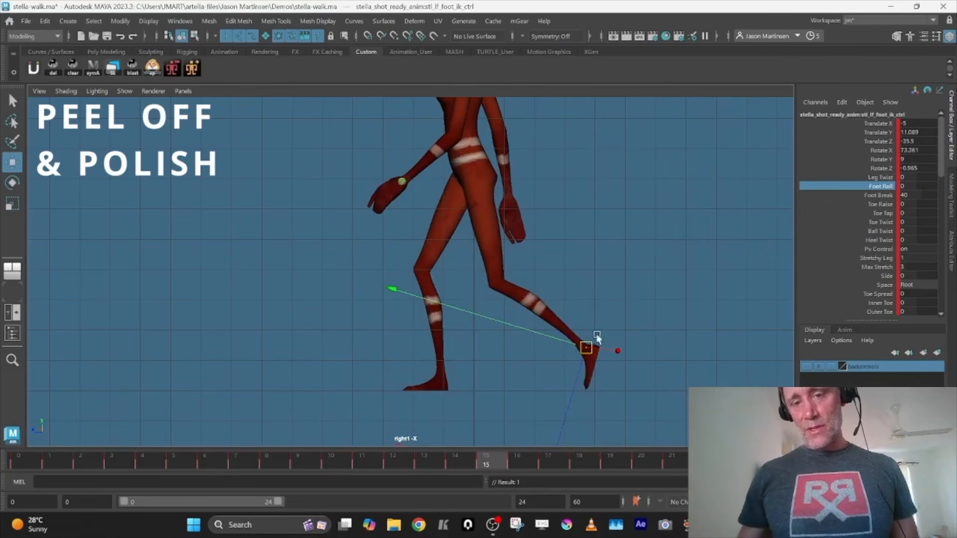
left_click_drag(572, 342, 566, 342)
Step through the left foot's key poses from its lift-off to its forward heel reach to examine the swing
key("comma")
key("comma")
key("period")
key("period")
key("period")
key("comma")
key("comma")
key("period")
key("period")
key("period")
key("period")
key("period")
key("period")
key("period")
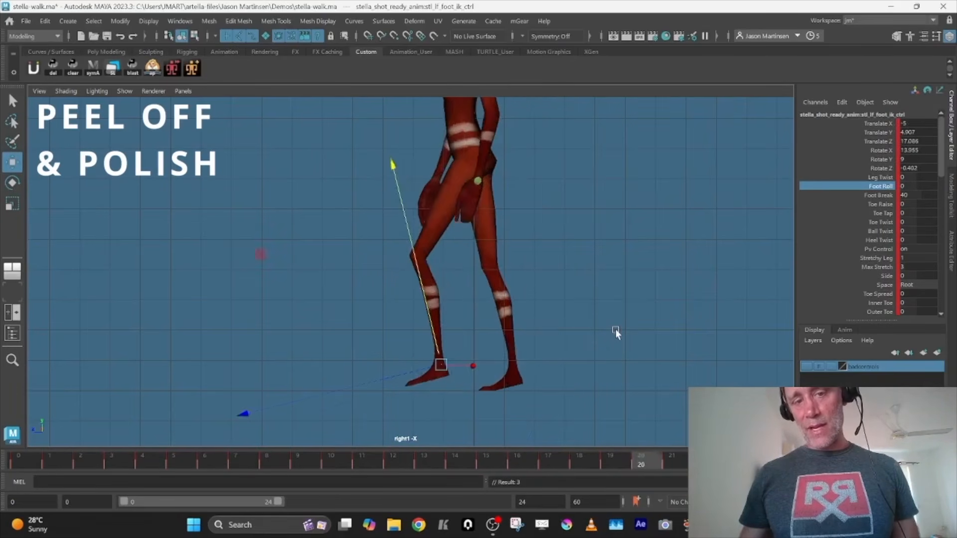
key("period")
key("period")
key("period")
key("period")
key("period")
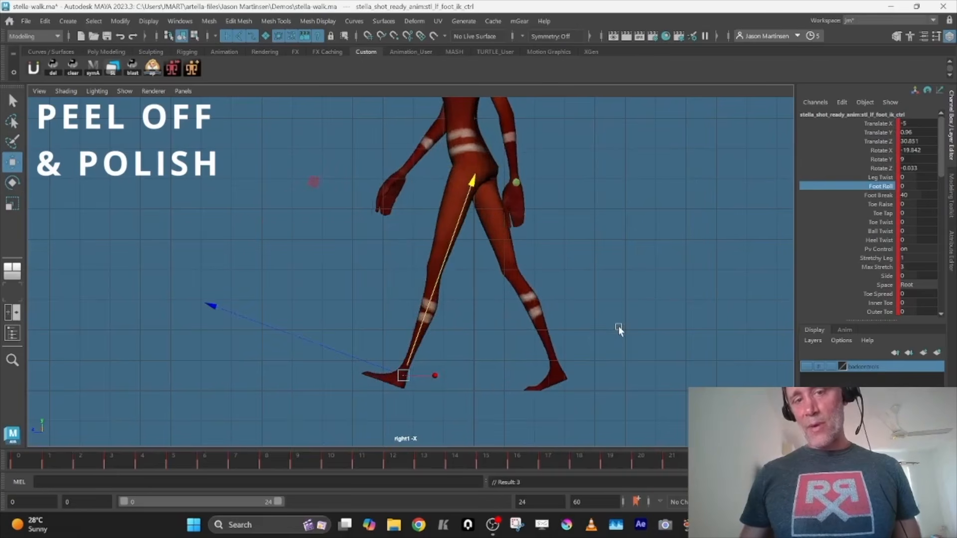
Nudge the left foot on the key just before its heel contact and compare it with the neighbouring key poses
key("comma")
key("period")
left_click_drag(439, 212, 417, 234)
key("comma")
key("period")
key("period")
Raise the left foot to Translate Y 1.301 on the key before heel contact, compare it with the contact pose, and play the loop
key("period")
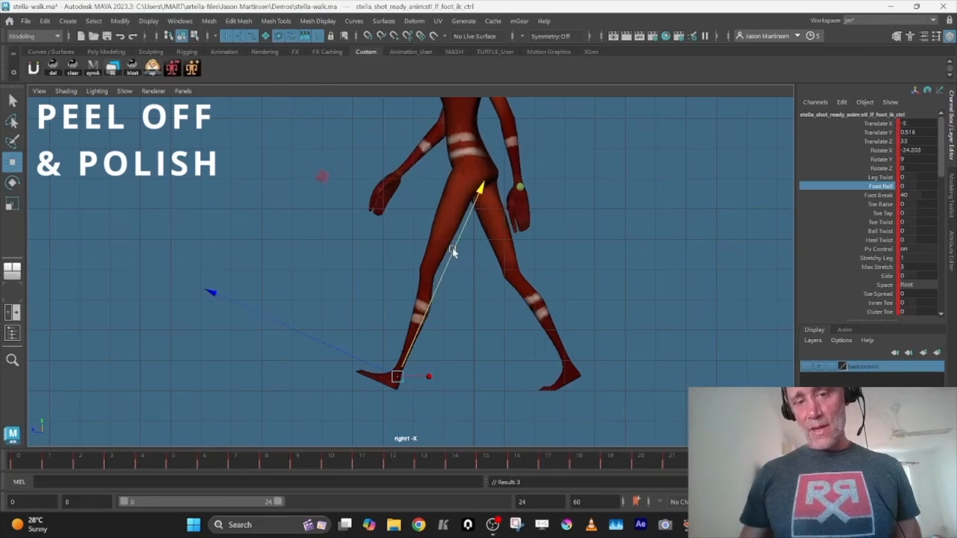
key("comma")
left_click_drag(456, 229, 455, 228)
middle_click_drag(468, 226, 469, 225)
key("period")
key("comma")
key("comma")
key("period")
key("period")
key("comma")
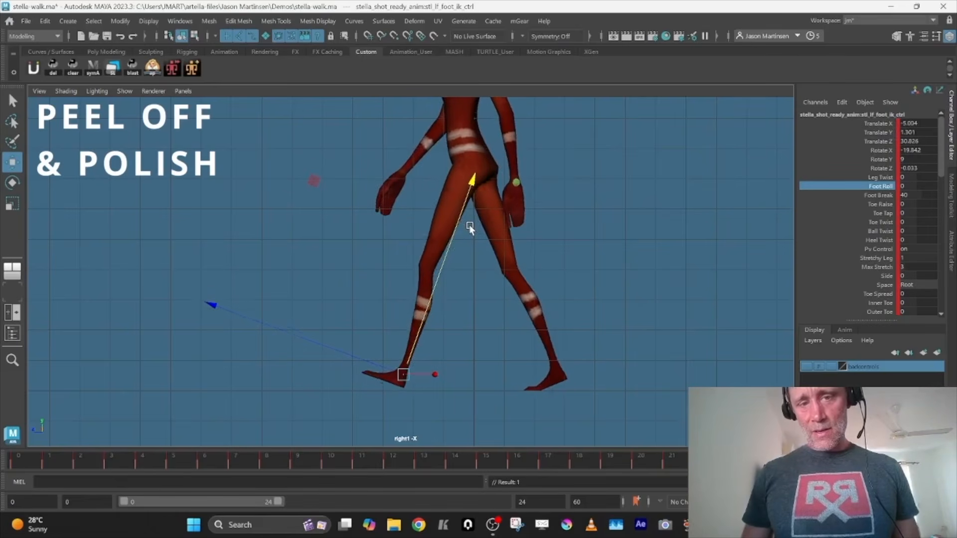
key("period")
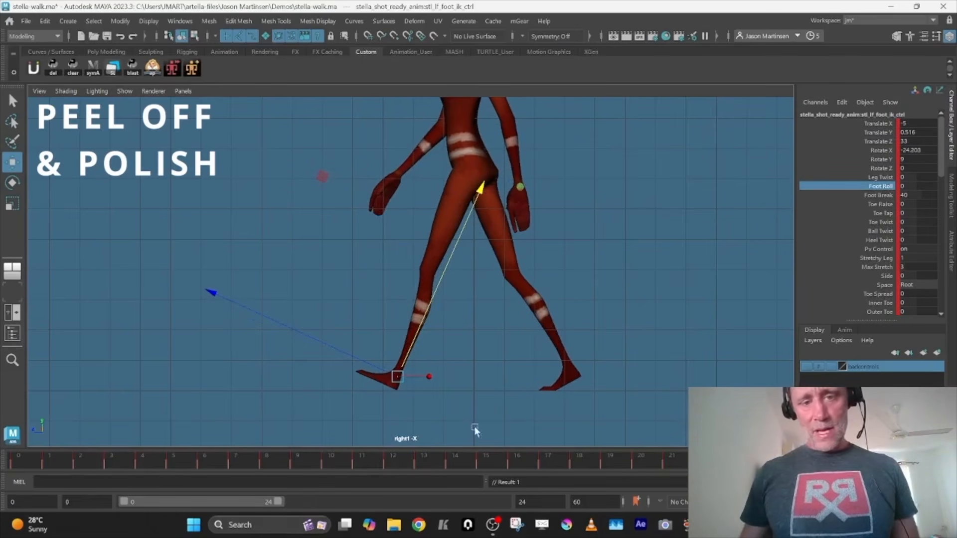
key("alt+v")
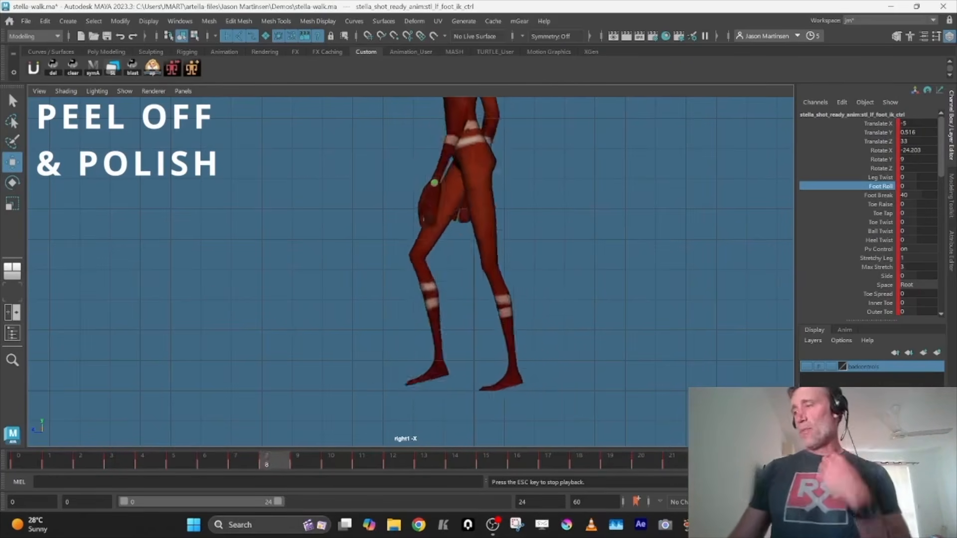
key("alt+v")
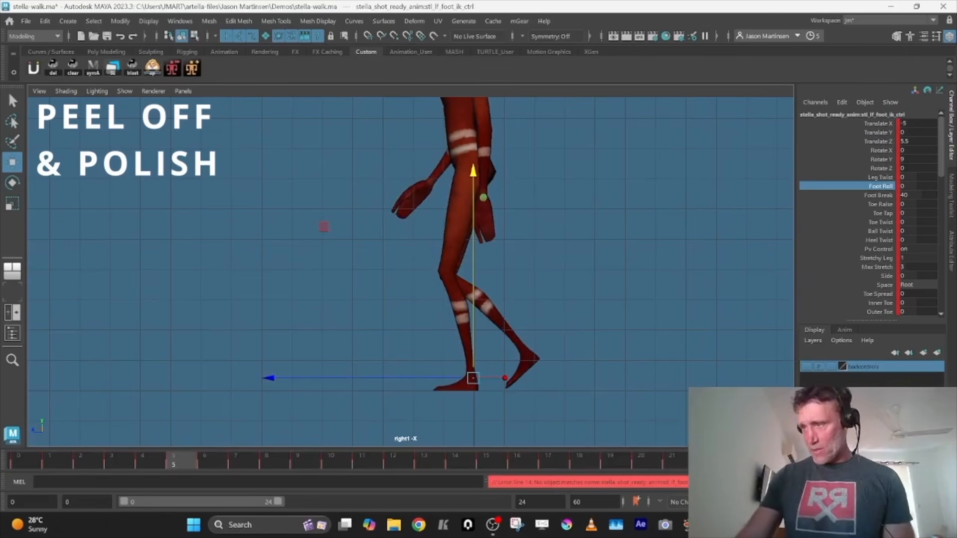
Copy all of the left foot's keys across the whole timeline
left_click(25, 457)
double_click(25, 456)
right_click(25, 457)
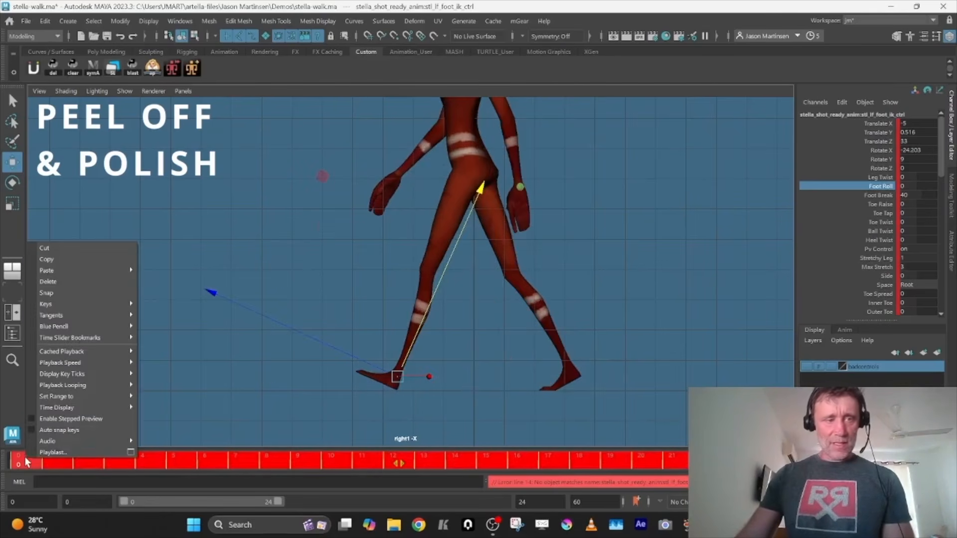
left_click(107, 261)
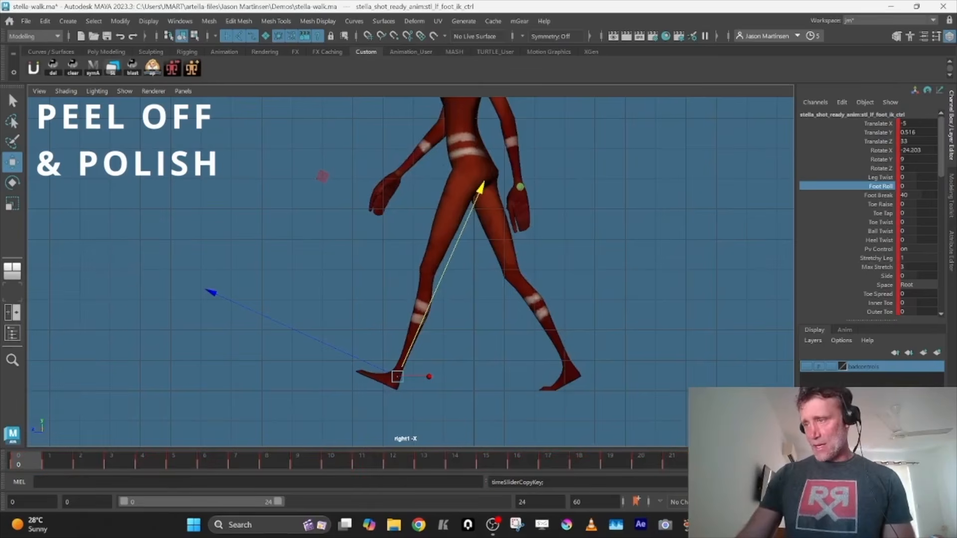
Delete all of the right foot's existing keys and paste the left foot's copied keys onto it at frame 0
left_click(573, 376)
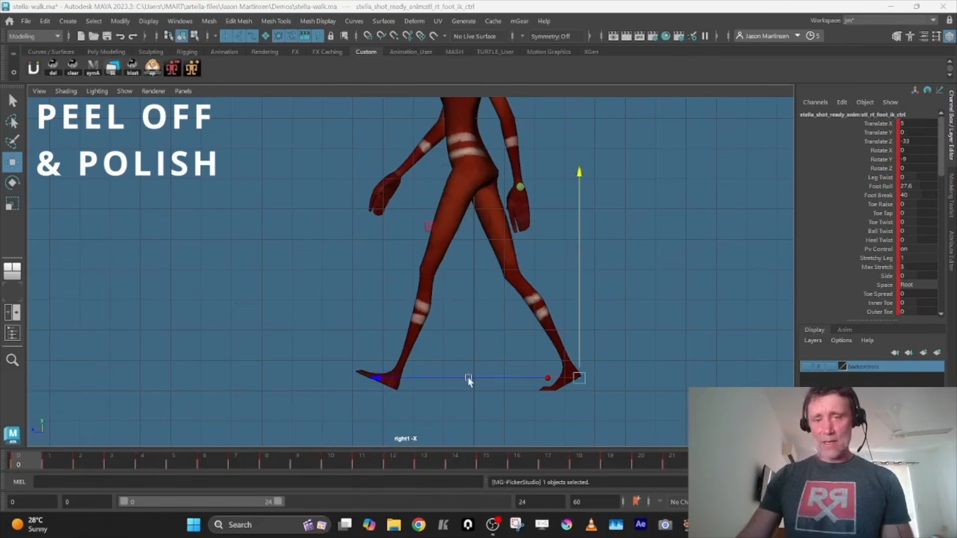
left_click(468, 377)
key("space")
key("a")
left_click_drag(297, 320, 765, 432)
key("Delete")
right_click(35, 464)
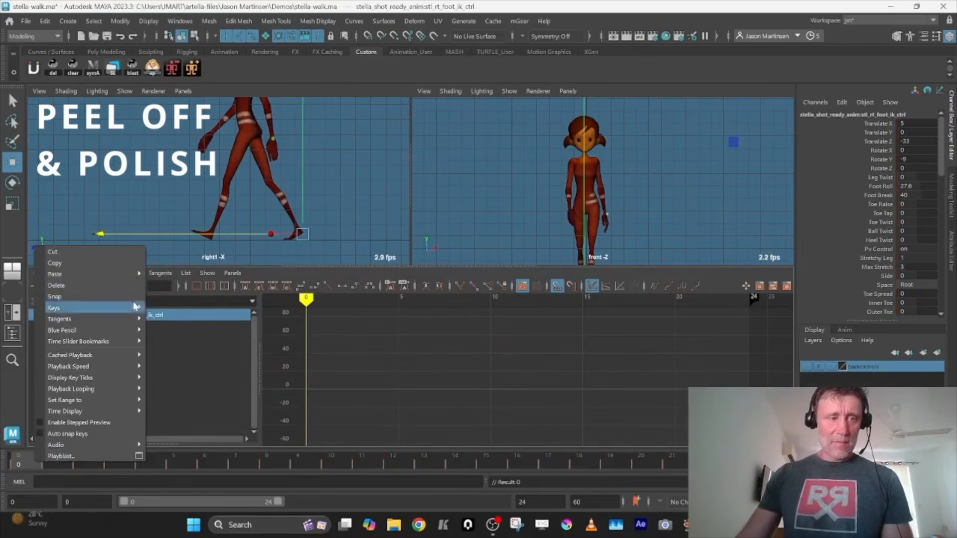
mouse_move(75, 274)
left_click(187, 275)
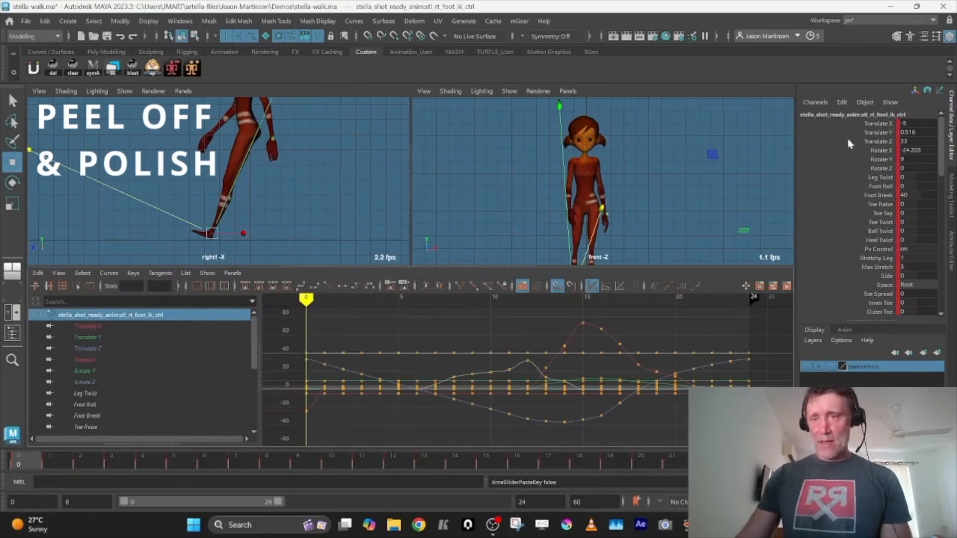
Set all of the right foot's Translate X keys to 5 and its Rotate Y keys to -9
left_click(97, 327)
left_click_drag(304, 372, 708, 439)
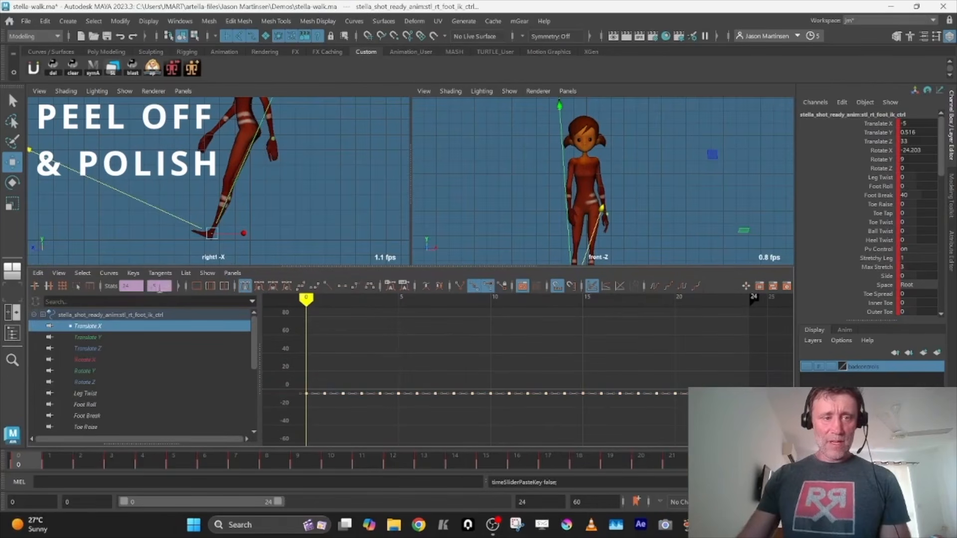
key("Return")
left_click(103, 372)
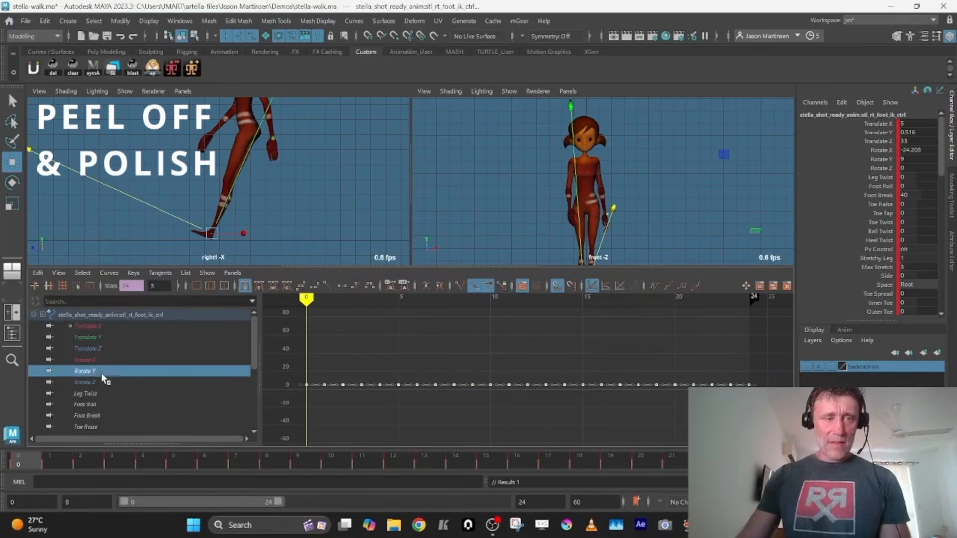
left_click_drag(284, 357, 509, 422)
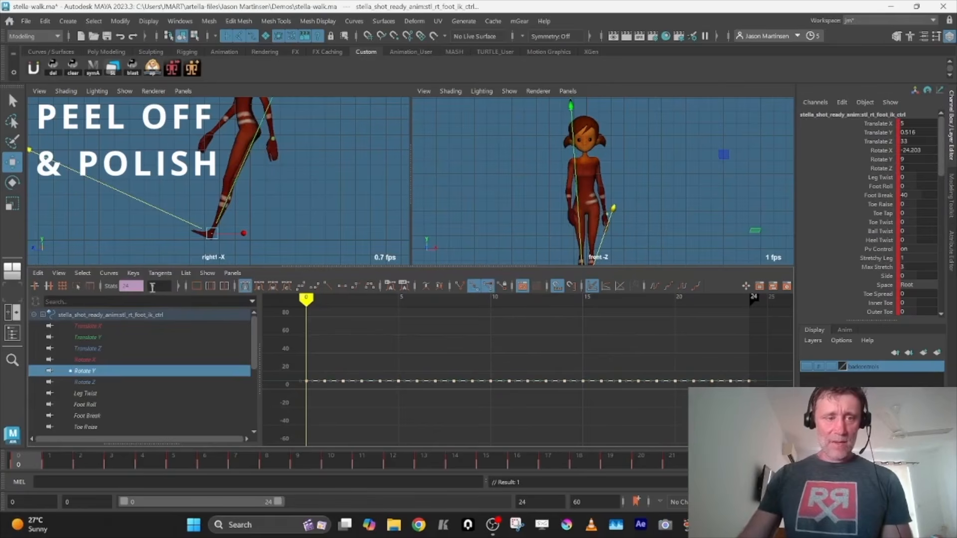
key("Return")
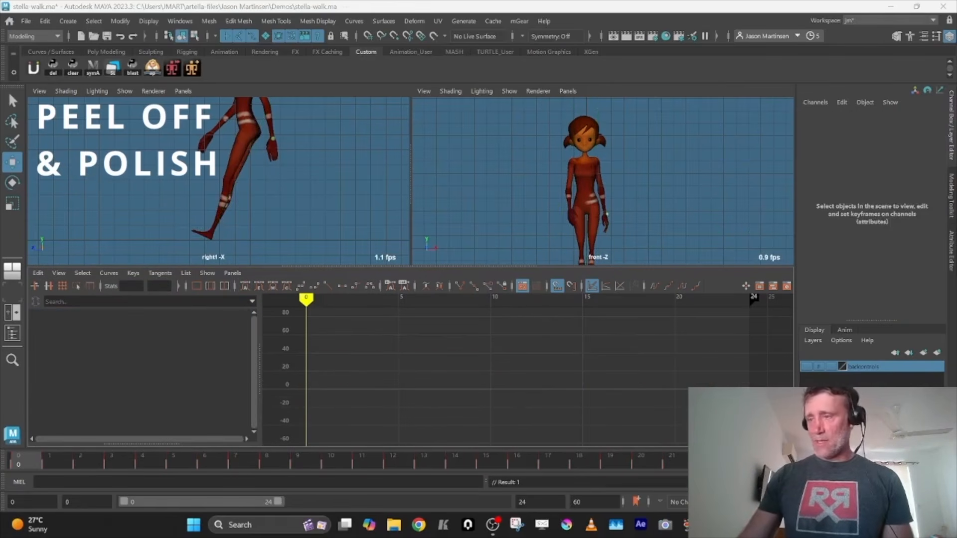
Try to slide all of the right foot's animation curves later in time and undo the moves
left_click(393, 461)
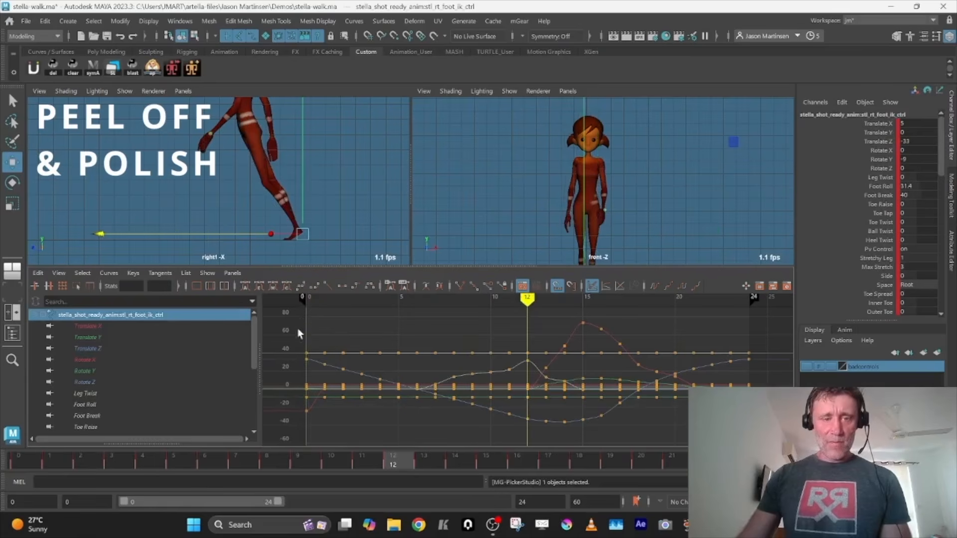
right_click_drag(438, 345, 372, 339, "alt+shift")
left_click_drag(341, 310, 718, 413)
middle_click_drag(451, 408, 562, 398, "shift")
key("ctrl+z")
left_click(348, 319)
left_click_drag(348, 319, 671, 442)
middle_click_drag(483, 390, 560, 387, "shift")
key("ctrl+z")
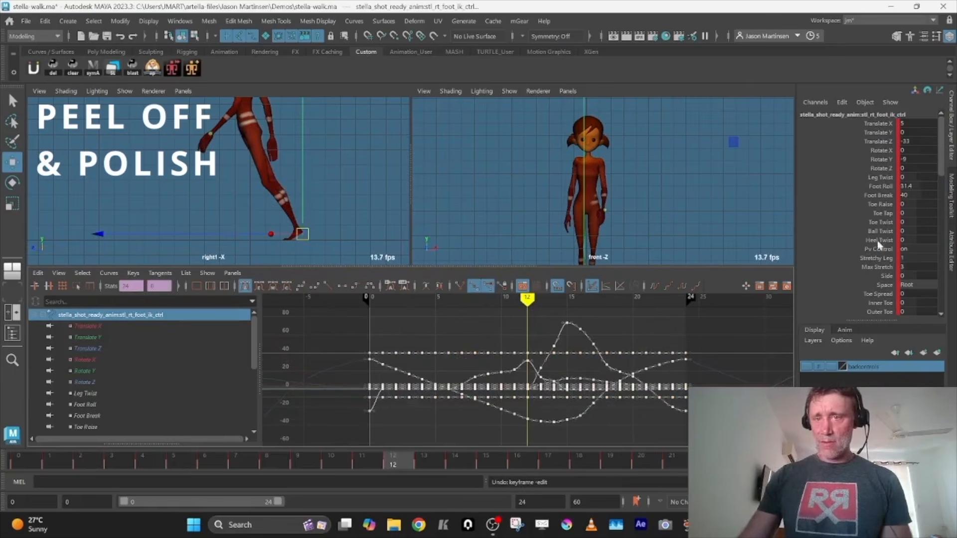
Shift all of the right foot's keys 12 frames later so its curves start at frame 12
left_click(768, 192)
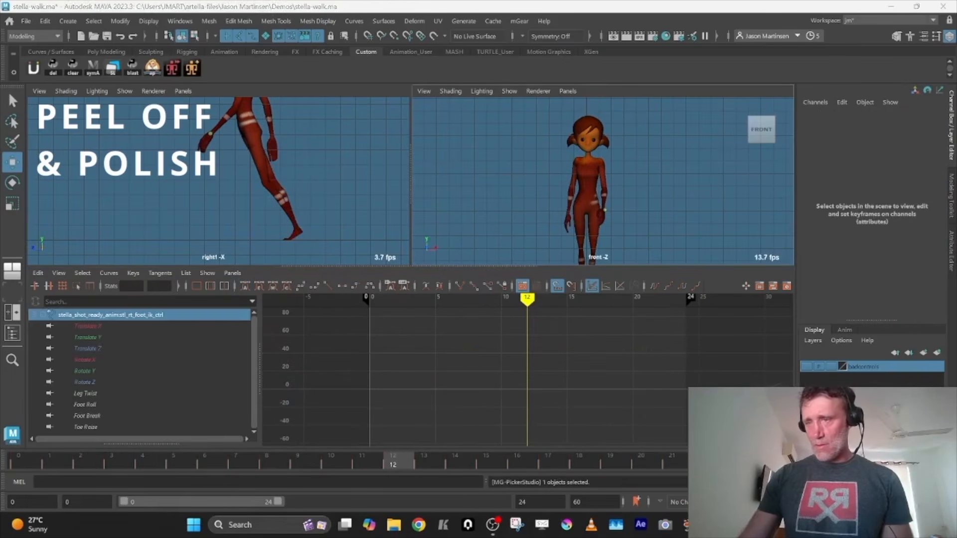
right_click(893, 151)
left_click(689, 195)
left_click_drag(726, 319, 281, 427)
key("w")
middle_click_drag(442, 364, 588, 379, "shift")
key("ctrl+z")
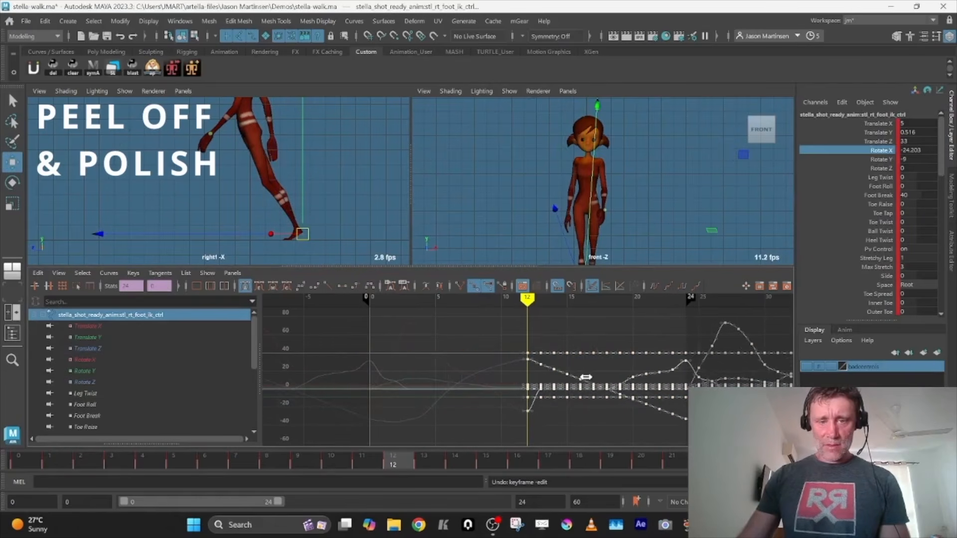
key("space")
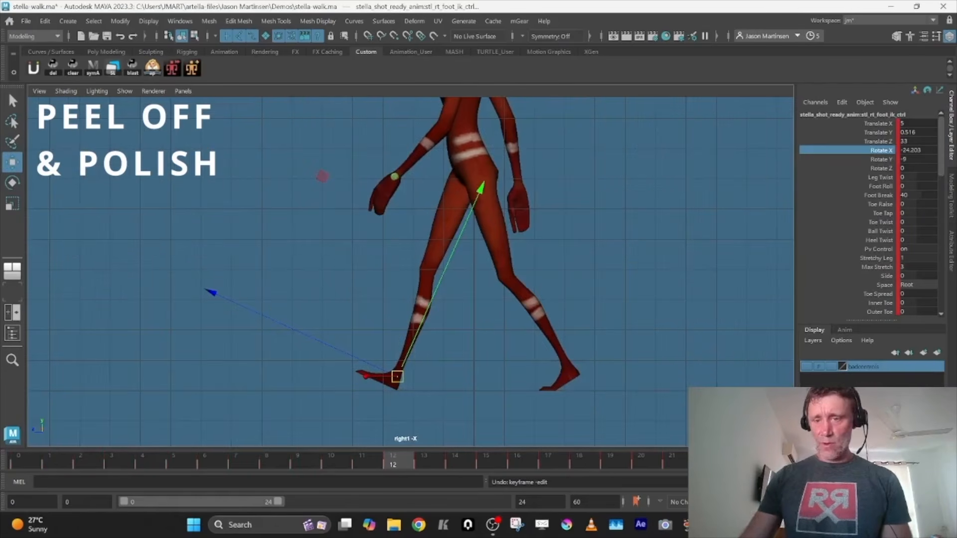
Play the walk and step between the key poses around frame 15 to examine the offset right foot
key("alt+v")
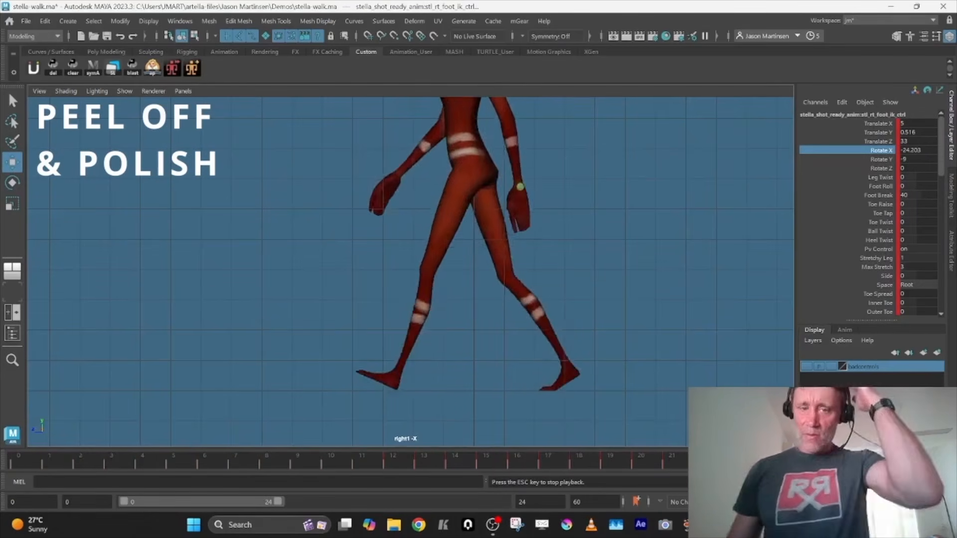
key("alt+v")
left_click(477, 459)
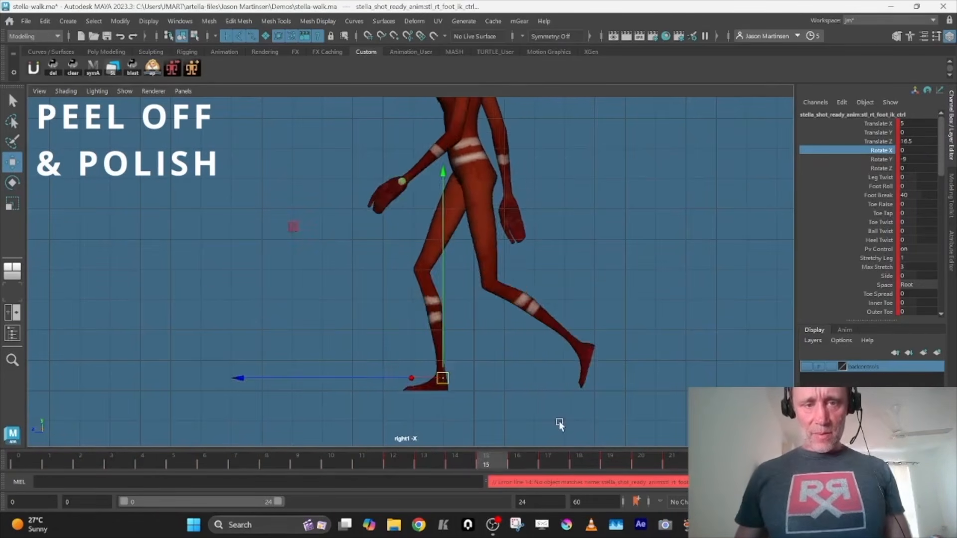
key("comma")
key("comma")
key("comma")
key("period")
key("comma")
key("period")
key("comma")
key("period")
Scrub to the end of the cycle and step around its first frames and frame 12 to check the loop
left_click_drag(559, 460, 768, 461)
left_click(42, 462)
key("comma")
key("period")
key("alt+comma")
key("alt+comma")
key("alt+period")
key("alt+comma")
key("alt+comma")
key("alt+period")
left_click(399, 465)
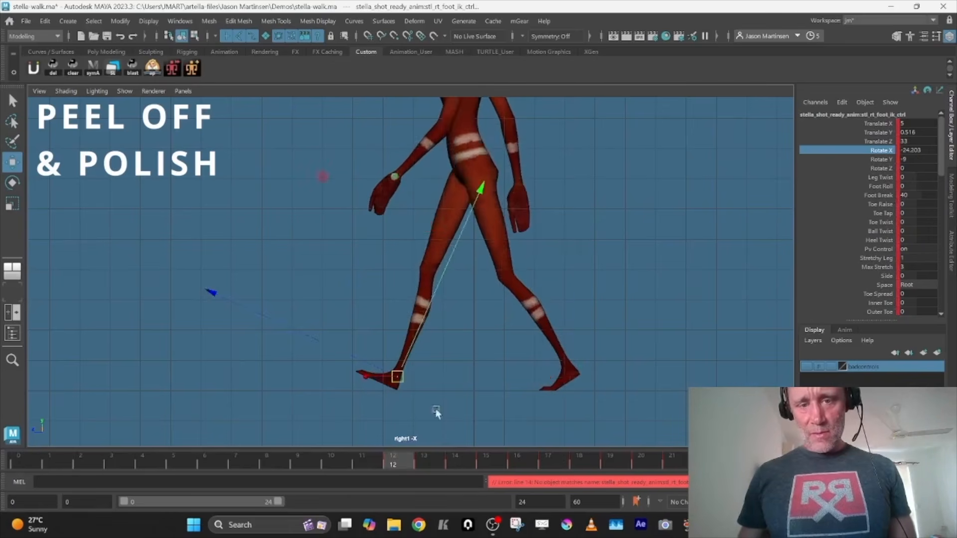
Bake the right foot's offset animation into keys with Bake Simulation
key("space")
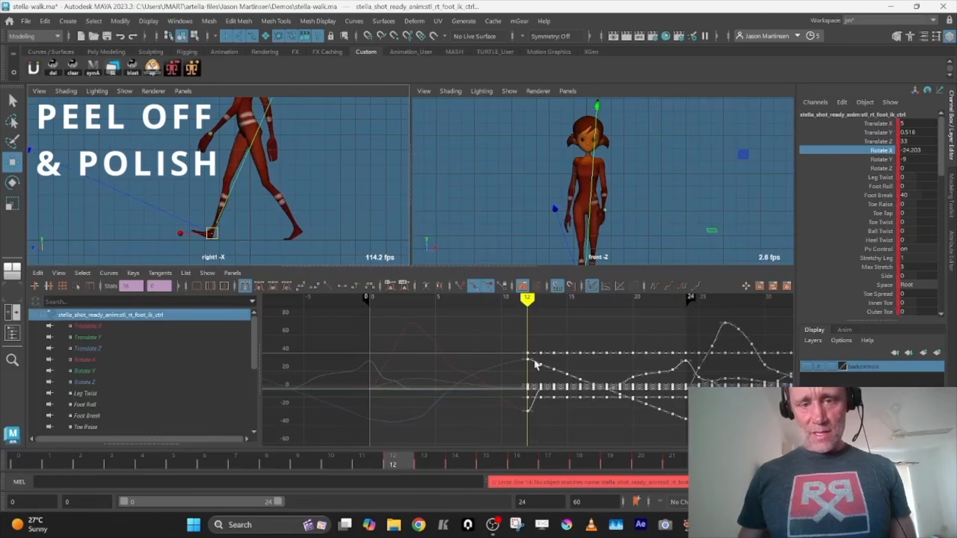
left_click(45, 21)
mouse_move(134, 126)
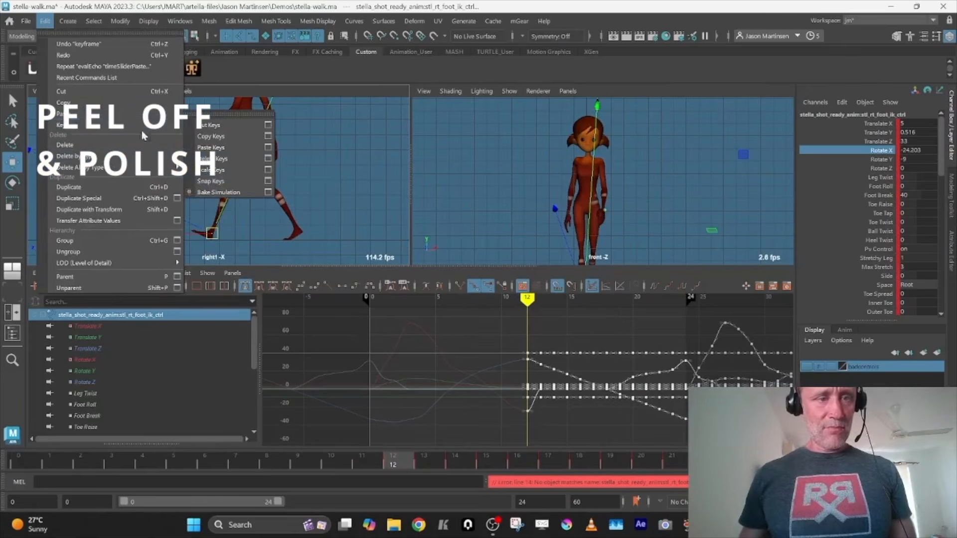
left_click(219, 192)
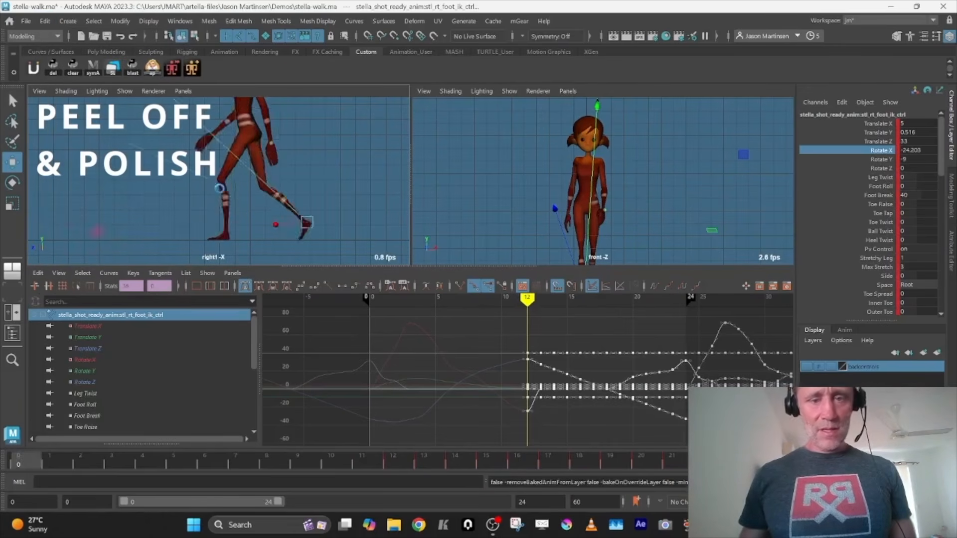
Delete the right foot's surplus keys beyond frame 24
left_click(771, 461)
middle_click_drag(686, 414, 438, 395, "alt")
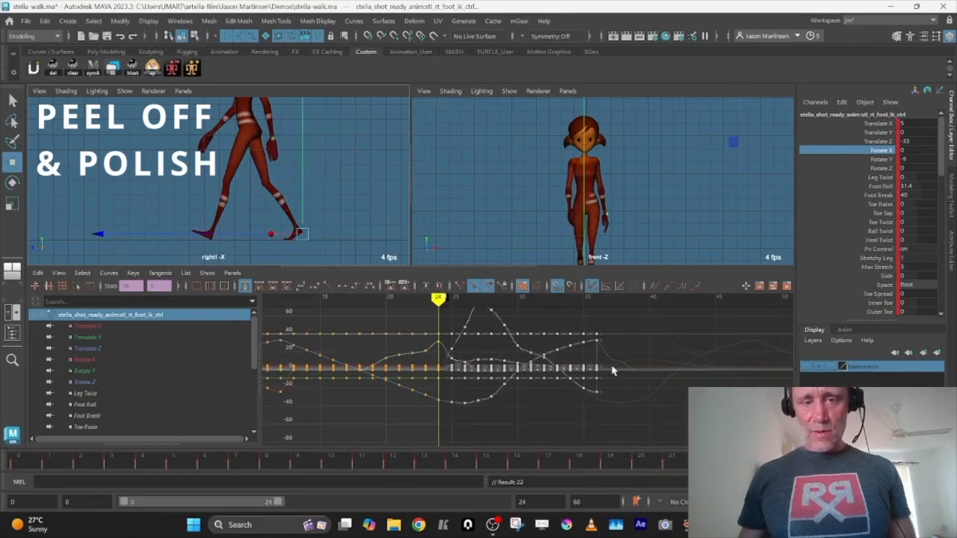
right_click_drag(612, 366, 614, 377, "alt")
left_click_drag(455, 417, 470, 416)
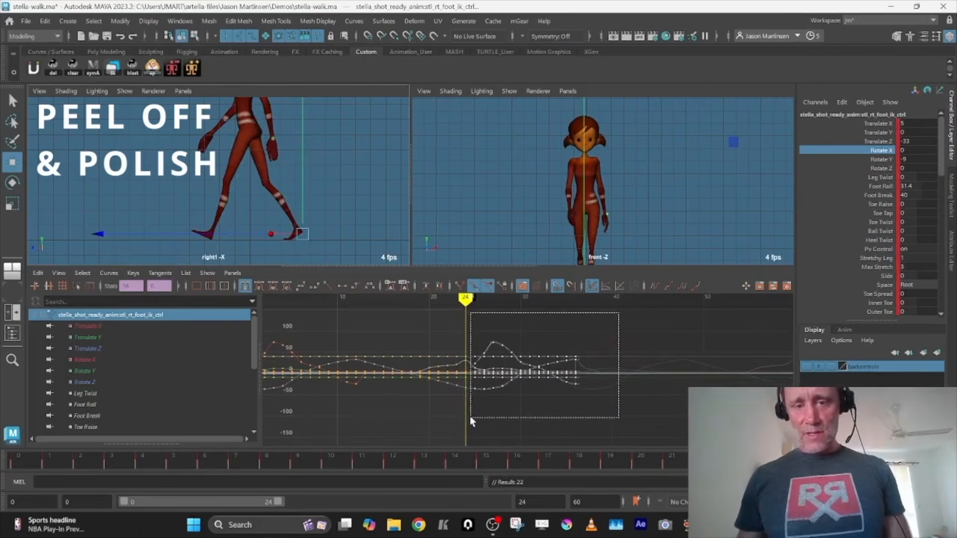
key("Delete")
key("space")
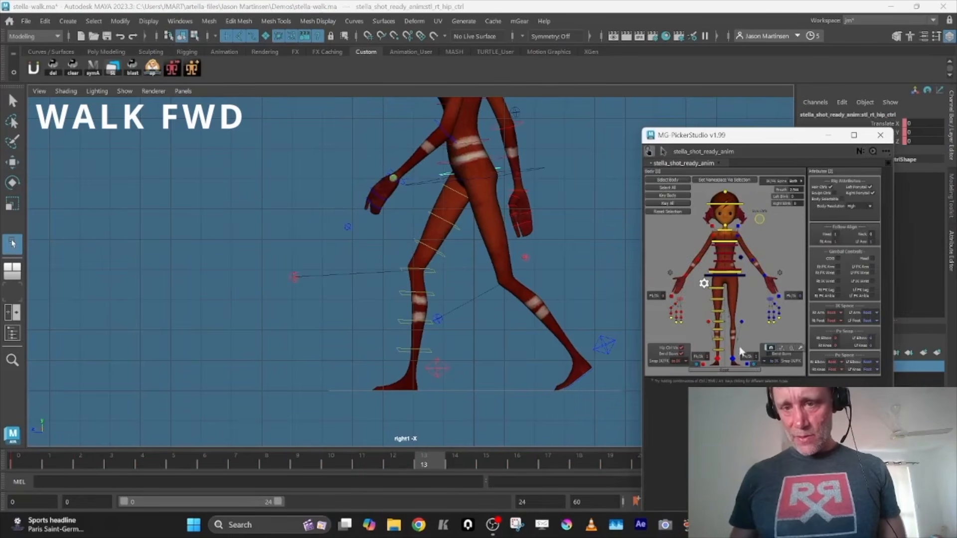
Turn on the left leg's bend controls in the rig picker and move the picker clear of the viewport
left_click(769, 349)
left_click(768, 354)
left_click_drag(740, 139, 956, 135)
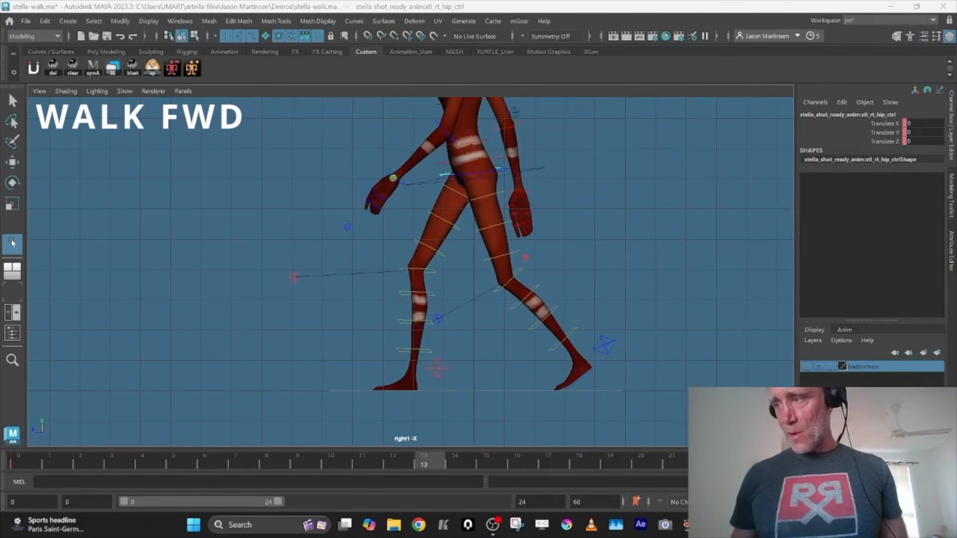
Key the right hip control at frames 12, 13 and 14
key("s")
key("alt+comma")
key("s")
key("alt+period")
key("alt+period")
key("s")
key("alt+comma")
At frame 13, raise the right hip control to Translate Y 0.943 and compare it with the preceding frames
key("w")
middle_click_drag(465, 148, 471, 138)
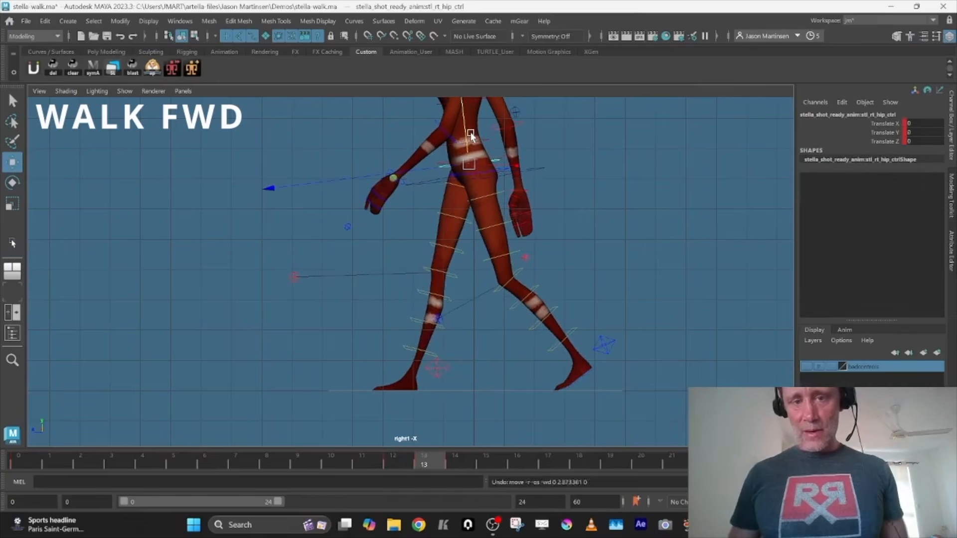
key("alt+Up")
key("alt+Up")
key("alt+Up")
key("alt+Up")
key("alt+Up")
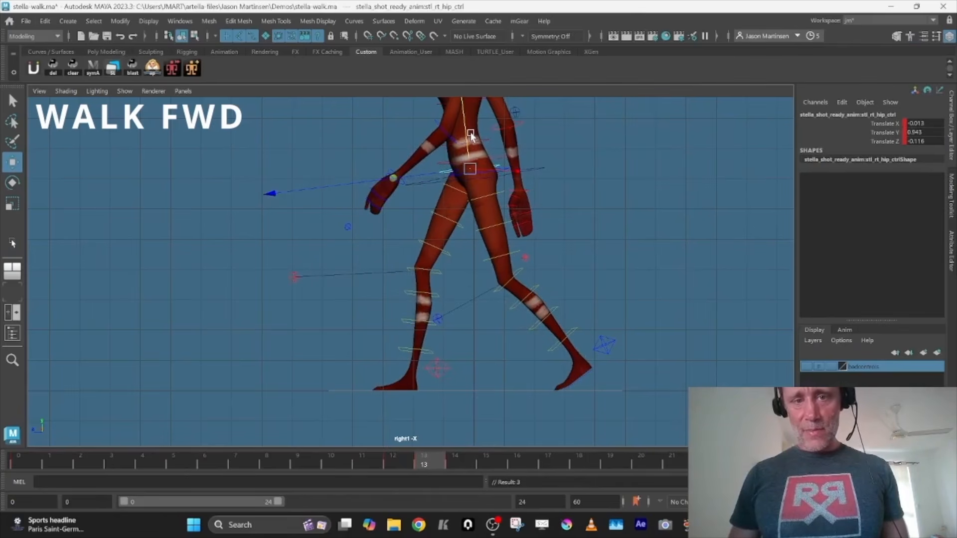
key("alt+comma")
key("alt+comma")
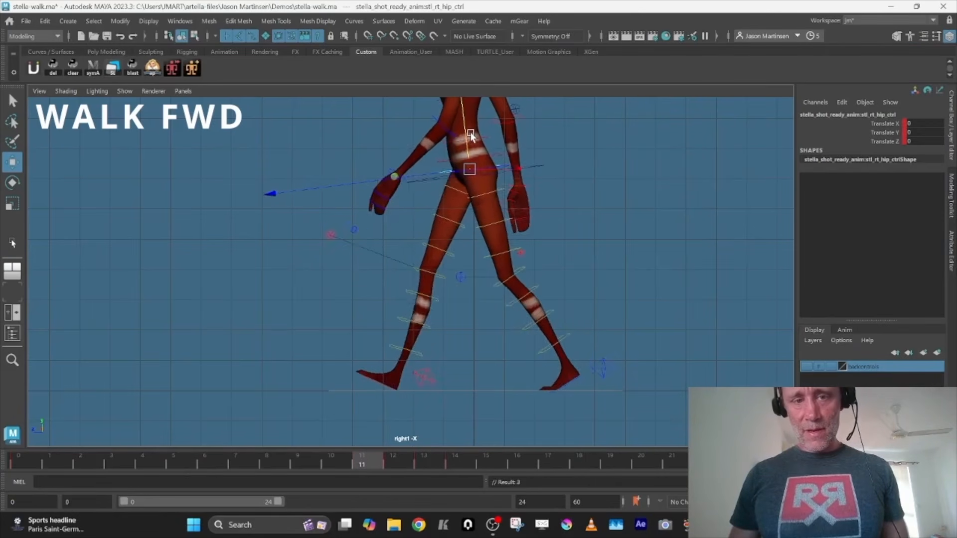
Key the right hip control at frame 15, delete its frame 14 key, and play the loop
key("alt+period")
key("alt+period")
key("alt+period")
key("alt+period")
key("s")
key("alt+comma")
key("Delete")
key("alt+comma")
key("alt+period")
key("alt+period")
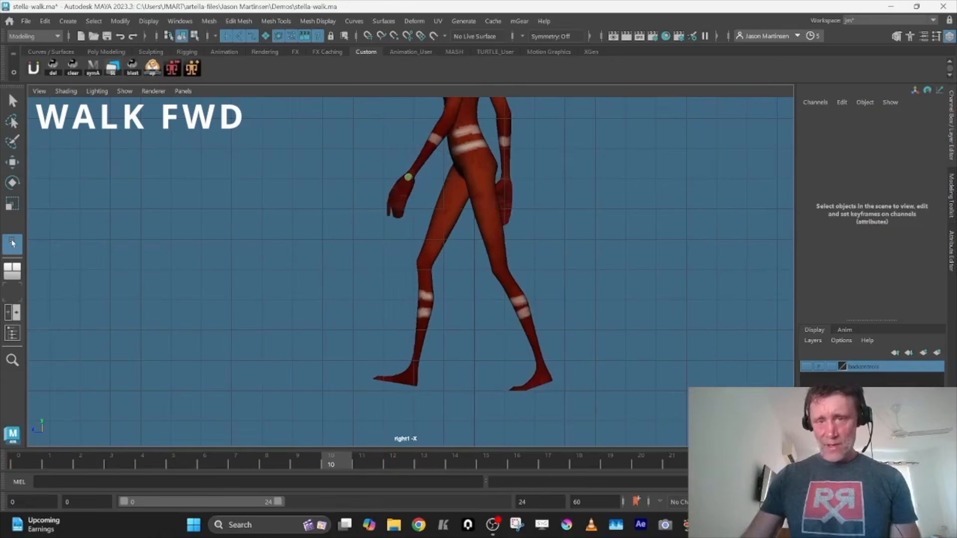
key("alt+v")
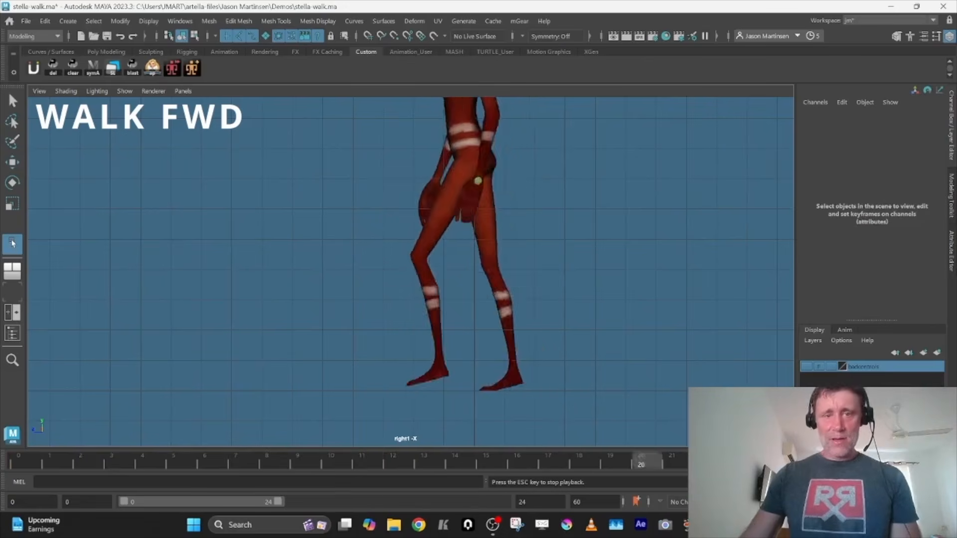
key("alt+v")
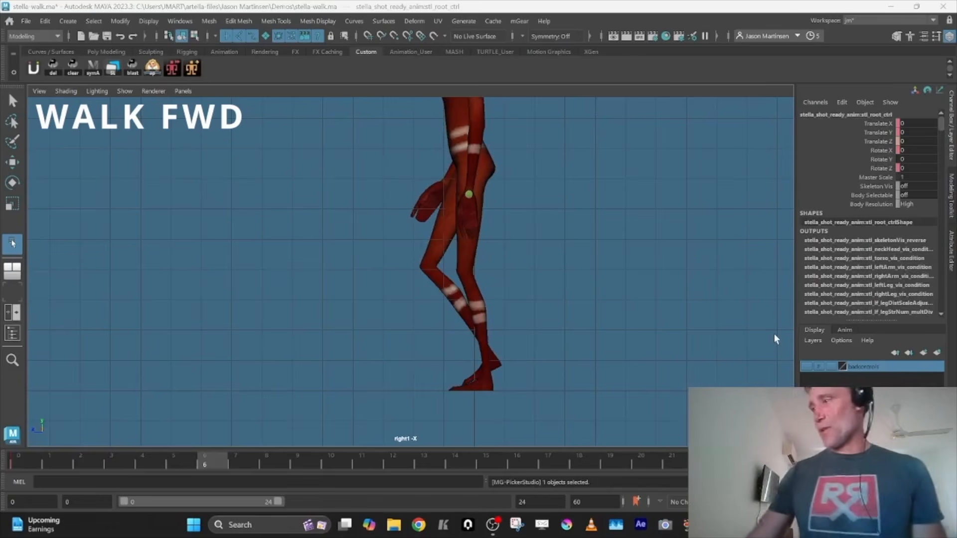
Unmute the root control's Translate Z channel, check its keys at both ends of the walk, and deselect the control
middle_click(597, 320)
key("alt+shift+v")
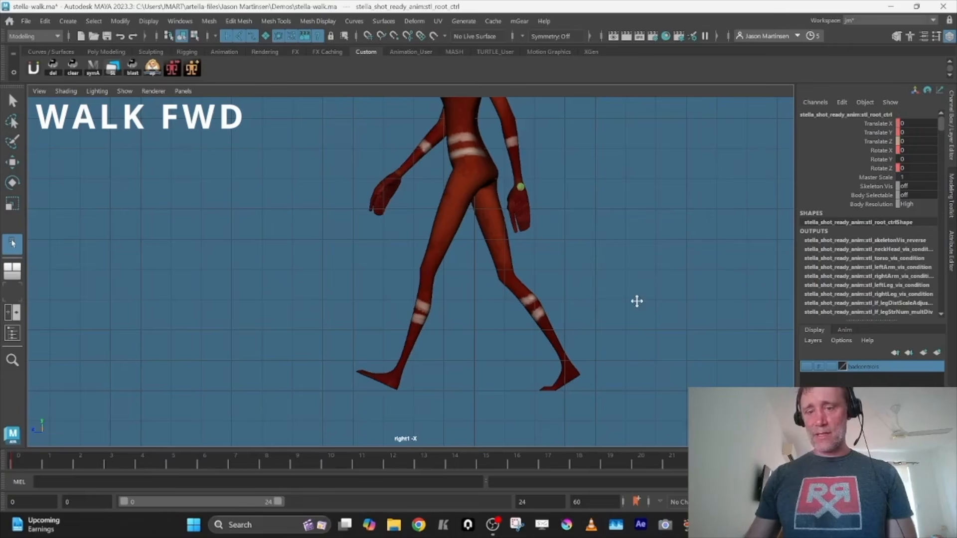
left_click(874, 142)
right_click(873, 142)
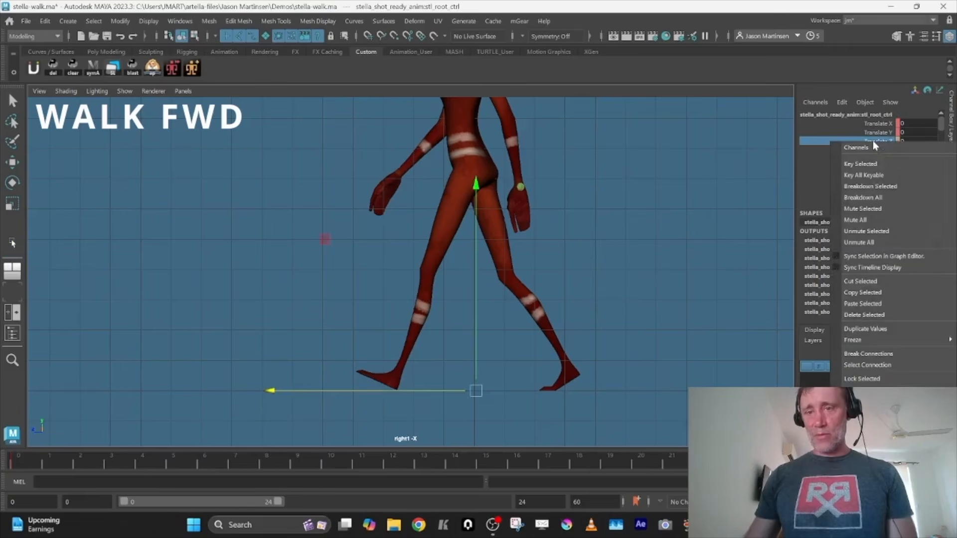
left_click(865, 231)
key("comma")
key("period")
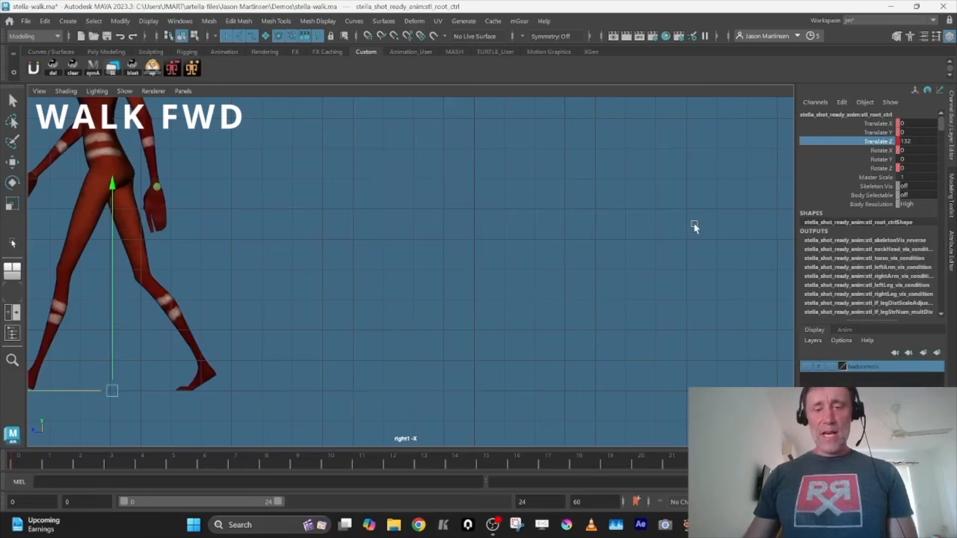
key("comma")
left_click(695, 228)
Create an animation layer and add both foot IK controls and the COG control to AnimLayer1
left_click(845, 330)
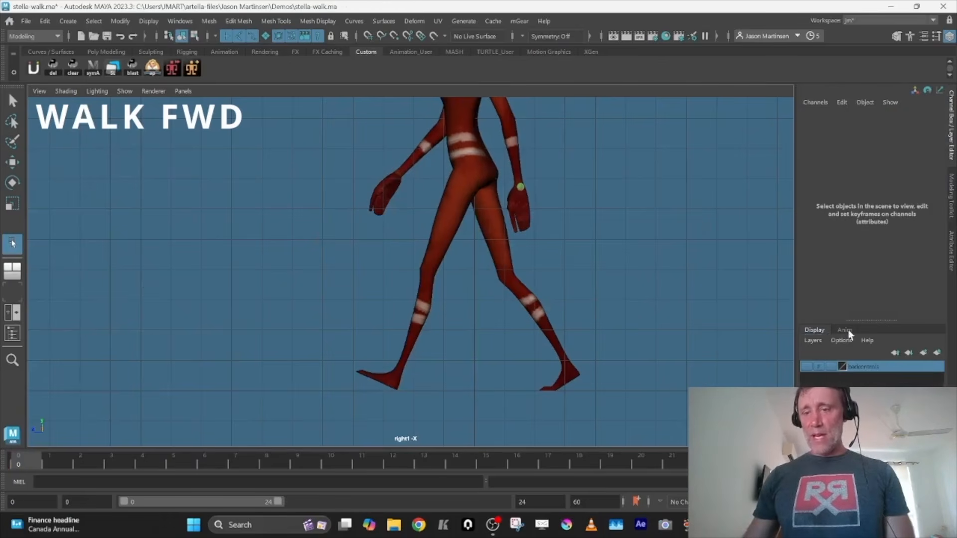
left_click(924, 354)
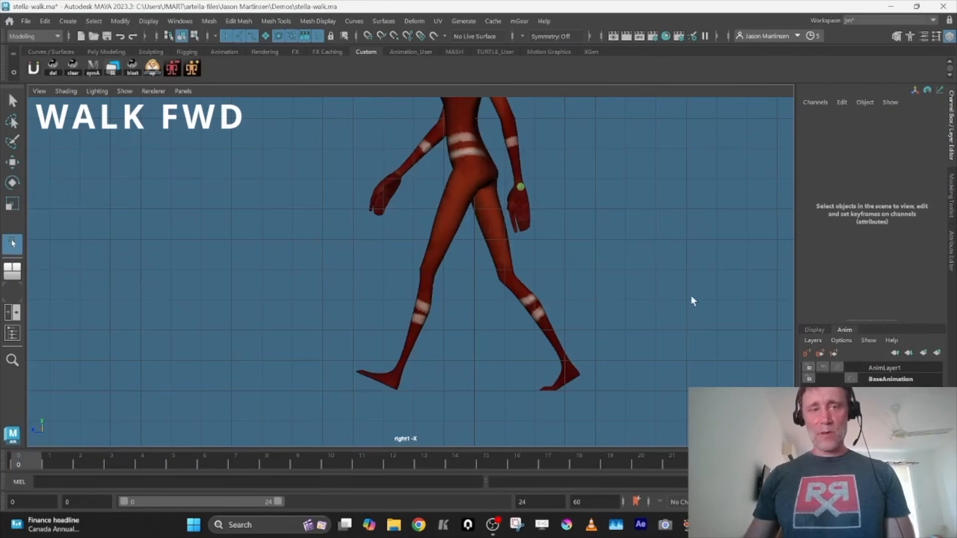
right_click_drag(691, 296, 609, 264, "alt")
middle_click_drag(678, 277, 617, 299, "alt")
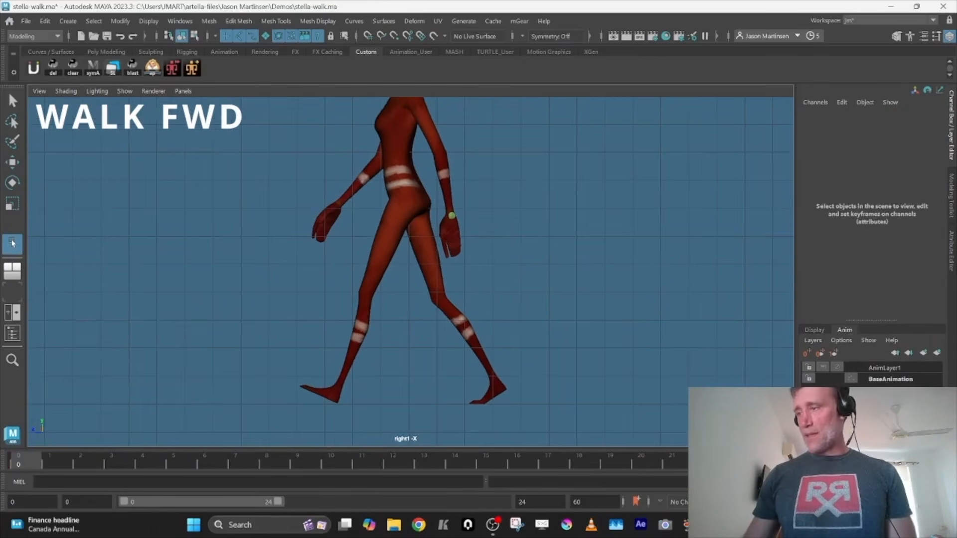
key("w")
middle_click_drag(537, 289, 436, 294)
key("ctrl+z")
left_click(357, 241)
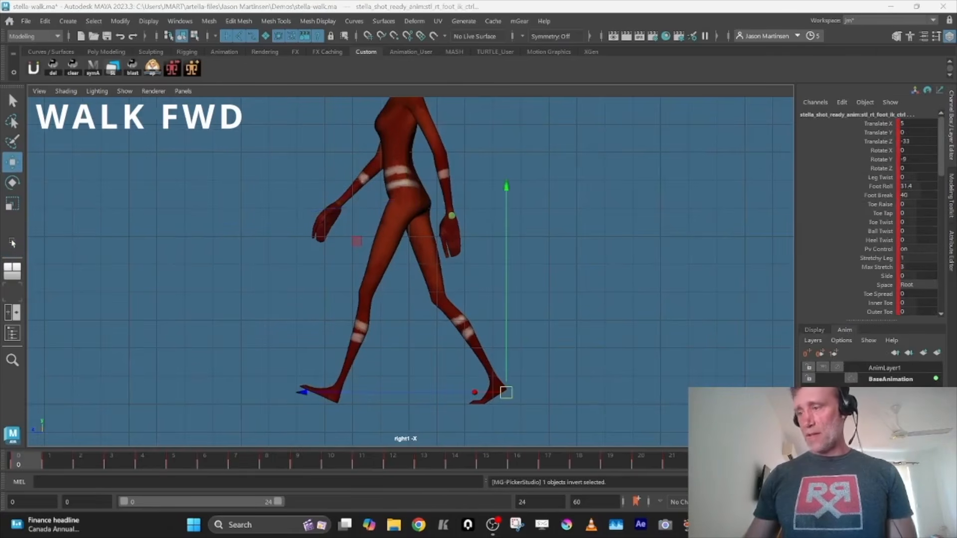
left_click(264, 191, "shift")
left_click(882, 367)
right_click(881, 366)
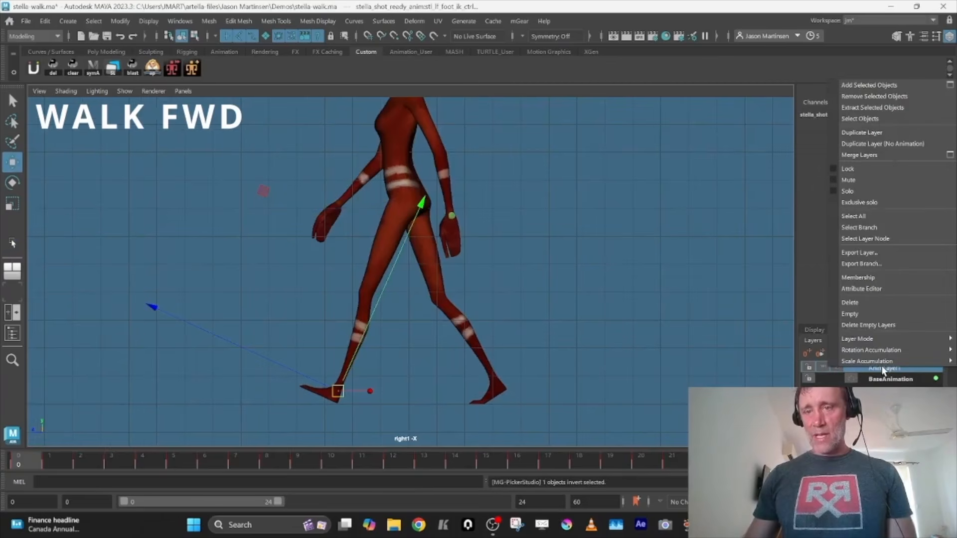
left_click(880, 89)
On AnimLayer1, key the selected controls' Translate Z at frame 0, add 132 to it at frame 24, and play the walk
left_click(882, 142)
right_click(885, 141)
left_click(848, 165)
left_click(771, 461)
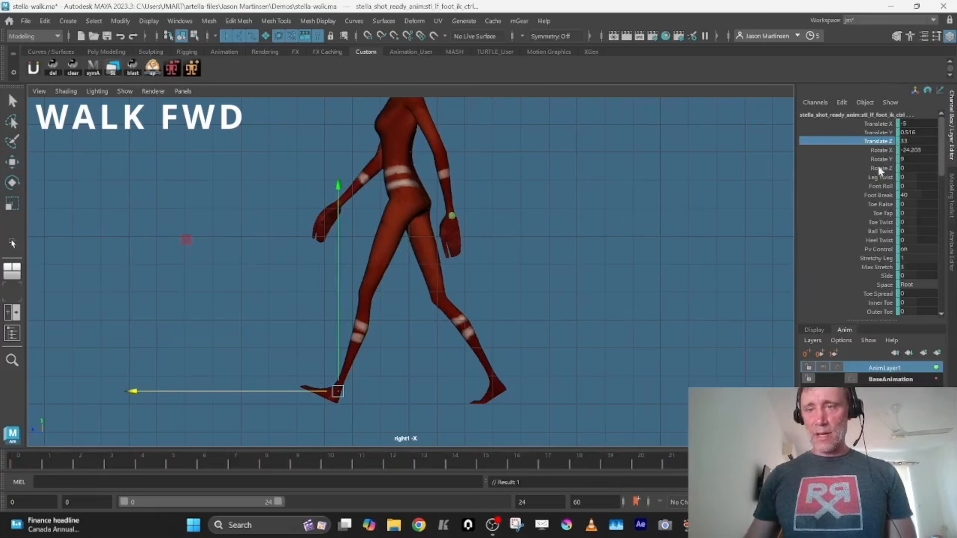
double_click(912, 142)
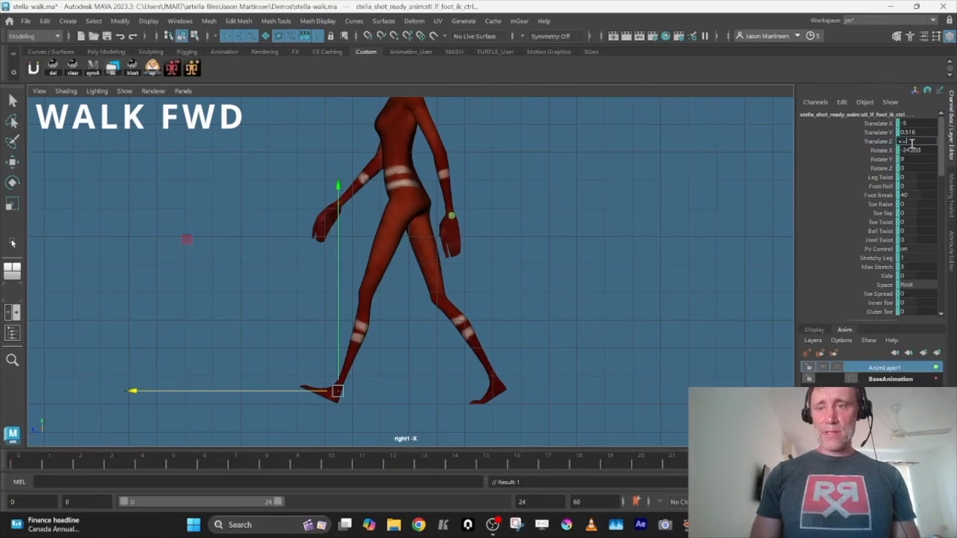
type("+=-17")
key("Tab")
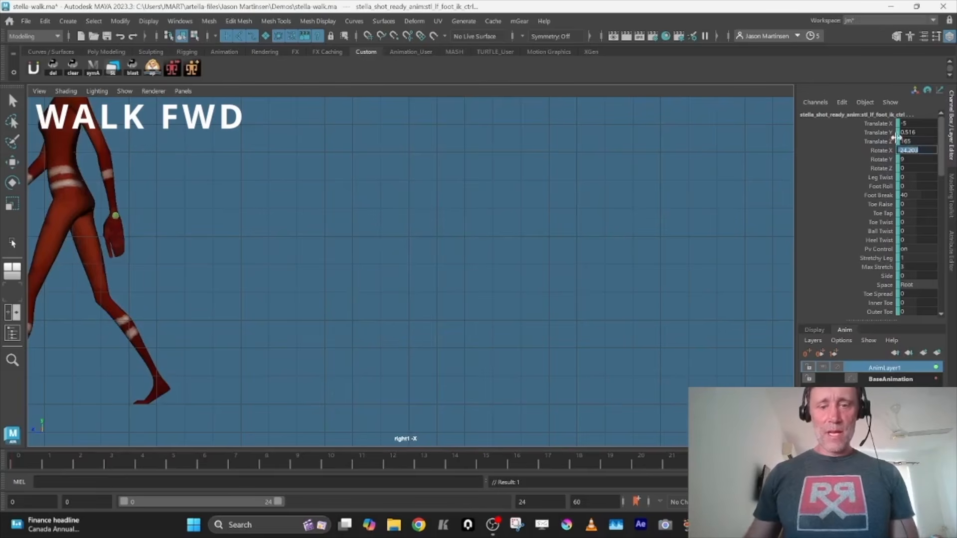
key("space")
key("alt+l")
key("space")
key("alt+v")
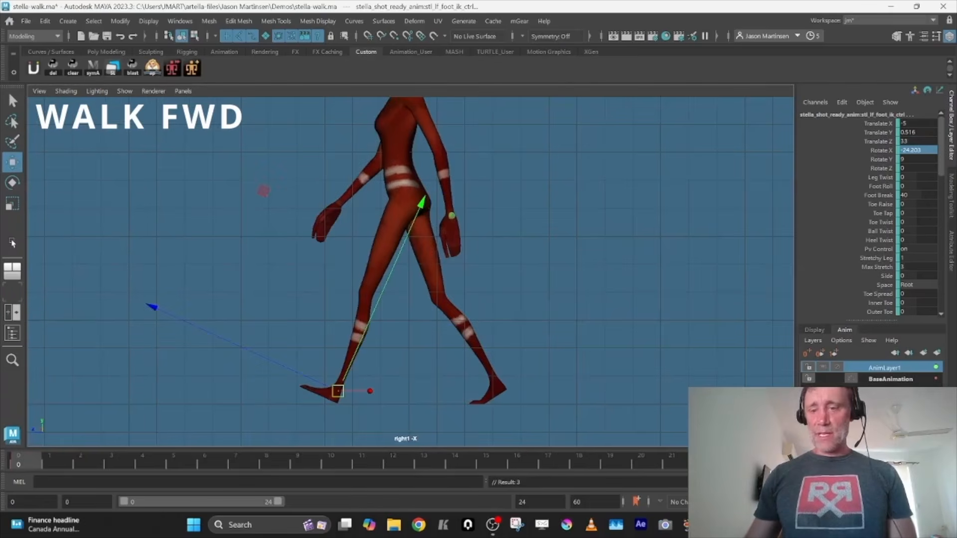
Merge AnimLayer1 into BaseAnimation, merging to the bottom selected layer and sampling by 1
right_click(881, 380)
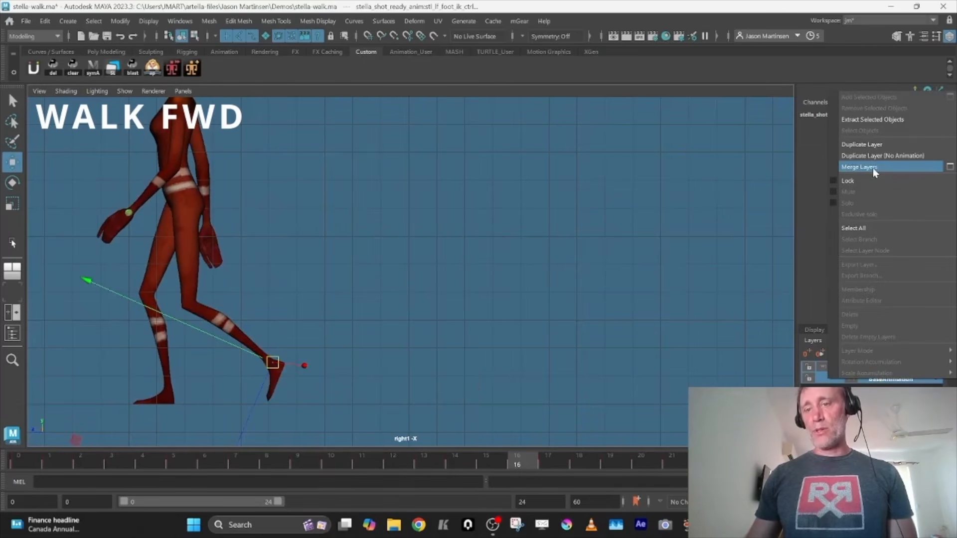
left_click(950, 167)
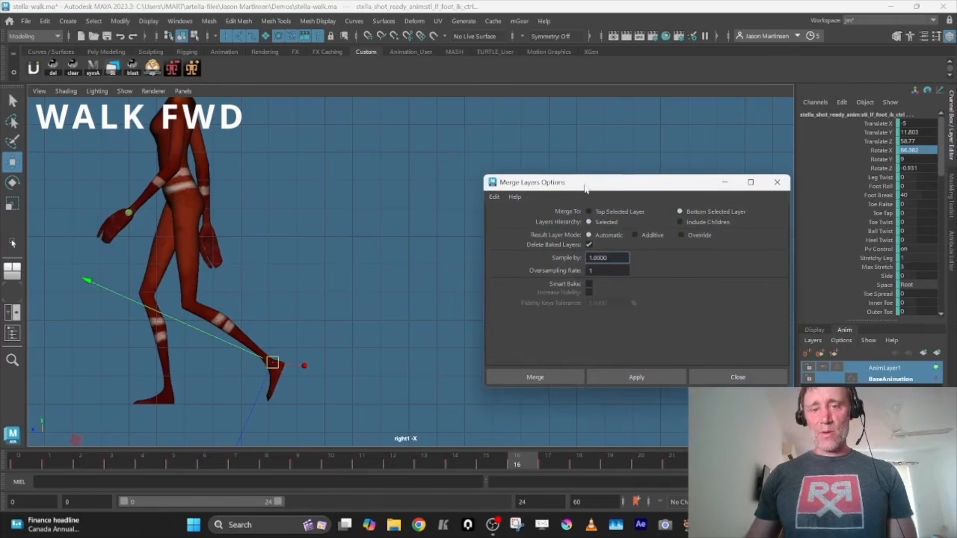
left_click(569, 379)
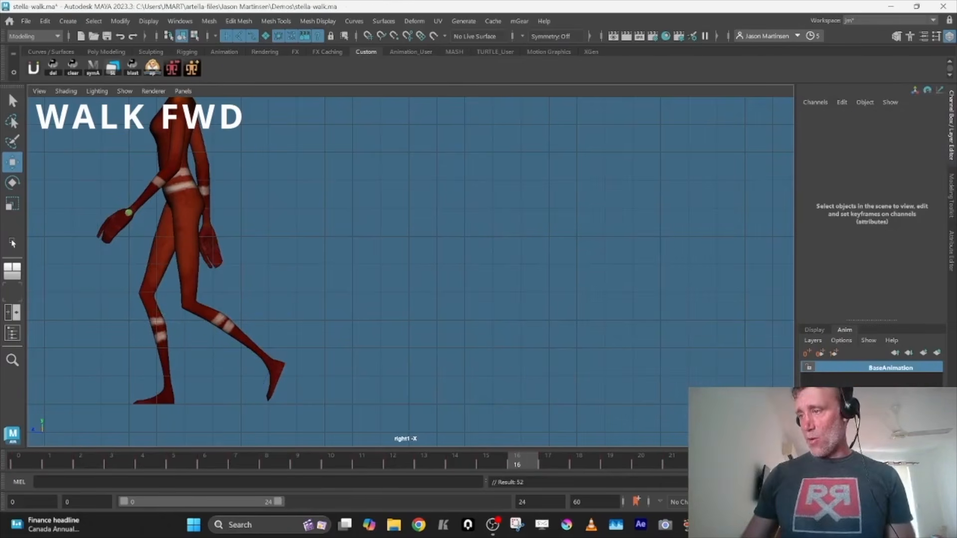
Examine the Translate Z curves of the COG control and the right foot control, and scrub the forward walk
left_click(185, 201)
key("space")
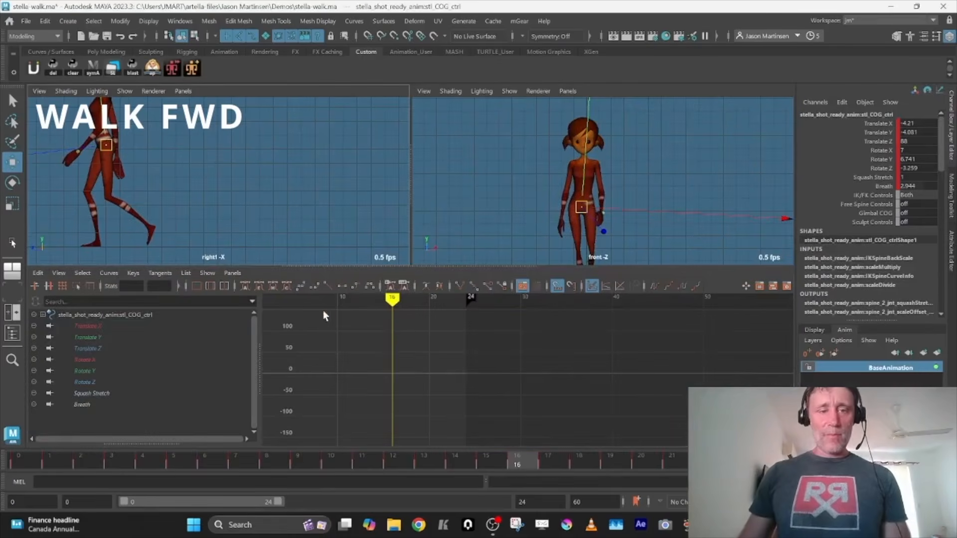
left_click(103, 352)
key("f")
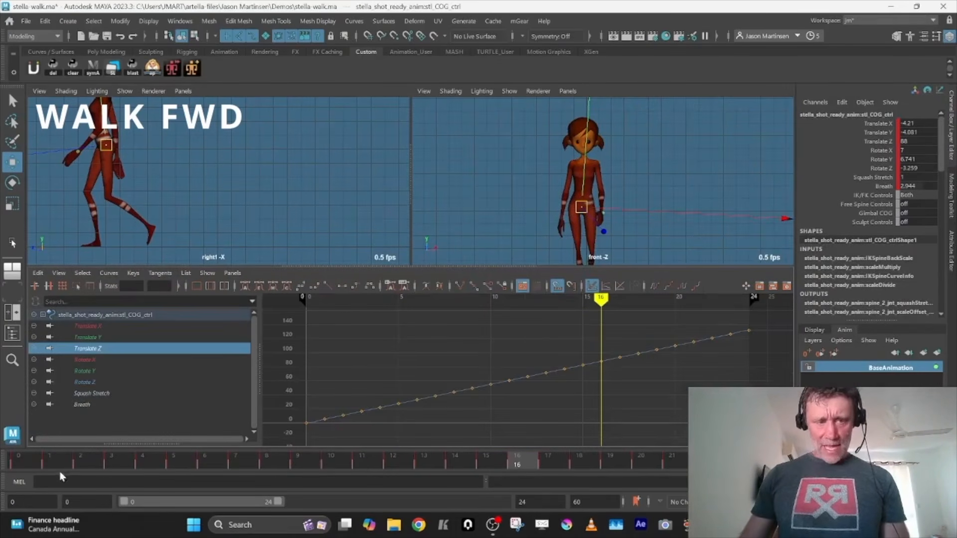
left_click(434, 394)
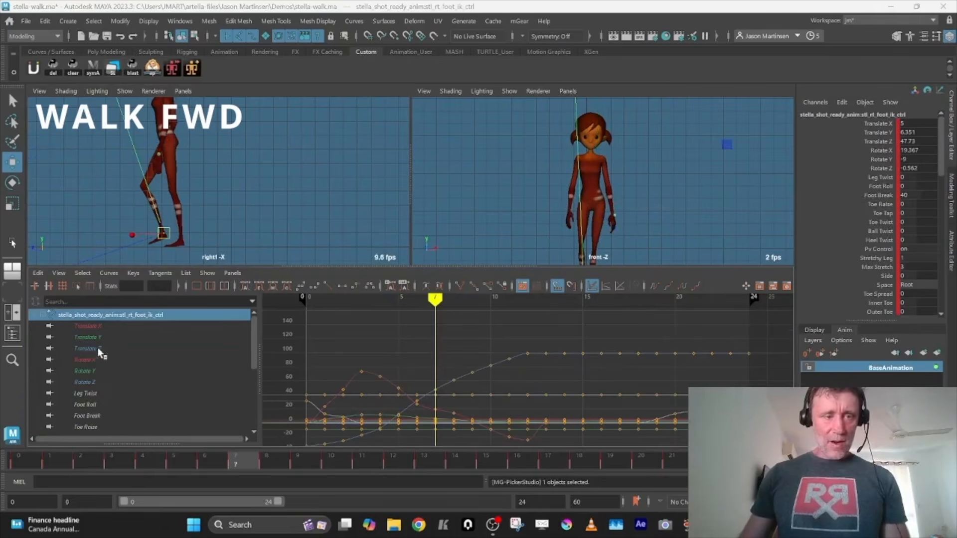
left_click(99, 350)
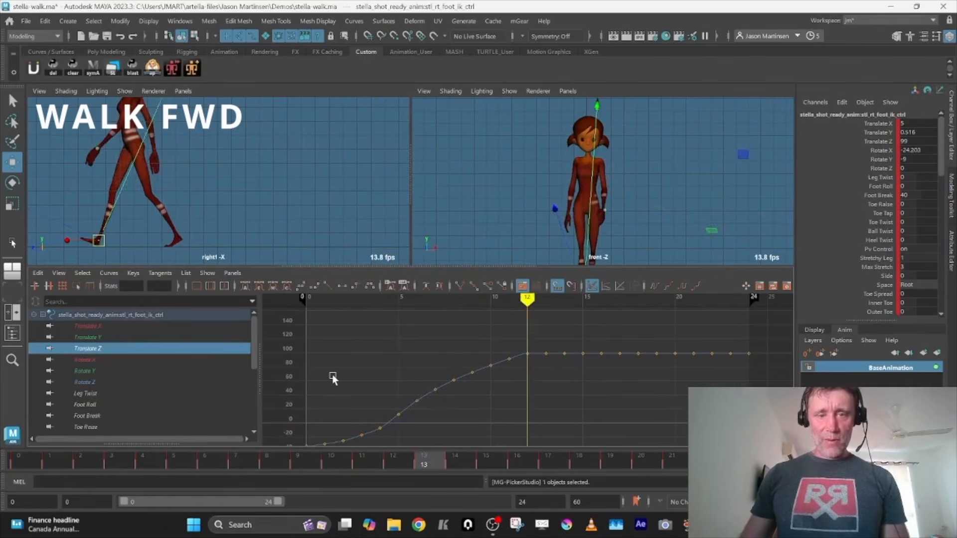
left_click_drag(545, 344, 781, 410)
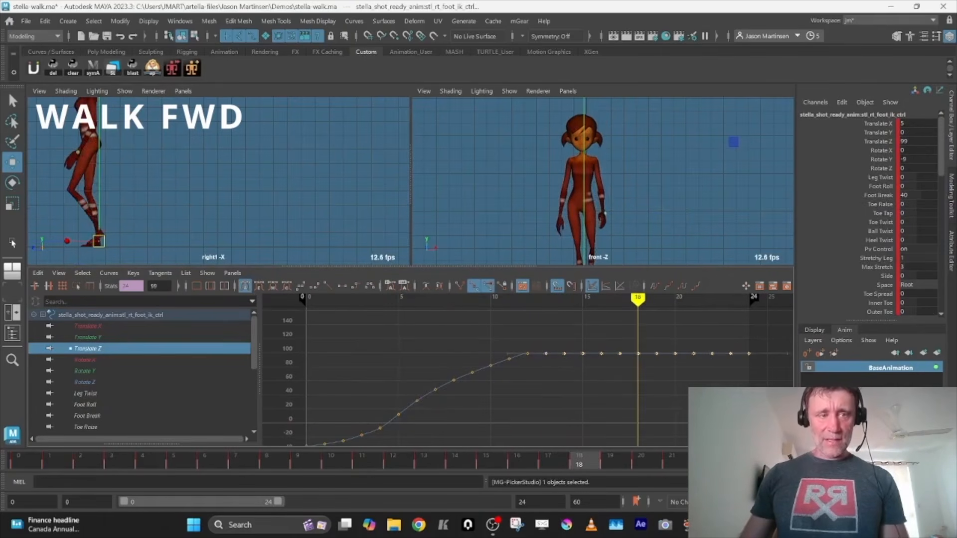
key("space")
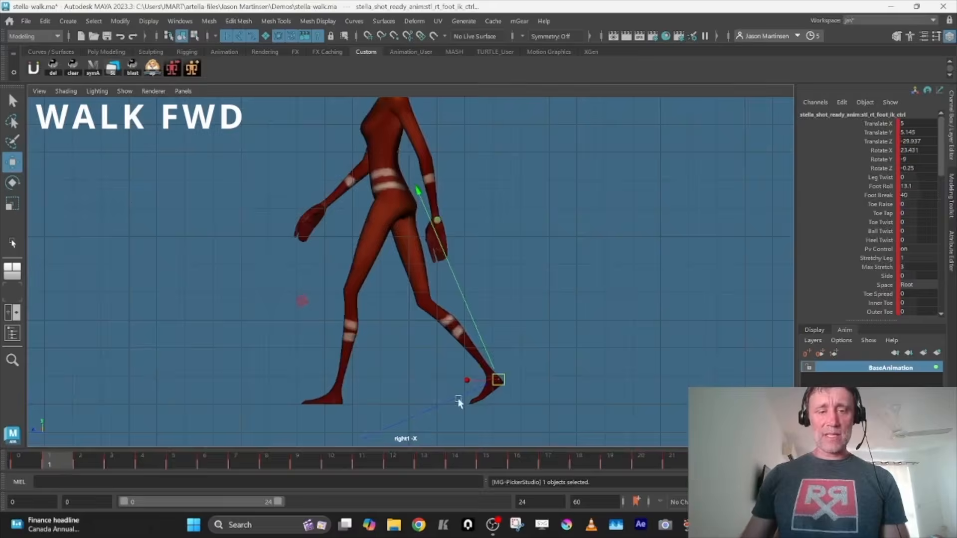
left_click_drag(158, 459, 351, 445)
key("space")
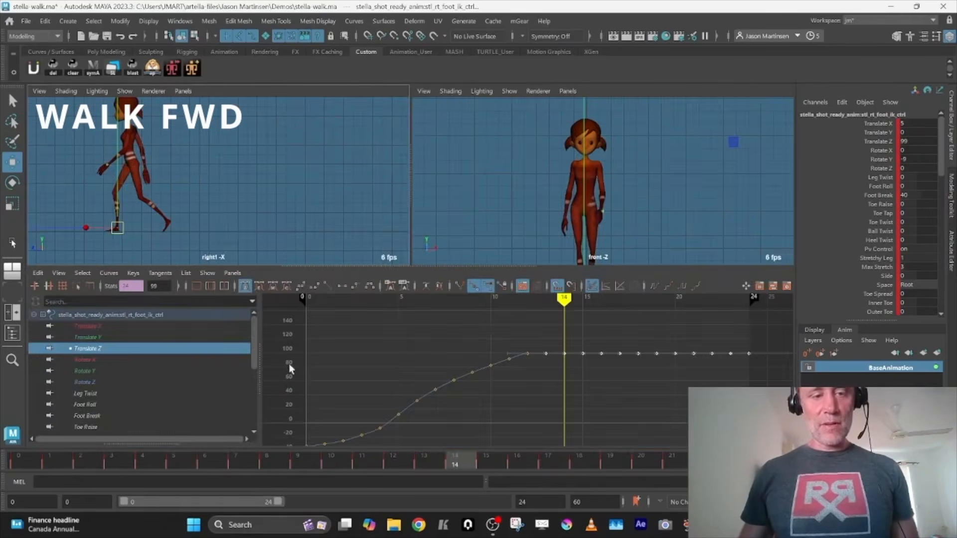
Try holding the right foot's Translate Y at about 10.4 from frame 14 on, with the intermediate keys deleted and the peak raised
left_click(100, 339)
right_click_drag(551, 408, 572, 408, "alt+shift")
key("f")
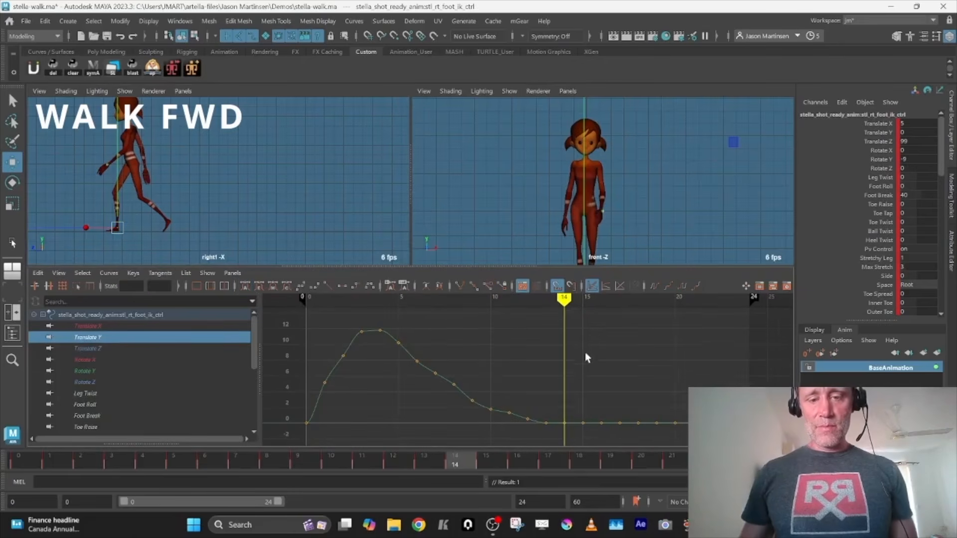
left_click_drag(655, 442, 768, 440)
middle_click_drag(569, 425, 575, 344, "shift")
left_click_drag(569, 439, 400, 344)
key("Delete")
middle_click_drag(398, 361, 397, 350, "shift")
left_click_drag(144, 458, 609, 461)
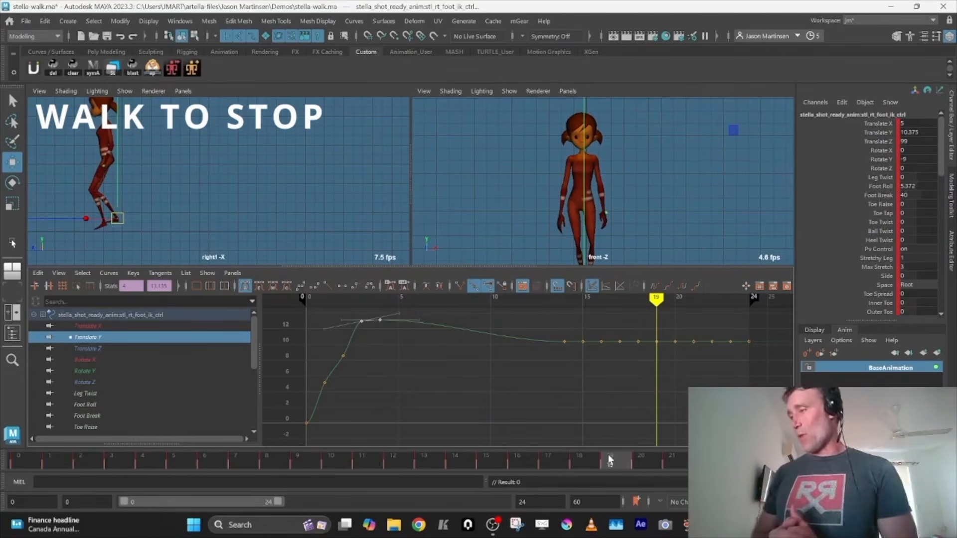
Undo the edits to the right foot's Translate Y curve
key("ctrl+z")
key("ctrl+z")
key("ctrl+z")
key("ctrl+z")
key("ctrl+z")
key("ctrl+z")
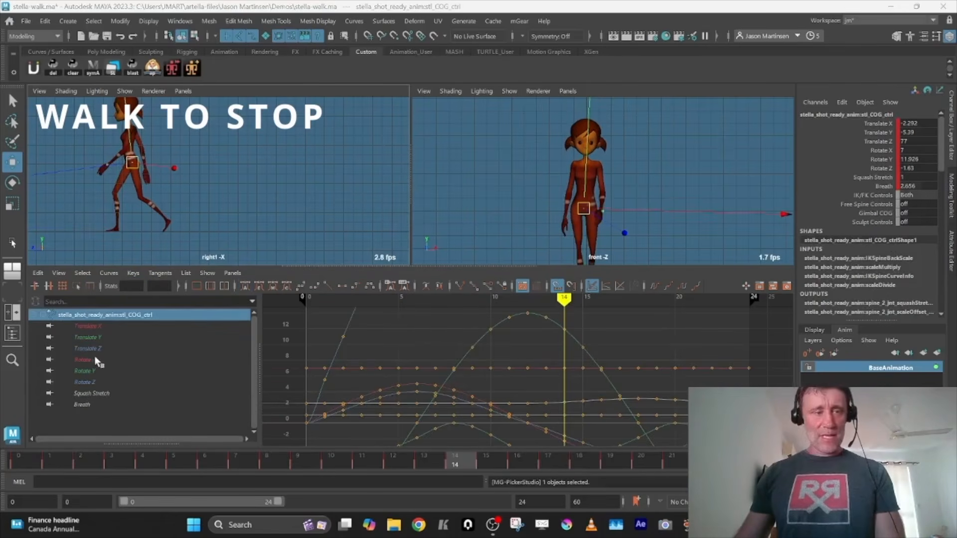
Delete the COG control's Translate Z keys from frame 13 to 23 and lower its frame 24 key to 85.694
left_click(95, 348)
left_click_drag(735, 324, 543, 379)
key("Delete")
left_click_drag(722, 328, 771, 345)
middle_click_drag(770, 344, 767, 381)
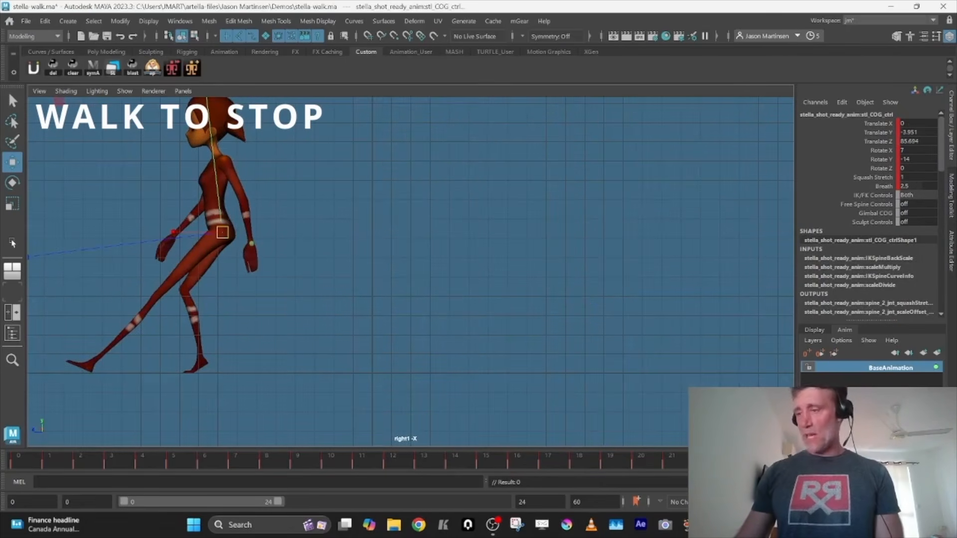
key("space")
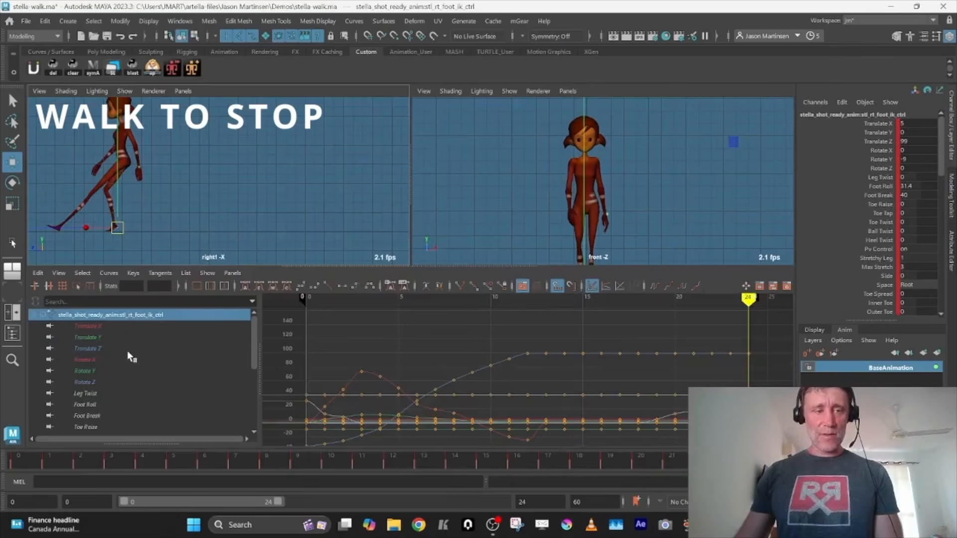
Lower the right foot's Translate Z keys from frame 13 on to 86.226 and delete its keys at frames 8 to 12
left_click_drag(543, 344, 724, 397)
middle_click_drag(681, 379, 670, 392)
left_click_drag(523, 353, 444, 393)
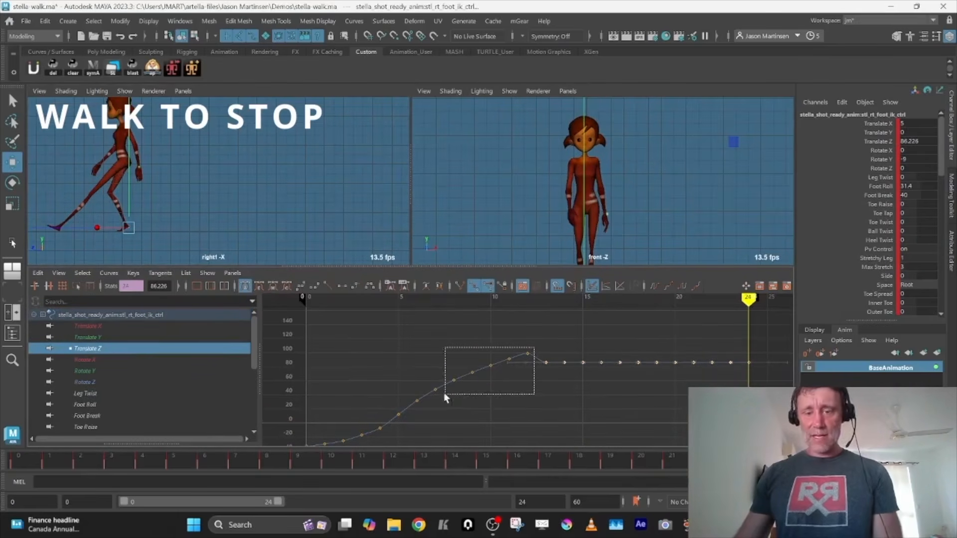
key("Delete")
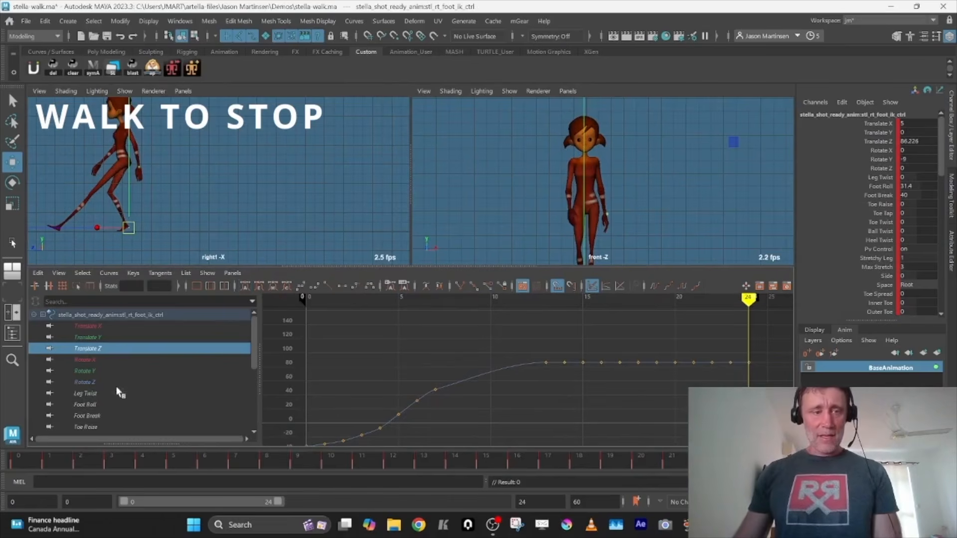
Delete the right foot's Foot Roll keys from frame 19 to 24
left_click(86, 404)
left_click_drag(649, 387, 752, 445)
key("Delete")
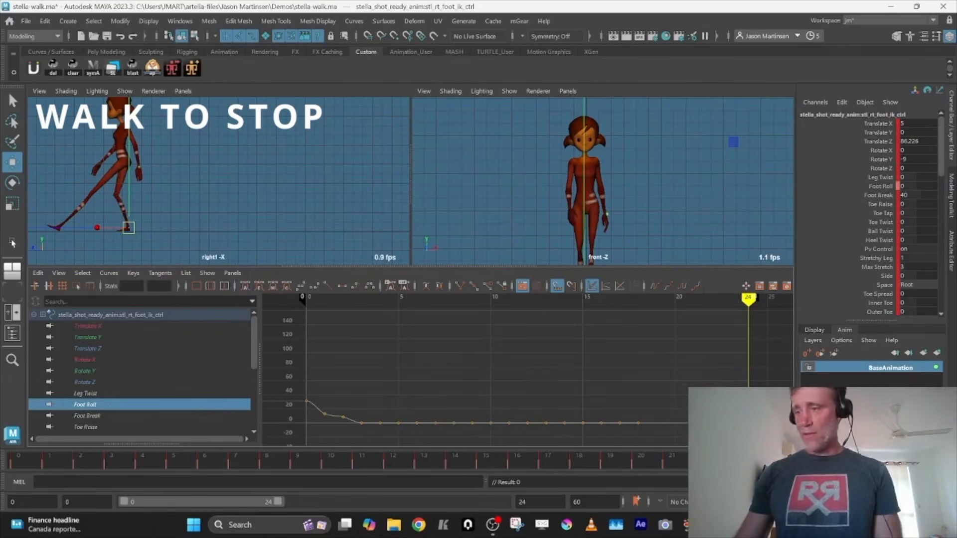
Delete the left foot's Translate Z keys from frame 14 to 23 and lower its frame 24 key to 99.532
left_click(90, 350)
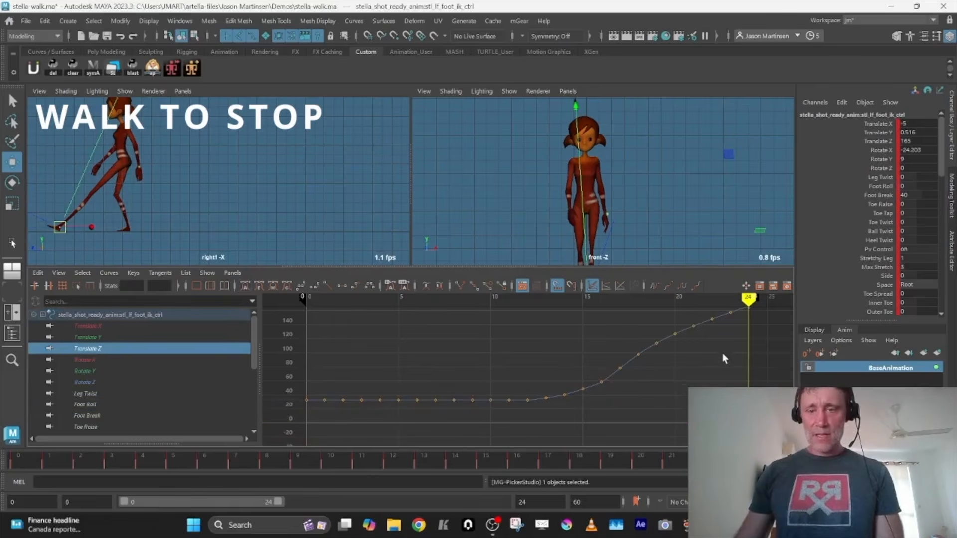
key("f")
left_click_drag(522, 432, 710, 346)
key("Delete")
middle_click_drag(711, 346, 711, 392, "shift")
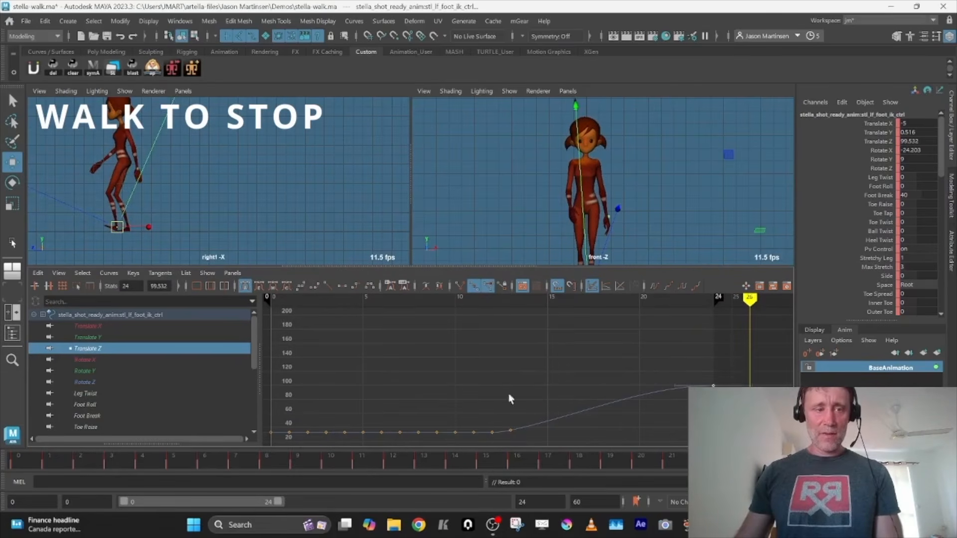
Raise the left foot's Rotate X key at frame 24 to 0.383, delete the keys just before it after frame 20, and scrub the stop
left_click(89, 361)
key("f")
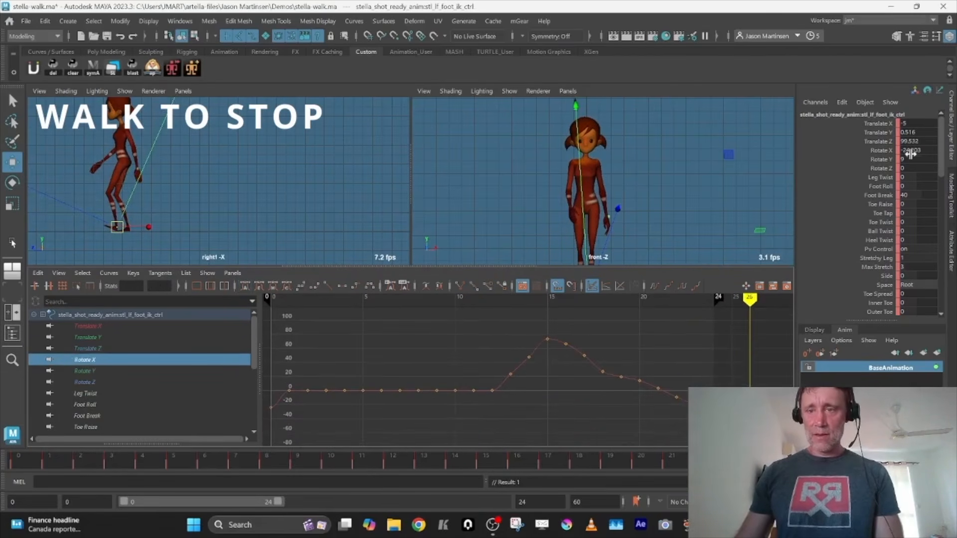
key("comma")
left_click(713, 408)
middle_click_drag(713, 407, 713, 390, "shift")
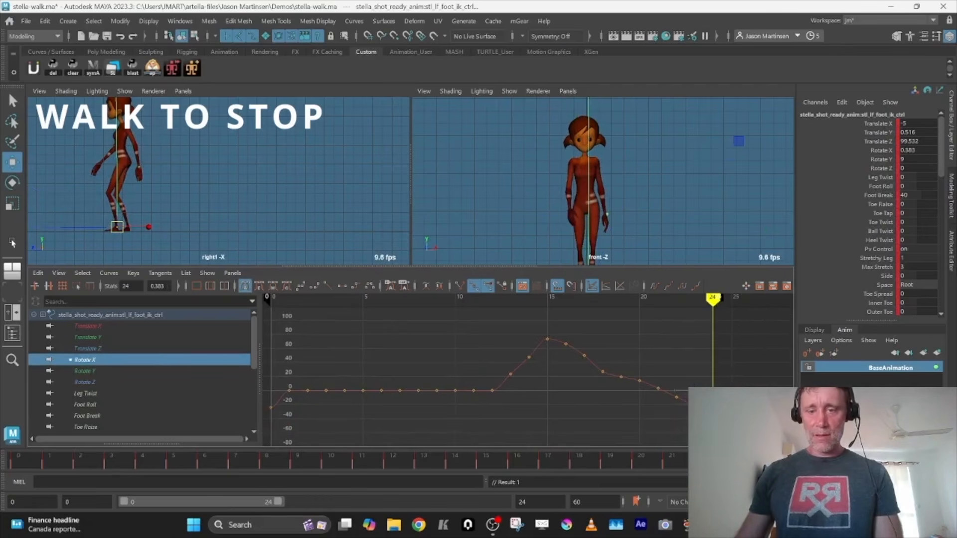
left_click_drag(655, 377, 651, 370)
left_click_drag(486, 459, 765, 462)
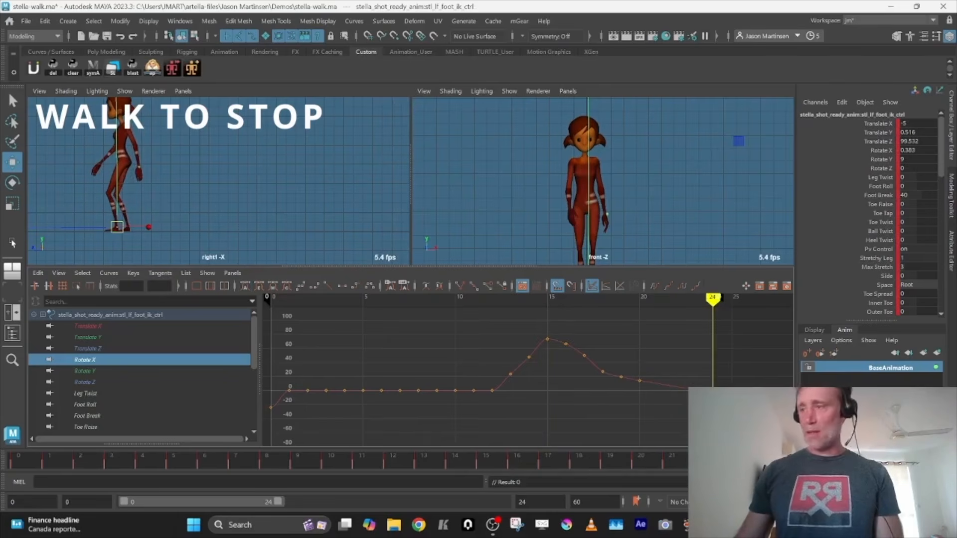
Set Rotate Y of both upper arm FK controls to 0 at frame 24 and delete the arm keys just before it
key("e")
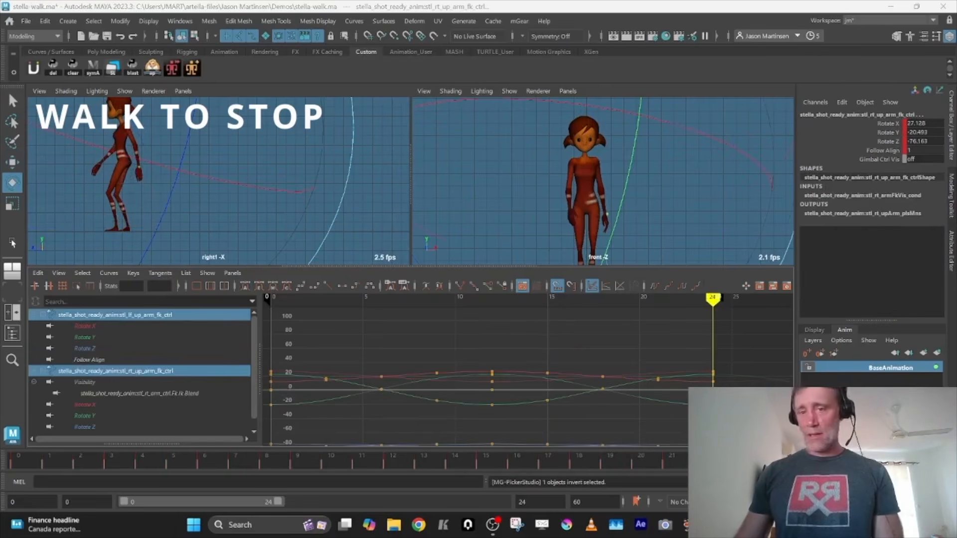
double_click(924, 131)
type("0")
key("Tab")
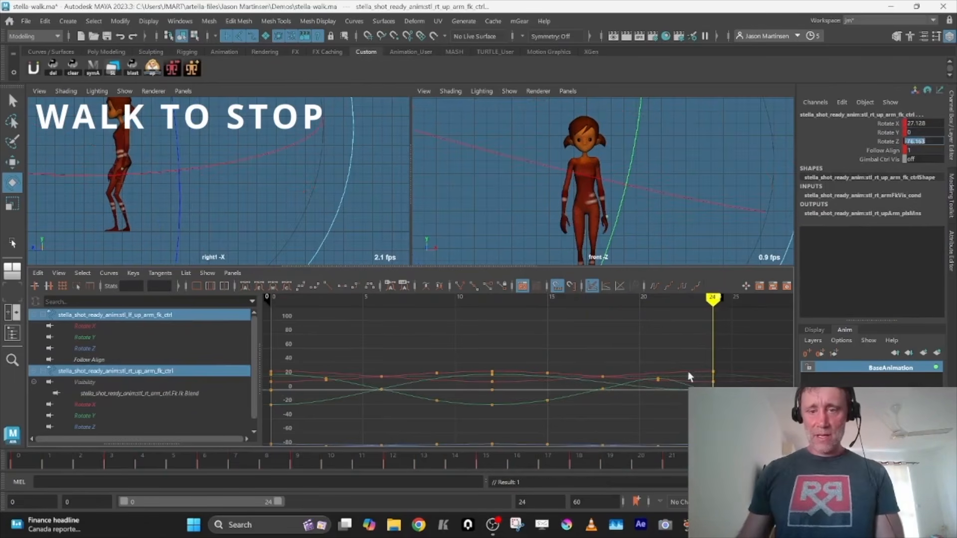
key("f")
left_click_drag(713, 317, 586, 387)
key("Delete")
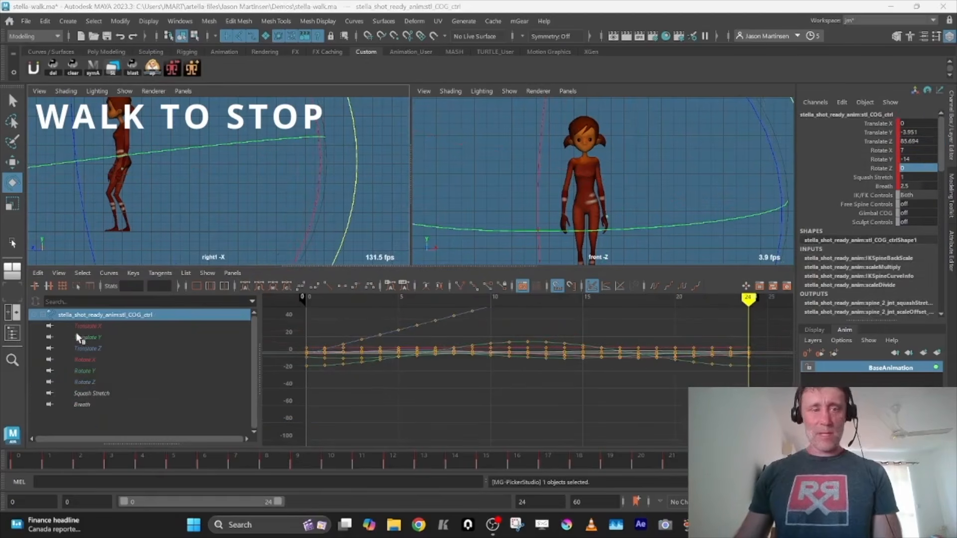
Raise the COG's Translate Y key at frame 24 to -0.335 and delete its keys between frames 20 and 24
left_click(99, 338)
left_click_drag(768, 330, 650, 398)
key("f")
left_click(723, 404)
left_click_drag(728, 406, 768, 439)
middle_click_drag(742, 400, 731, 334, "shift")
left_click(705, 391)
key("a")
left_click_drag(728, 383, 728, 383)
key("Delete")
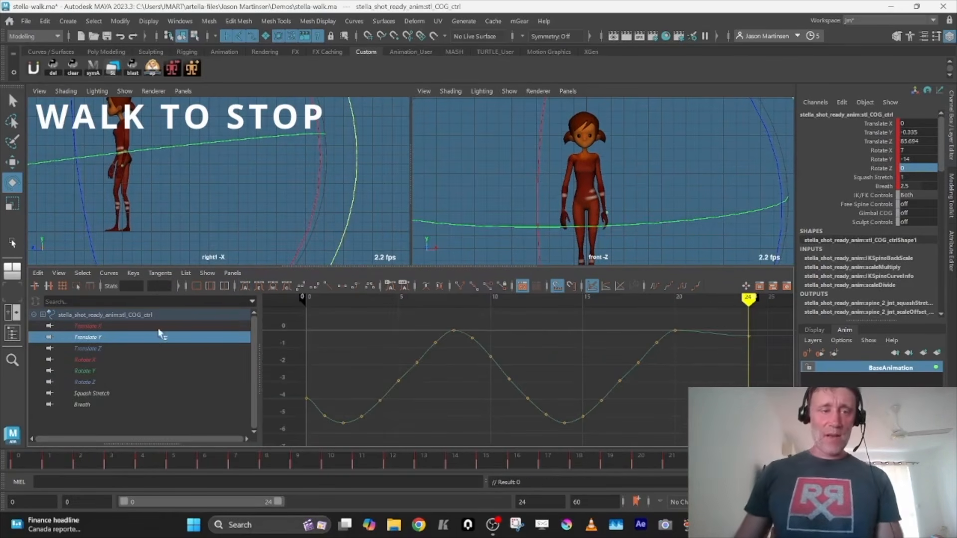
Scrub the walk to check the COG's lean, and thin out its Rotate X keys leading up to frame 24
left_click(96, 359)
key("space")
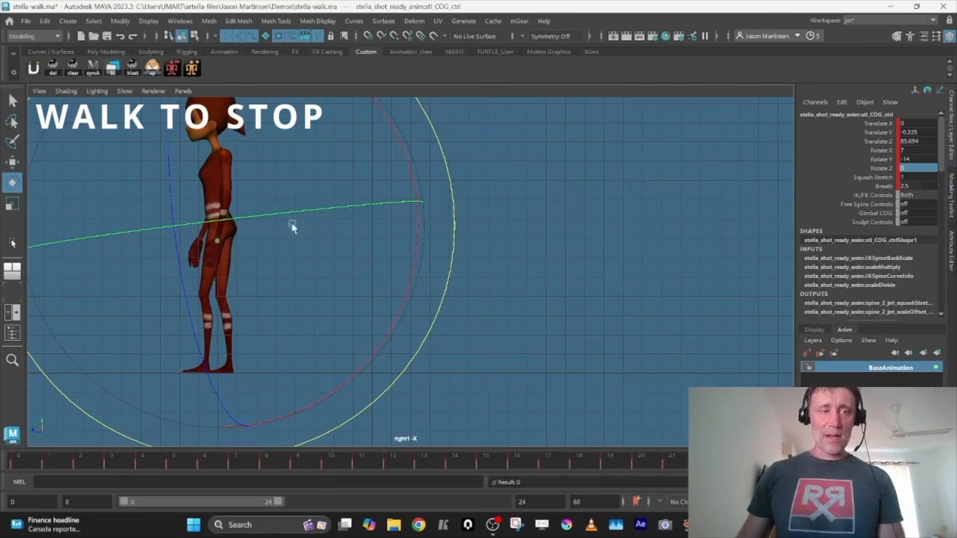
left_click_drag(152, 468, 382, 453)
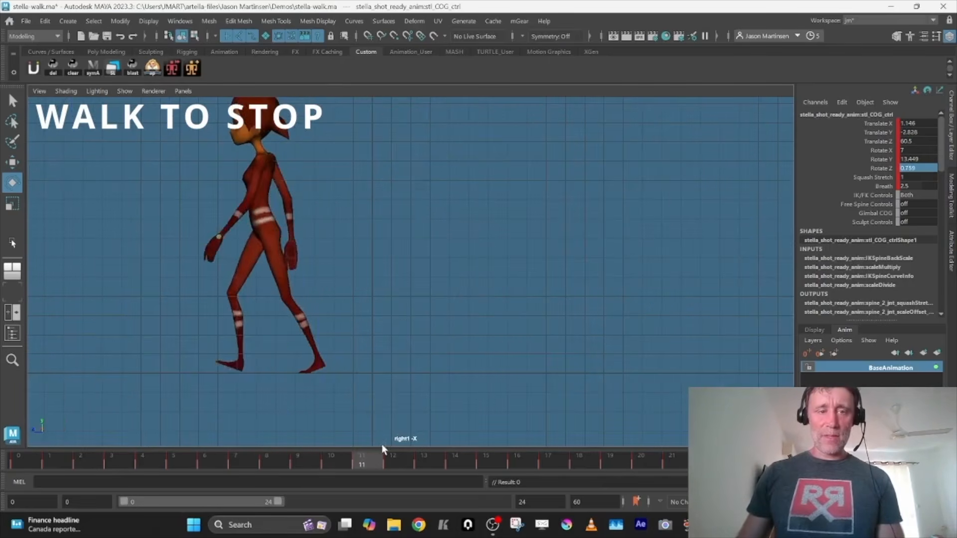
key("space")
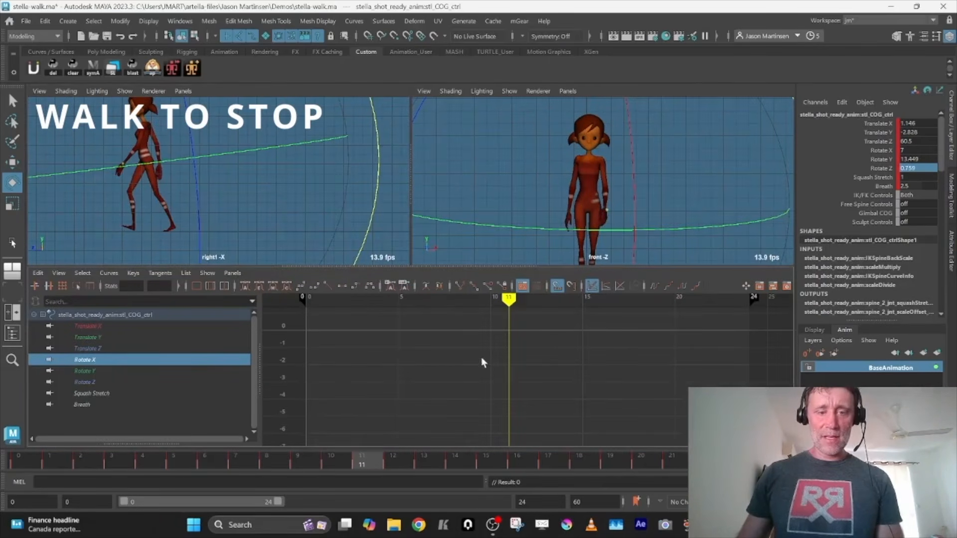
key("f")
left_click_drag(515, 392, 515, 393)
middle_click_drag(515, 393, 510, 472)
left_click_drag(431, 354, 738, 399)
key("Delete")
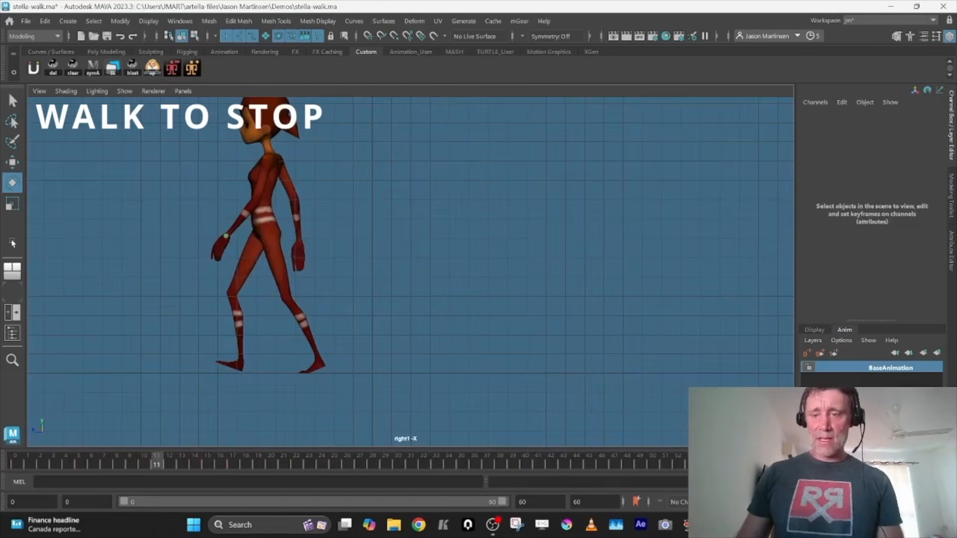
Play back the walk-to-stop over the 0 to 60 frame range and stop playback
key("alt+v")
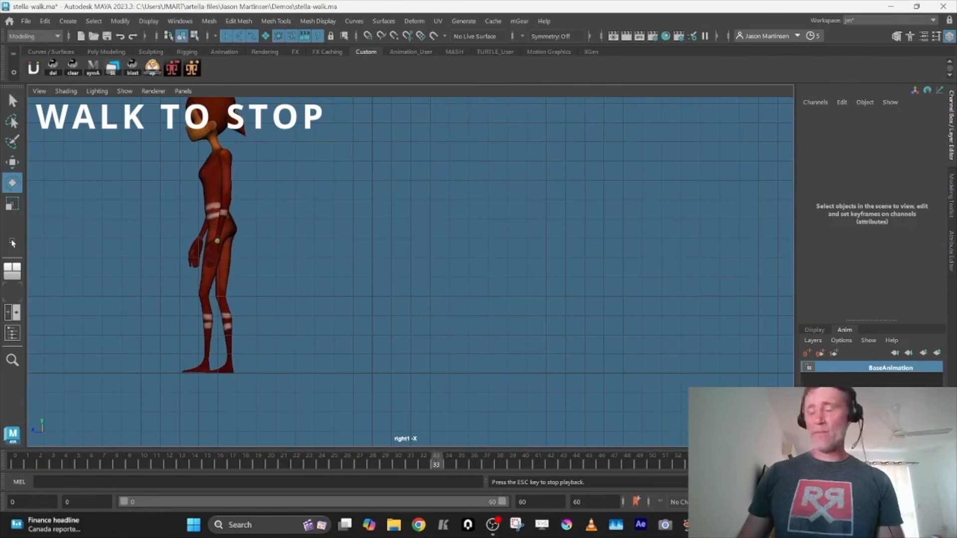
key("alt+v")
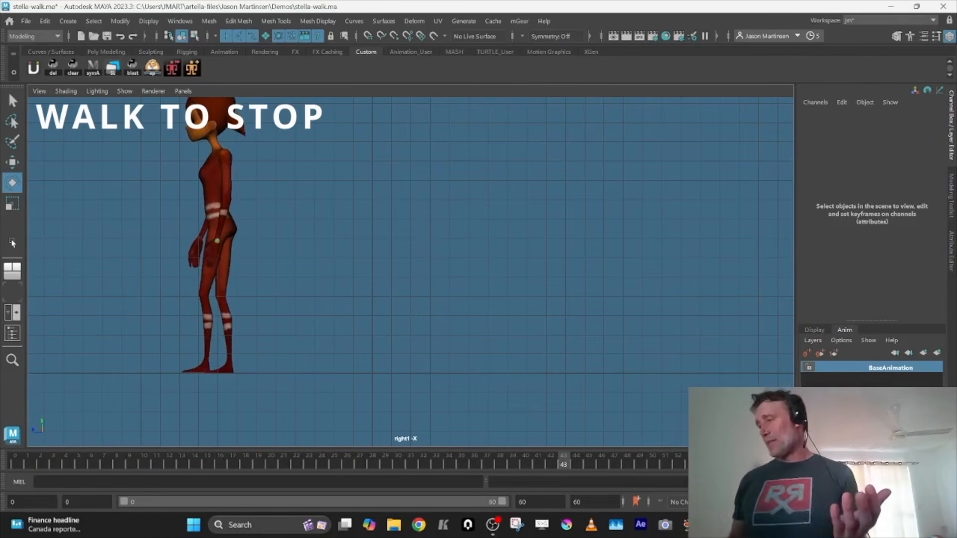